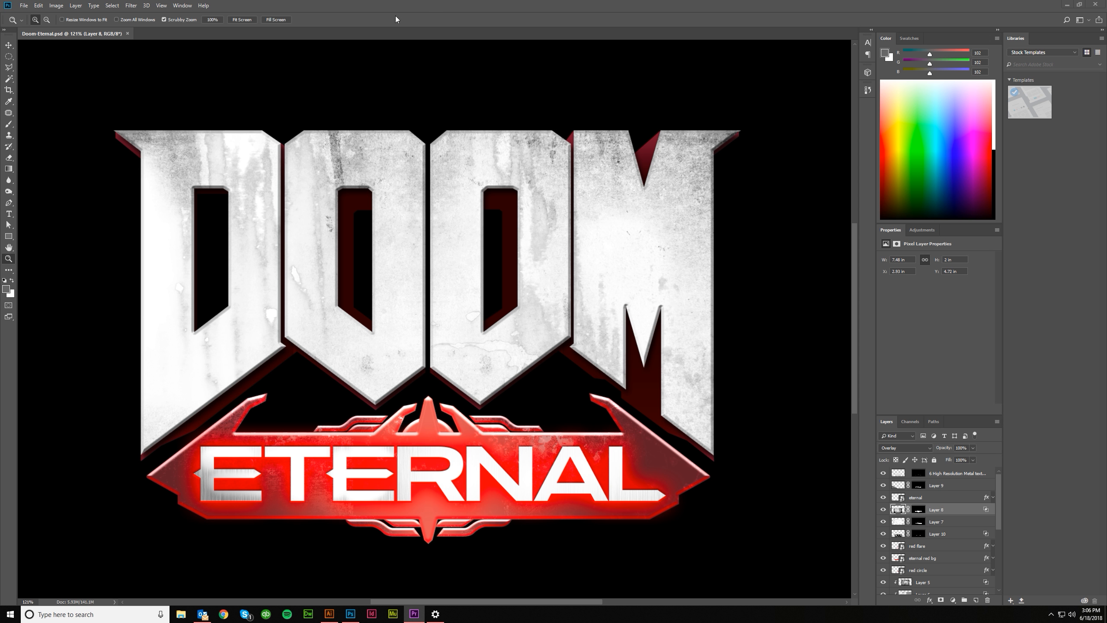
Create a new 1920 x 1080 pixel document at 144 pixels/inch with RGB color and a white background
{"action": "left_click", "coordinate": [24, 5]}
{"action": "left_click", "coordinate": [31, 15]}
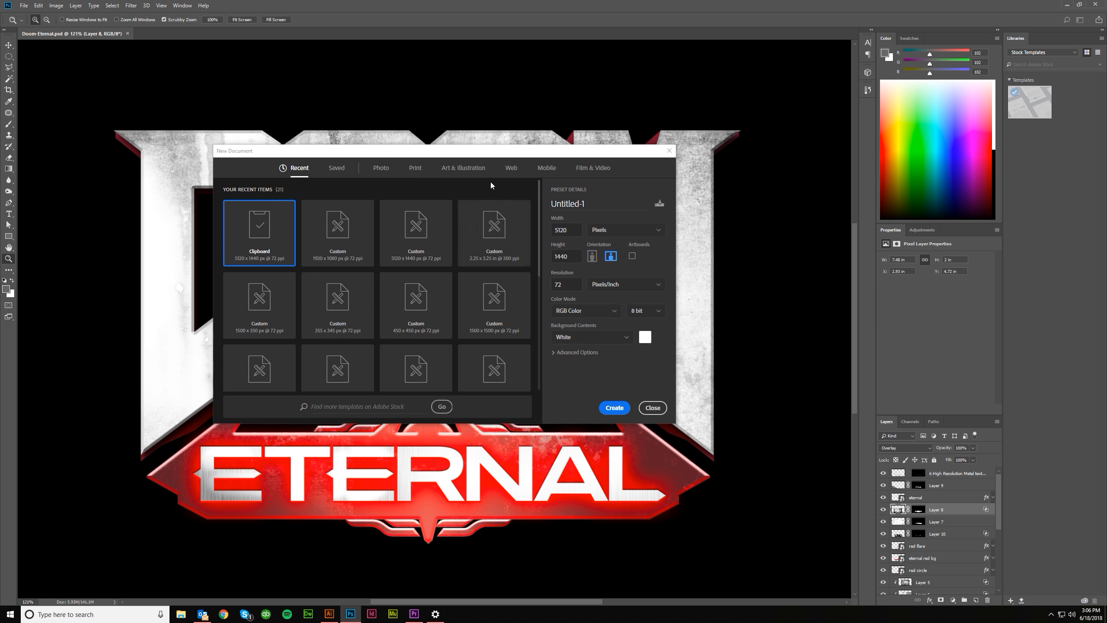
{"action": "left_click", "coordinate": [338, 228]}
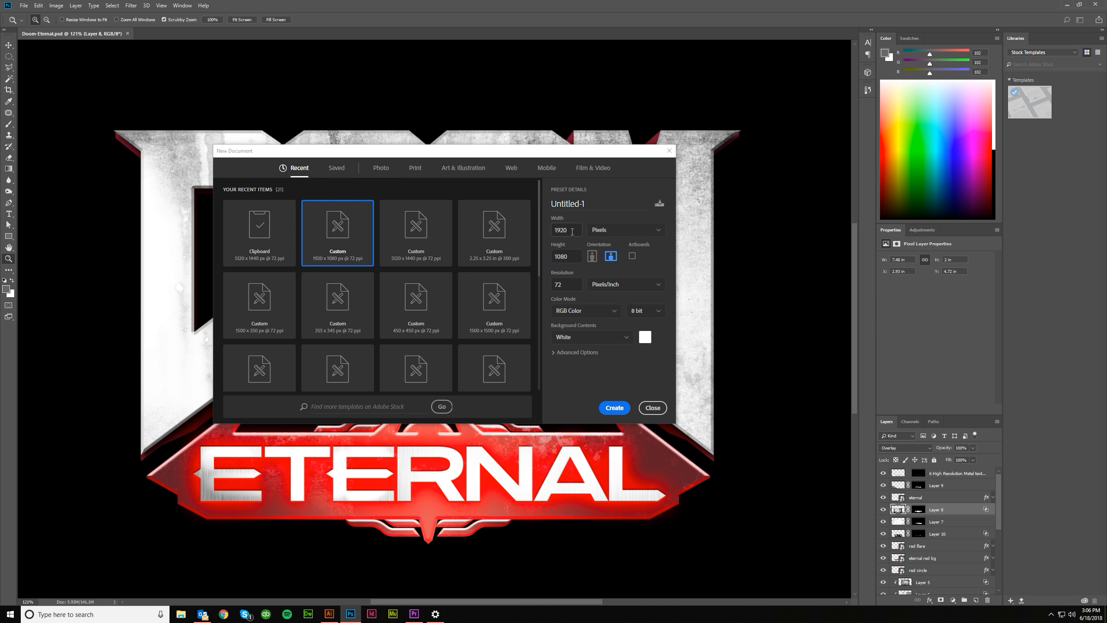
{"action": "double_click", "coordinate": [567, 283]}
{"action": "type", "text": "144"}
{"action": "key", "text": "Tab"}
{"action": "left_click", "coordinate": [615, 408]}
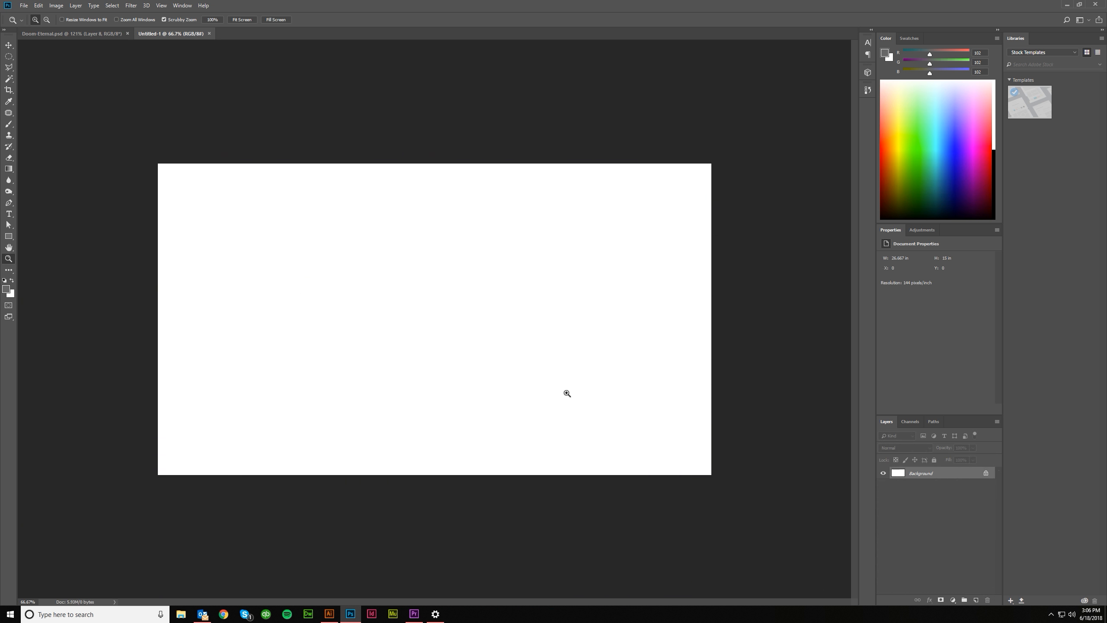
Switch to Illustrator and examine the complete DOOM Eternal vector logo and the outlines of all its shapes
{"action": "left_click", "coordinate": [410, 312]}
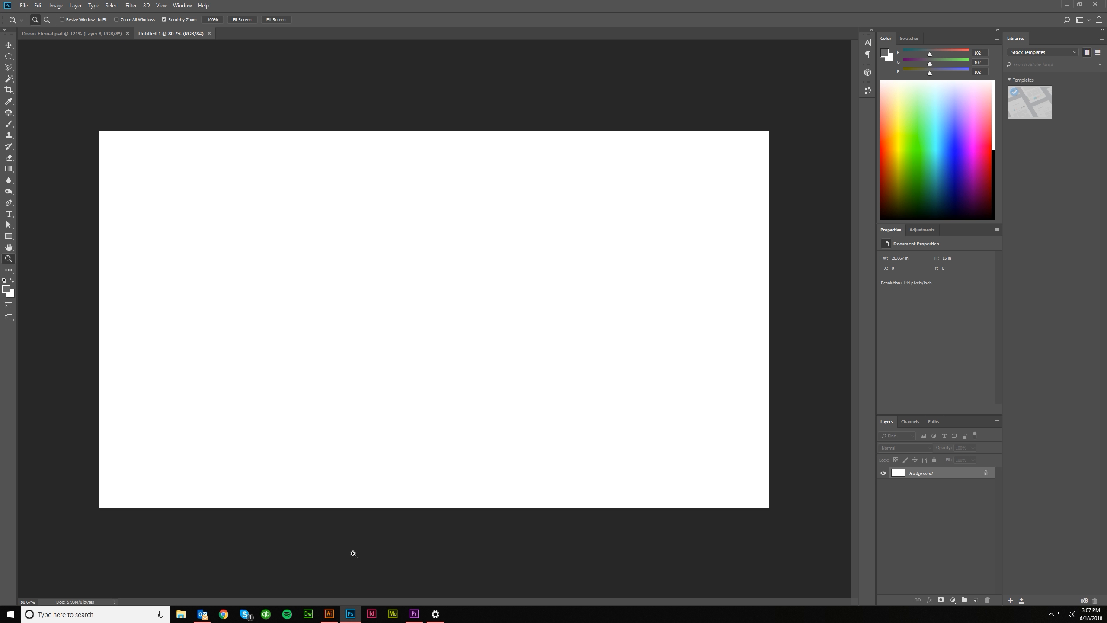
{"action": "left_click", "coordinate": [327, 619]}
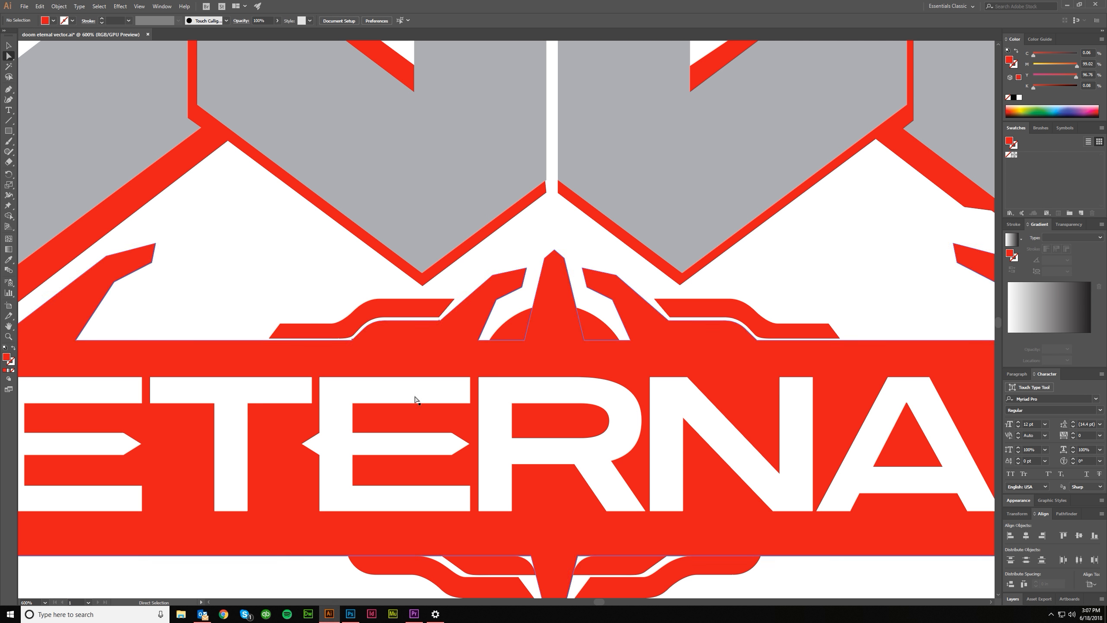
{"action": "left_click", "coordinate": [5, 48]}
{"action": "scroll", "coordinate": [279, 230], "scroll_direction": "down", "scroll_amount": 3}
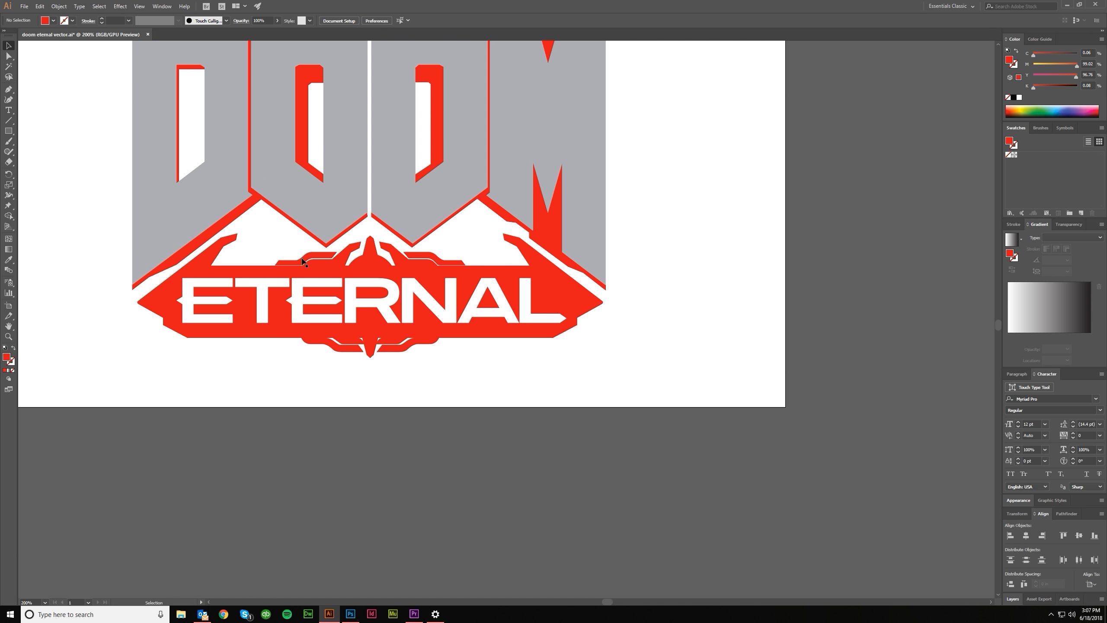
{"action": "scroll", "coordinate": [279, 230], "scroll_direction": "up", "scroll_amount": 2}
{"action": "scroll", "coordinate": [626, 228], "scroll_direction": "left", "scroll_amount": 1}
{"action": "scroll", "coordinate": [280, 170], "scroll_direction": "up", "scroll_amount": 2}
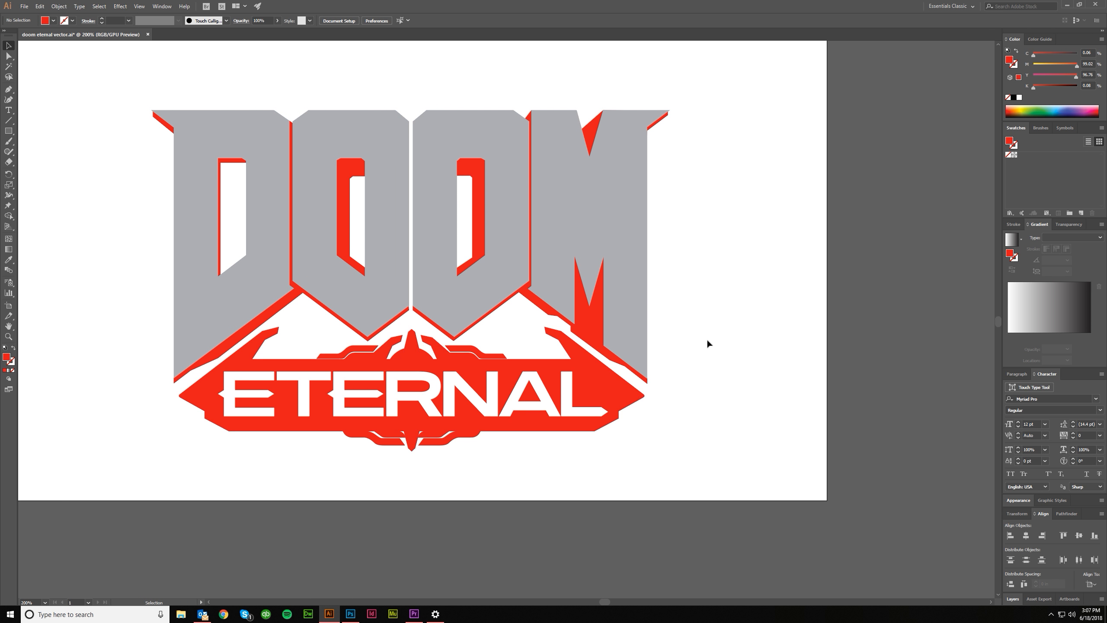
{"action": "left_click_drag", "start_coordinate": [631, 402], "coordinate": [121, 94]}
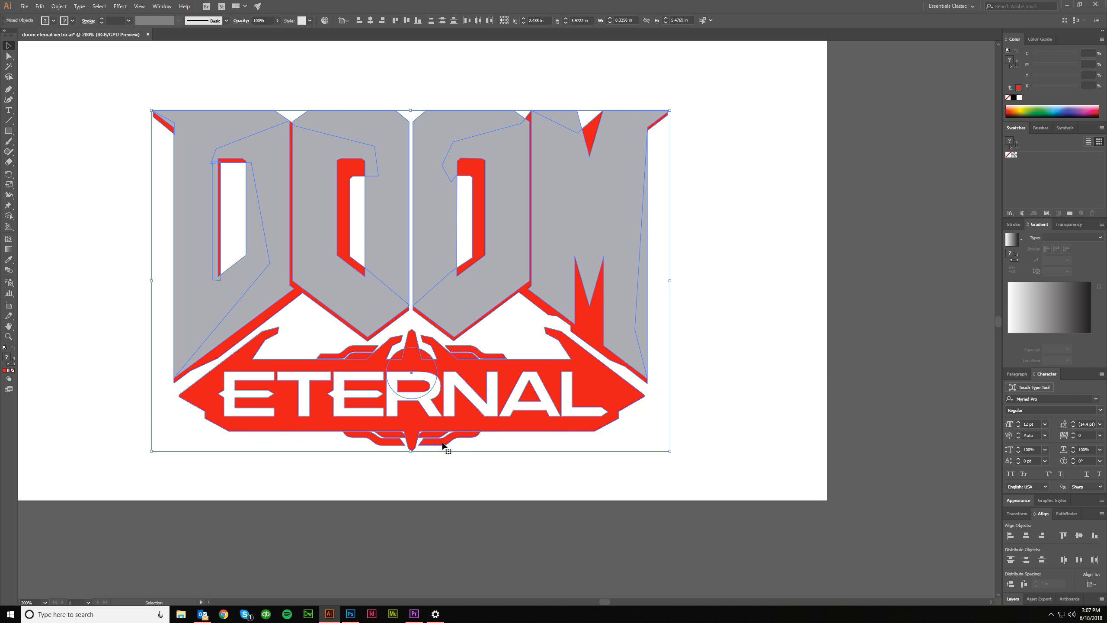
{"action": "left_click", "coordinate": [264, 462]}
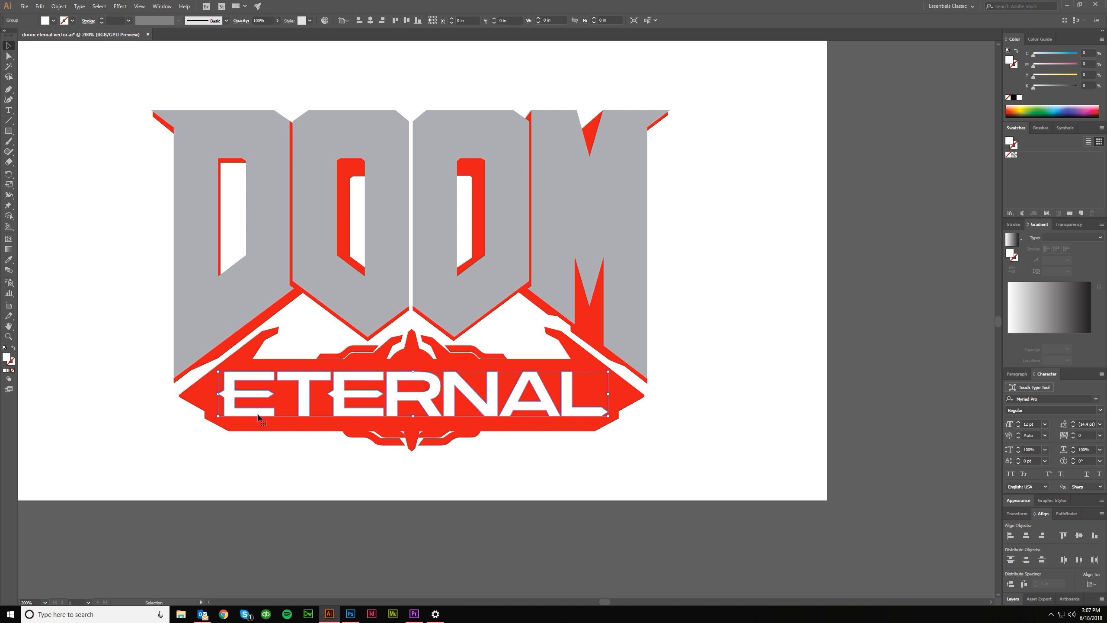
Try shifting the red banner shape behind the ETERNAL text slightly downward, and undo the move
{"action": "left_click", "coordinate": [321, 429]}
{"action": "left_click_drag", "start_coordinate": [307, 425], "coordinate": [308, 454]}
{"action": "key", "text": "ctrl+z"}
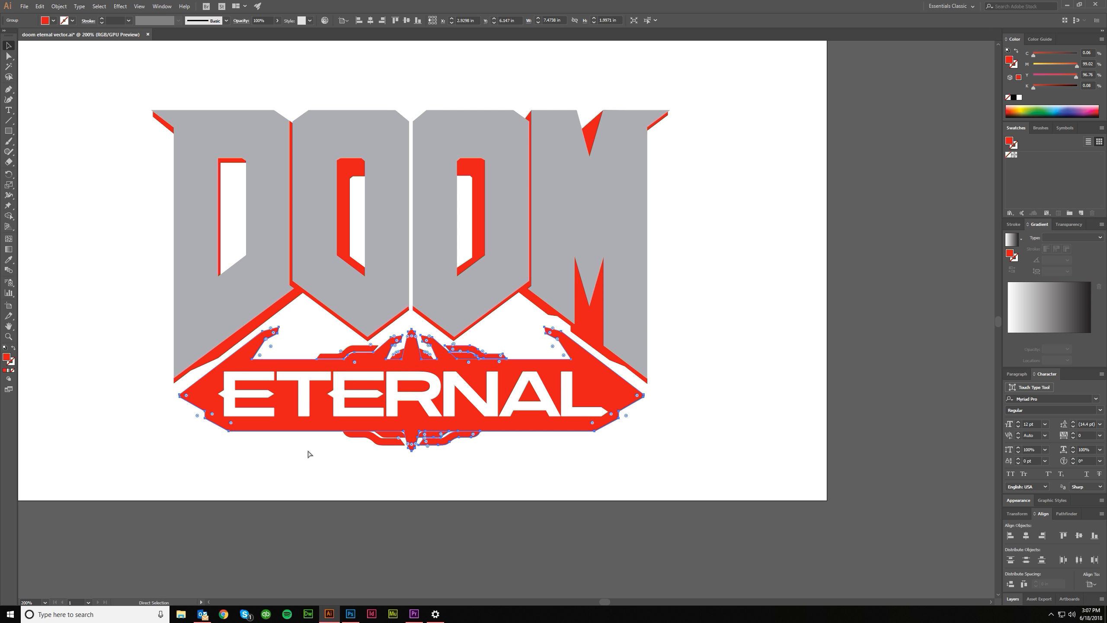
{"action": "left_click", "coordinate": [479, 472]}
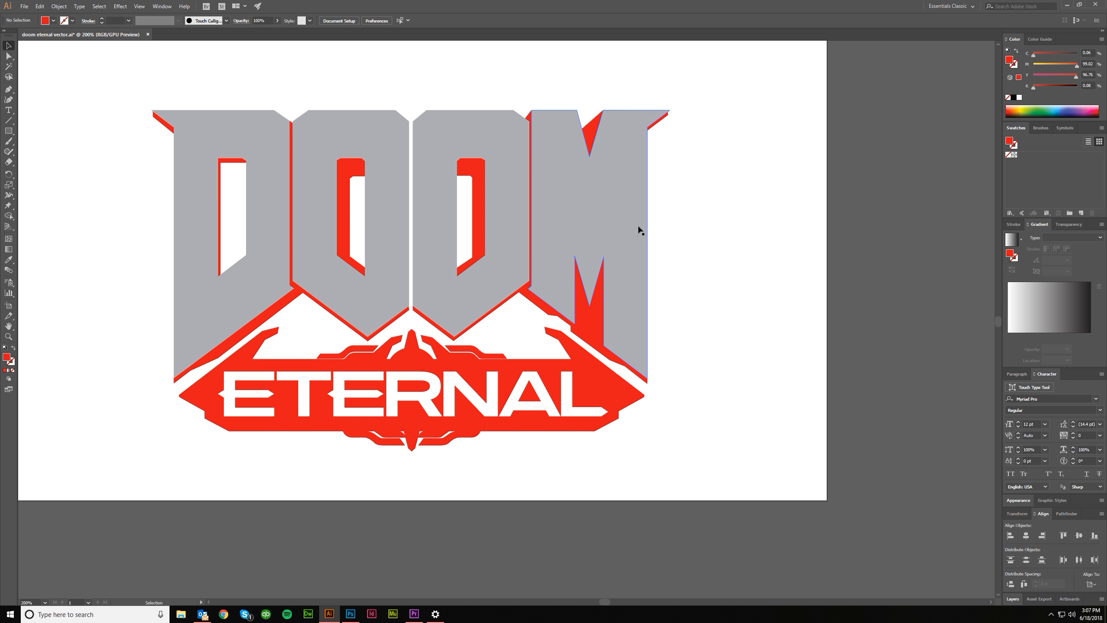
Try pulling individual DOOM letters and the red shadow shape behind them away from the logo, undoing each move
{"action": "left_click_drag", "start_coordinate": [689, 479], "coordinate": [169, 98]}
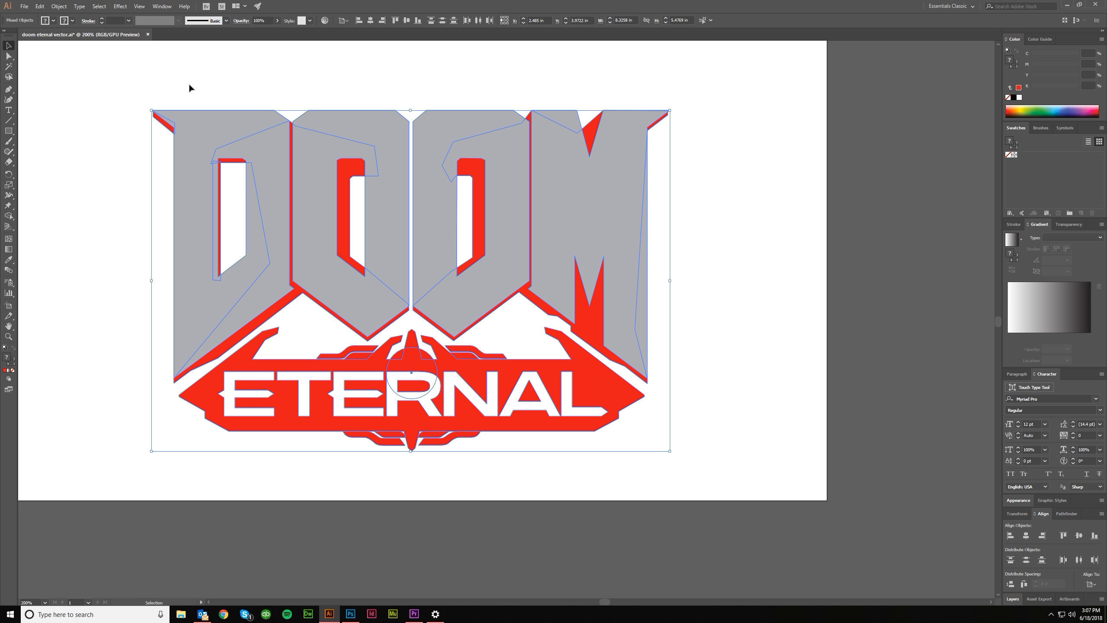
{"action": "left_click", "coordinate": [344, 107]}
{"action": "left_click_drag", "start_coordinate": [255, 168], "coordinate": [124, 261]}
{"action": "key", "text": "ctrl+z"}
{"action": "left_click", "coordinate": [278, 312]}
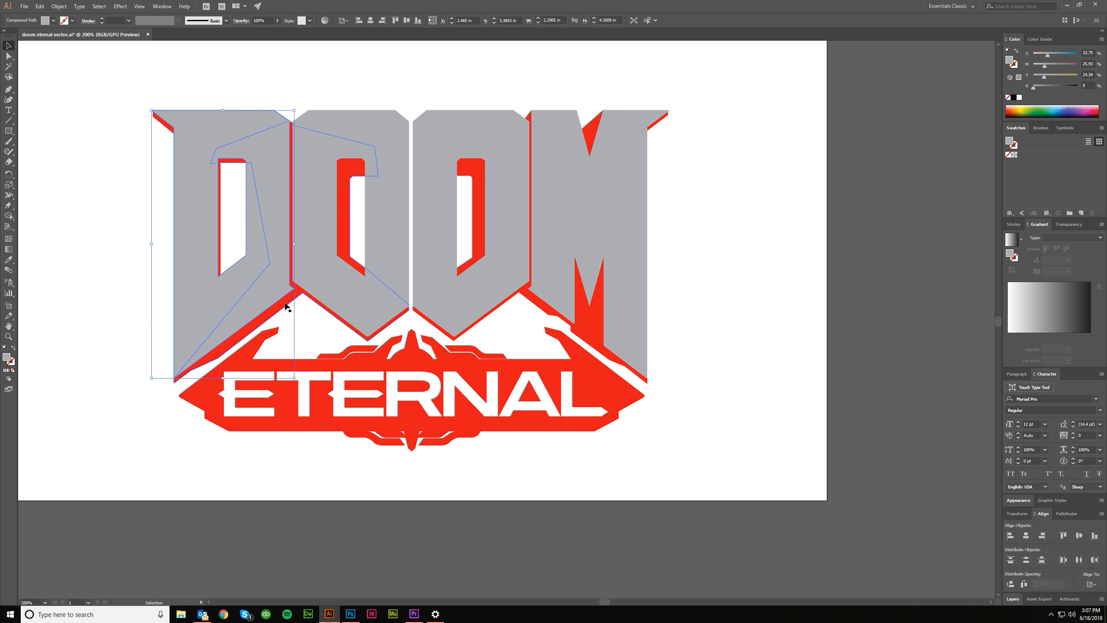
{"action": "left_click_drag", "start_coordinate": [278, 312], "coordinate": [186, 333]}
{"action": "key", "text": "ctrl+z"}
{"action": "left_click", "coordinate": [250, 126]}
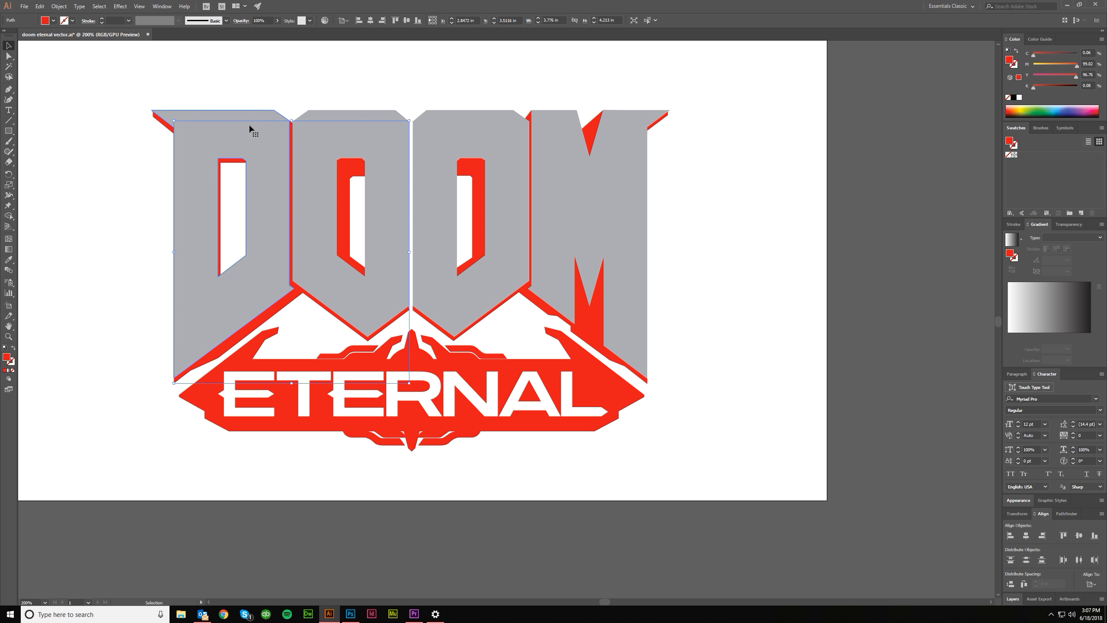
{"action": "left_click_drag", "start_coordinate": [472, 135], "coordinate": [632, 128]}
{"action": "key", "text": "ctrl+z"}
{"action": "left_click_drag", "start_coordinate": [587, 274], "coordinate": [693, 261]}
{"action": "key", "text": "ctrl+z"}
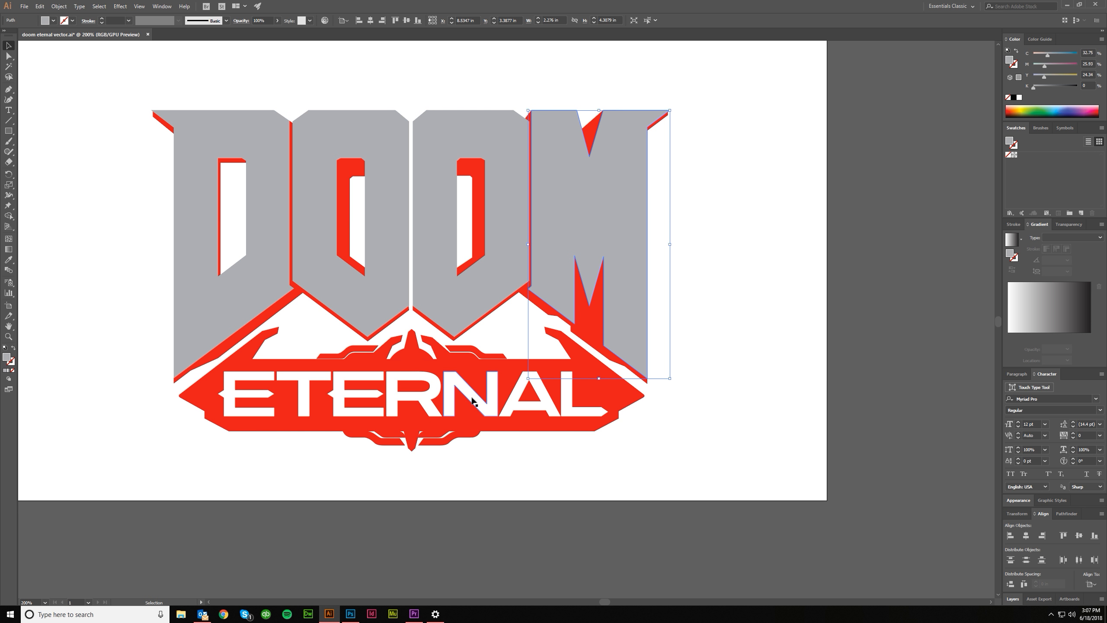
Try moving the red circle behind the banner's center out beside the logo, and undo the move
{"action": "left_click", "coordinate": [430, 359]}
{"action": "left_click_drag", "start_coordinate": [425, 356], "coordinate": [717, 256]}
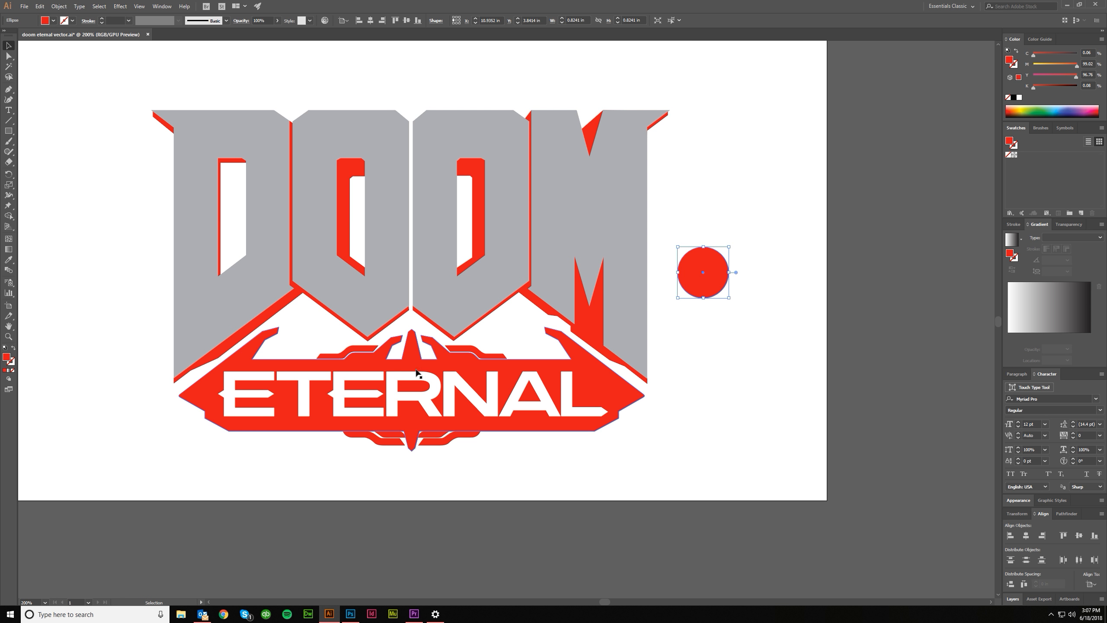
{"action": "key", "text": "ctrl+z"}
{"action": "left_click", "coordinate": [728, 394]}
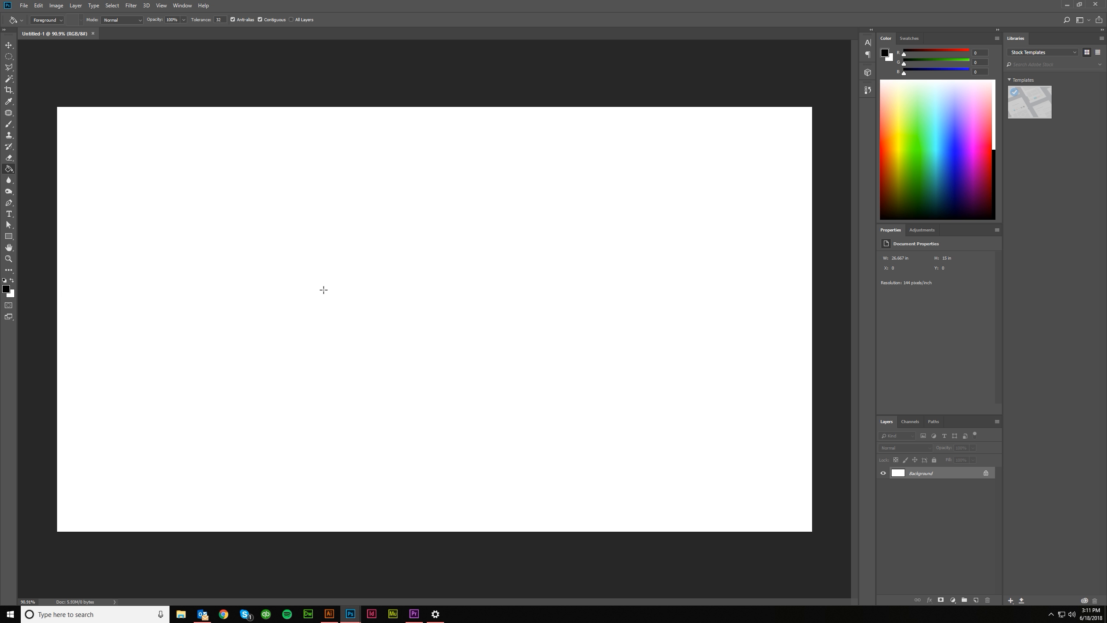
Fill the blank Photoshop canvas with black and copy the entire vector logo from Illustrator
{"action": "left_click", "coordinate": [323, 290]}
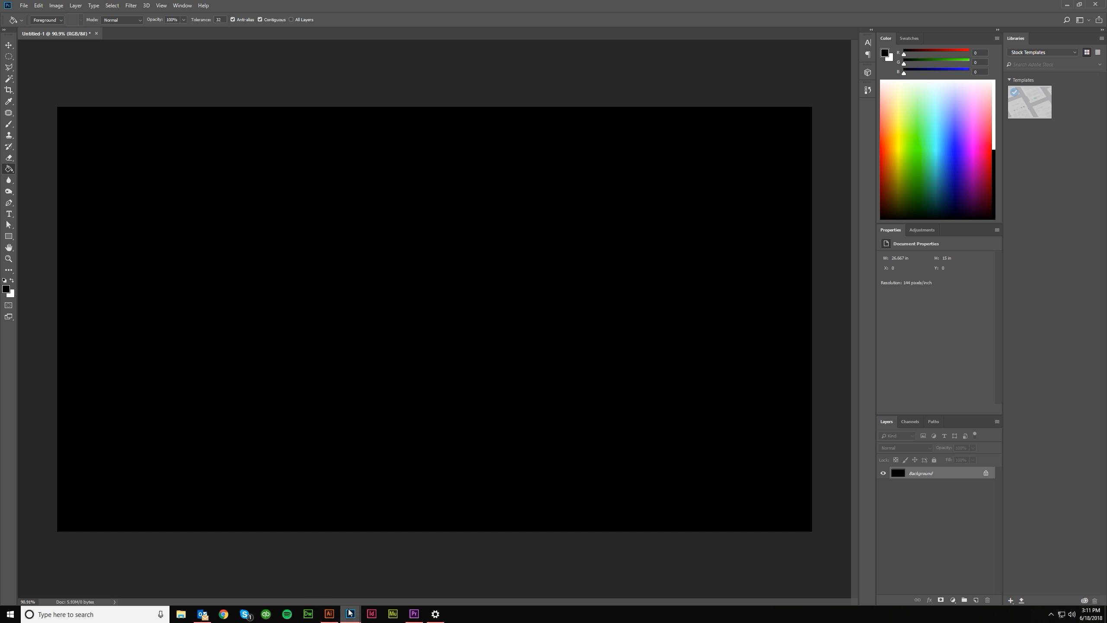
{"action": "left_click", "coordinate": [325, 576]}
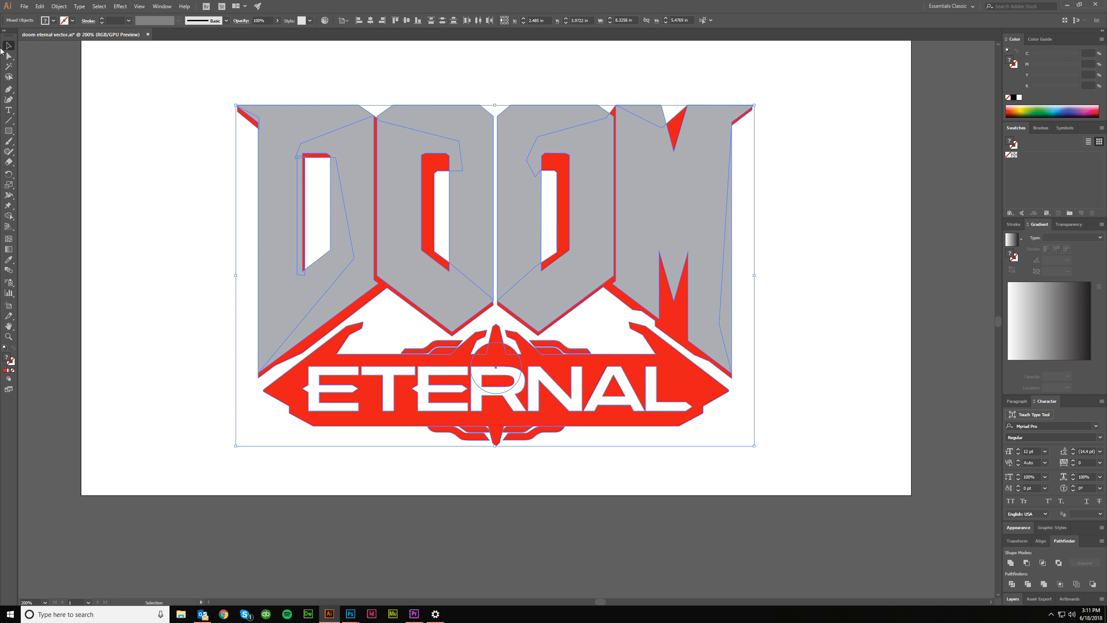
{"action": "left_click_drag", "start_coordinate": [153, 73], "coordinate": [809, 478]}
{"action": "left_click_drag", "start_coordinate": [804, 470], "coordinate": [167, 68]}
{"action": "key", "text": "ctrl+c"}
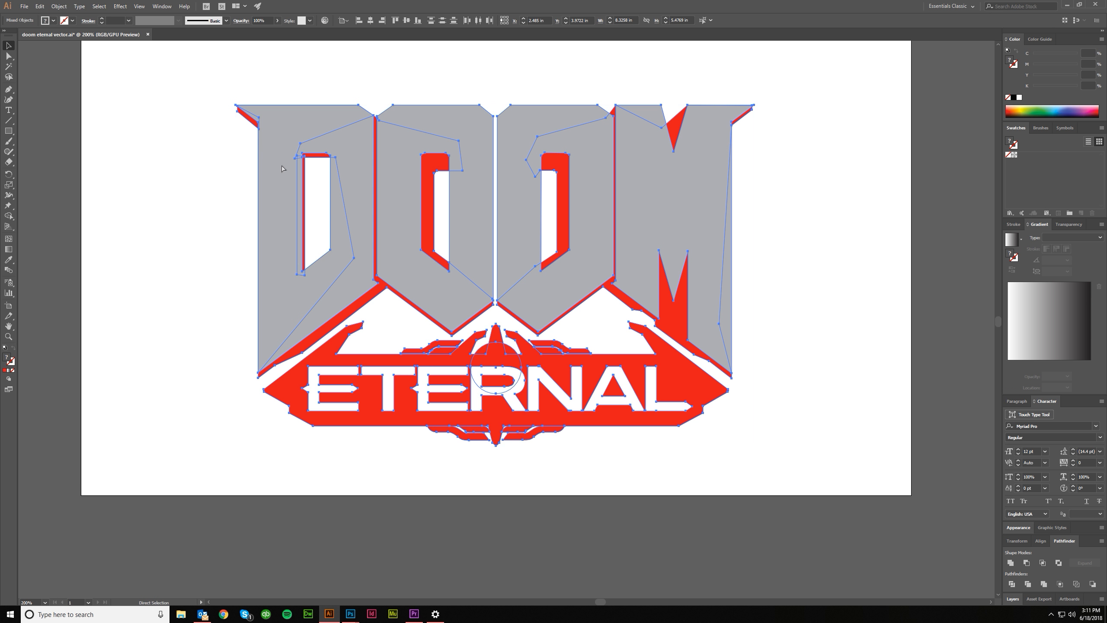
Switch to the Untitled-1 document in Photoshop and paste the full logo as a smart object, committing its placement
{"action": "mouse_move", "coordinate": [352, 612]}
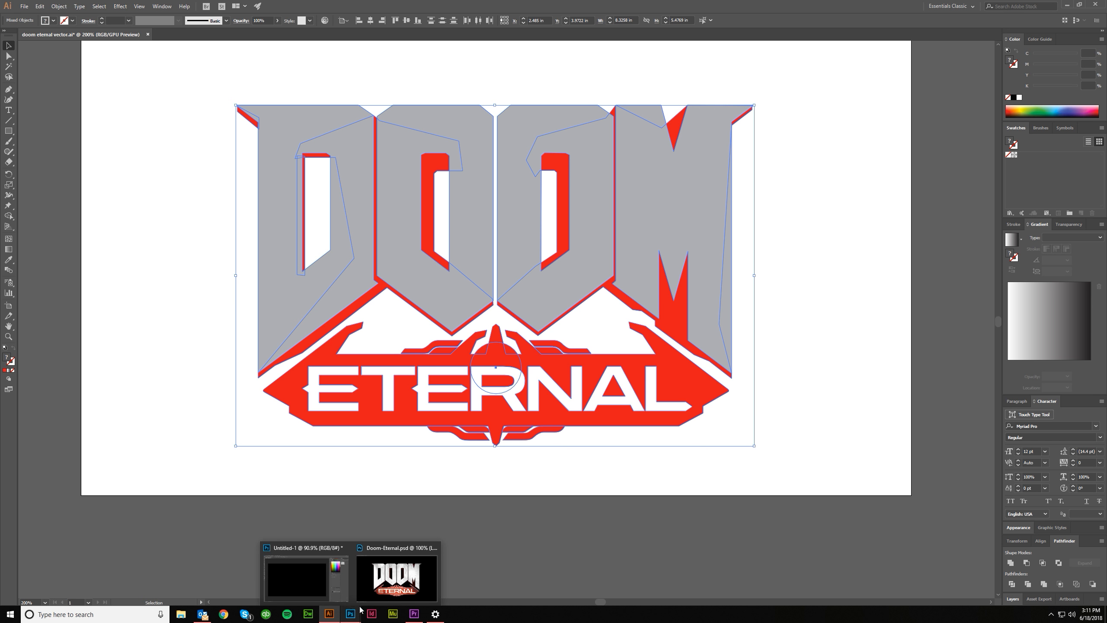
{"action": "left_click", "coordinate": [314, 580]}
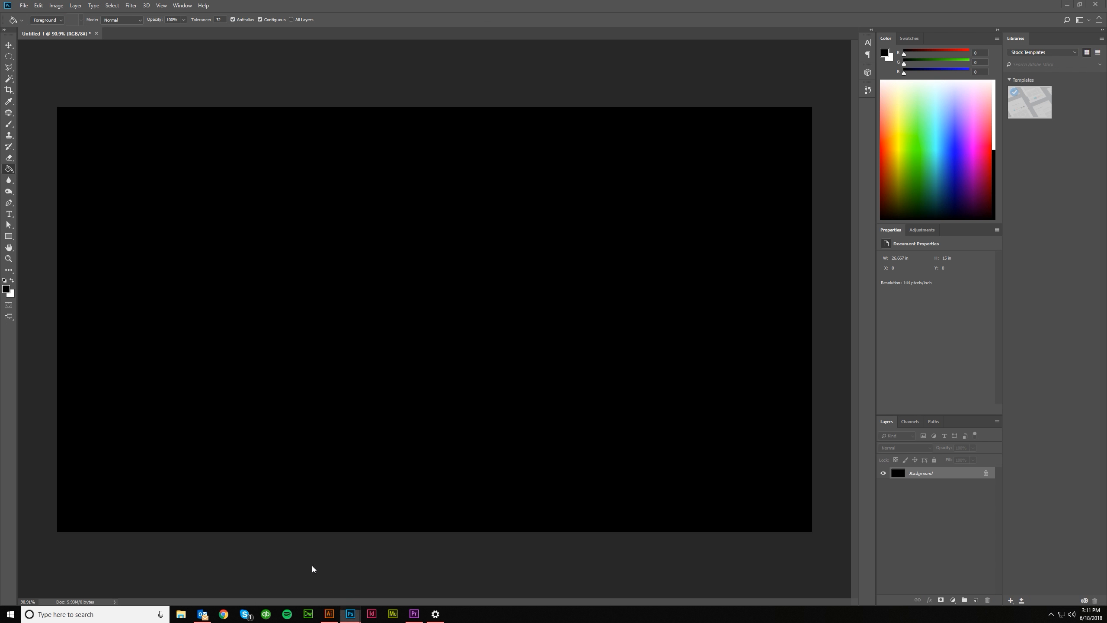
{"action": "left_click", "coordinate": [8, 45]}
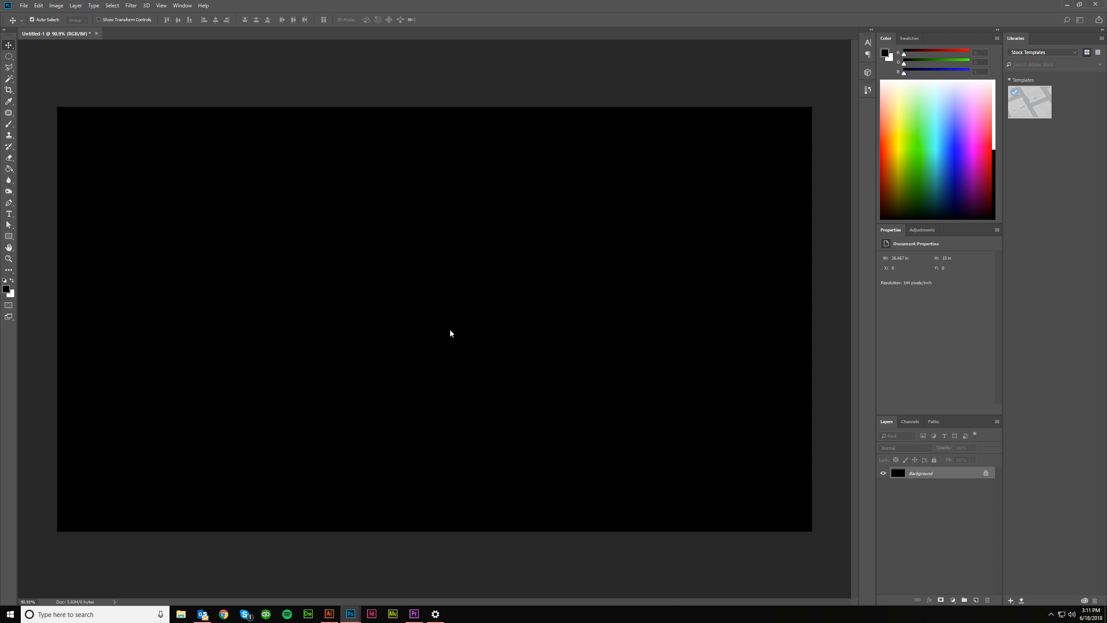
{"action": "key", "text": "ctrl+v"}
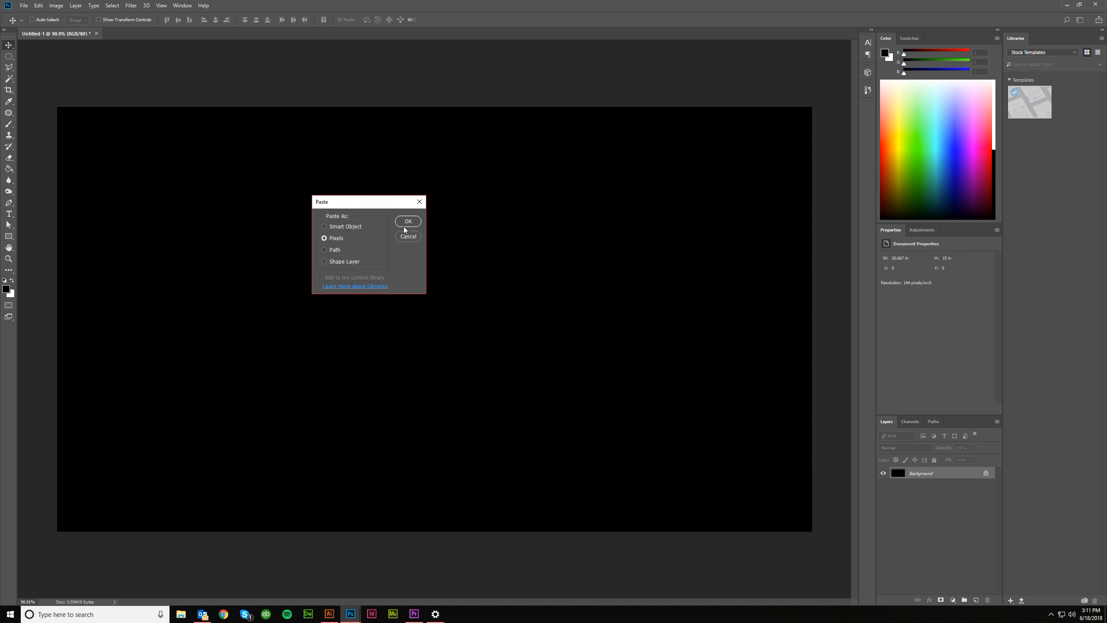
{"action": "left_click", "coordinate": [345, 226]}
{"action": "left_click", "coordinate": [407, 221]}
{"action": "left_click", "coordinate": [301, 19]}
{"action": "key", "text": "a"}
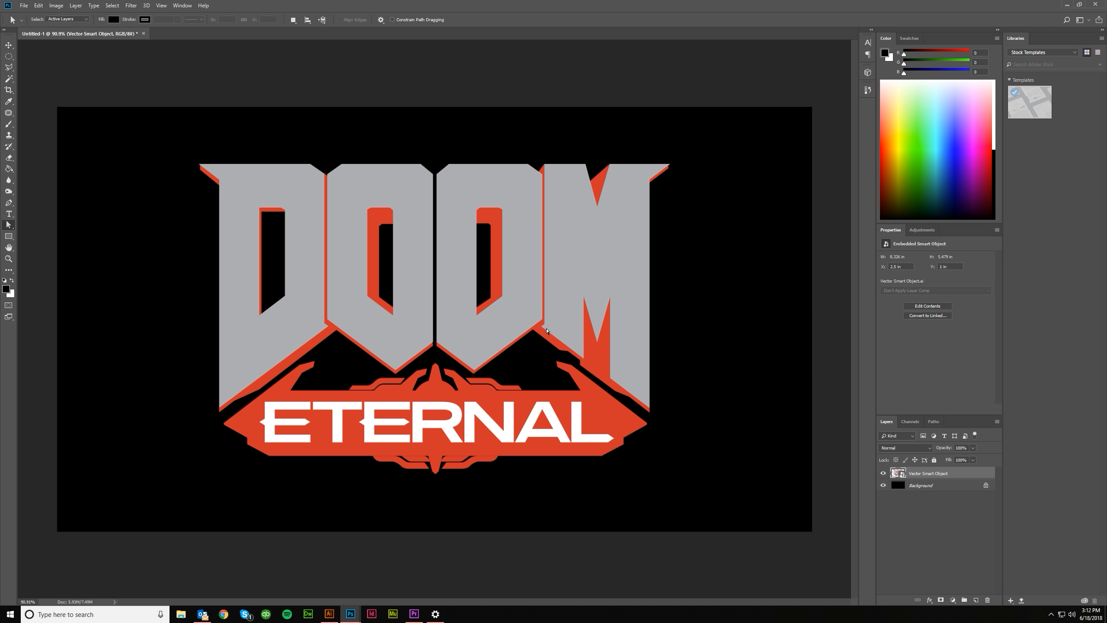
{"action": "left_click", "coordinate": [10, 46]}
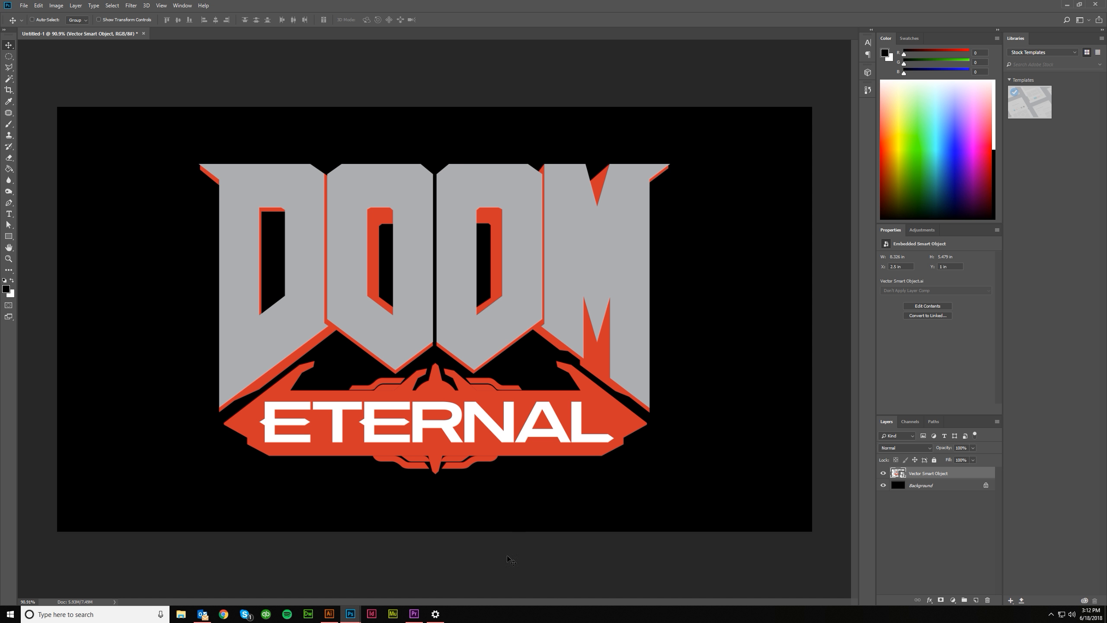
Switch to Illustrator and group the four grey DOOM letters
{"action": "left_click", "coordinate": [329, 613]}
{"action": "left_click", "coordinate": [173, 185]}
{"action": "key", "text": "a"}
{"action": "left_click", "coordinate": [289, 129]}
{"action": "left_click", "coordinate": [418, 119], "text": "shift"}
{"action": "left_click", "coordinate": [521, 128], "text": "shift"}
{"action": "left_click", "coordinate": [630, 133], "text": "shift"}
{"action": "left_click", "coordinate": [9, 46]}
{"action": "key", "text": "a"}
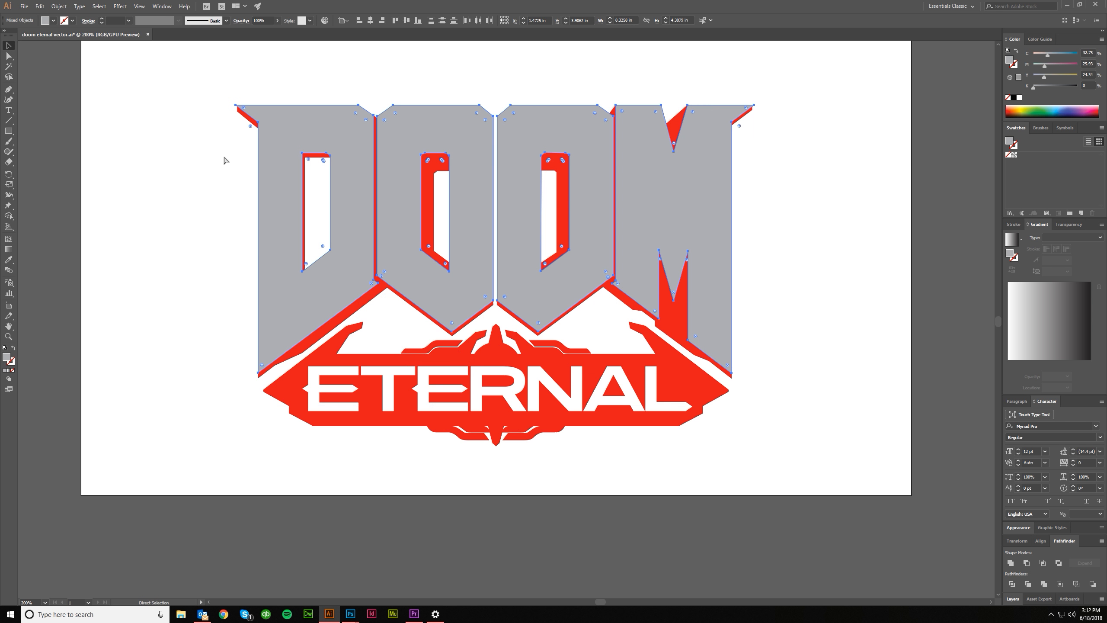
{"action": "key", "text": "ctrl+g"}
Fill the grouped DOOM letters with white and copy the group
{"action": "key", "text": "ctrl+c"}
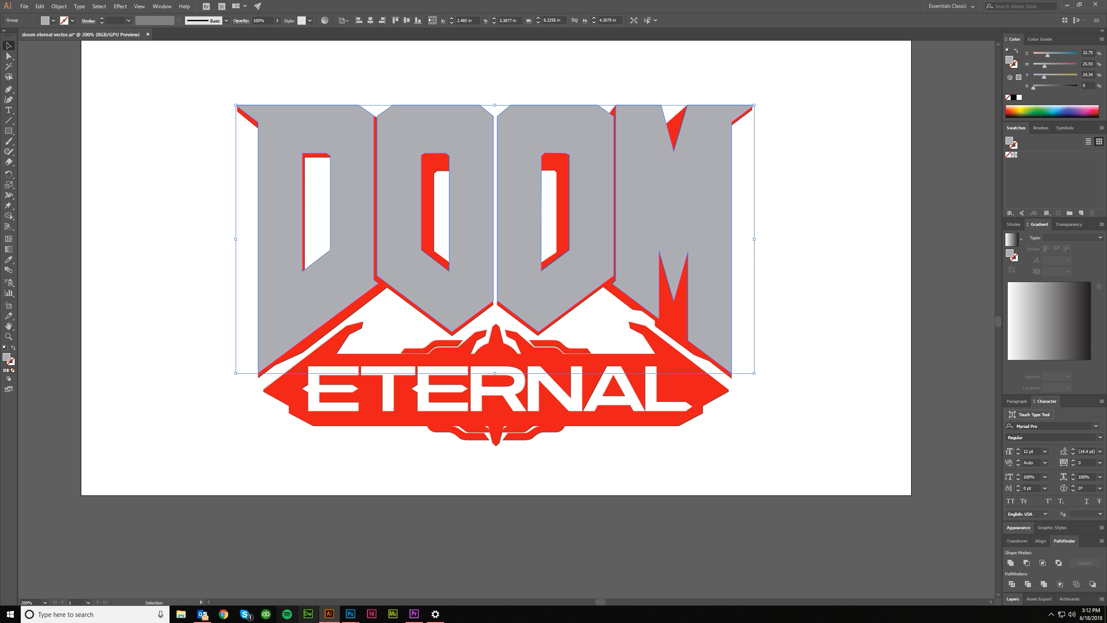
{"action": "left_click", "coordinate": [1019, 97]}
{"action": "key", "text": "ctrl+c"}
Switch to Untitled-1 in Photoshop and paste the white DOOM letters as a smart object, committing the placement
{"action": "mouse_move", "coordinate": [351, 614]}
{"action": "left_click", "coordinate": [323, 577]}
{"action": "key", "text": "ctrl+v"}
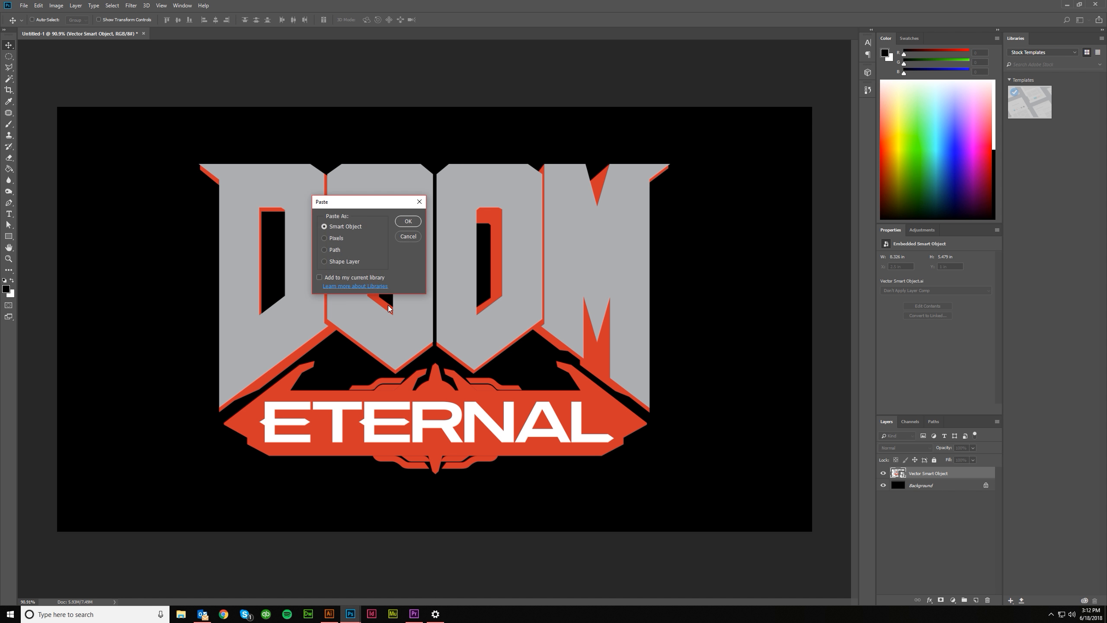
{"action": "left_click", "coordinate": [408, 223]}
{"action": "left_click", "coordinate": [301, 19]}
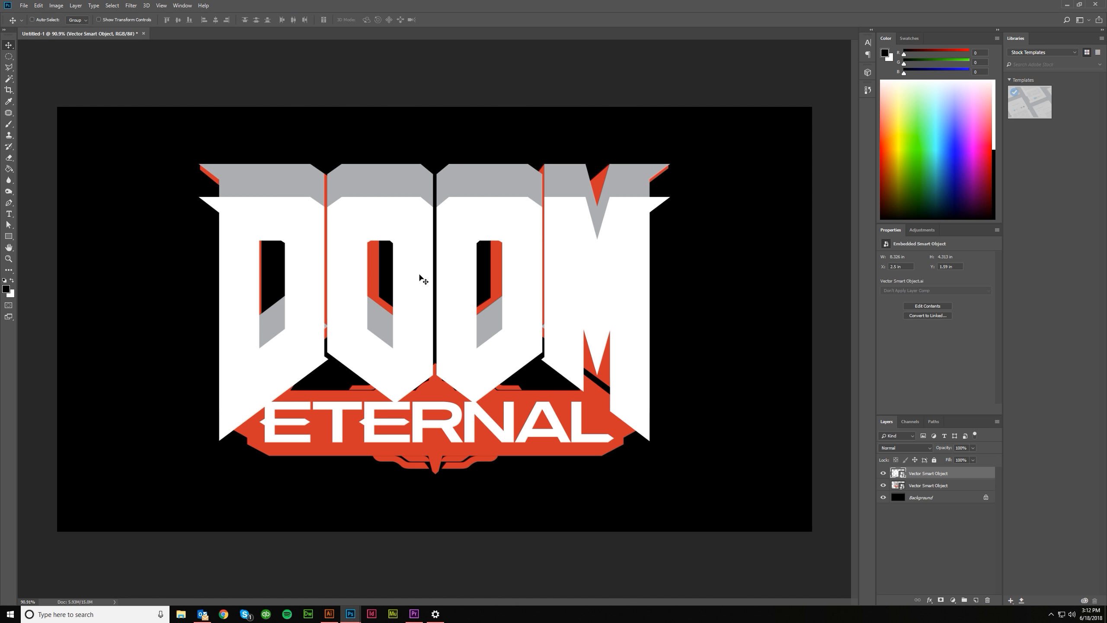
Move the white DOOM lettering up so it exactly covers the grey letters of the full logo
{"action": "left_click", "coordinate": [883, 473]}
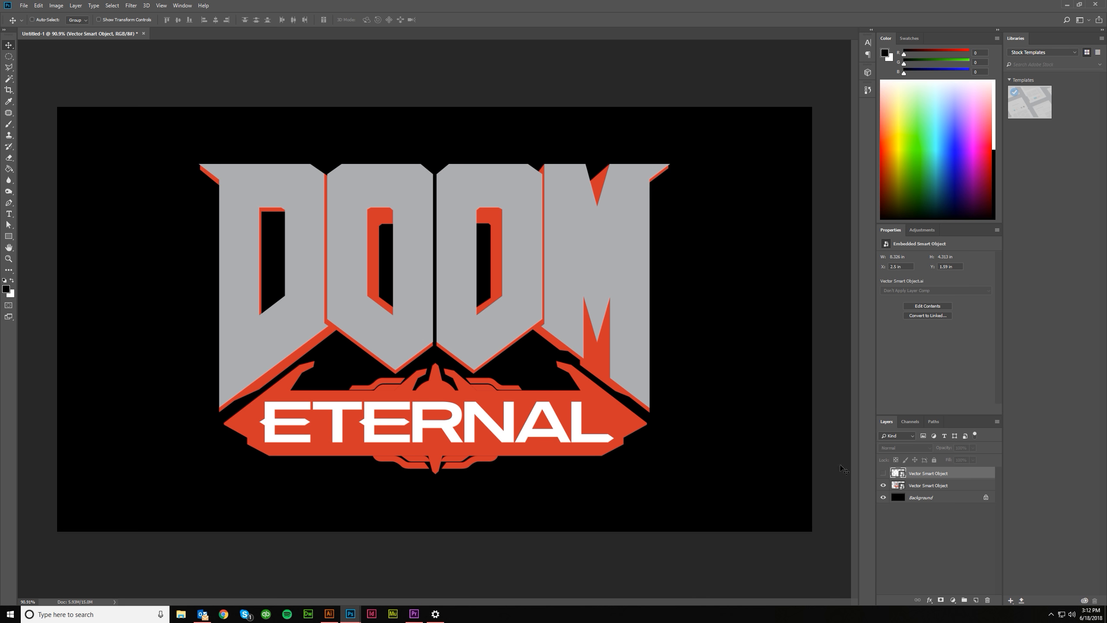
{"action": "left_click", "coordinate": [882, 473]}
{"action": "left_click_drag", "start_coordinate": [458, 236], "coordinate": [462, 201]}
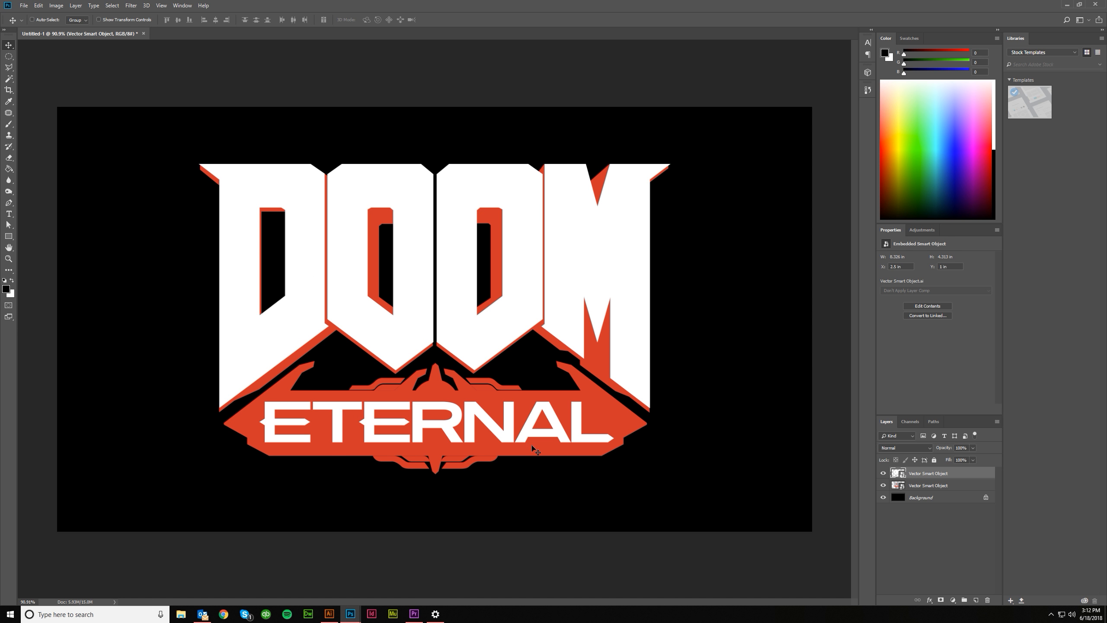
Rename the white lettering layer to DOOM
{"action": "double_click", "coordinate": [921, 473]}
{"action": "type", "text": "DOOM"}
{"action": "key", "text": "Return"}
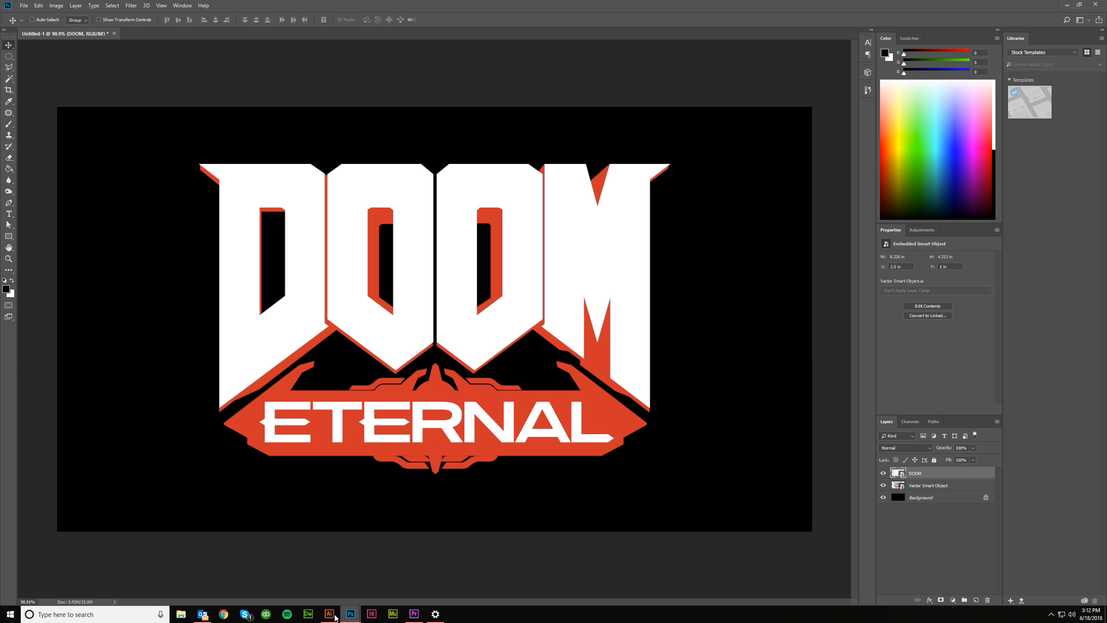
Switch to Illustrator and select and copy the red shadow shape behind the DOOM letters
{"action": "left_click", "coordinate": [331, 616]}
{"action": "left_click_drag", "start_coordinate": [188, 79], "coordinate": [821, 308]}
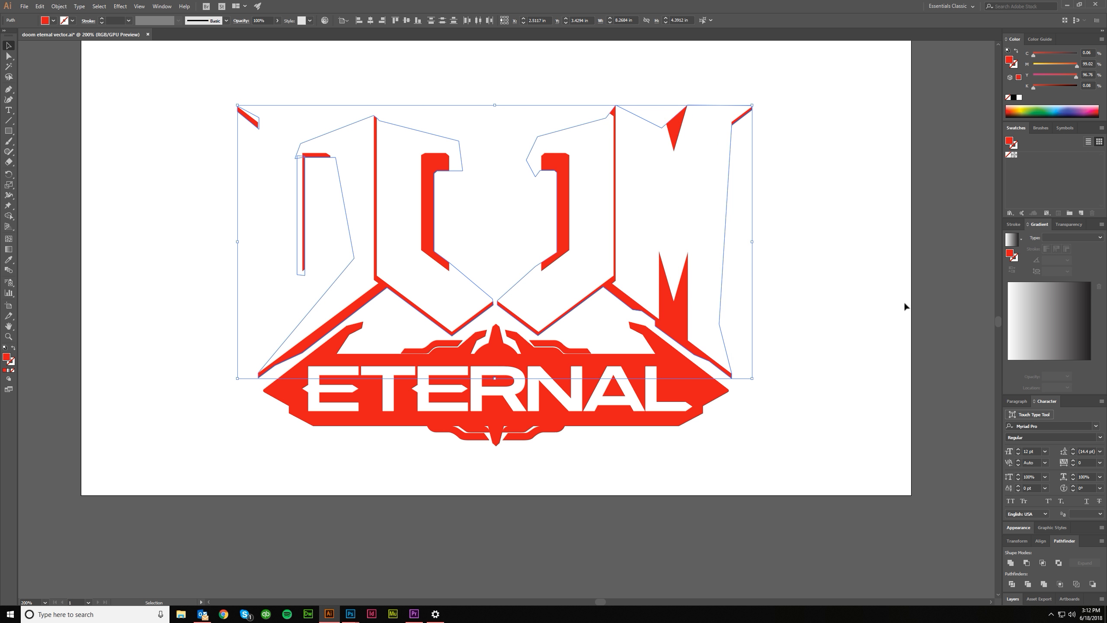
{"action": "left_click_drag", "start_coordinate": [671, 311], "coordinate": [689, 496]}
{"action": "key", "text": "ctrl+z"}
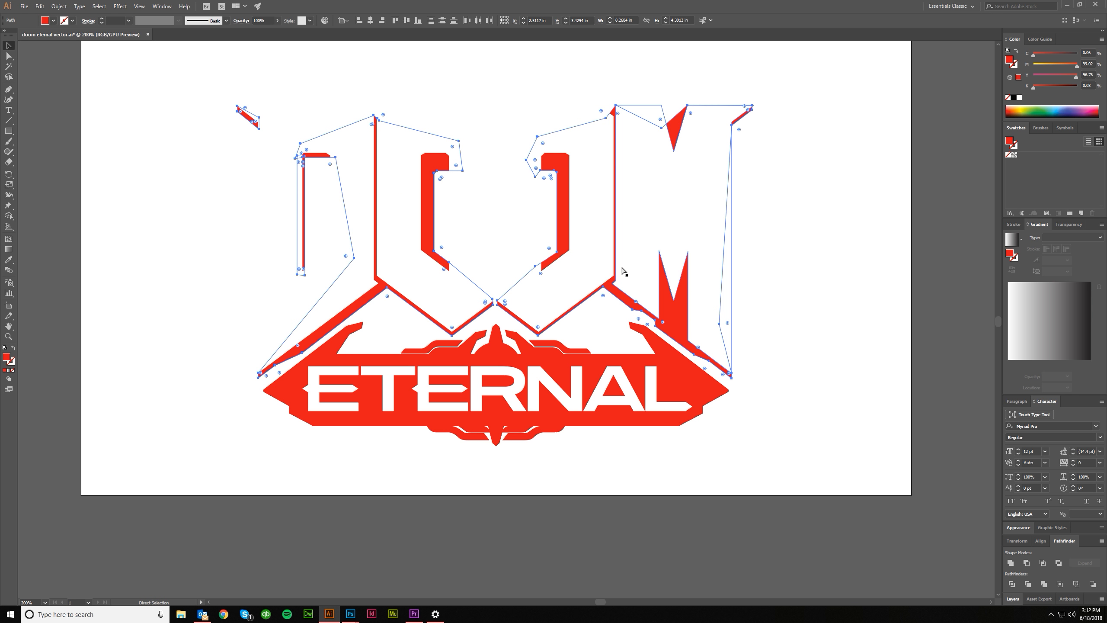
{"action": "key", "text": "v"}
Switch to Photoshop, paste the red shadow as a smart object and place it over the DOOM letters, committing the placement
{"action": "left_click", "coordinate": [351, 614]}
{"action": "key", "text": "ctrl+v"}
{"action": "left_click", "coordinate": [415, 218]}
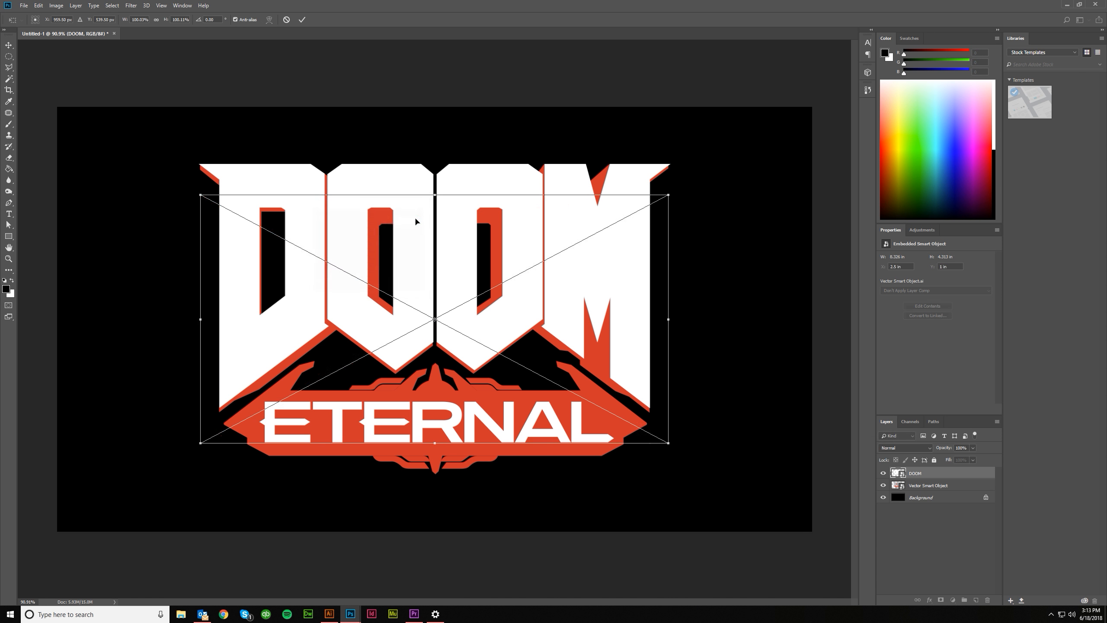
{"action": "left_click_drag", "start_coordinate": [312, 338], "coordinate": [311, 311]}
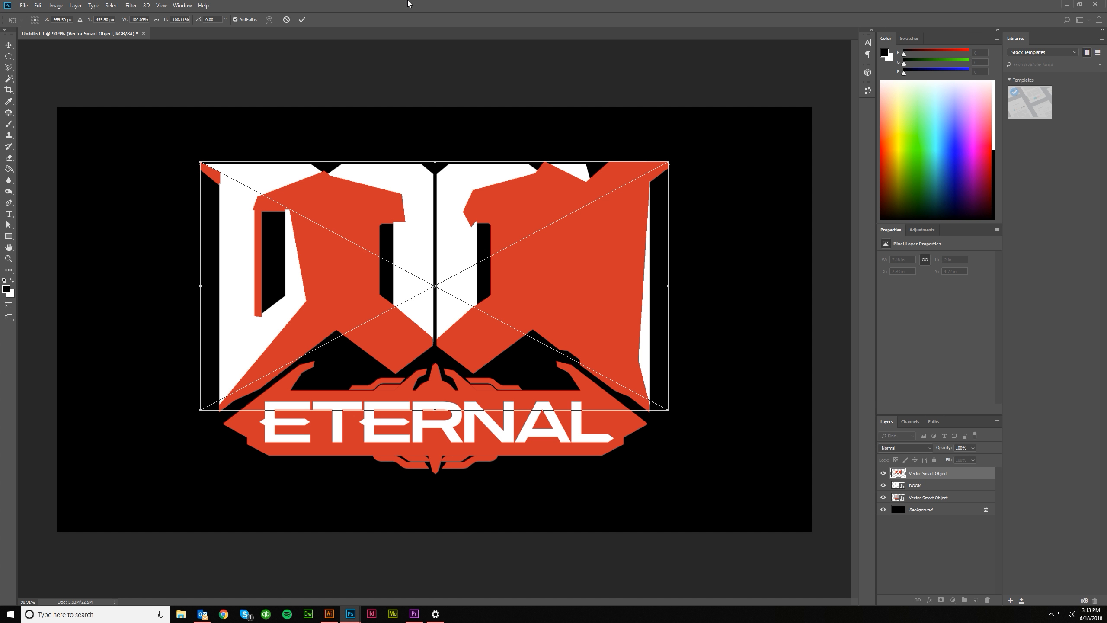
{"action": "left_click", "coordinate": [302, 19]}
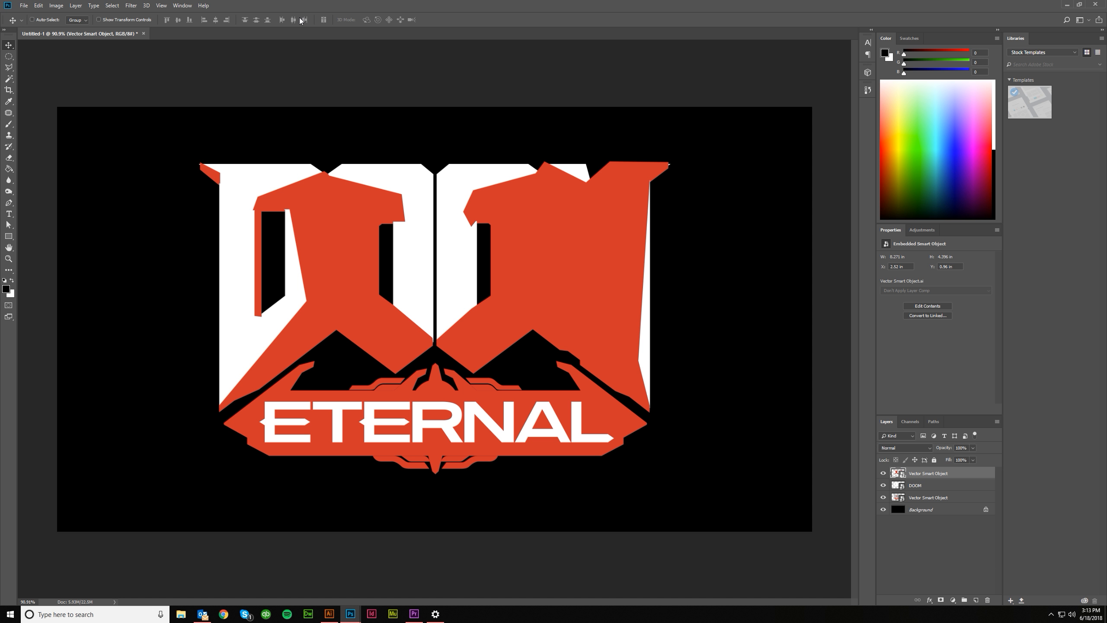
Move the pasted shadow layer below the DOOM layer and rename it DOOM SHADOW
{"action": "key", "text": "ctrl+bracketleft"}
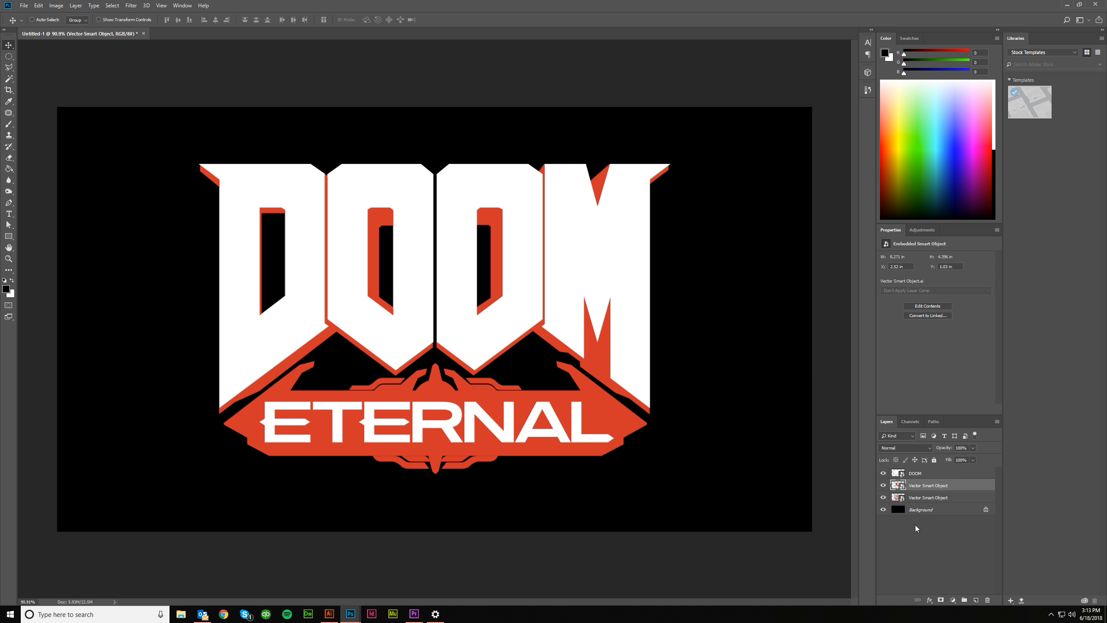
{"action": "double_click", "coordinate": [919, 485]}
{"action": "type", "text": "S"}
{"action": "type", "text": "OOM SHADOW"}
{"action": "key", "text": "Return"}
Switch to Illustrator and copy the red background shape behind the ETERNAL lettering
{"action": "left_click", "coordinate": [329, 613]}
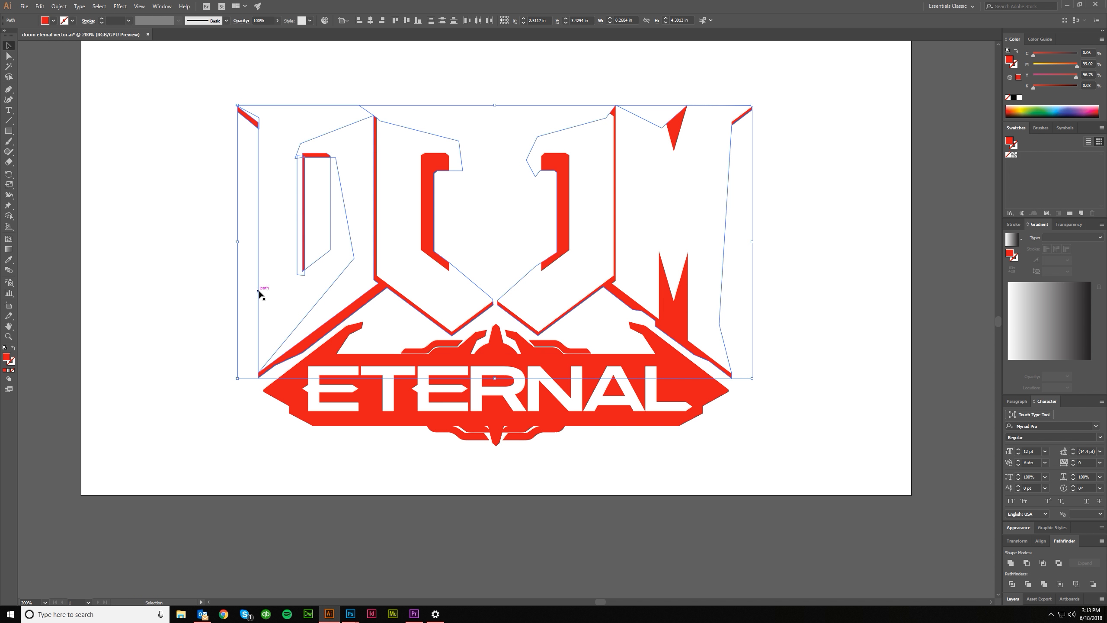
{"action": "left_click", "coordinate": [521, 368]}
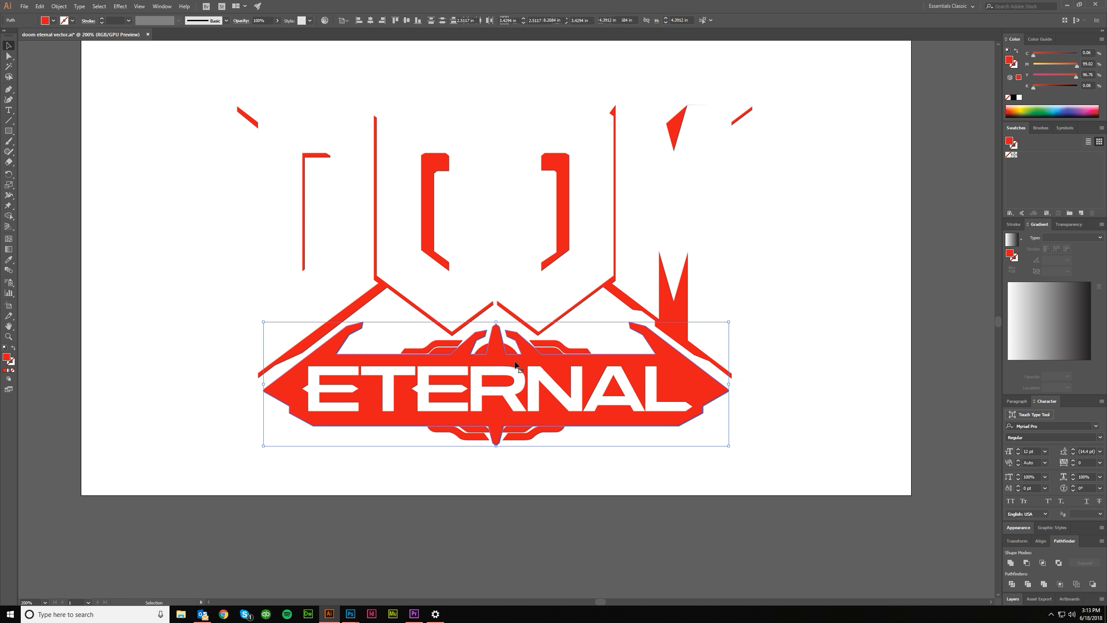
{"action": "left_click_drag", "start_coordinate": [497, 351], "coordinate": [353, 500]}
{"action": "key", "text": "ctrl+z"}
{"action": "key", "text": "a"}
{"action": "key", "text": "v"}
{"action": "key", "text": "ctrl+c"}
Paste the red shape as a smart object into Untitled-1 in Photoshop and place it exactly over the logo's ETERNAL plate
{"action": "left_click", "coordinate": [305, 575]}
{"action": "key", "text": "ctrl+v"}
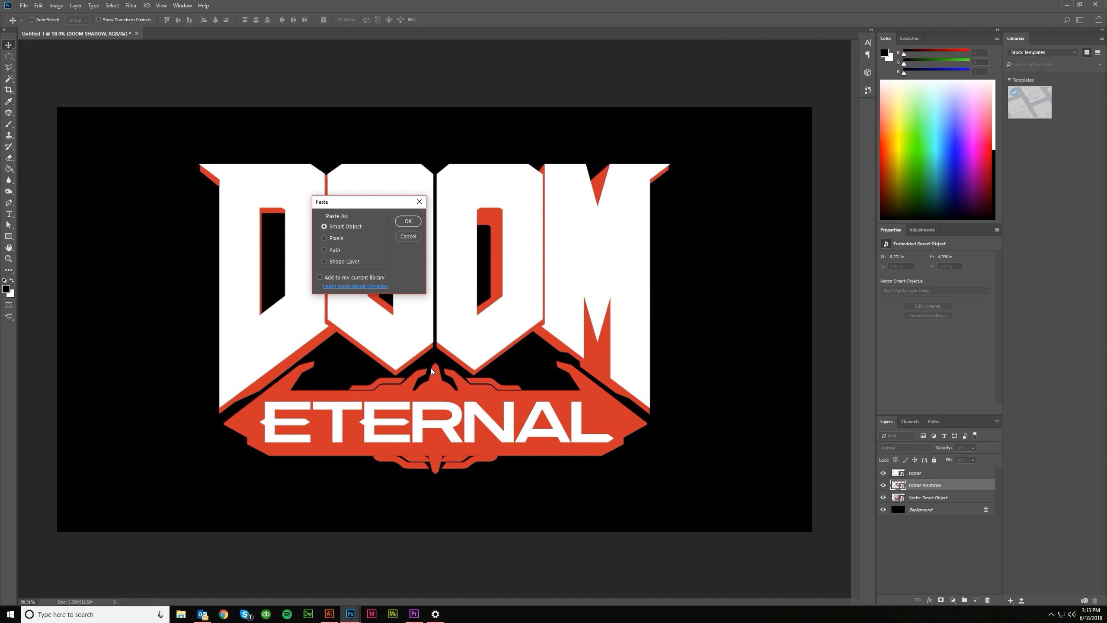
{"action": "left_click", "coordinate": [406, 222]}
{"action": "left_click_drag", "start_coordinate": [356, 343], "coordinate": [357, 441]}
{"action": "left_click", "coordinate": [302, 19]}
Rename the pasted red plate layer to RED eternal bg
{"action": "double_click", "coordinate": [933, 485]}
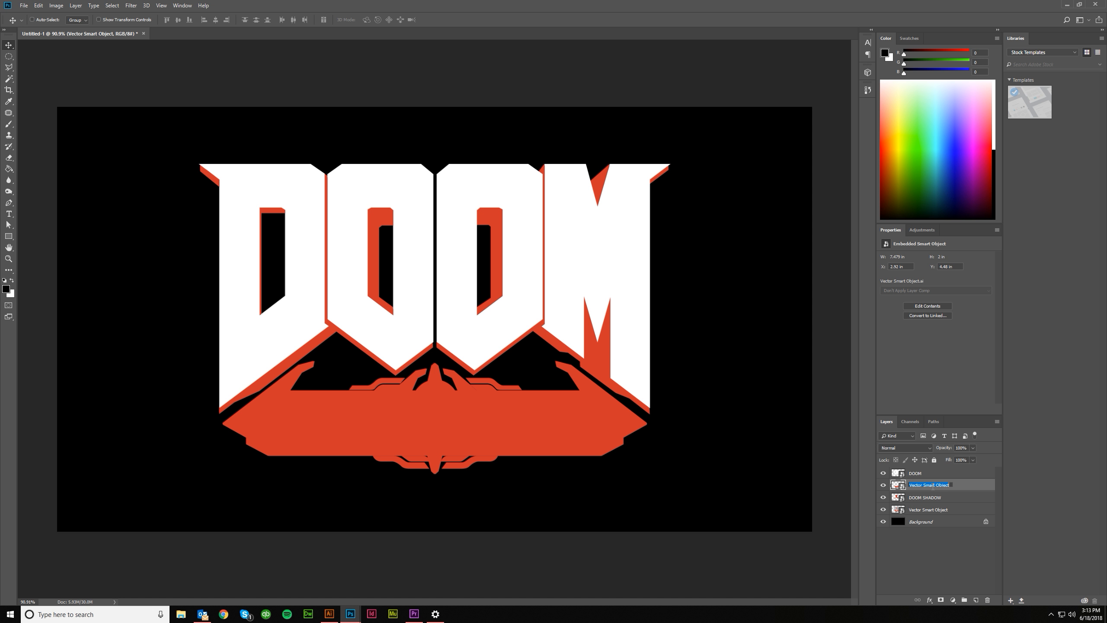
{"action": "type", "text": "RED eternal bg"}
{"action": "key", "text": "Return"}
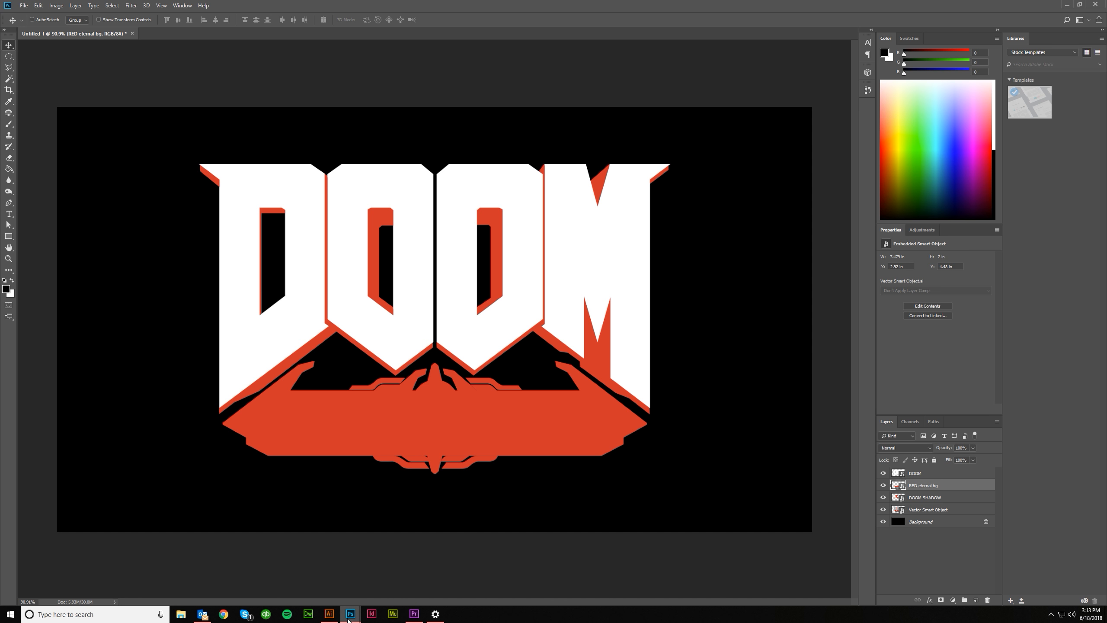
Switch to Illustrator and select the red flare pieces above and below the ETERNAL plate together
{"action": "left_click", "coordinate": [329, 613]}
{"action": "left_click", "coordinate": [425, 350]}
{"action": "left_click", "coordinate": [448, 351], "text": "shift"}
{"action": "left_click", "coordinate": [556, 344], "text": "shift"}
{"action": "left_click", "coordinate": [550, 351], "text": "shift"}
{"action": "left_click", "coordinate": [548, 434], "text": "shift"}
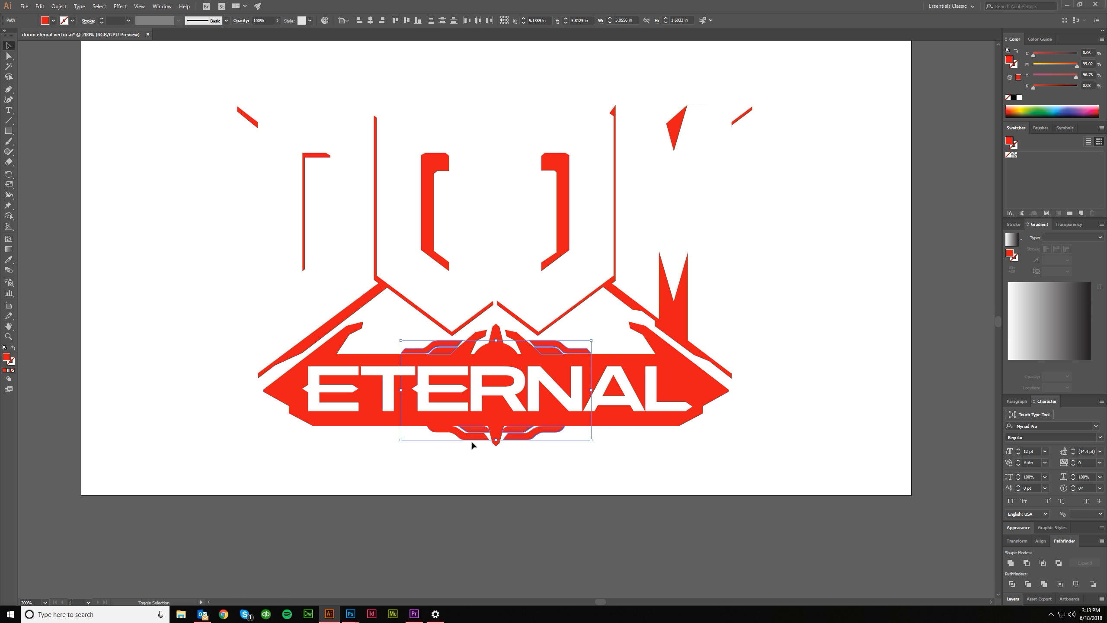
{"action": "left_click_drag", "start_coordinate": [471, 440], "coordinate": [440, 526]}
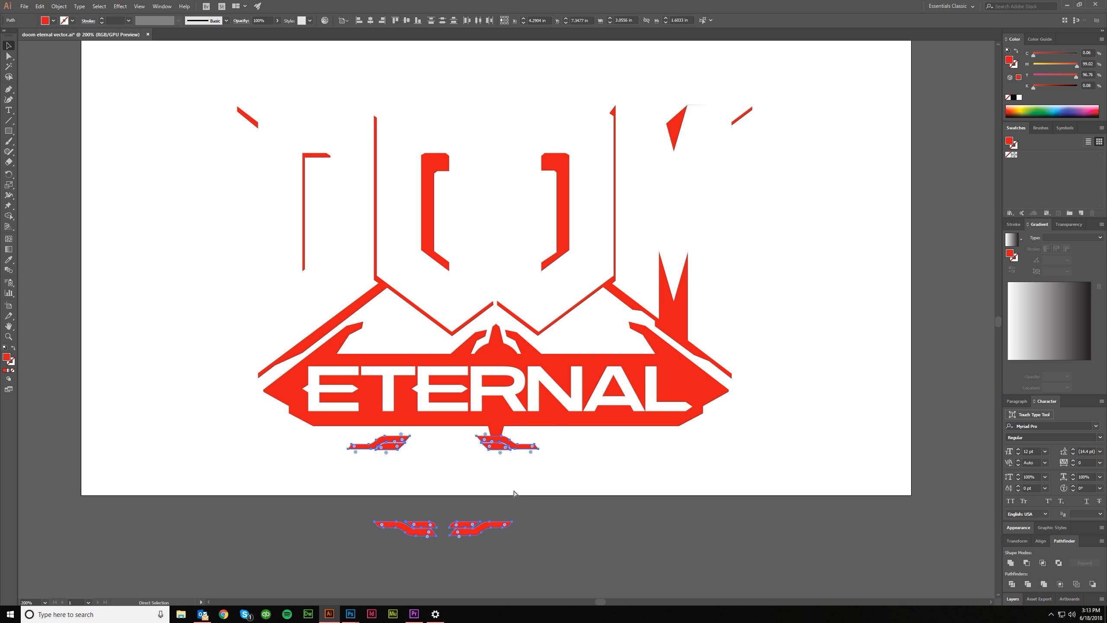
{"action": "key", "text": "ctrl+z"}
{"action": "key", "text": "ctrl+z"}
Copy the selected flare pieces, paste them into Untitled-1 in Photoshop as a smart object and move them onto the ETERNAL plate
{"action": "key", "text": "v"}
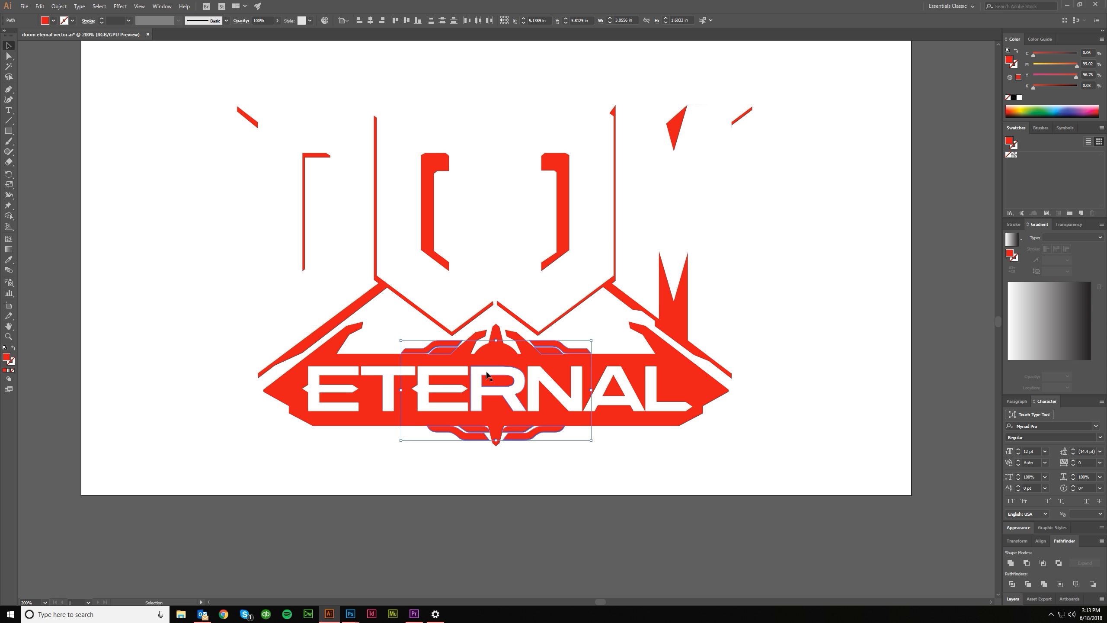
{"action": "left_click", "coordinate": [349, 614]}
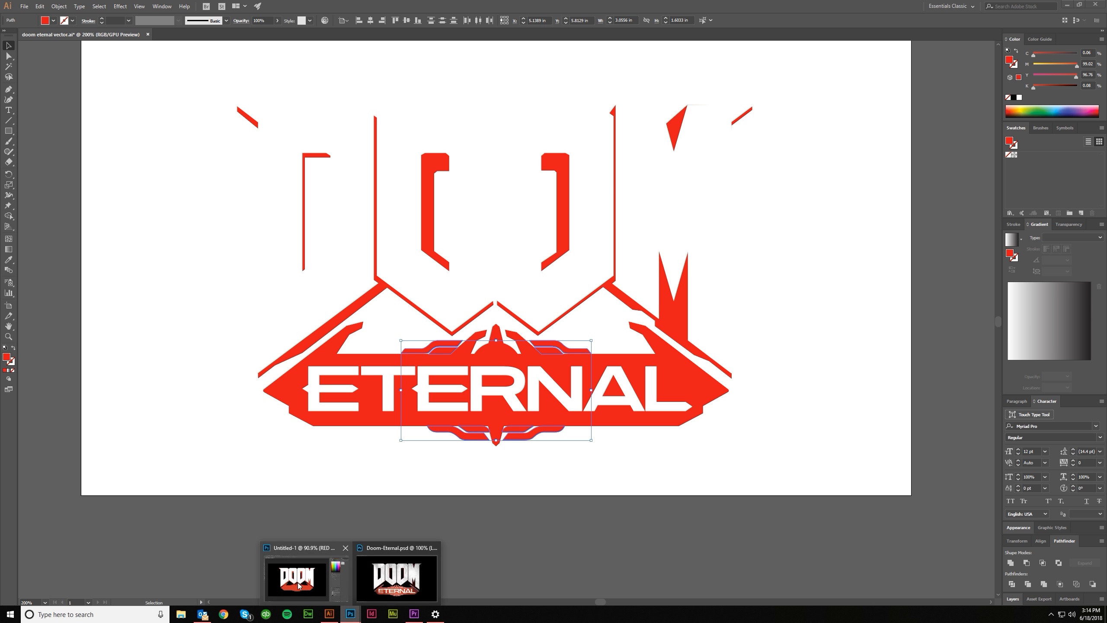
{"action": "left_click", "coordinate": [410, 582]}
{"action": "key", "text": "ctrl+v"}
{"action": "left_click", "coordinate": [407, 221]}
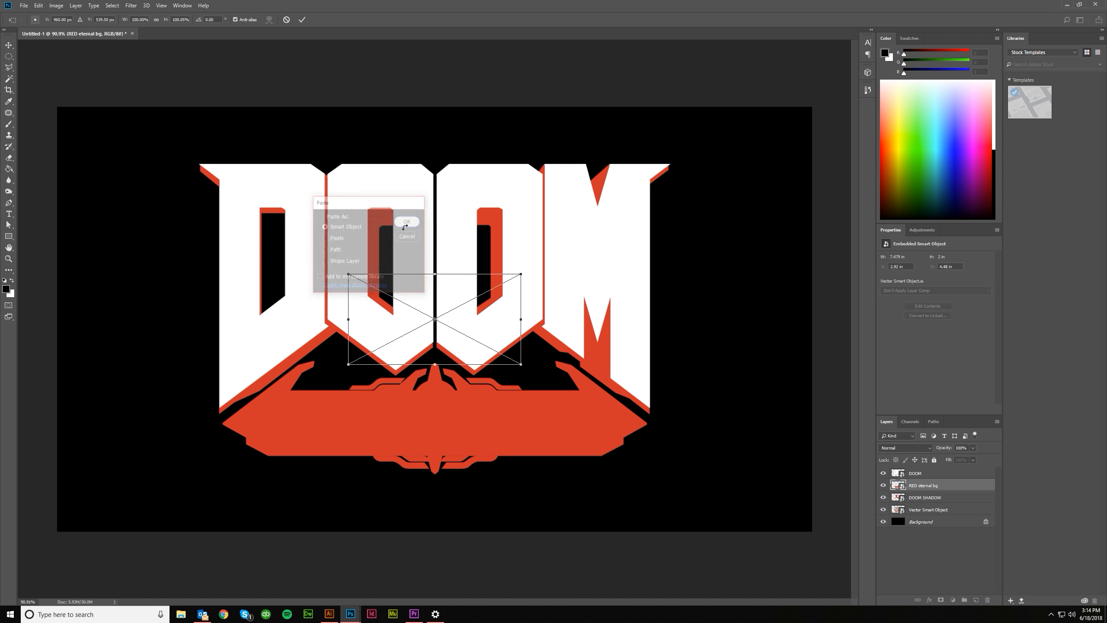
{"action": "left_click_drag", "start_coordinate": [479, 288], "coordinate": [469, 392]}
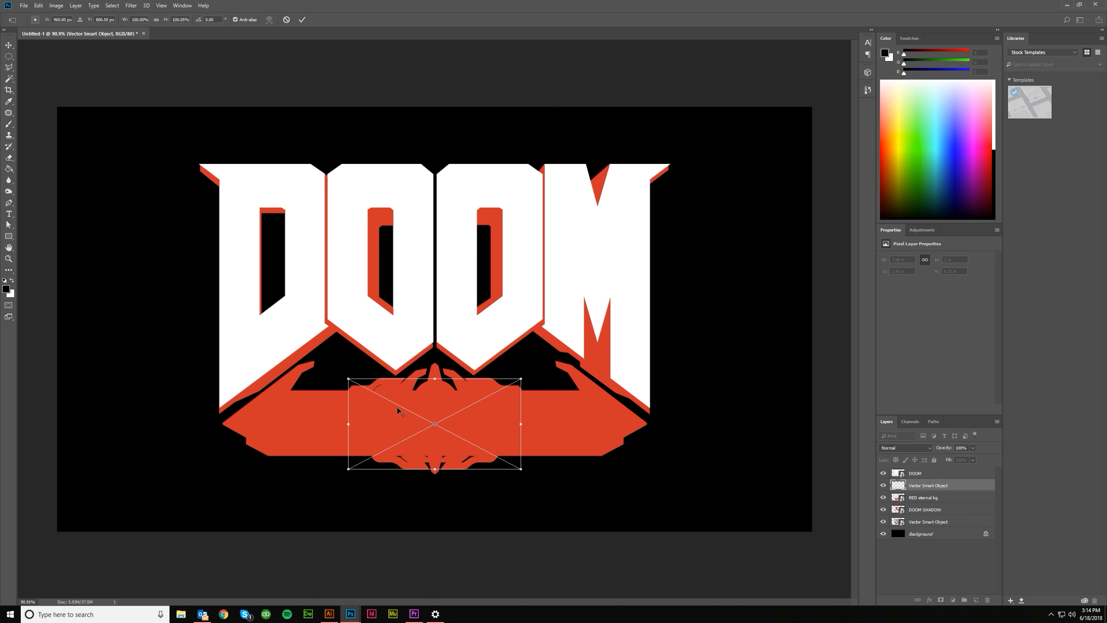
Align the pasted flare pieces precisely with the logo's flares and commit the placement
{"action": "scroll", "coordinate": [396, 407], "scroll_direction": "up", "scroll_amount": 5}
{"action": "mouse_move", "coordinate": [458, 363]}
{"action": "left_mouse_down"}
{"action": "mouse_move", "coordinate": [465, 343]}
{"action": "mouse_move", "coordinate": [465, 355]}
{"action": "left_mouse_up"}
{"action": "key", "text": "Left"}
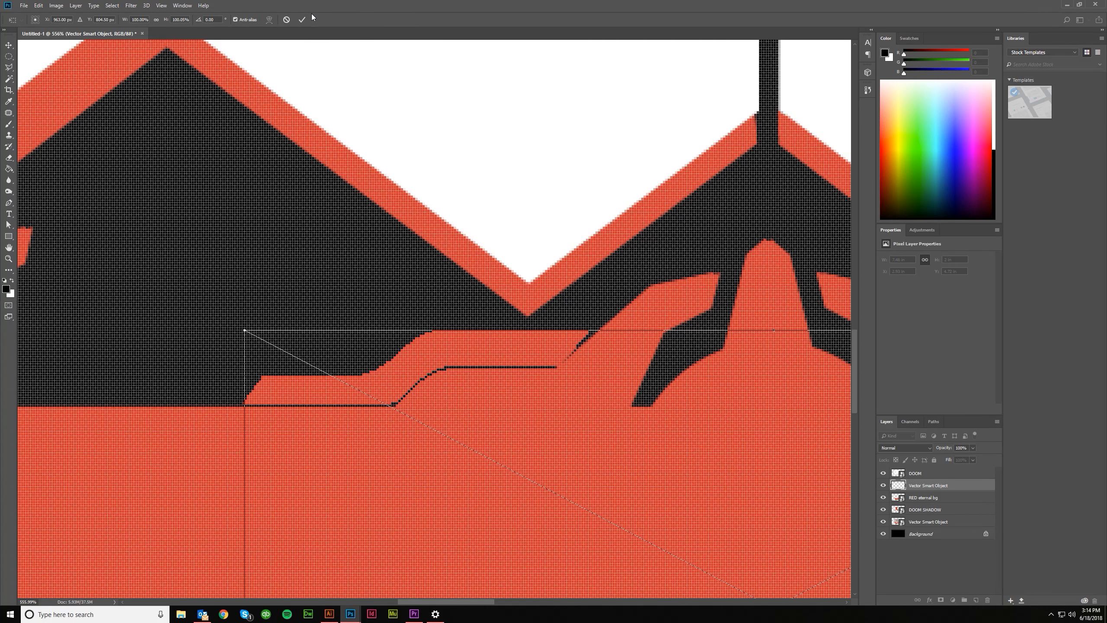
{"action": "left_click", "coordinate": [302, 19]}
{"action": "scroll", "coordinate": [519, 395], "scroll_direction": "down", "scroll_amount": 6}
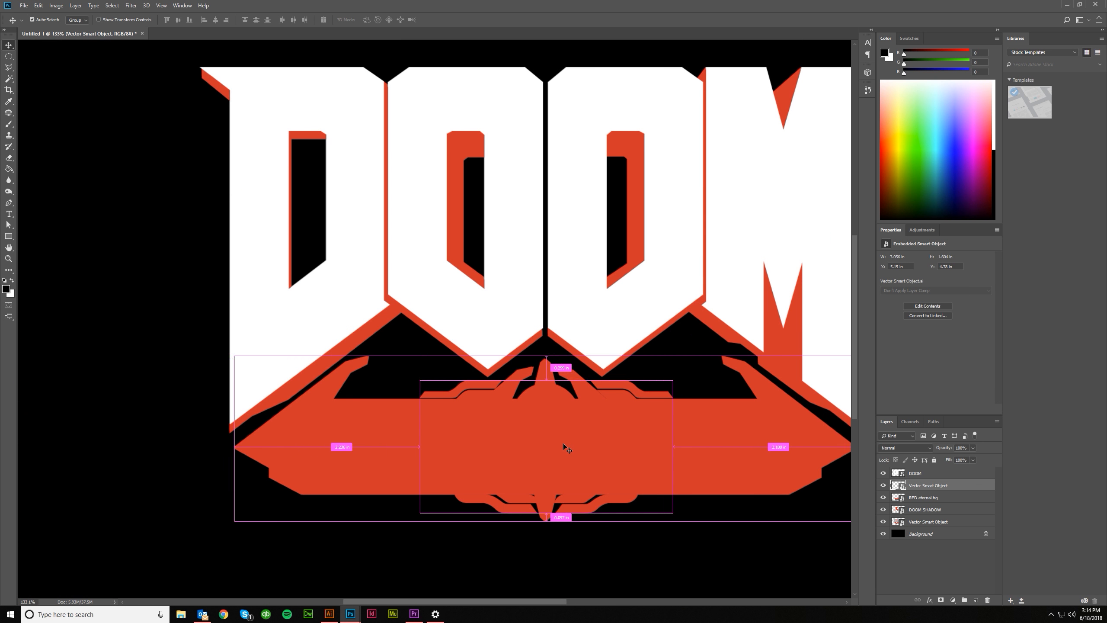
{"action": "scroll", "coordinate": [580, 452], "scroll_direction": "up", "scroll_amount": 3}
{"action": "left_click_drag", "start_coordinate": [569, 315], "coordinate": [558, 342]}
{"action": "scroll", "coordinate": [553, 389], "scroll_direction": "down", "scroll_amount": 2}
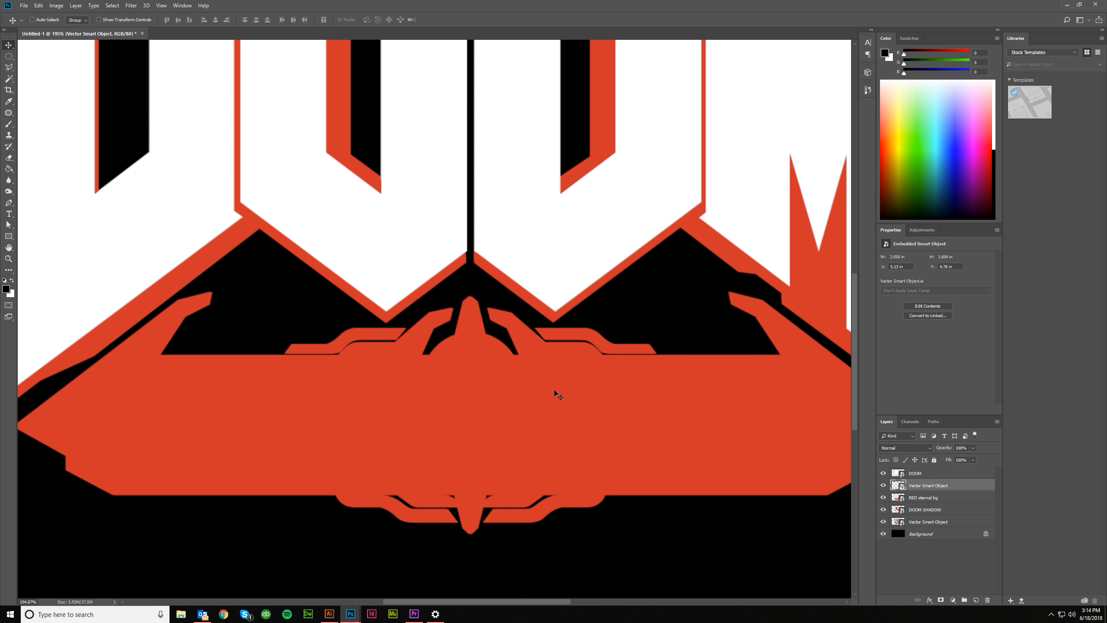
Rename the pasted flare layer to red flare
{"action": "scroll", "coordinate": [567, 413], "scroll_direction": "down", "scroll_amount": 1}
{"action": "double_click", "coordinate": [930, 486]}
{"action": "type", "text": "red"}
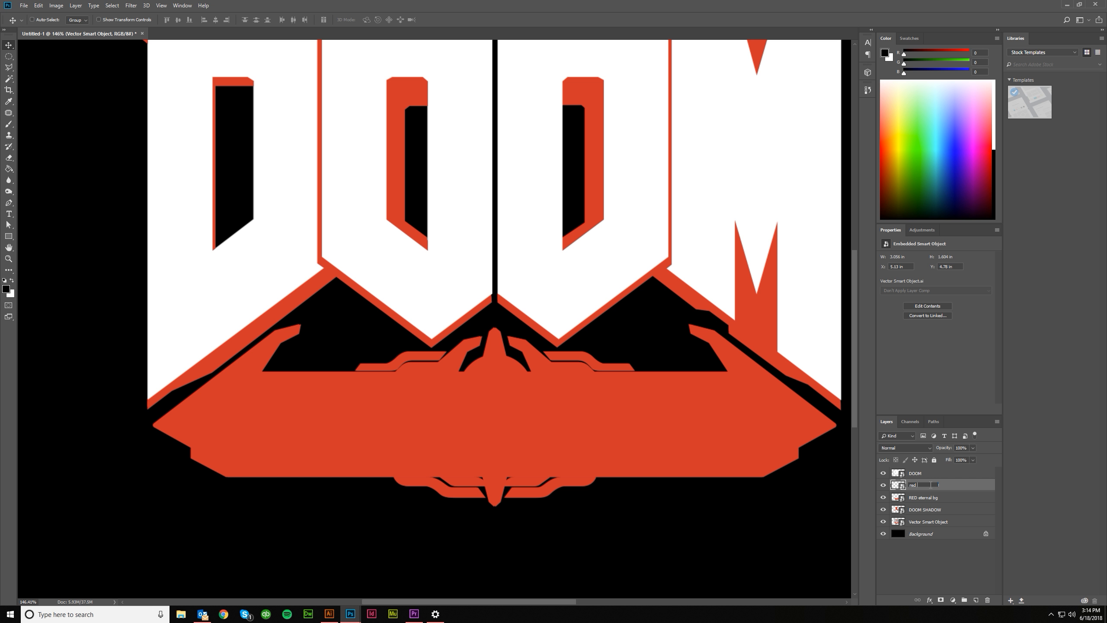
{"action": "type", "text": " flare"}
{"action": "key", "text": "Return"}
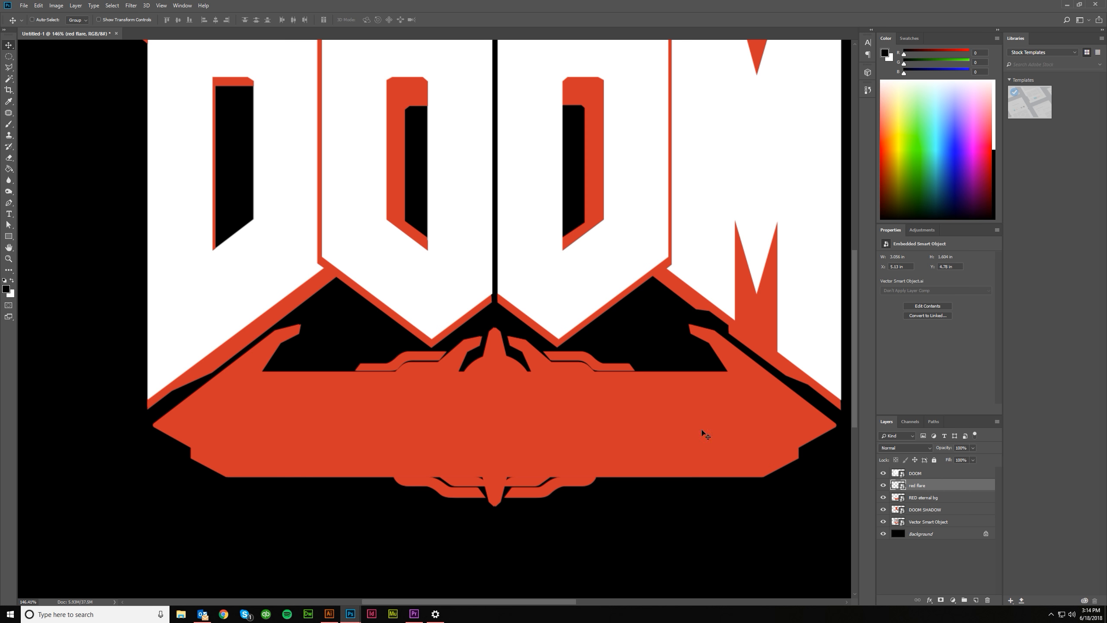
Copy the red circle at the centre of the ETERNAL plate in Illustrator and paste it into Photoshop's Untitled-1 as a smart object
{"action": "left_click", "coordinate": [329, 613]}
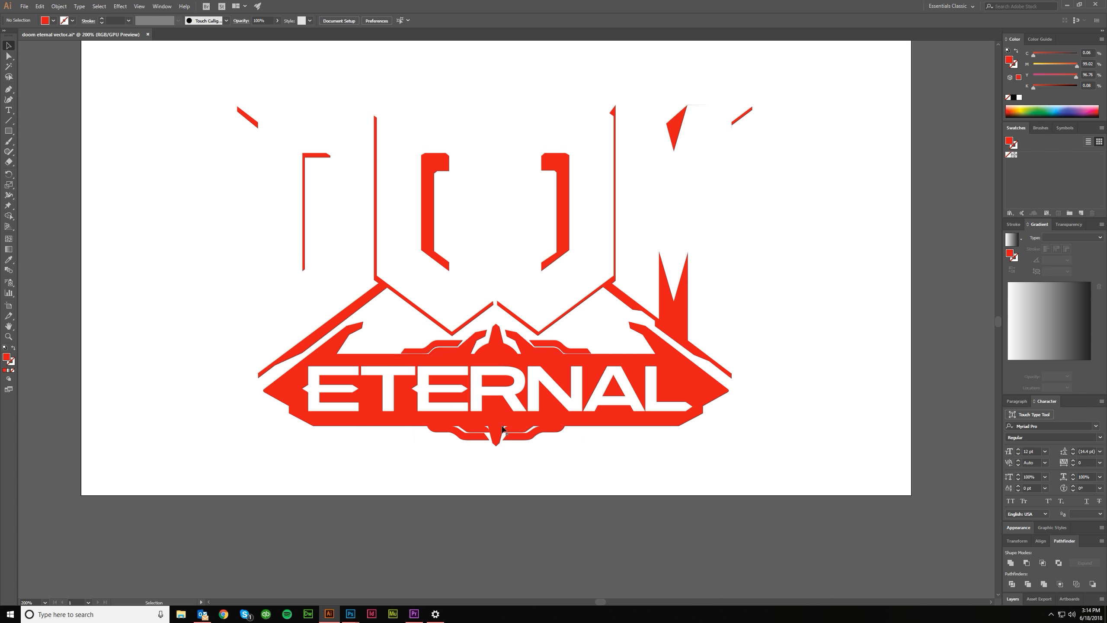
{"action": "left_click", "coordinate": [486, 349]}
{"action": "key", "text": "ctrl+c"}
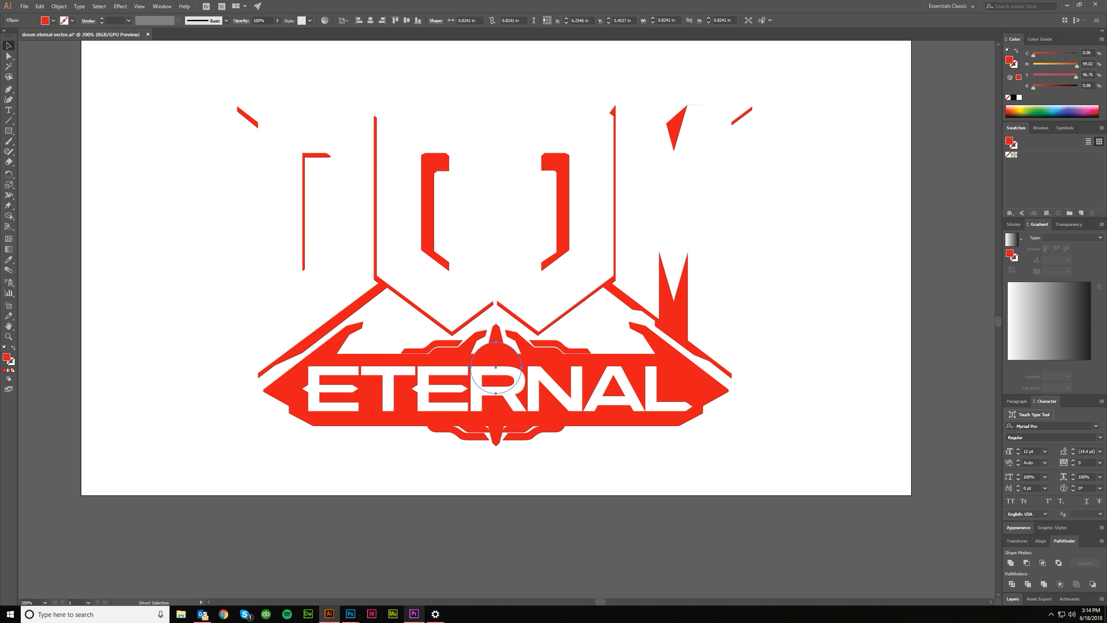
{"action": "mouse_move", "coordinate": [350, 614]}
{"action": "left_click", "coordinate": [320, 576]}
{"action": "key", "text": "ctrl+v"}
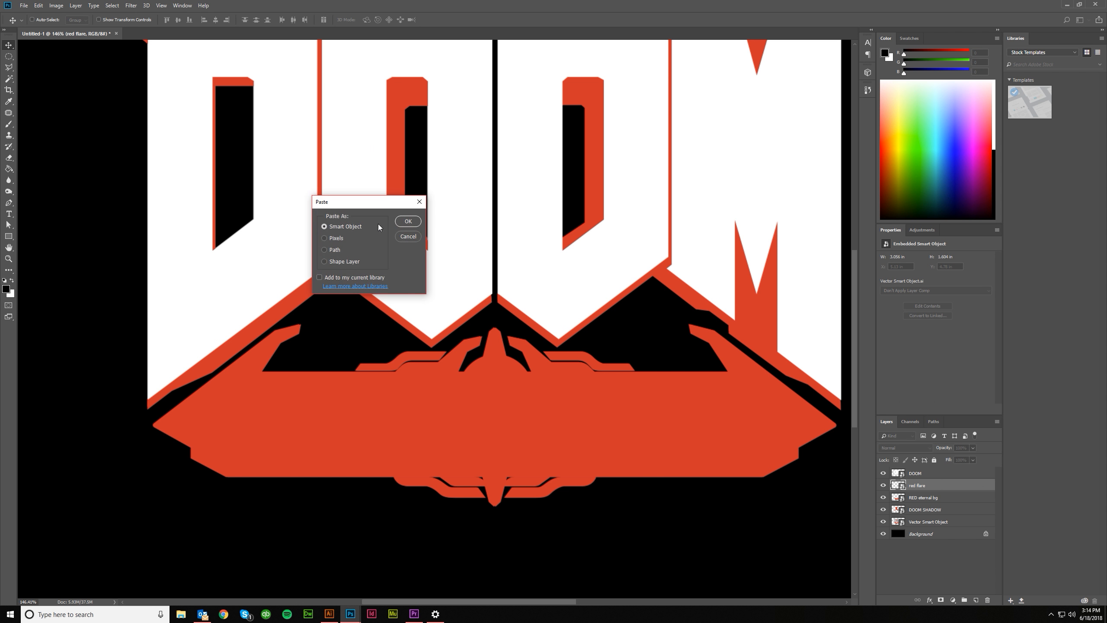
{"action": "left_click", "coordinate": [408, 222]}
Move the pasted circle under the central spike on the ETERNAL plate and commit the placement
{"action": "scroll", "coordinate": [500, 415], "scroll_direction": "up", "scroll_amount": 3}
{"action": "left_click_drag", "start_coordinate": [440, 308], "coordinate": [501, 374]}
{"action": "left_click", "coordinate": [302, 19]}
{"action": "scroll", "coordinate": [507, 374], "scroll_direction": "up", "scroll_amount": 3}
{"action": "scroll", "coordinate": [501, 401], "scroll_direction": "down", "scroll_amount": 5}
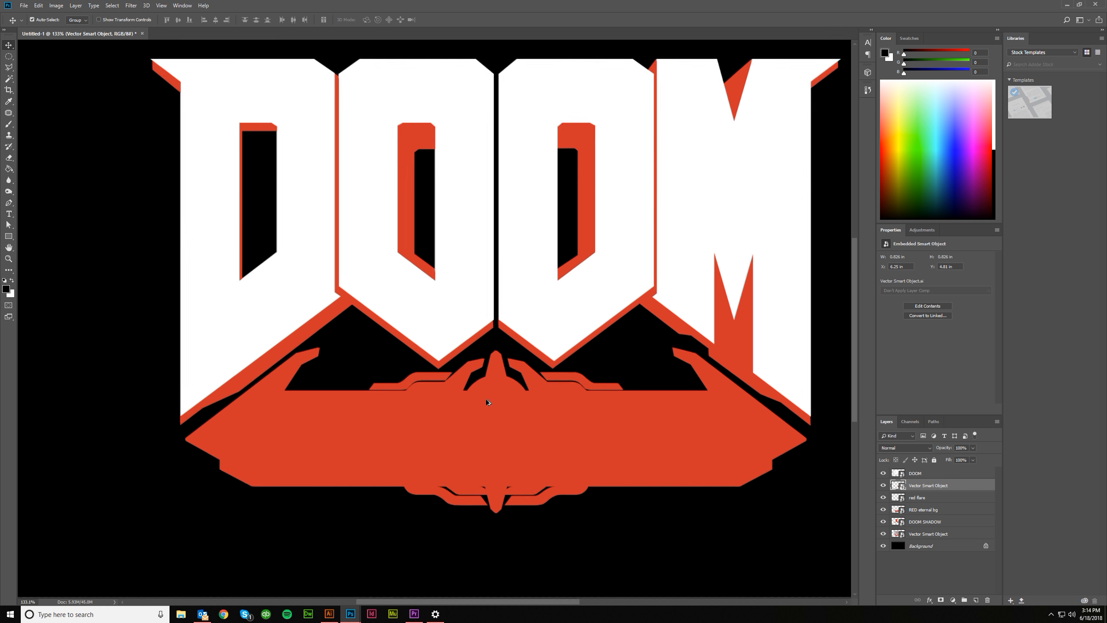
Nudge the red circle in small increments until it is centred on the plate's spike
{"action": "scroll", "coordinate": [486, 399], "scroll_direction": "up", "scroll_amount": 4}
{"action": "key", "text": "Right"}
{"action": "key", "text": "Right"}
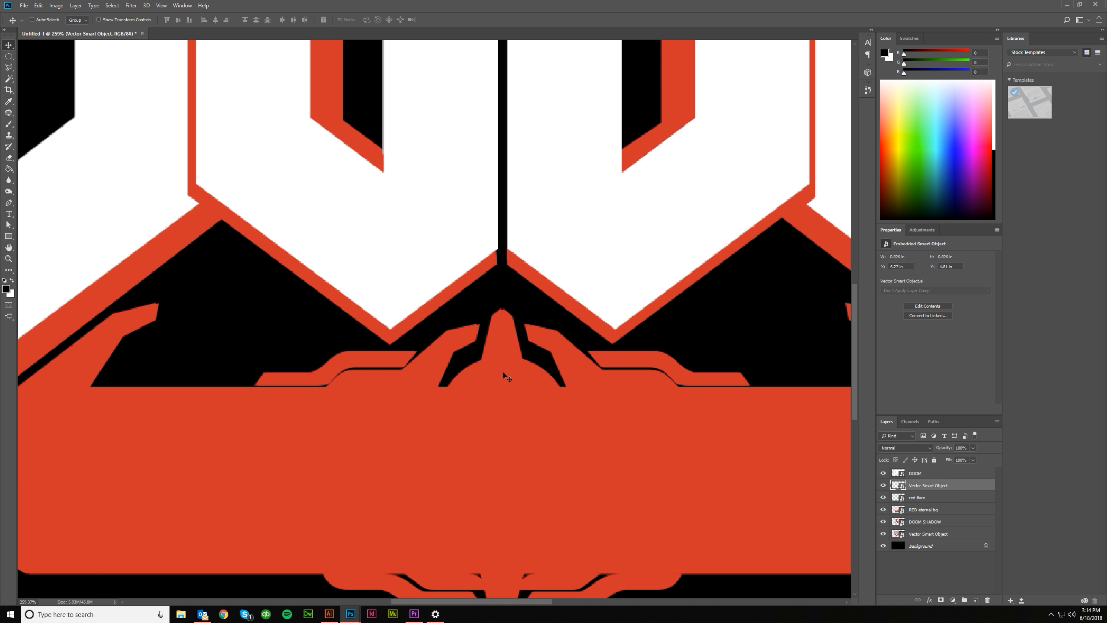
{"action": "key", "text": "Right"}
{"action": "key", "text": "Left"}
{"action": "key", "text": "Left"}
{"action": "key", "text": "Right"}
{"action": "key", "text": "Up"}
{"action": "key", "text": "Down"}
Copy the white ETERNAL lettering in Illustrator and switch back to Untitled-1 in Photoshop
{"action": "left_click", "coordinate": [329, 614]}
{"action": "left_click", "coordinate": [475, 395]}
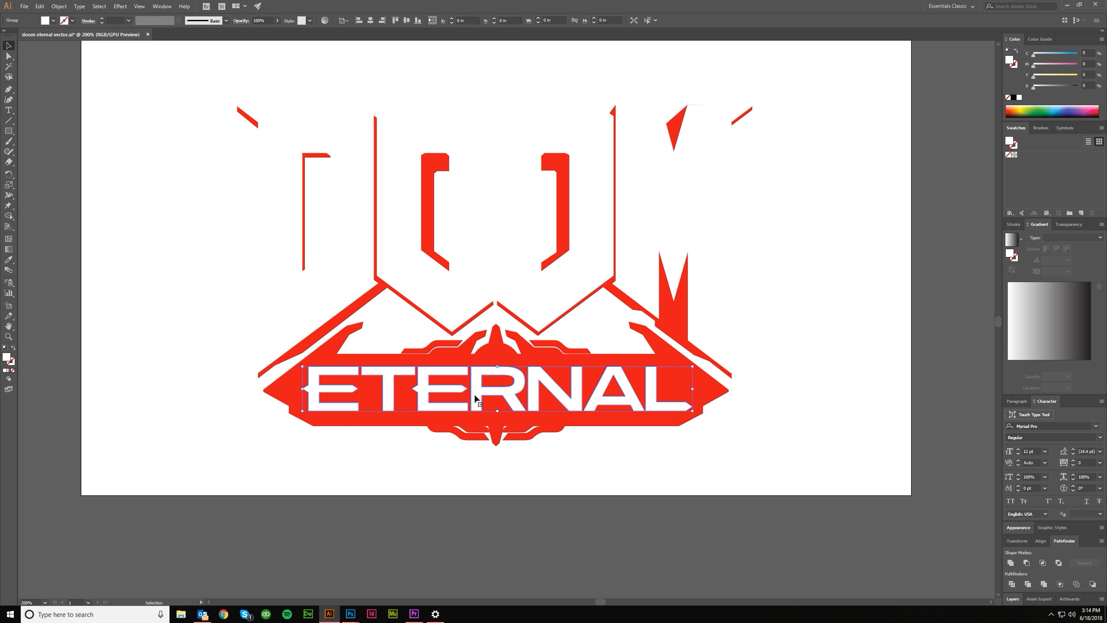
{"action": "mouse_move", "coordinate": [355, 618]}
{"action": "left_click", "coordinate": [328, 579]}
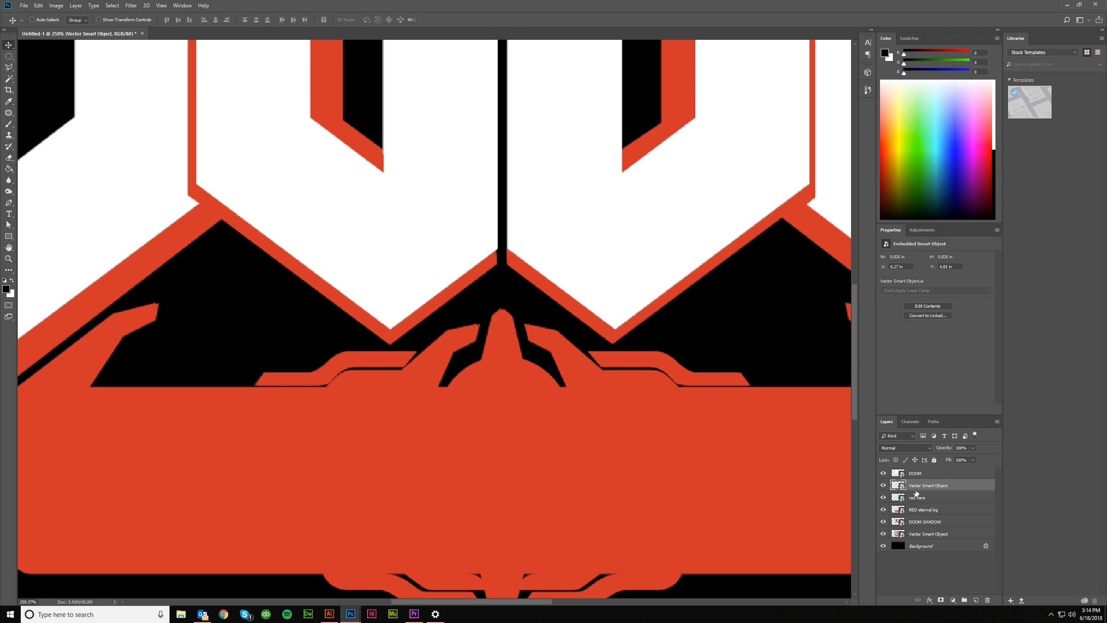
Rename the pasted circle layer to red circle
{"action": "double_click", "coordinate": [920, 485]}
{"action": "type", "text": "red circle"}
{"action": "key", "text": "Return"}
Paste the white ETERNAL lettering as a smart object and commit the placement
{"action": "key", "text": "ctrl+v"}
{"action": "left_click", "coordinate": [408, 221]}
{"action": "scroll", "coordinate": [484, 387], "scroll_direction": "down", "scroll_amount": 4}
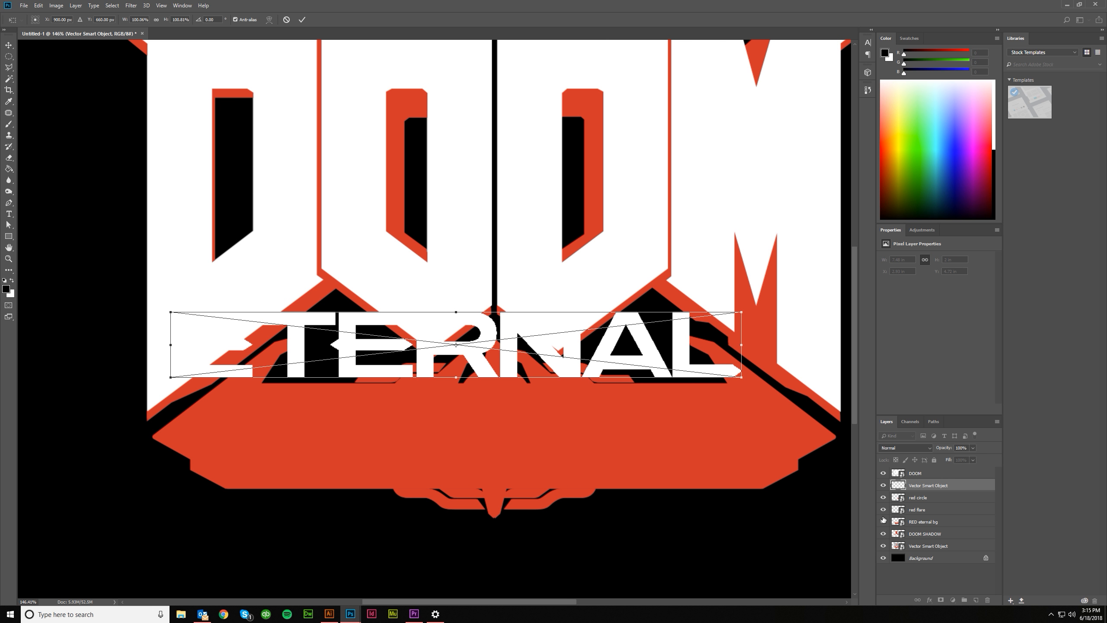
{"action": "left_click", "coordinate": [301, 19]}
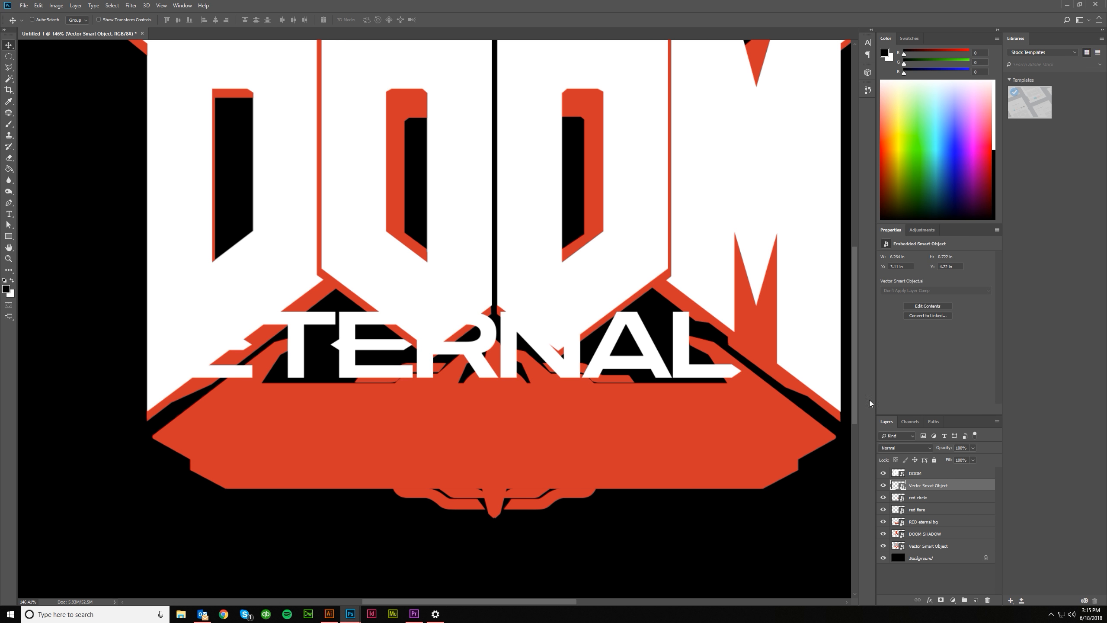
Hide the red circle, red flare and RED eternal bg layers and move the pasted ETERNAL lettering exactly over the original lettering
{"action": "left_click_drag", "start_coordinate": [882, 497], "coordinate": [883, 521]}
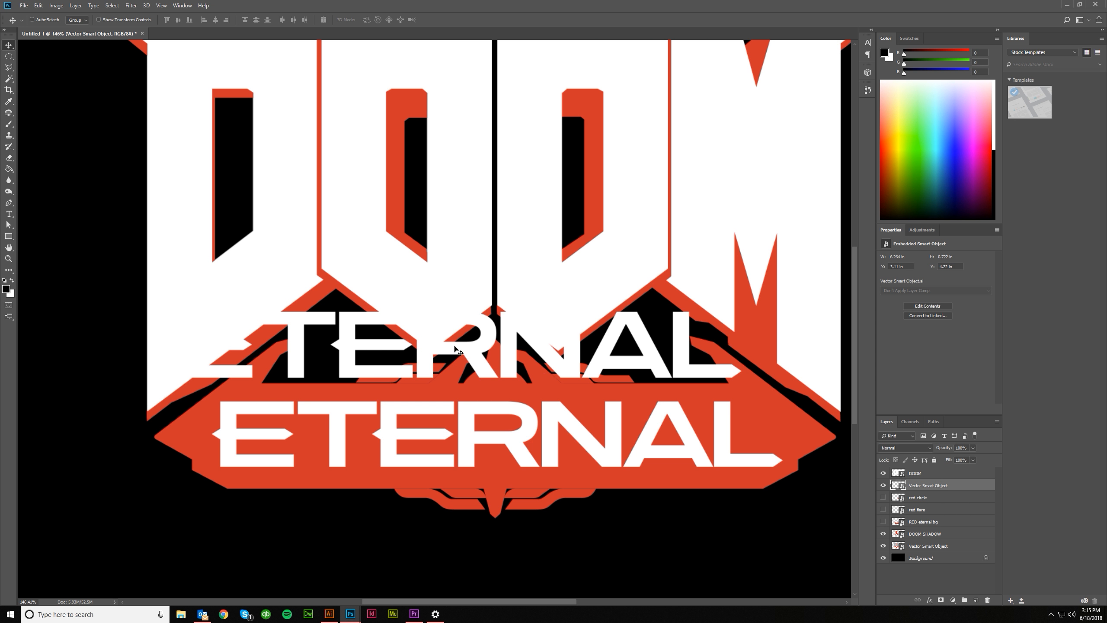
{"action": "left_click_drag", "start_coordinate": [505, 352], "coordinate": [548, 443]}
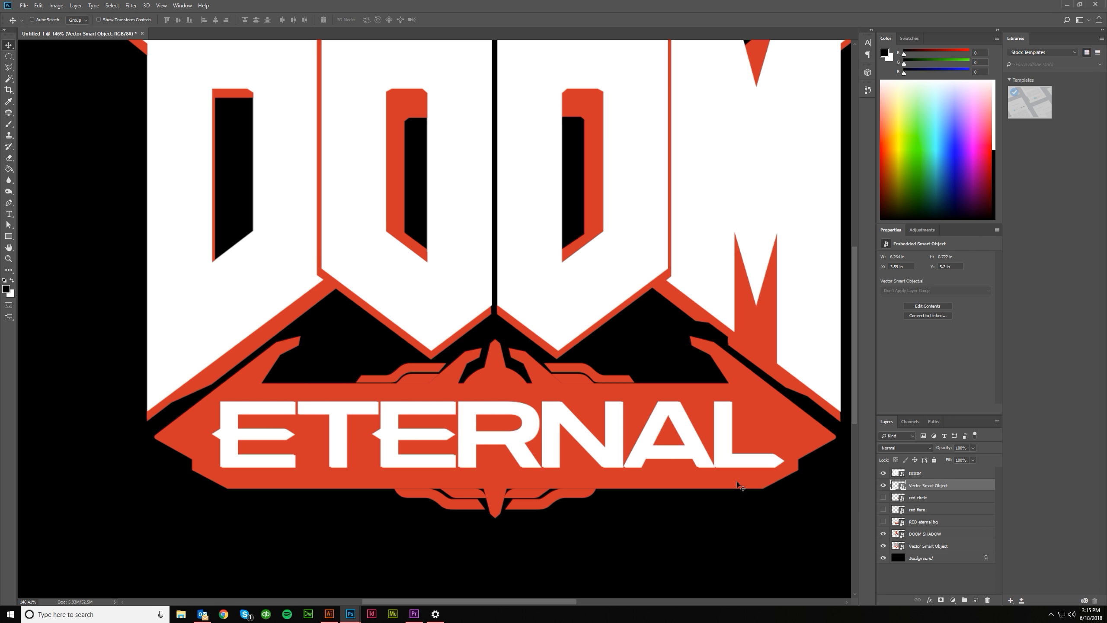
Show the red circle, red flare and RED eternal bg layers again and hide the original full-logo layer
{"action": "left_click_drag", "start_coordinate": [884, 499], "coordinate": [885, 522]}
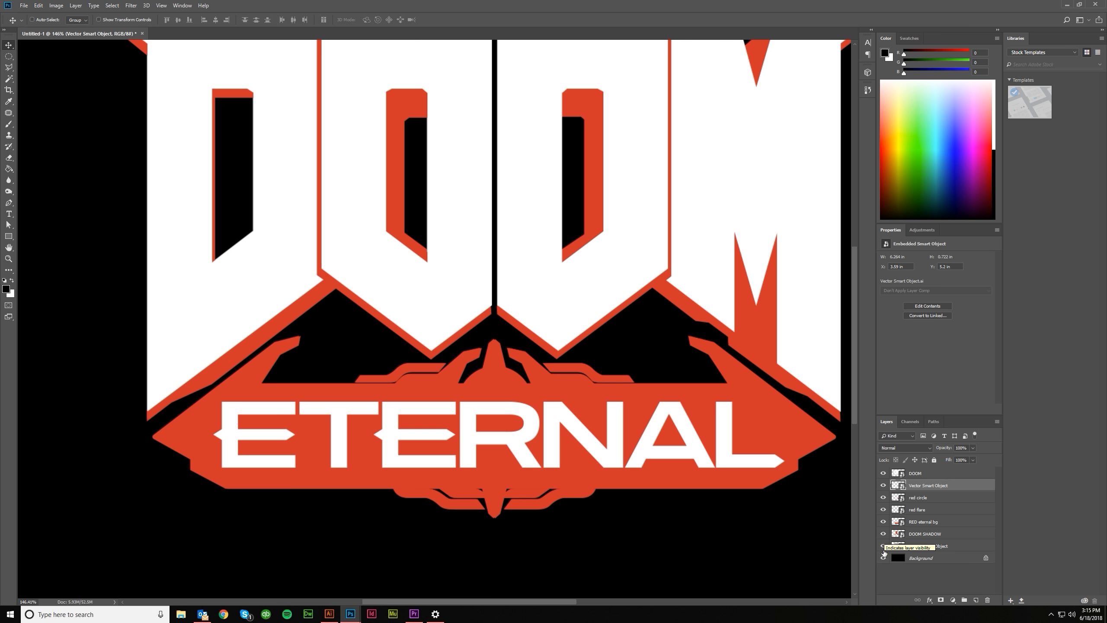
{"action": "left_click", "coordinate": [883, 547]}
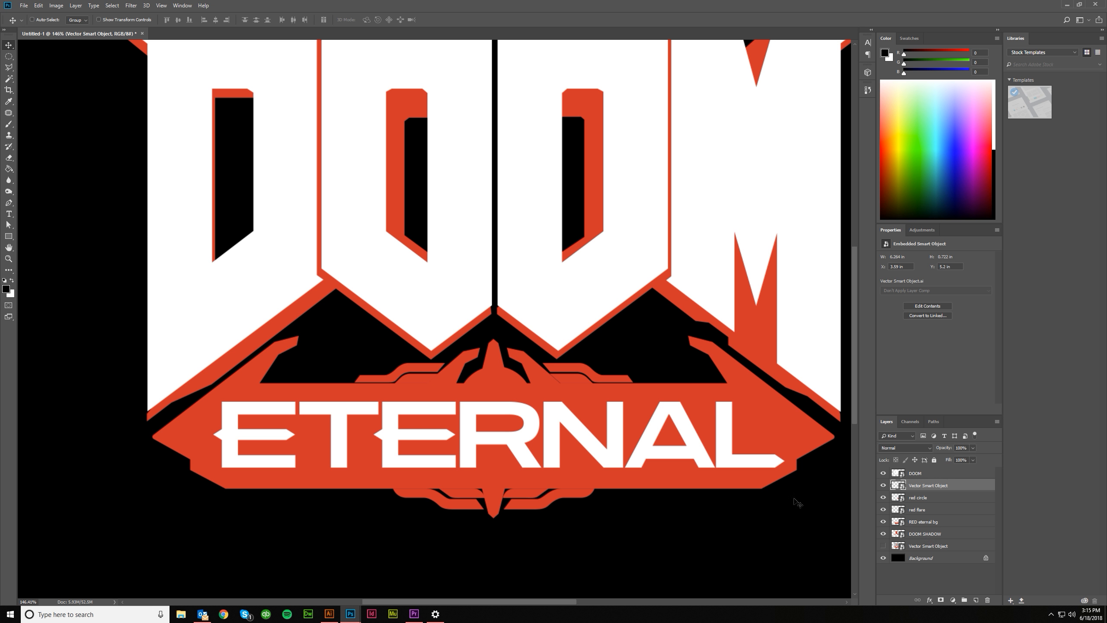
Examine the seam where the red flare meets the ETERNAL background up close, as well as the complete logo
{"action": "scroll", "coordinate": [510, 397], "scroll_direction": "up", "scroll_amount": 5}
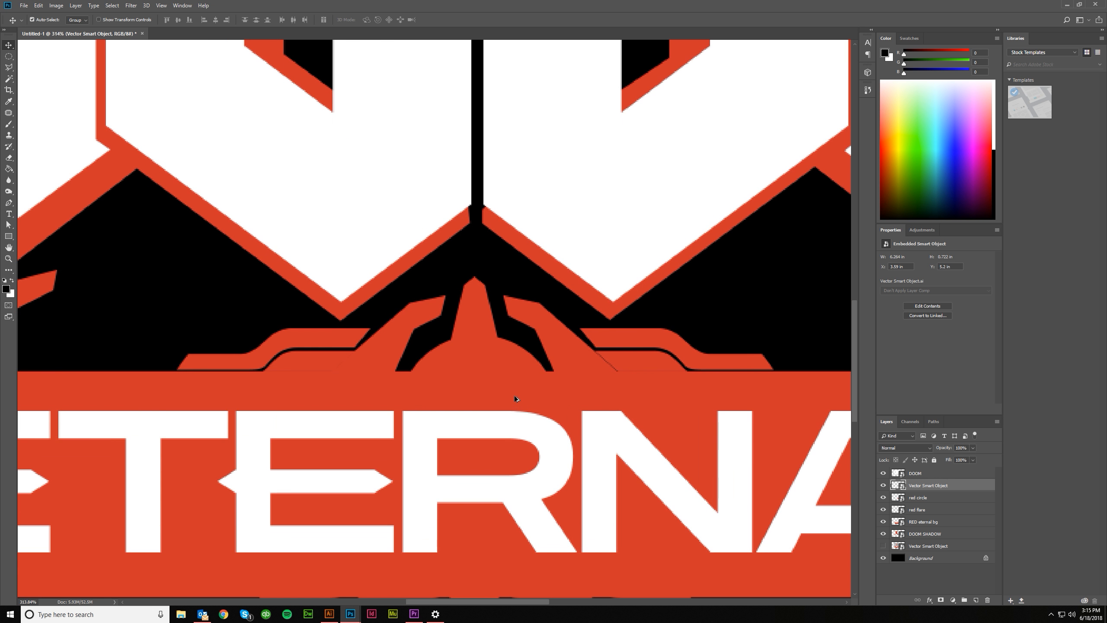
{"action": "left_click", "coordinate": [917, 509]}
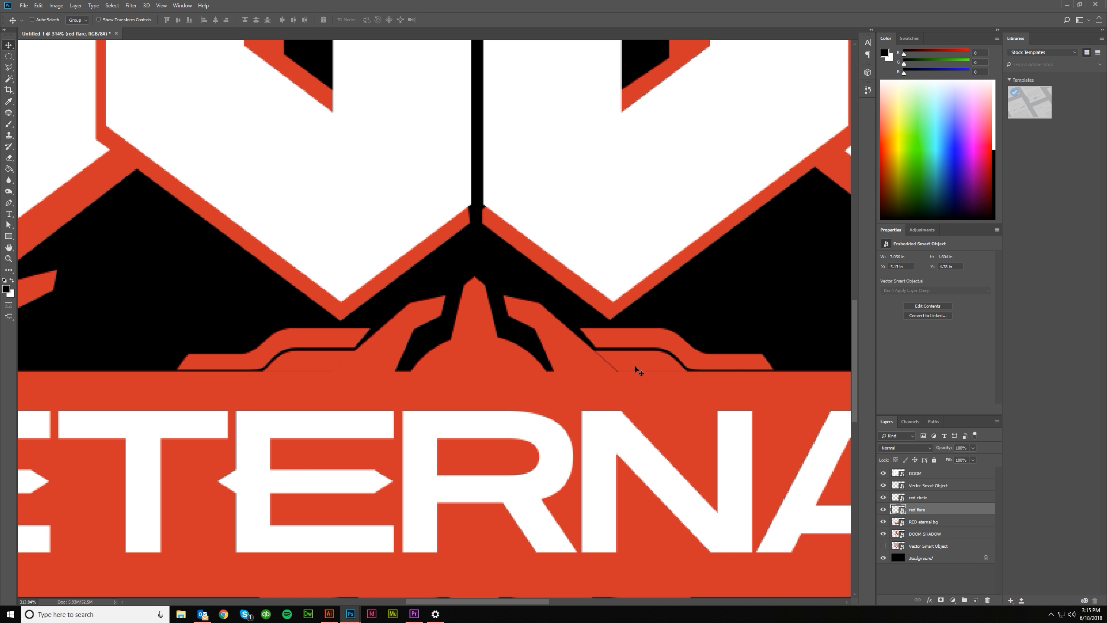
{"action": "scroll", "coordinate": [626, 352], "scroll_direction": "up", "scroll_amount": 2}
{"action": "scroll", "coordinate": [624, 359], "scroll_direction": "down", "scroll_amount": 2}
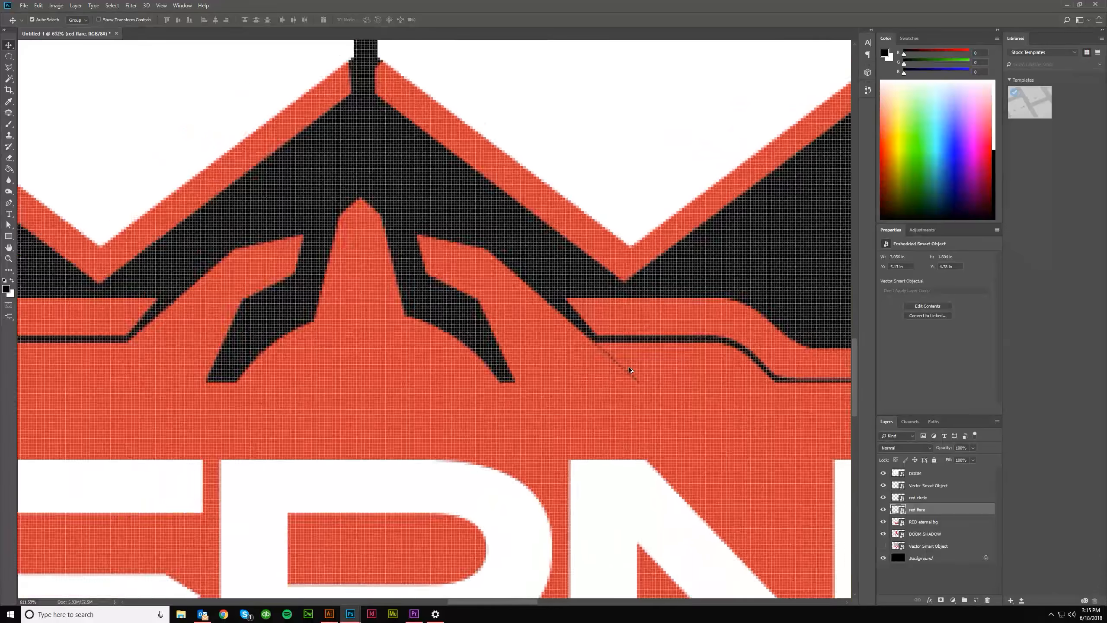
{"action": "scroll", "coordinate": [629, 367], "scroll_direction": "down", "scroll_amount": 4}
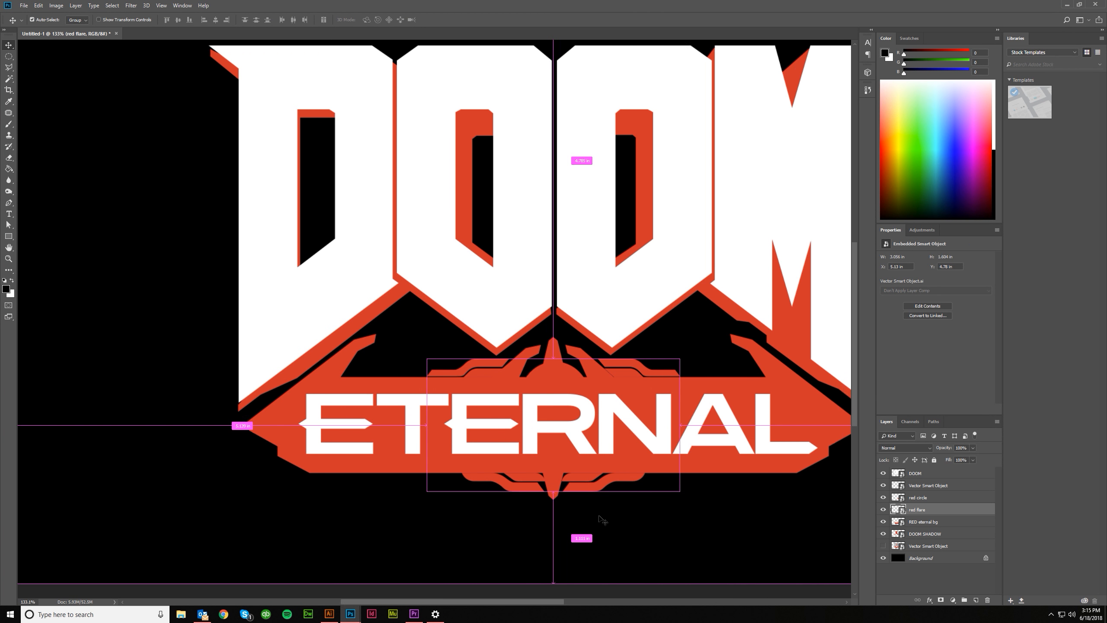
{"action": "scroll", "coordinate": [588, 371], "scroll_direction": "up", "scroll_amount": 3}
{"action": "scroll", "coordinate": [588, 370], "scroll_direction": "up", "scroll_amount": 4}
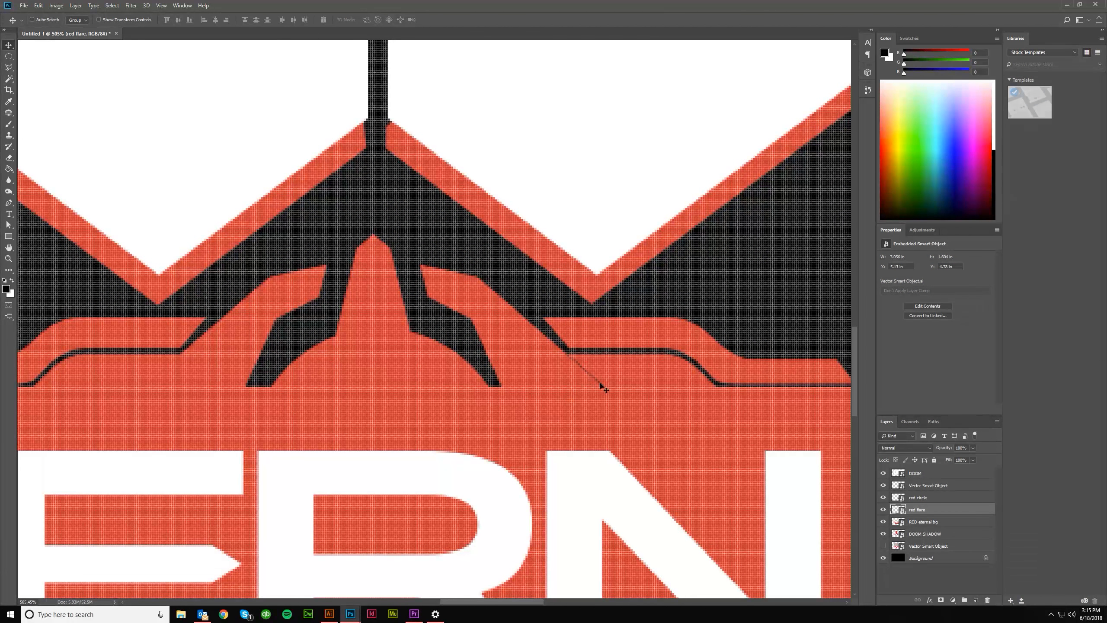
{"action": "scroll", "coordinate": [504, 355], "scroll_direction": "down", "scroll_amount": 13}
{"action": "scroll", "coordinate": [432, 388], "scroll_direction": "left", "scroll_amount": 3}
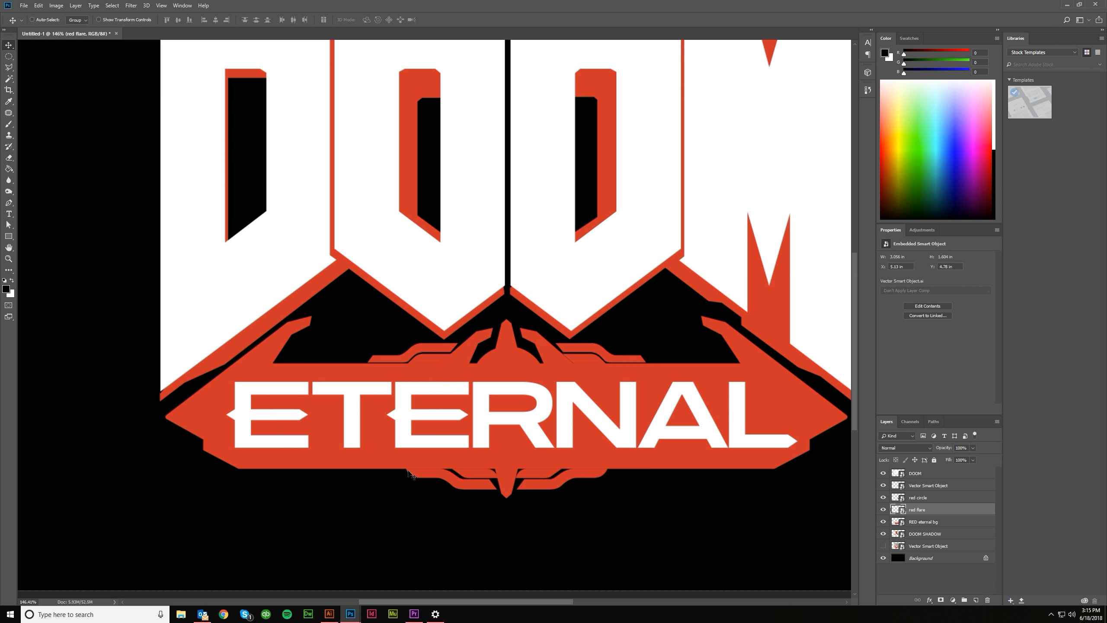
{"action": "scroll", "coordinate": [411, 475], "scroll_direction": "down", "scroll_amount": 1}
{"action": "scroll", "coordinate": [510, 469], "scroll_direction": "down", "scroll_amount": 5}
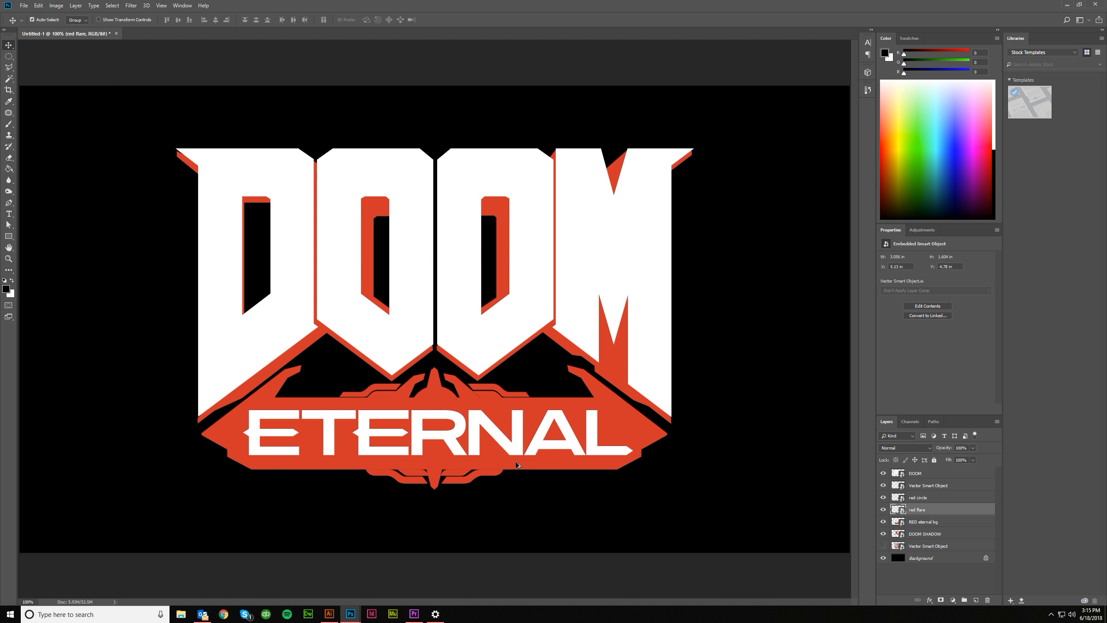
{"action": "scroll", "coordinate": [499, 461], "scroll_direction": "up", "scroll_amount": 2}
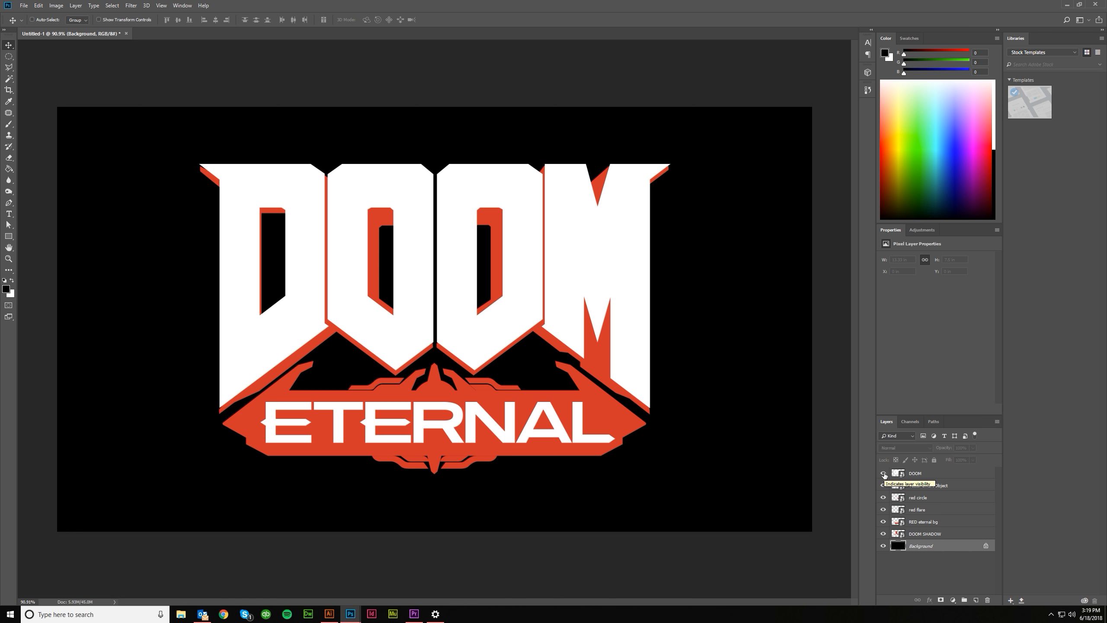
Hide the DOOM layer and add a Gradient Overlay to the DOOM SHADOW layer
{"action": "left_click", "coordinate": [884, 473]}
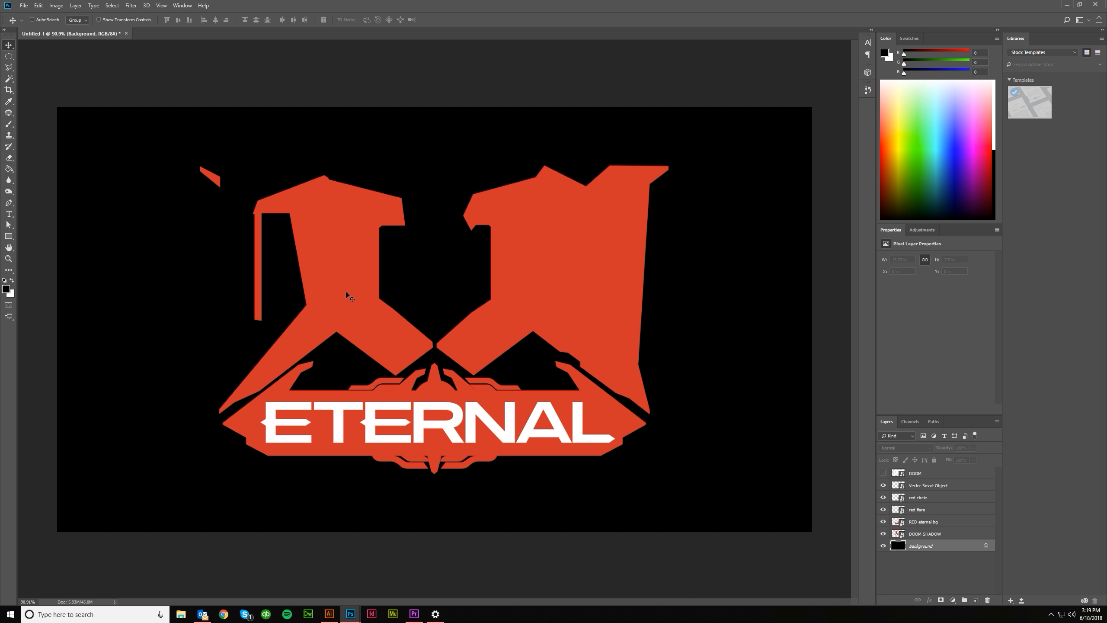
{"action": "left_click", "coordinate": [932, 537]}
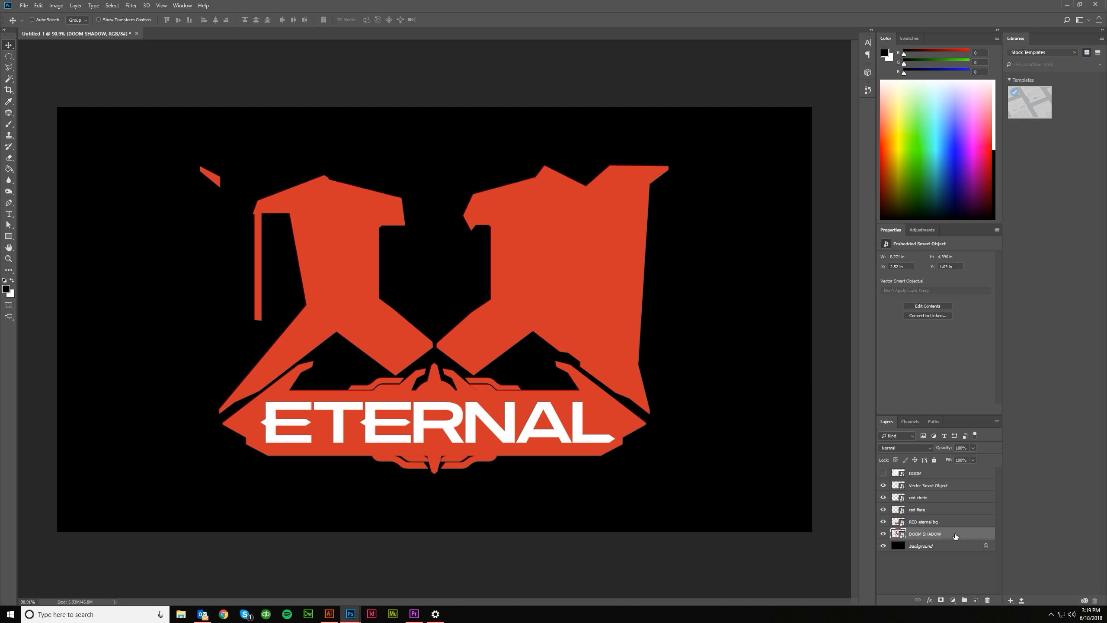
{"action": "double_click", "coordinate": [955, 536]}
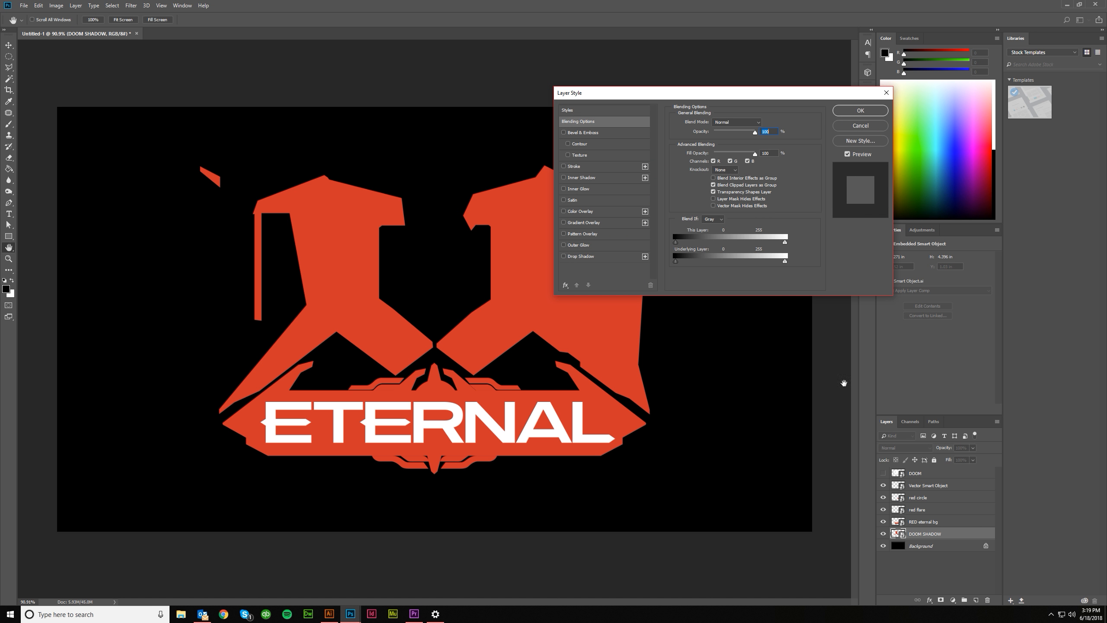
{"action": "left_click", "coordinate": [563, 222]}
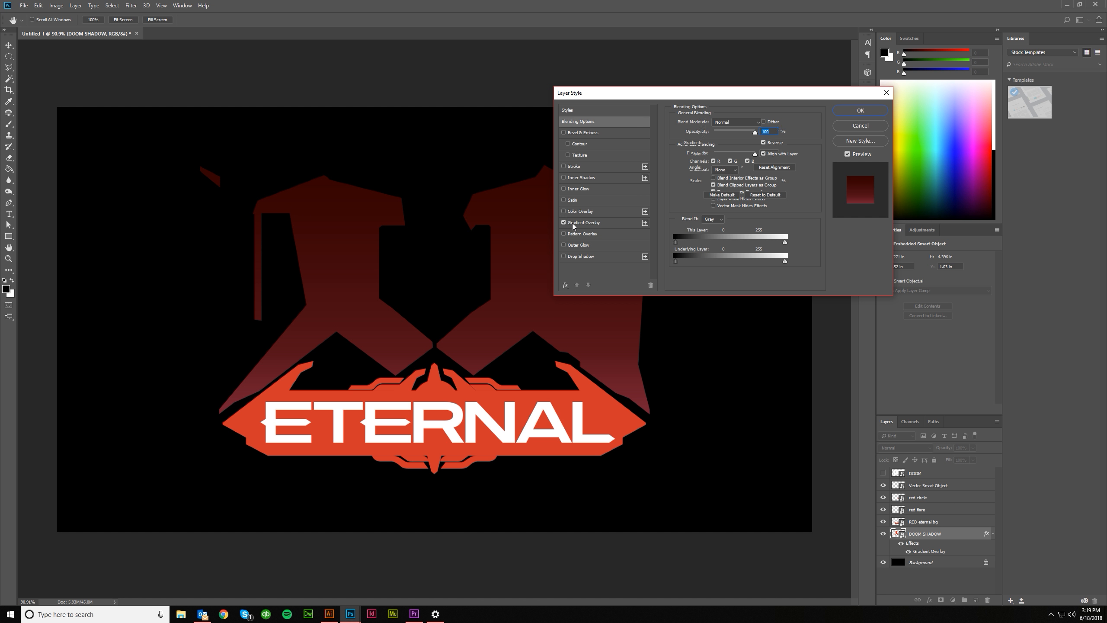
{"action": "left_click", "coordinate": [575, 223]}
{"action": "left_click_drag", "start_coordinate": [658, 98], "coordinate": [758, 172]}
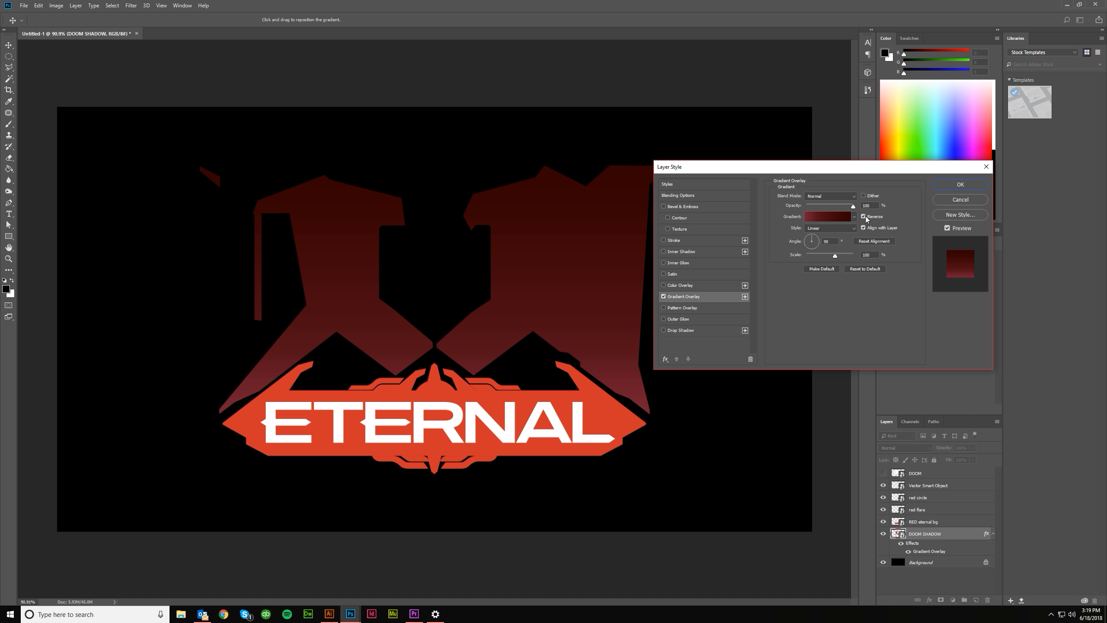
Define the shadow overlay's gradient with end stops of dark red #340301 and lighter red #7a2333
{"action": "left_click", "coordinate": [829, 216]}
{"action": "double_click", "coordinate": [831, 441]}
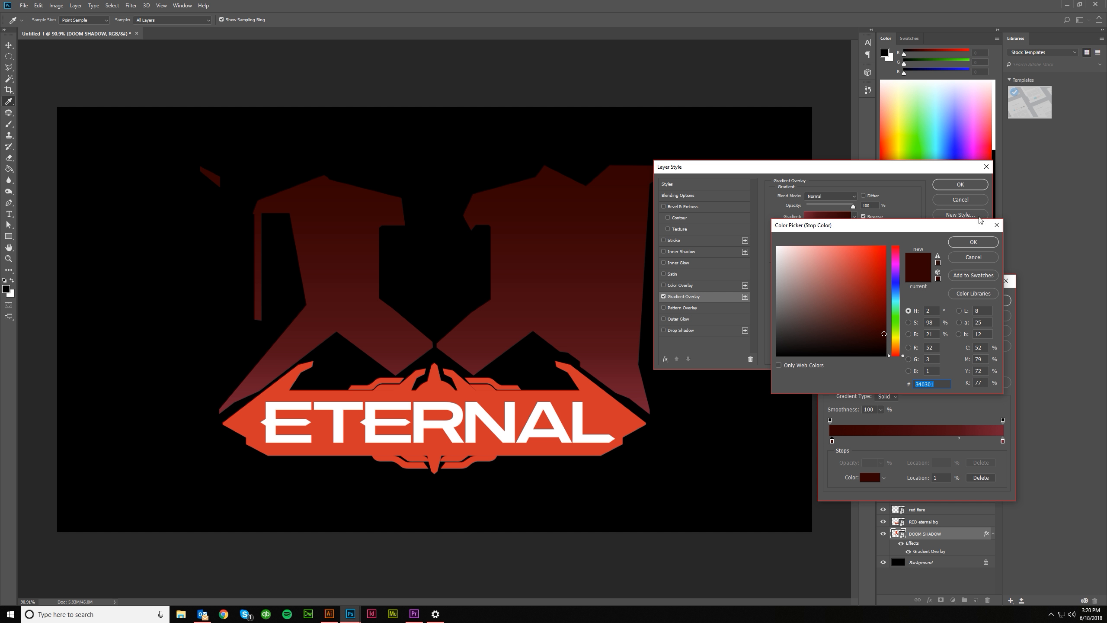
{"action": "left_click", "coordinate": [973, 242]}
{"action": "left_click", "coordinate": [959, 439]}
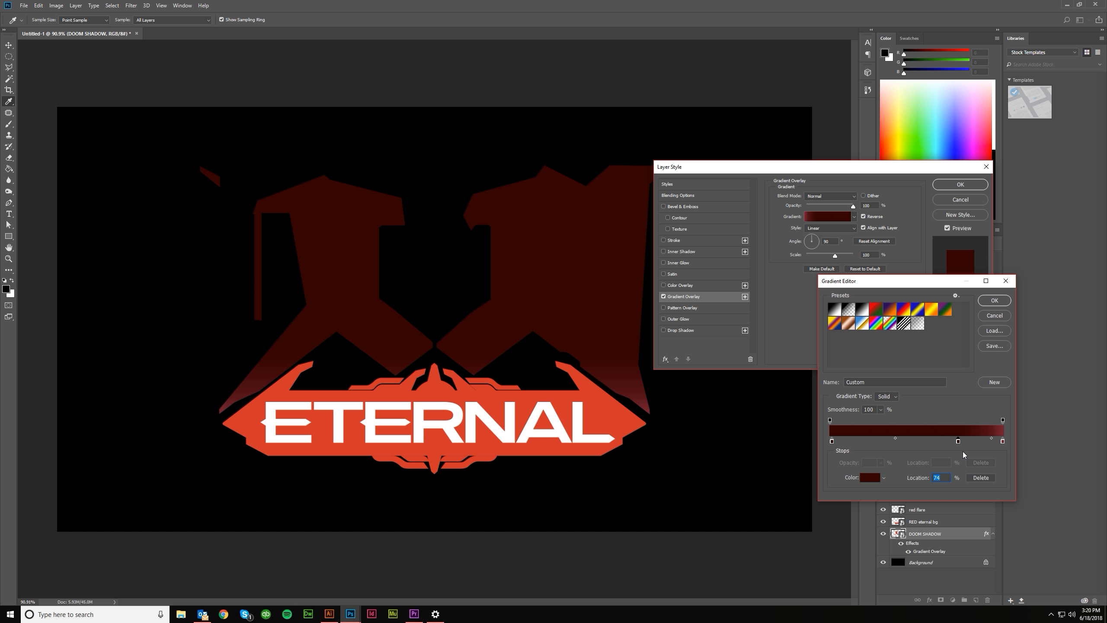
{"action": "key", "text": "ctrl+z"}
{"action": "left_click", "coordinate": [959, 439]}
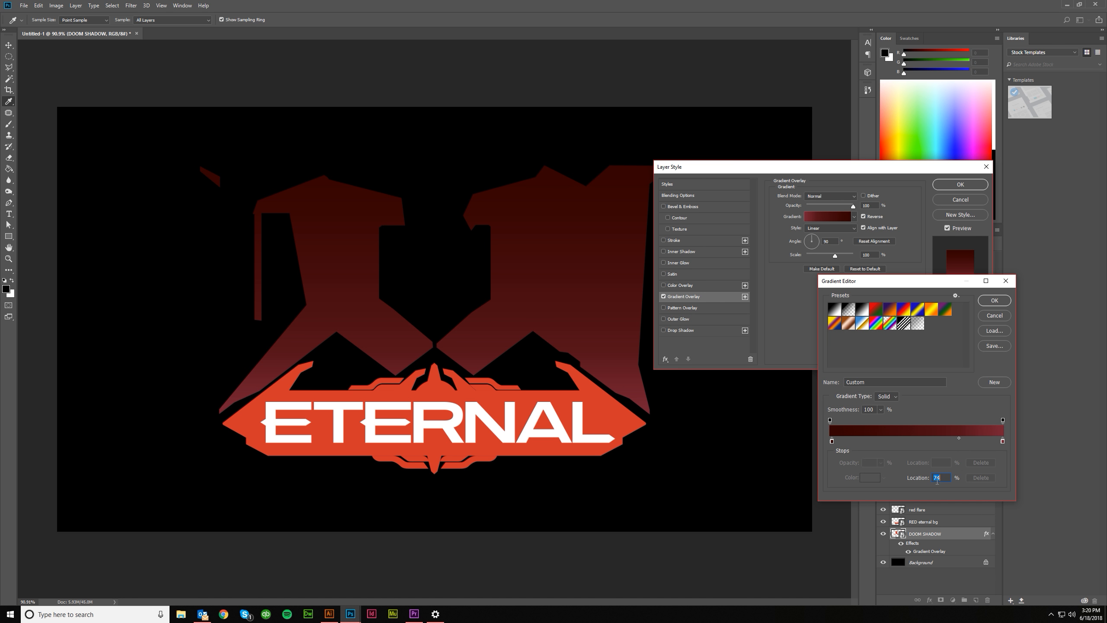
{"action": "left_click", "coordinate": [1001, 442]}
{"action": "double_click", "coordinate": [1002, 441]}
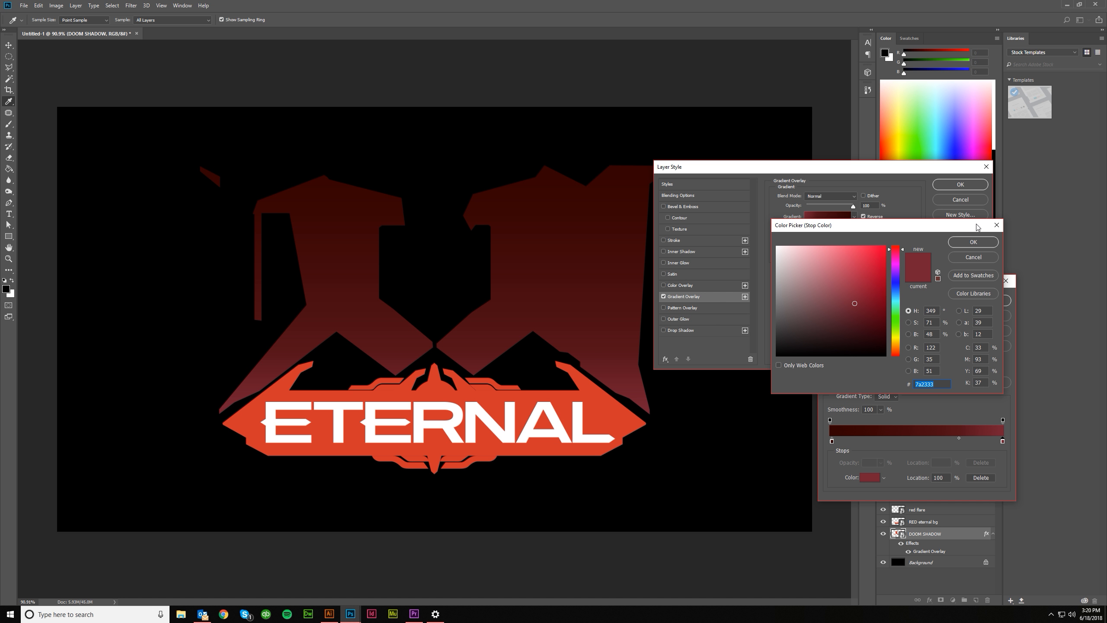
{"action": "left_click", "coordinate": [975, 242]}
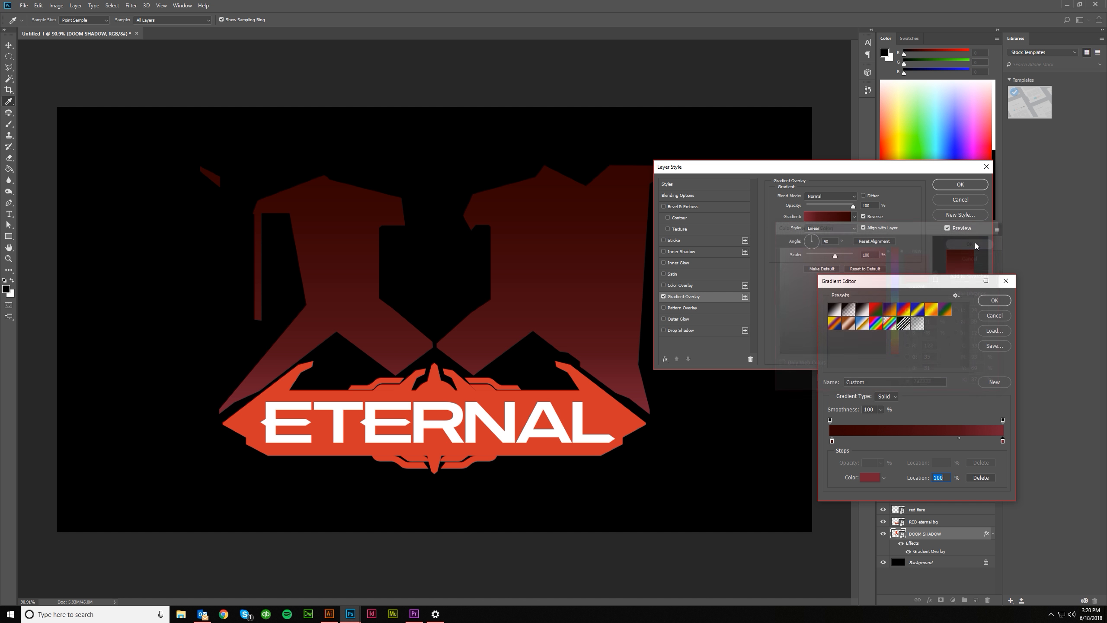
{"action": "left_click", "coordinate": [995, 300]}
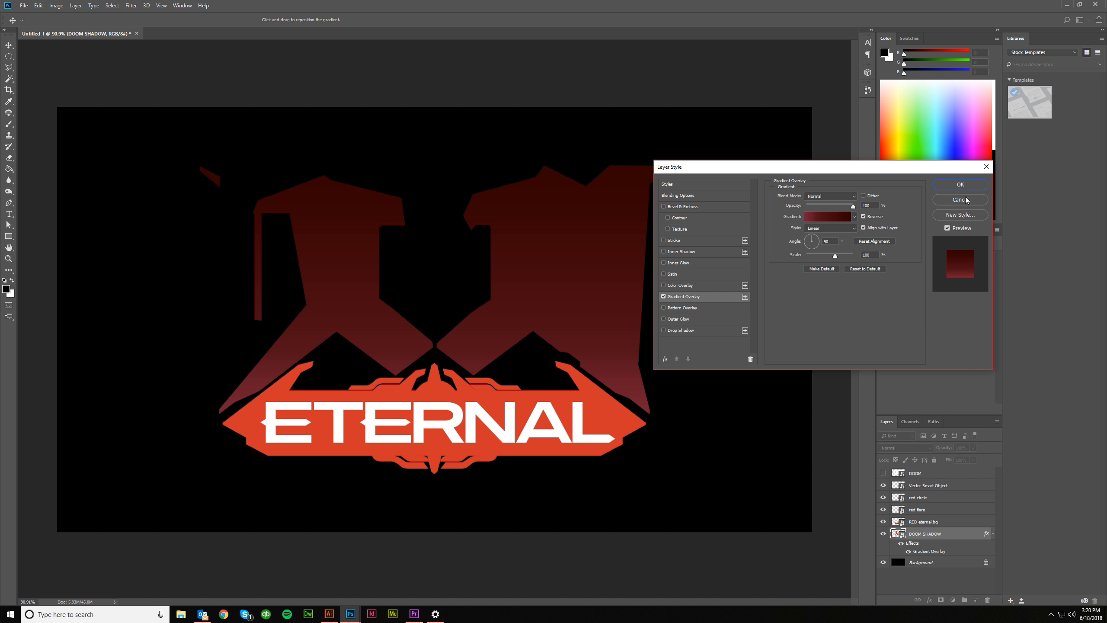
Compare the DOOM SHADOW layer with and without the Gradient Overlay and apply the layer style with it enabled
{"action": "left_click", "coordinate": [663, 296]}
{"action": "left_click", "coordinate": [663, 296]}
{"action": "left_click", "coordinate": [664, 297]}
{"action": "left_click", "coordinate": [663, 297]}
{"action": "key", "text": "Return"}
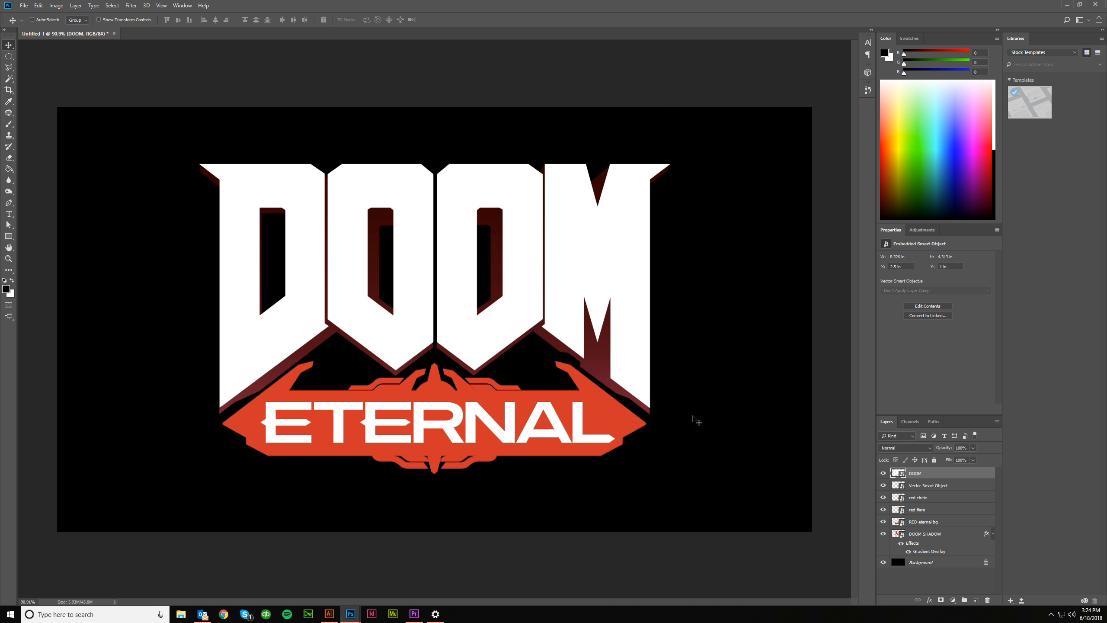
Add a Chisel Hard Inner Bevel to the DOOM layer with highlight colour #999999 and shadow colour #333333
{"action": "double_click", "coordinate": [931, 474]}
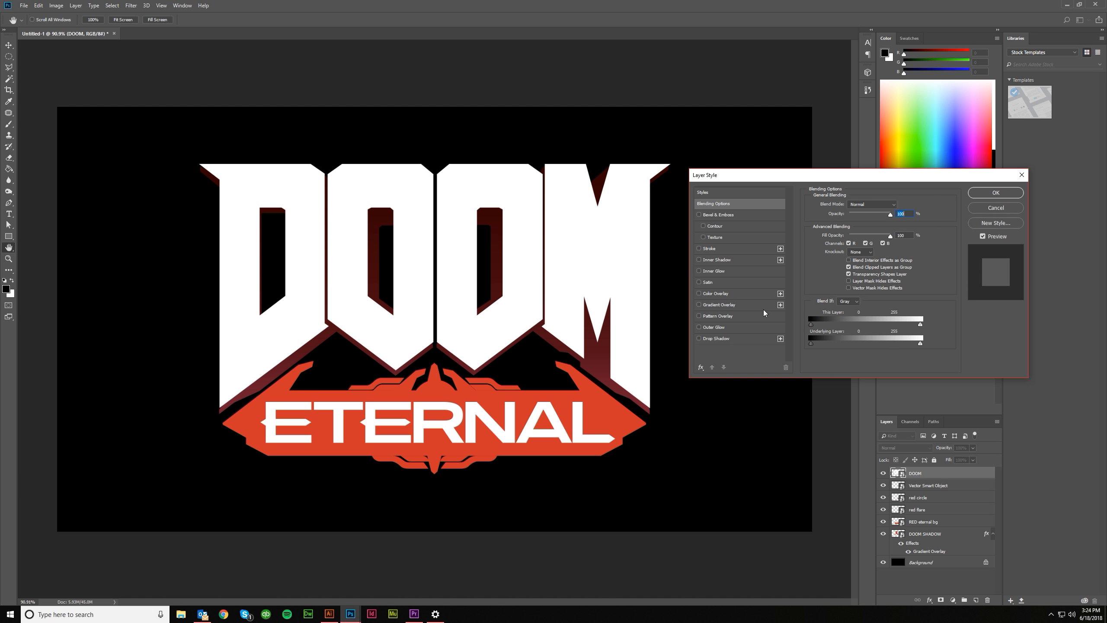
{"action": "left_click", "coordinate": [700, 215]}
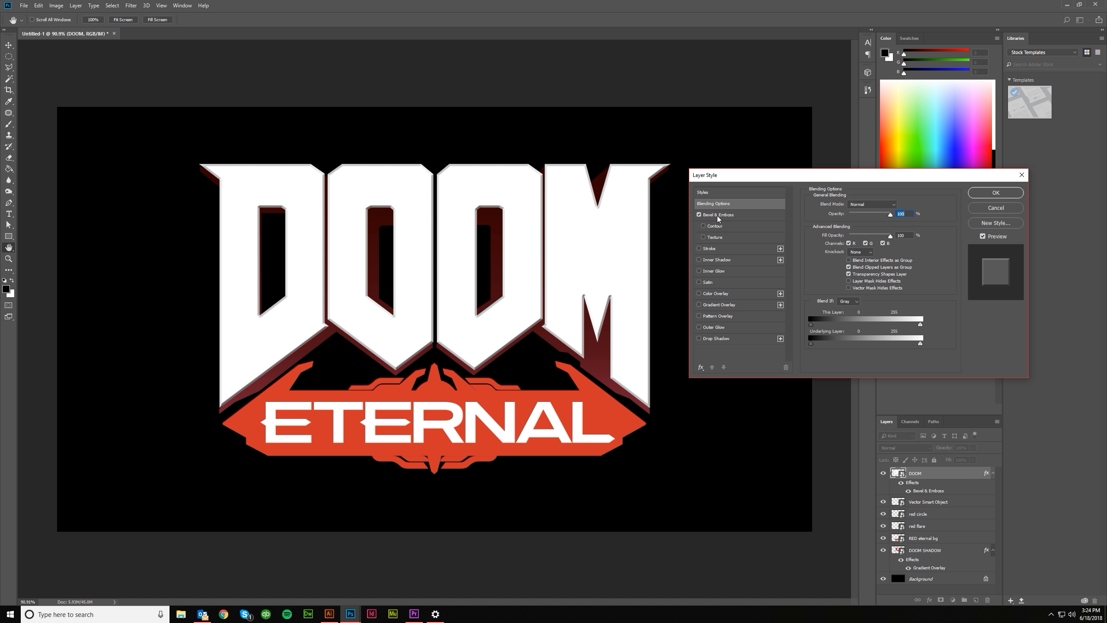
{"action": "left_click", "coordinate": [718, 215]}
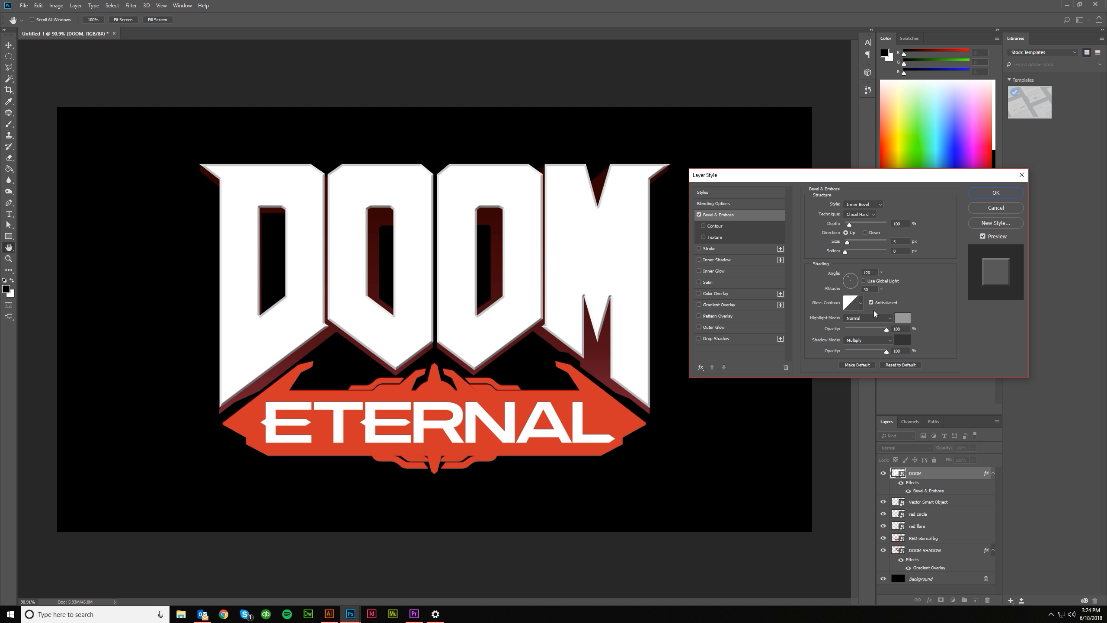
{"action": "left_click", "coordinate": [902, 317]}
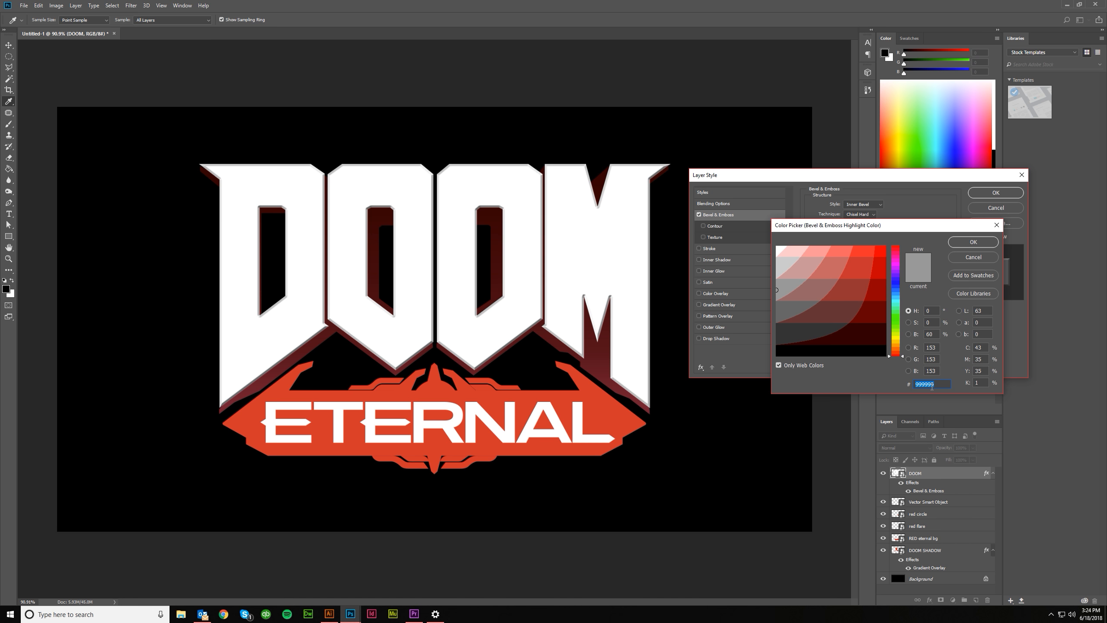
{"action": "left_click", "coordinate": [974, 243]}
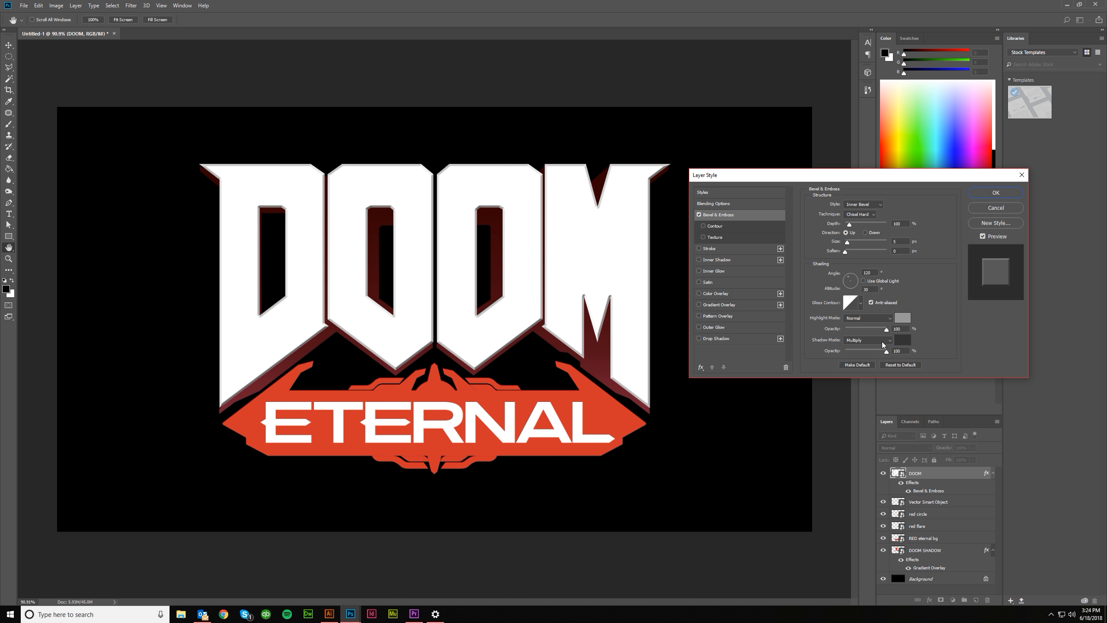
{"action": "left_click", "coordinate": [902, 341]}
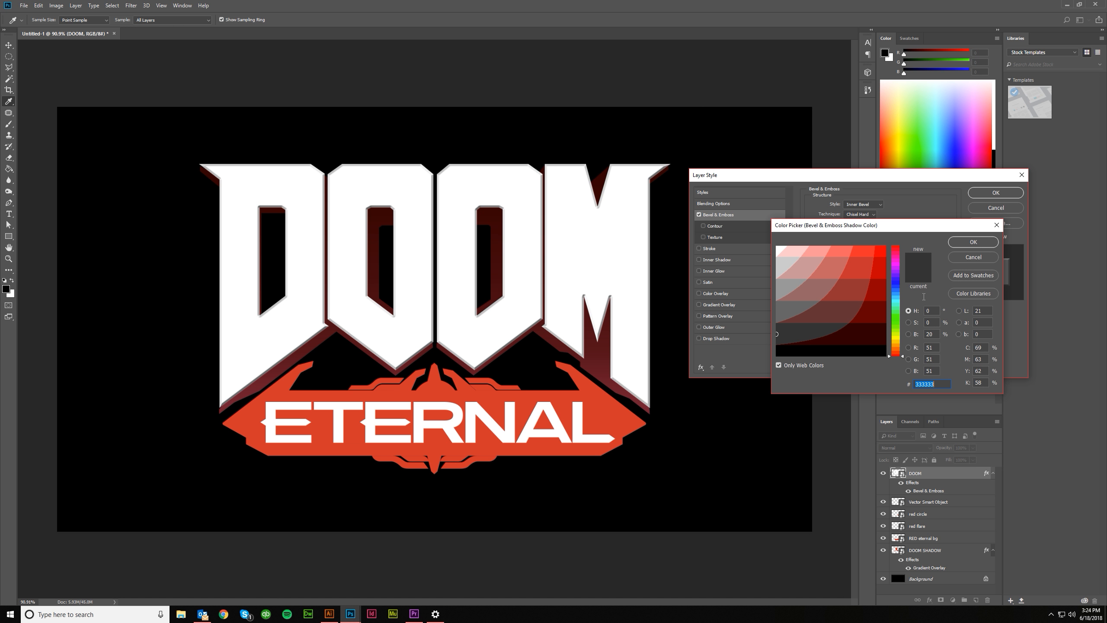
{"action": "left_click", "coordinate": [962, 245]}
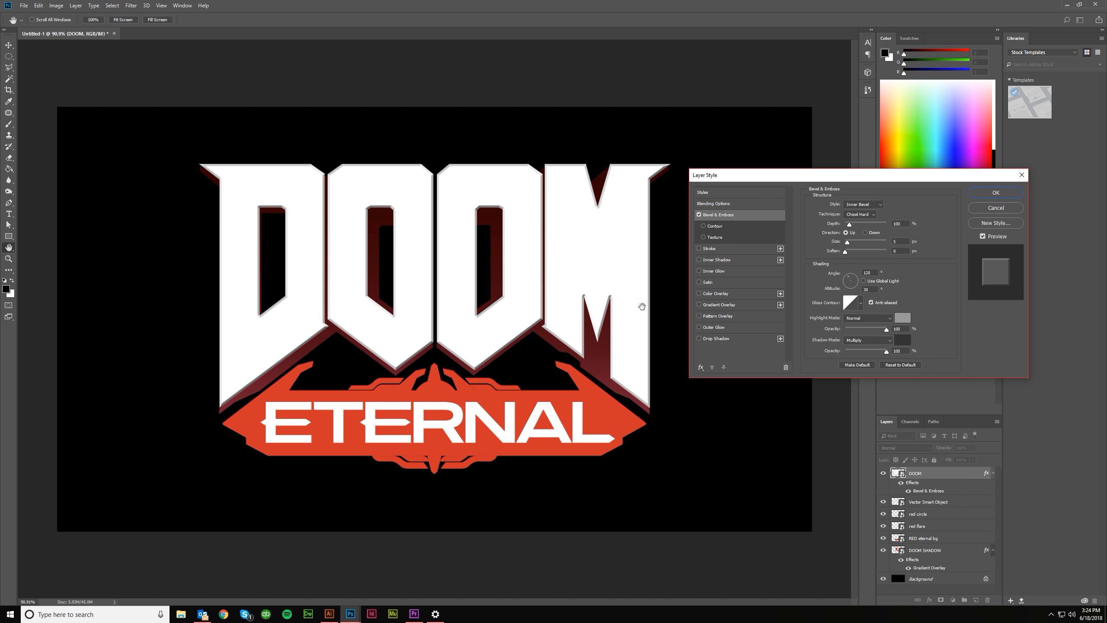
Add a black Multiply Drop Shadow at 75% opacity, 10 px distance and 10 px size to the DOOM layer and apply the style
{"action": "left_click", "coordinate": [699, 338]}
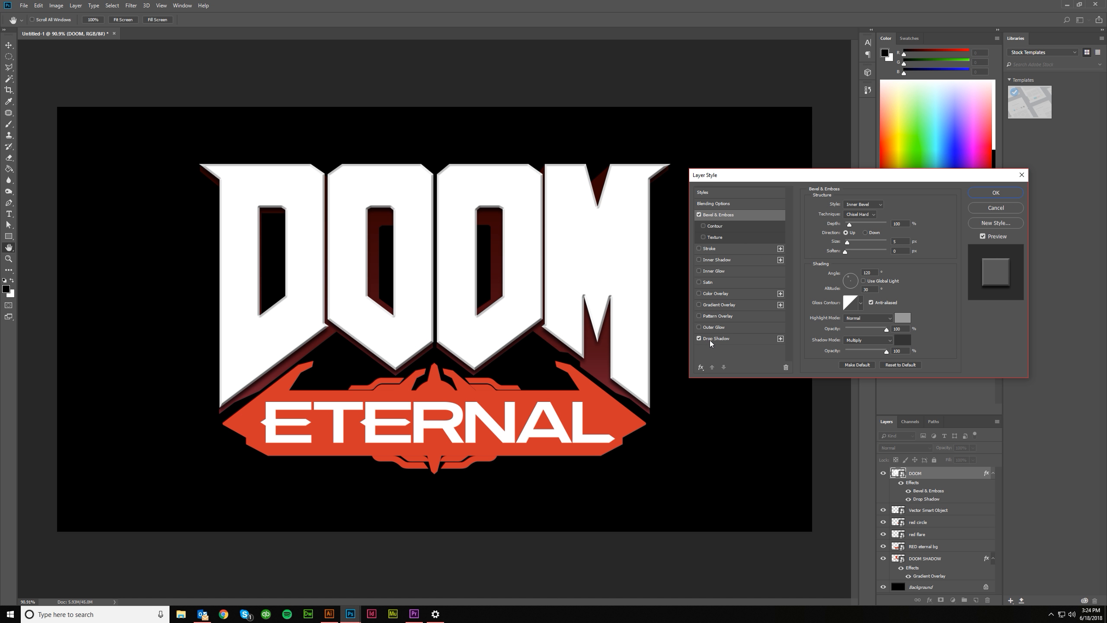
{"action": "left_click", "coordinate": [709, 340]}
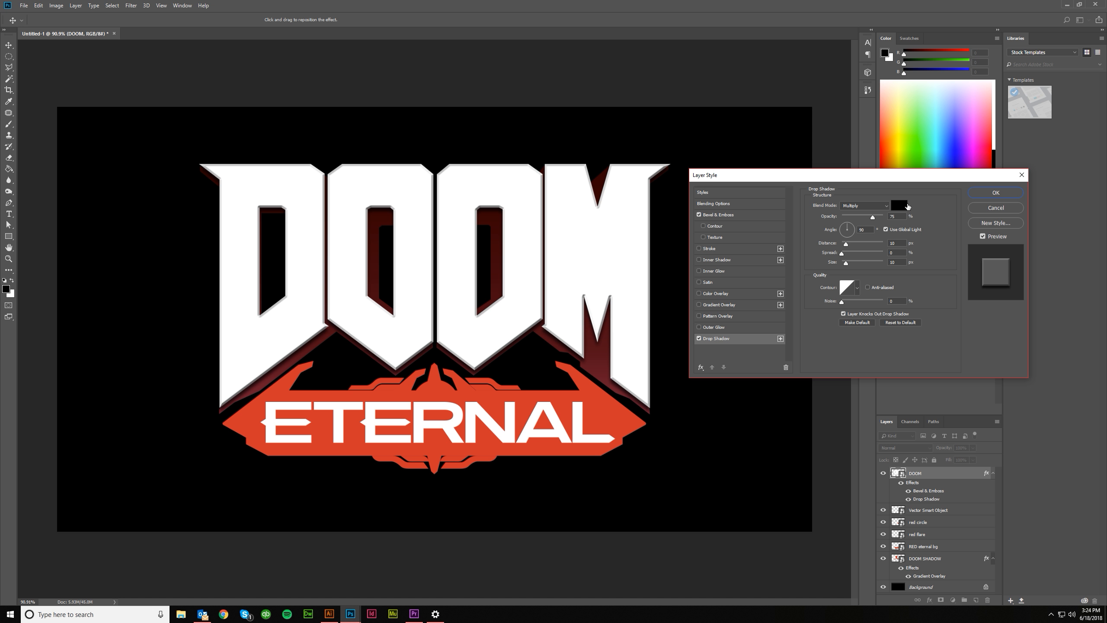
{"action": "left_click", "coordinate": [901, 205]}
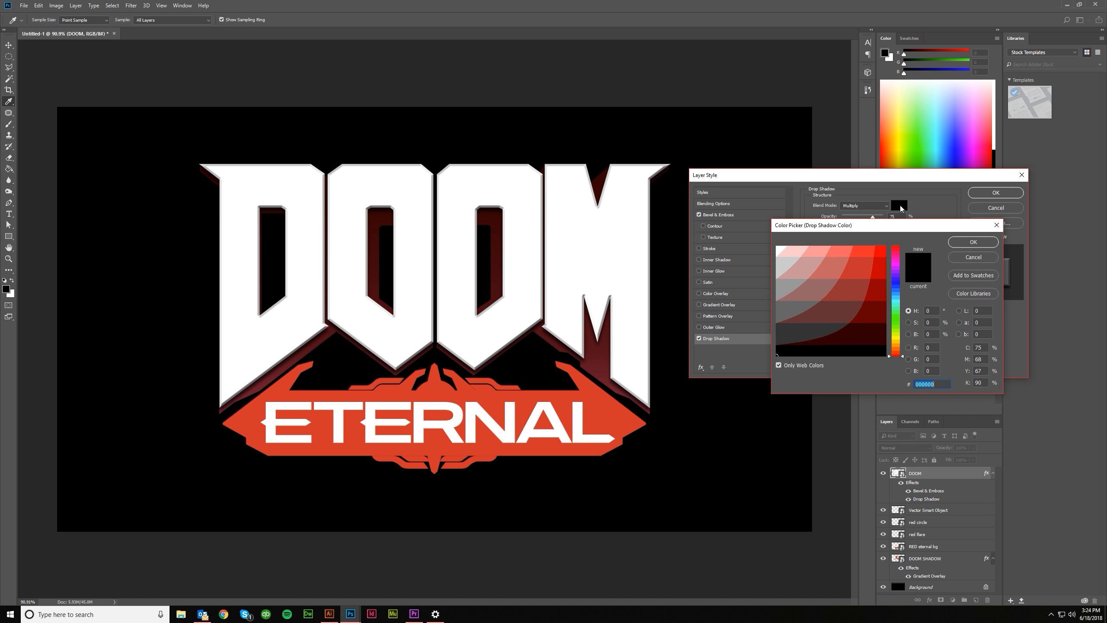
{"action": "left_click", "coordinate": [970, 257]}
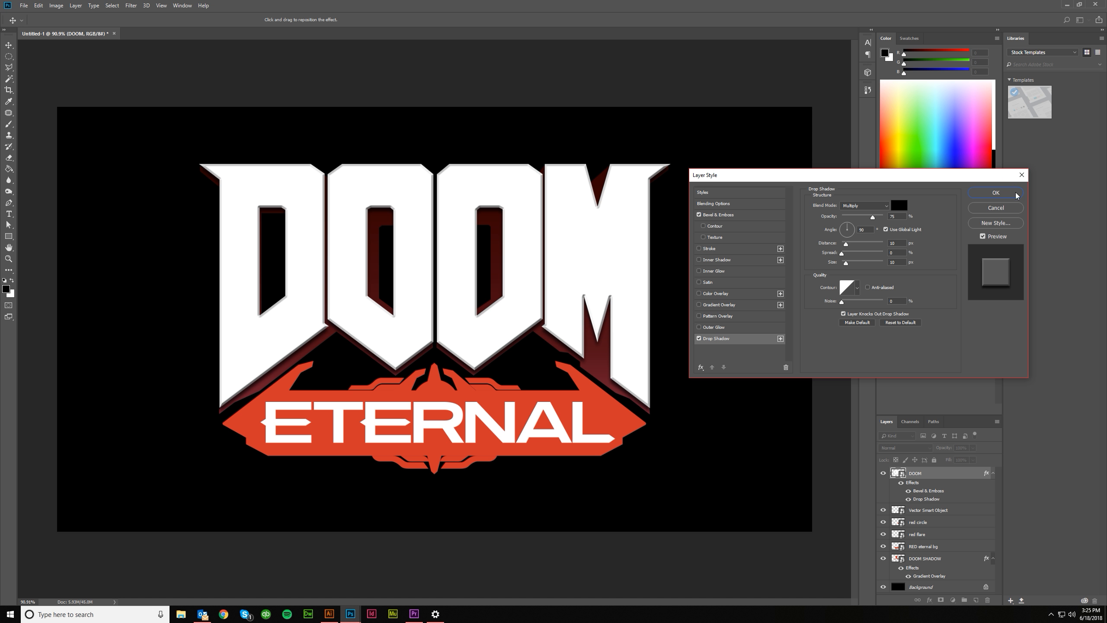
{"action": "left_click", "coordinate": [995, 193]}
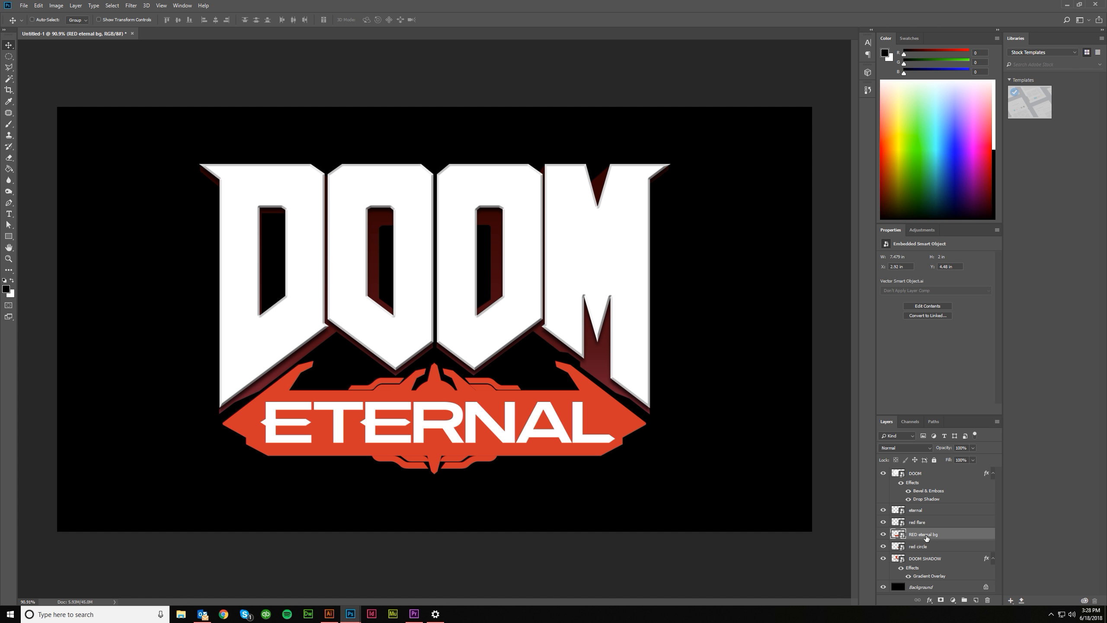
Add a Chisel Hard Inner Bevel to the RED eternal bg layer with a white Linear Light highlight and #dc484f Overlay shadow, both at 100% opacity
{"action": "double_click", "coordinate": [961, 538]}
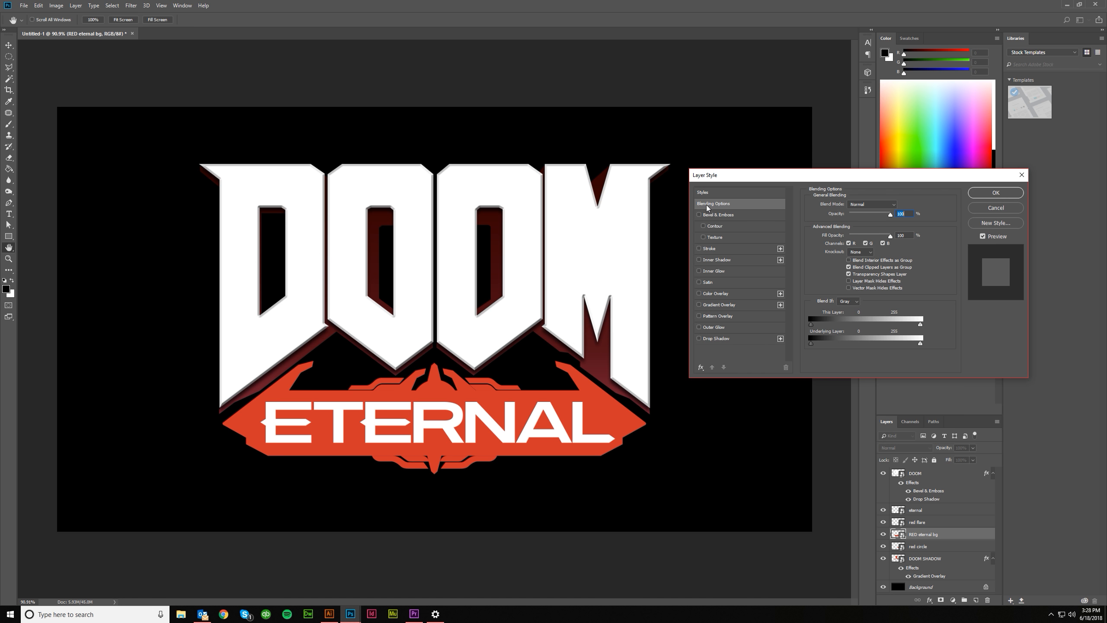
{"action": "left_click", "coordinate": [699, 214]}
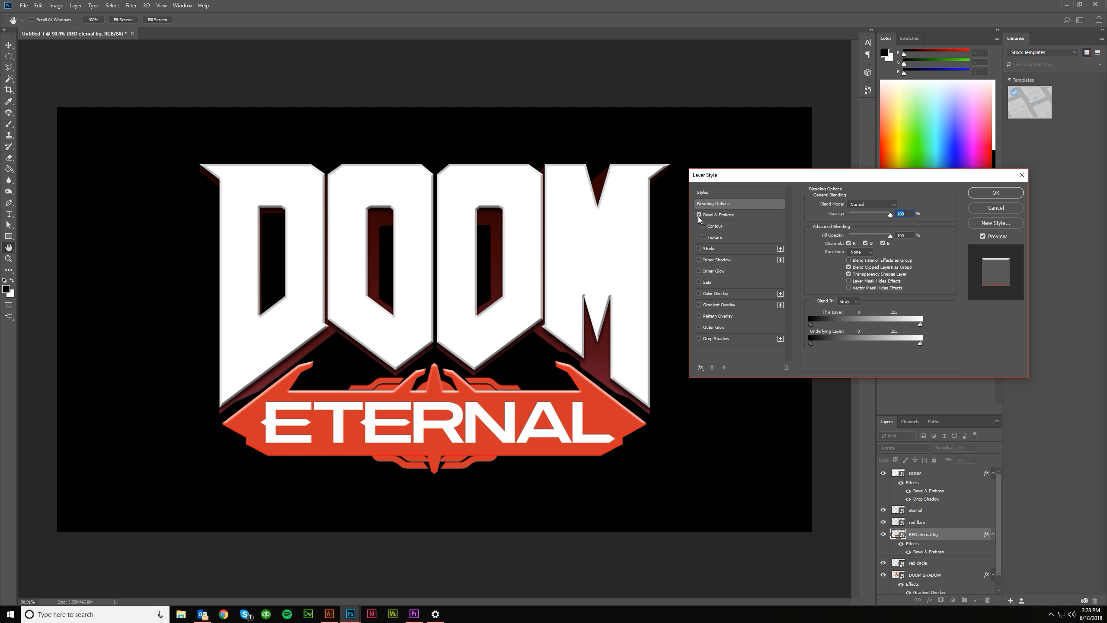
{"action": "left_click", "coordinate": [728, 216]}
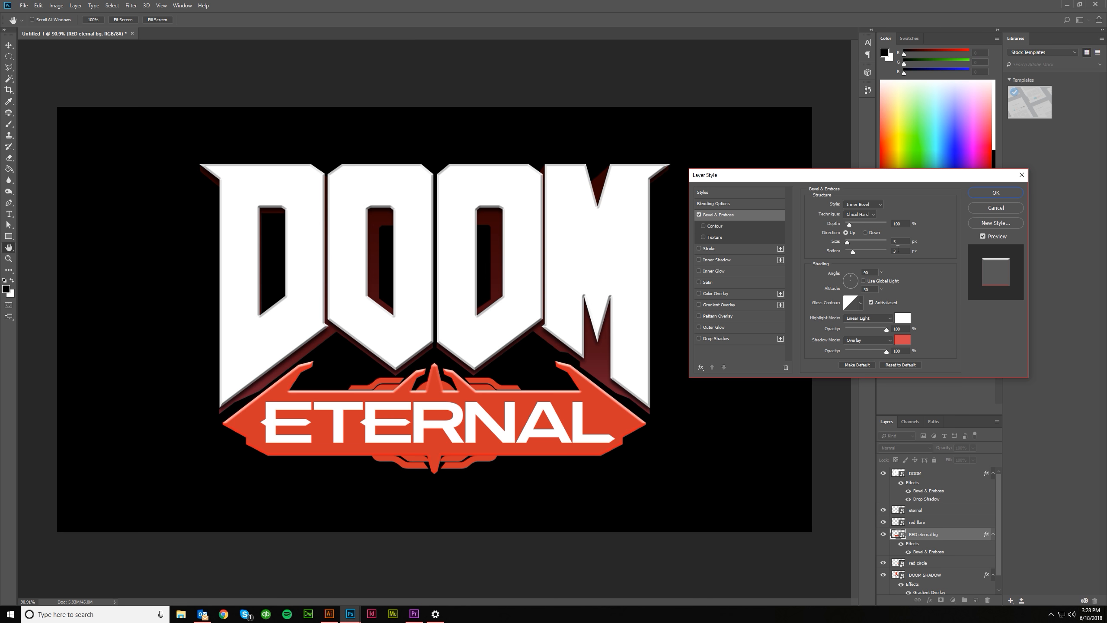
{"action": "left_click", "coordinate": [904, 319]}
{"action": "left_click", "coordinate": [953, 260]}
{"action": "left_click", "coordinate": [905, 342]}
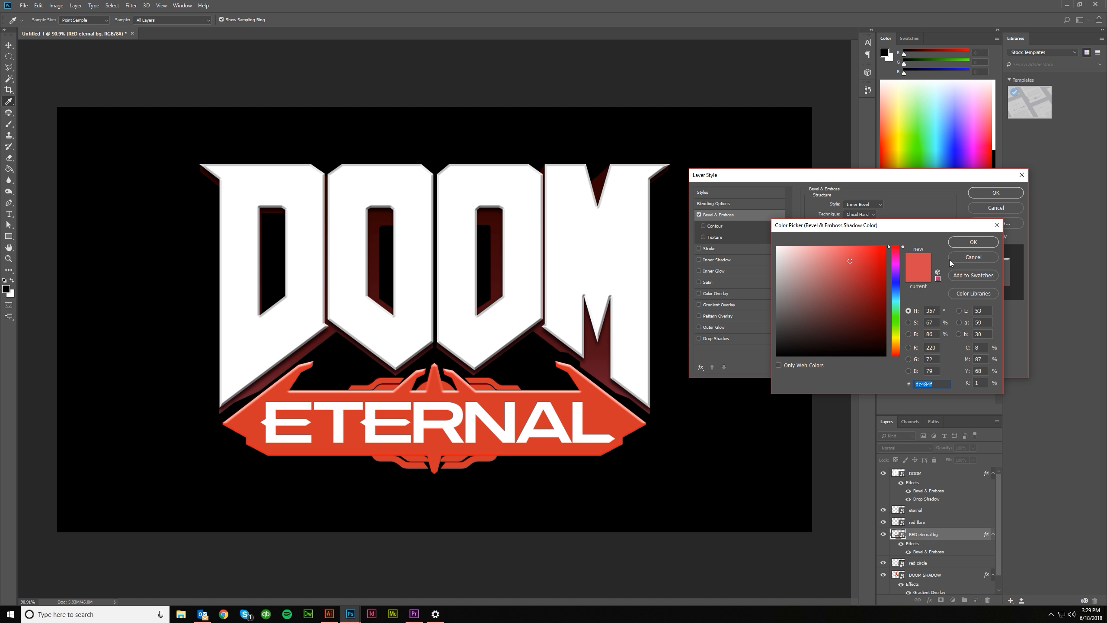
{"action": "left_click", "coordinate": [961, 246]}
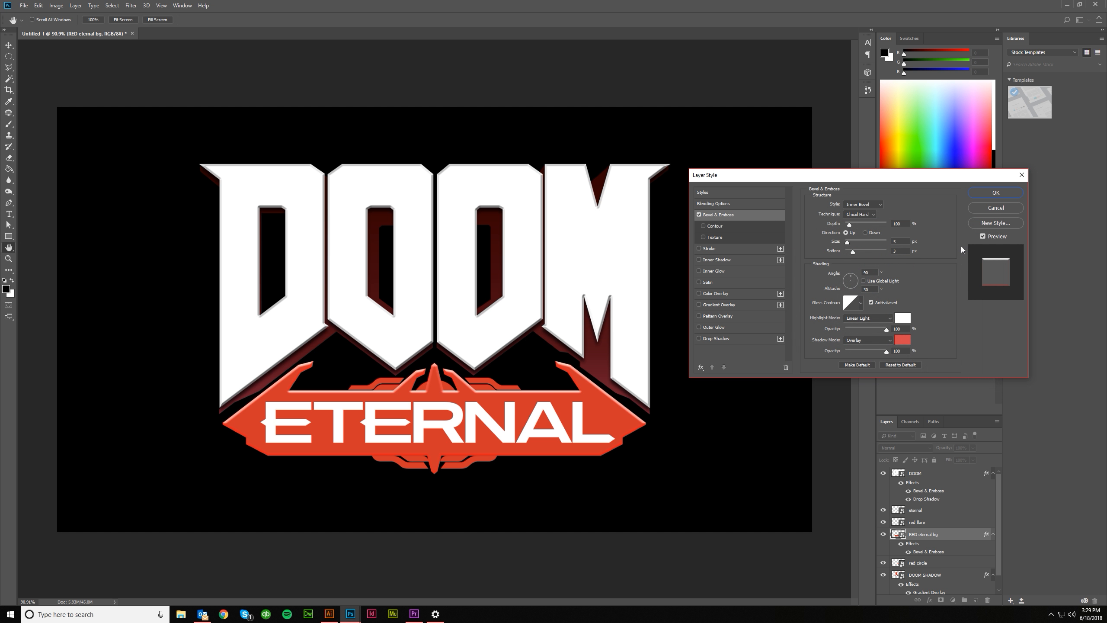
Enable an anti-aliased inverted-cone Contour at 100% range for the RED eternal bg layer's bevel
{"action": "left_click", "coordinate": [703, 225]}
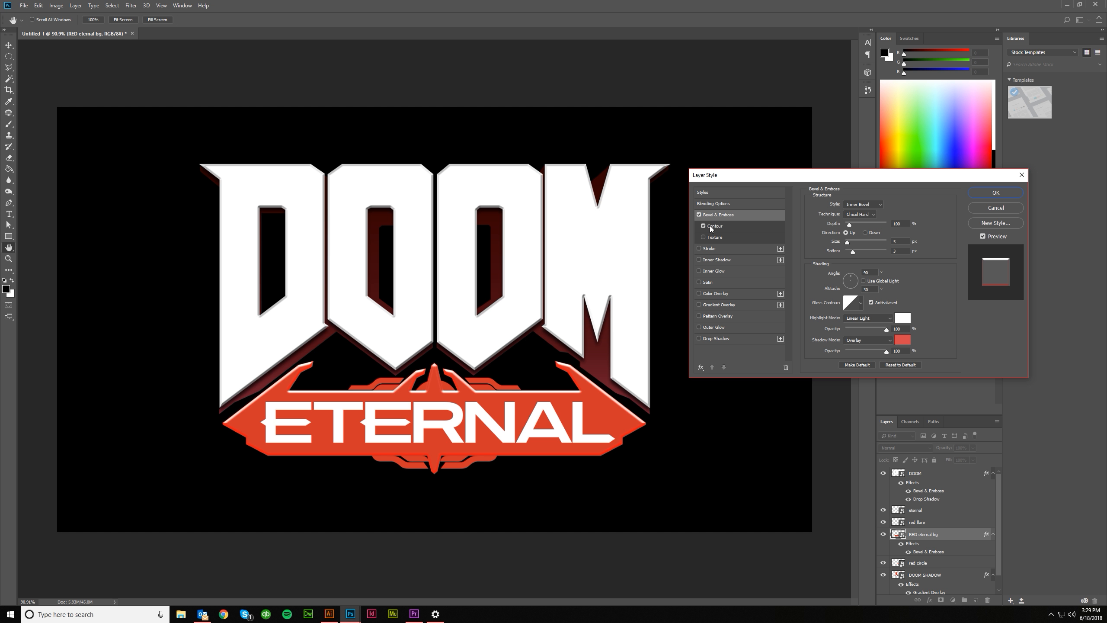
{"action": "left_click", "coordinate": [716, 226]}
{"action": "left_click", "coordinate": [848, 209]}
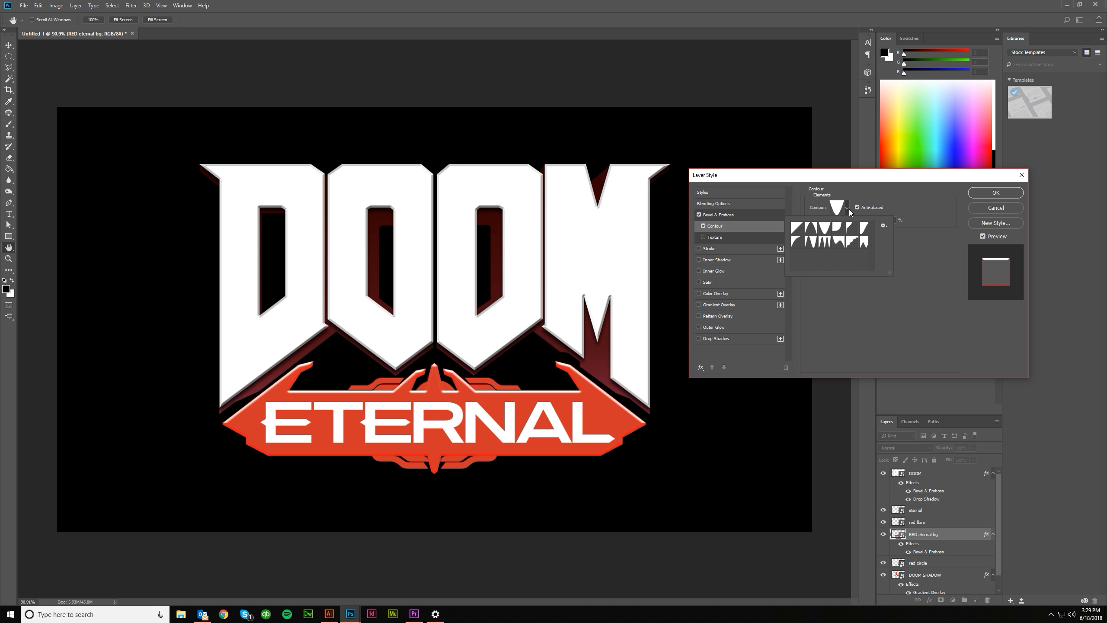
{"action": "left_click", "coordinate": [824, 231]}
{"action": "left_click", "coordinate": [943, 271]}
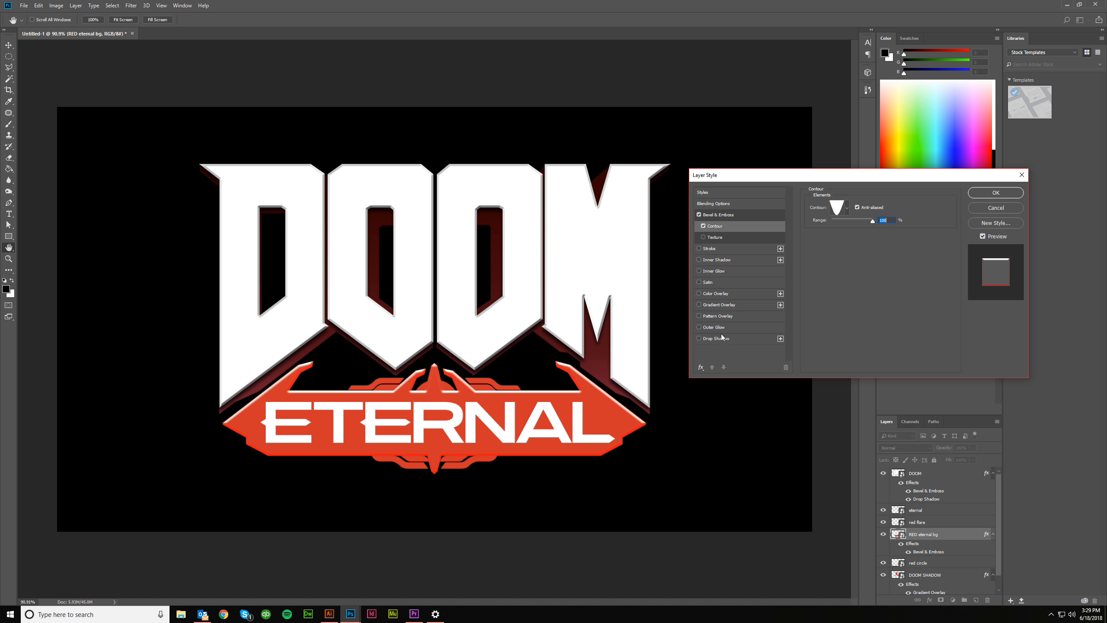
Add a linear 0° Gradient Overlay to the RED eternal bg layer with its first stop #5e242a at 15%
{"action": "left_click", "coordinate": [698, 304]}
{"action": "left_click", "coordinate": [717, 305]}
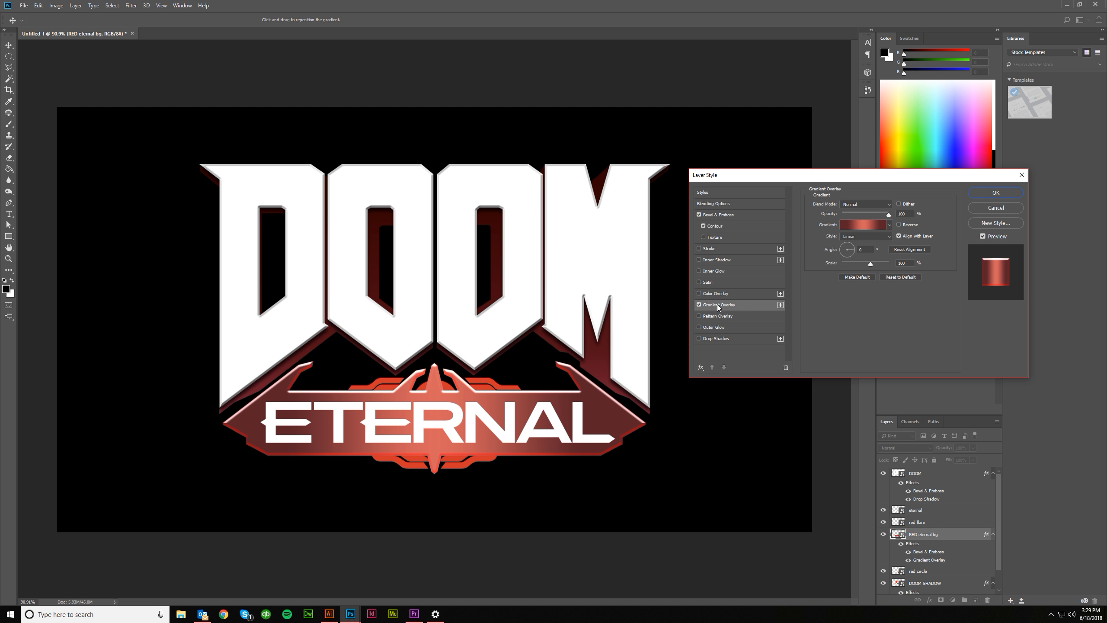
{"action": "left_click", "coordinate": [856, 228]}
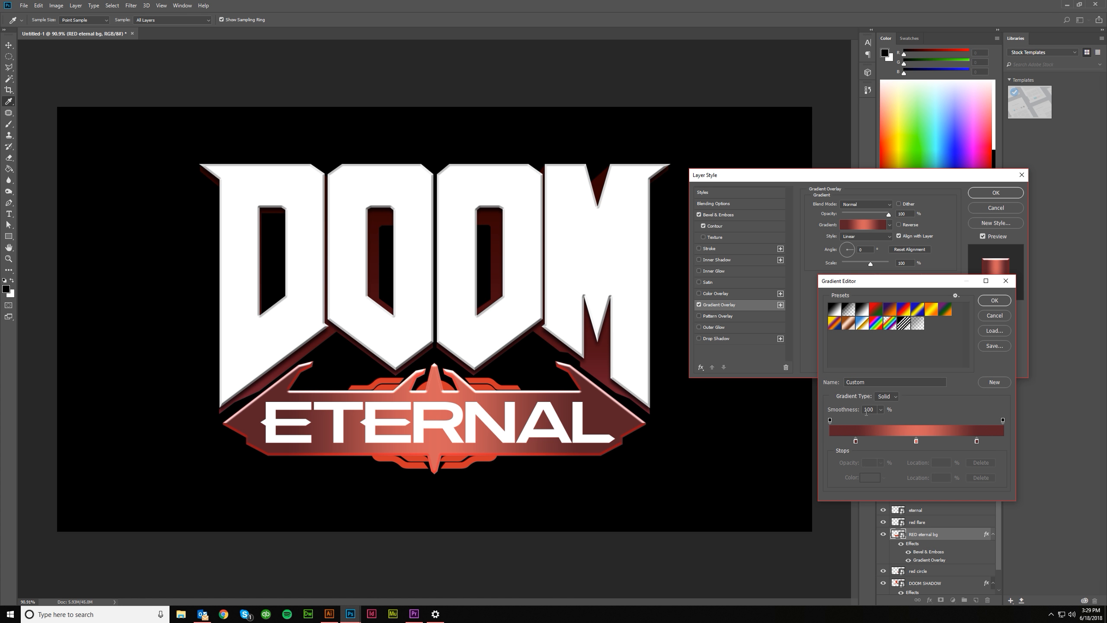
{"action": "left_click", "coordinate": [855, 440]}
{"action": "double_click", "coordinate": [855, 441]}
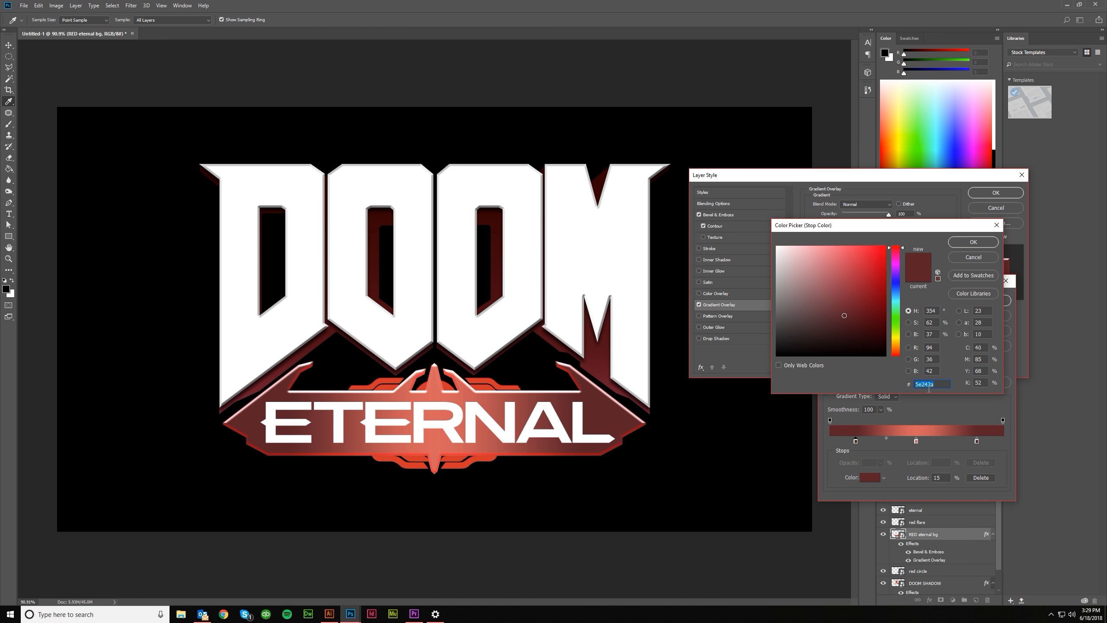
{"action": "left_click", "coordinate": [971, 242]}
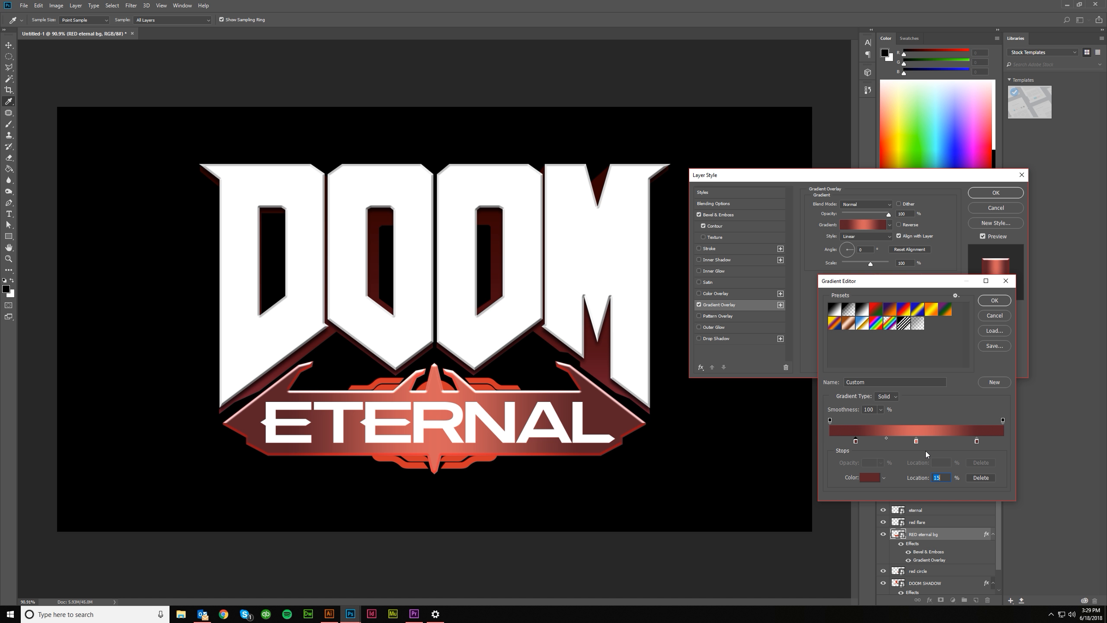
Set the overlay gradient's middle stop to #e06560 at 50% and last stop to #5e242a at 85%, and apply the layer style
{"action": "left_click", "coordinate": [917, 441]}
{"action": "double_click", "coordinate": [916, 442]}
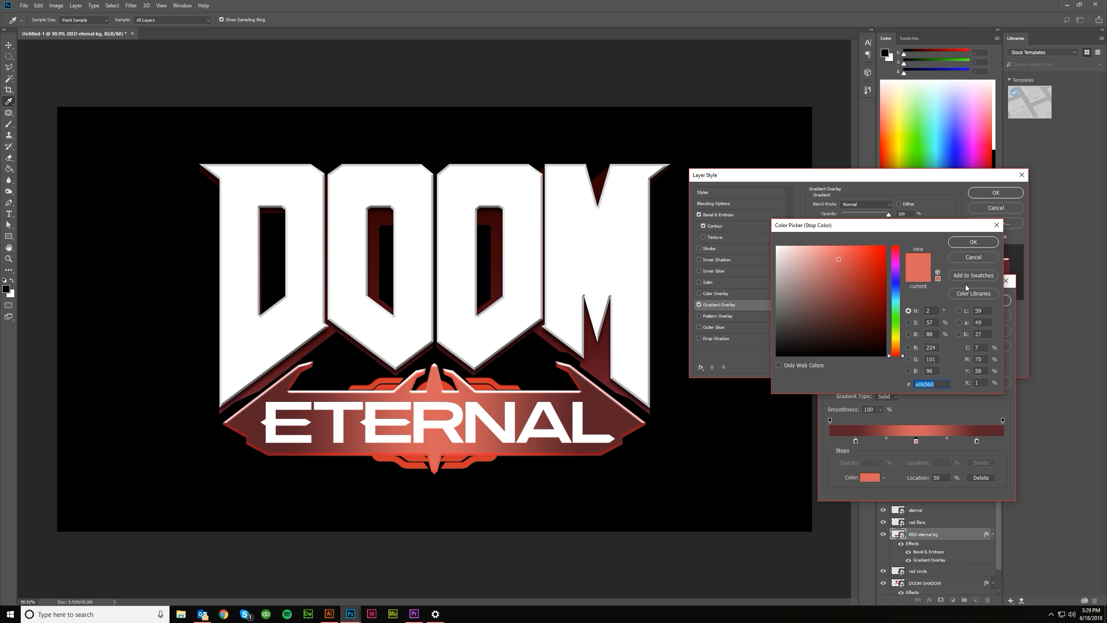
{"action": "left_click", "coordinate": [973, 242]}
{"action": "double_click", "coordinate": [976, 442]}
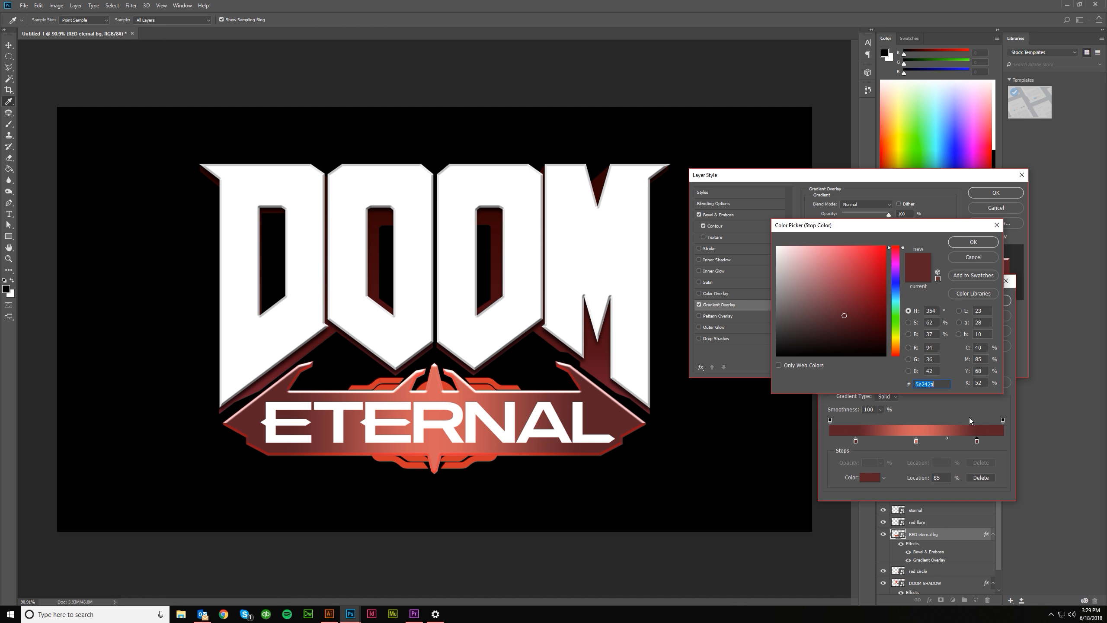
{"action": "left_click", "coordinate": [972, 242]}
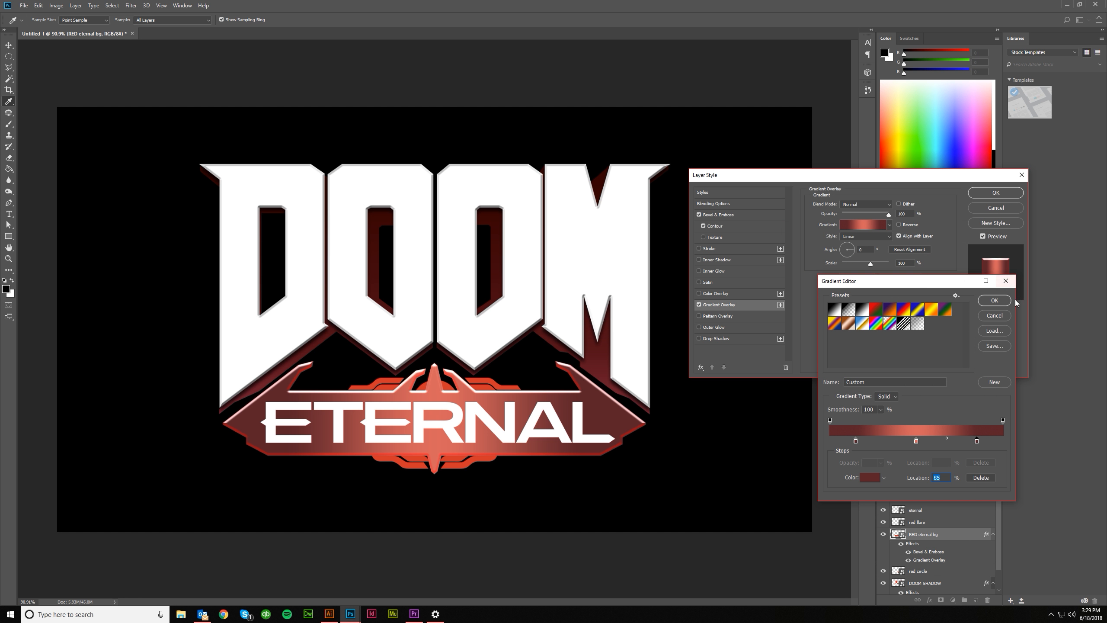
{"action": "left_click", "coordinate": [1002, 300]}
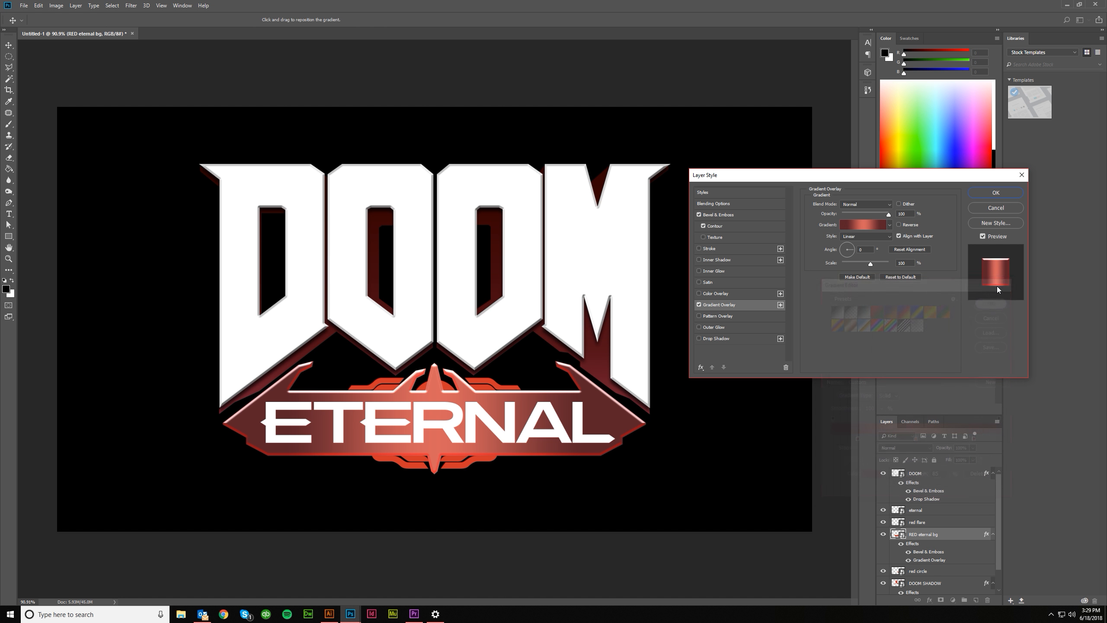
{"action": "left_click", "coordinate": [996, 193]}
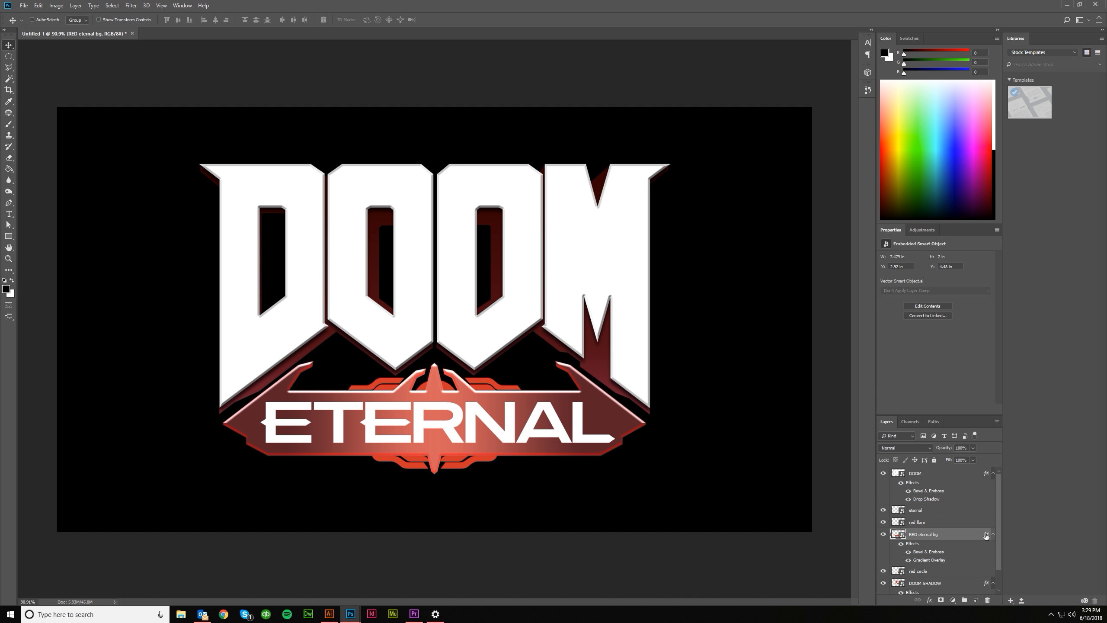
Copy the RED eternal bg layer's effects onto the red flare and red circle layers
{"action": "left_click_drag", "start_coordinate": [986, 536], "coordinate": [986, 522]}
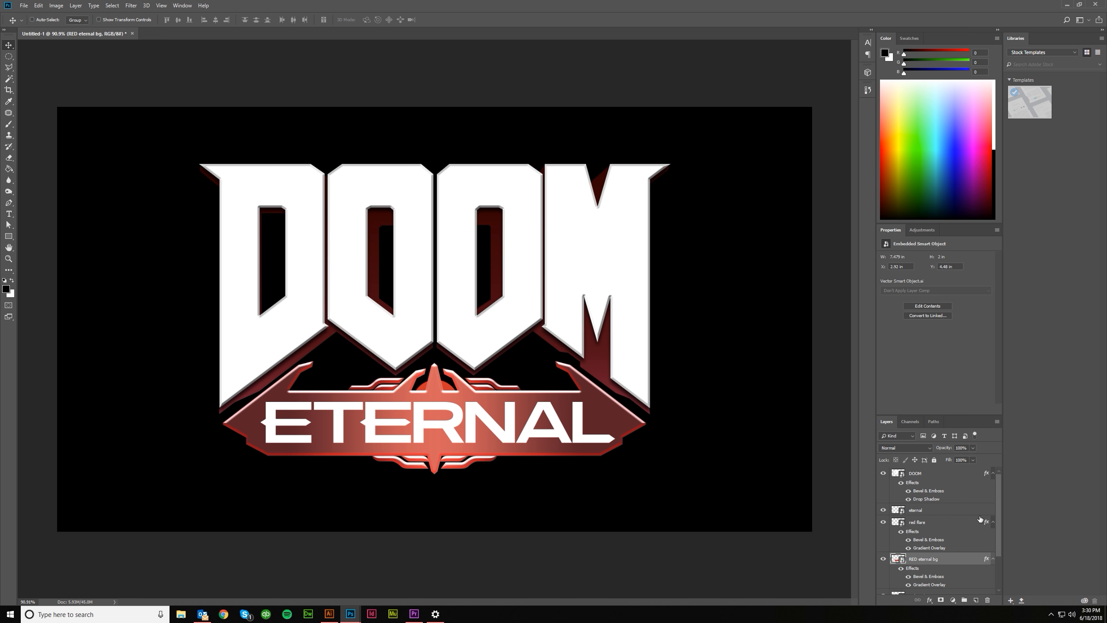
{"action": "key", "text": "ctrl+z"}
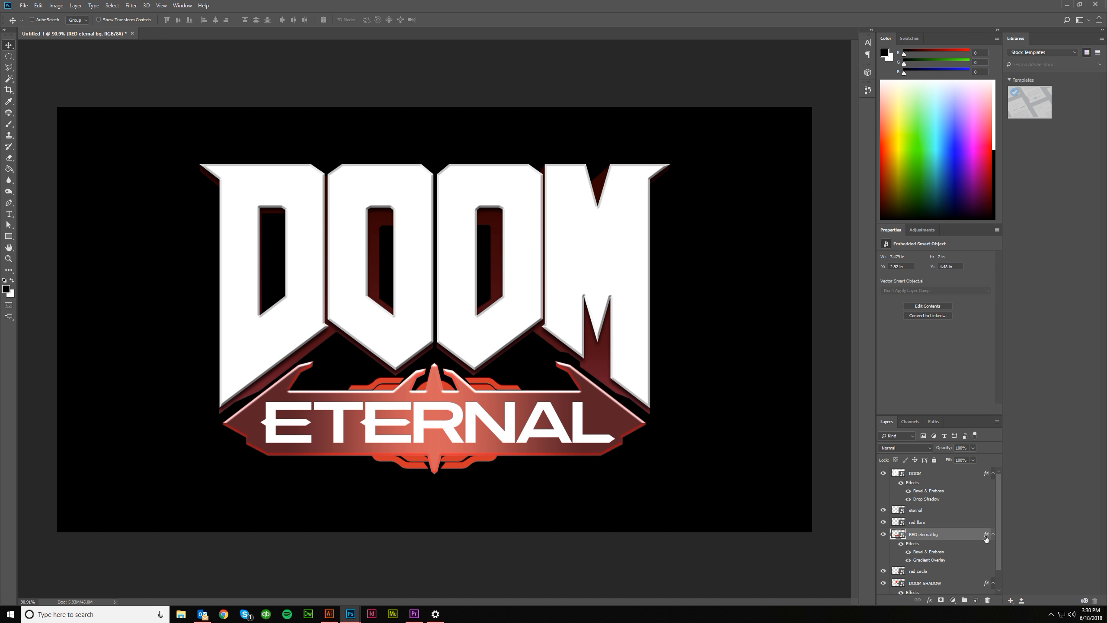
{"action": "mouse_move", "coordinate": [987, 536]}
{"action": "left_mouse_down"}
{"action": "mouse_move", "coordinate": [966, 509]}
{"action": "mouse_move", "coordinate": [981, 527]}
{"action": "left_mouse_up"}
{"action": "left_click", "coordinate": [981, 522]}
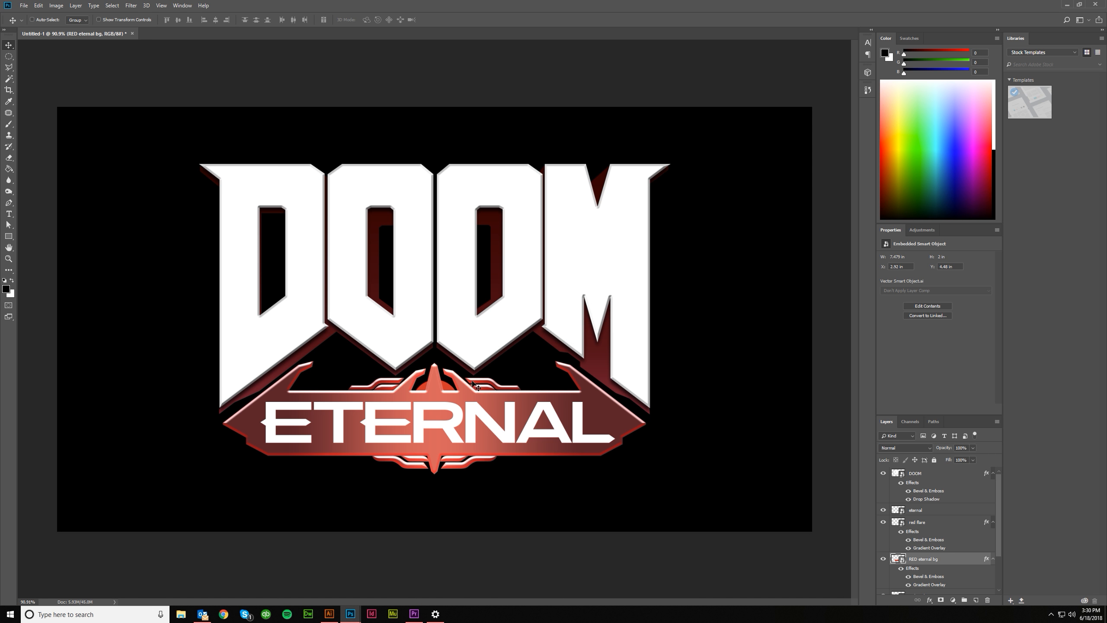
{"action": "left_click_drag", "start_coordinate": [986, 521], "coordinate": [955, 591]}
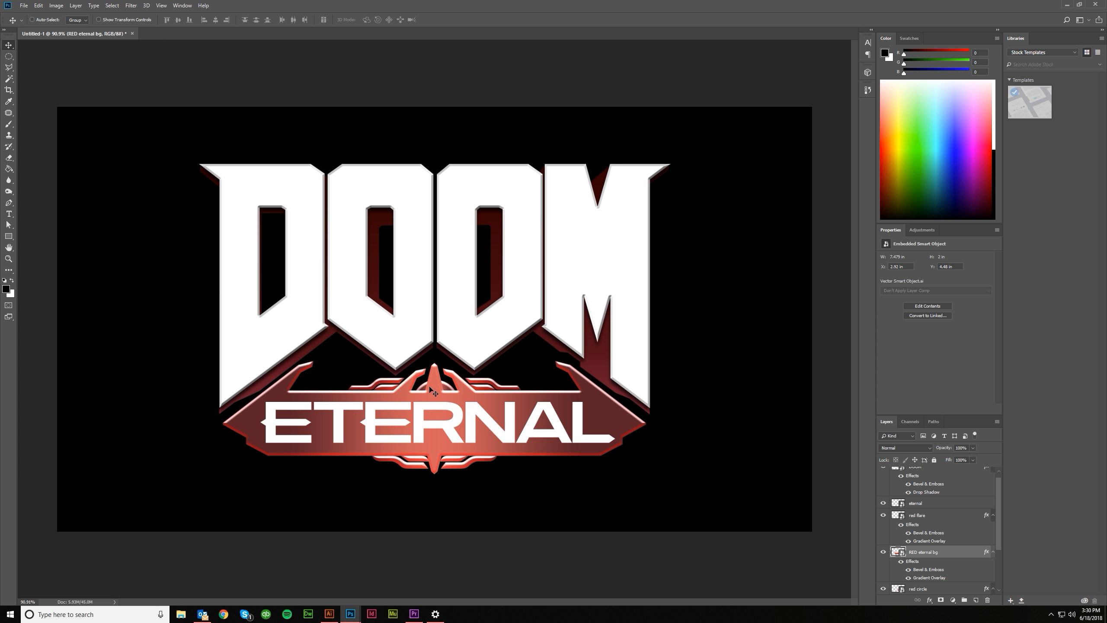
Reduce the Bevel & Emboss size on the red flare layer, apply the style and select the red circle layer
{"action": "double_click", "coordinate": [968, 516]}
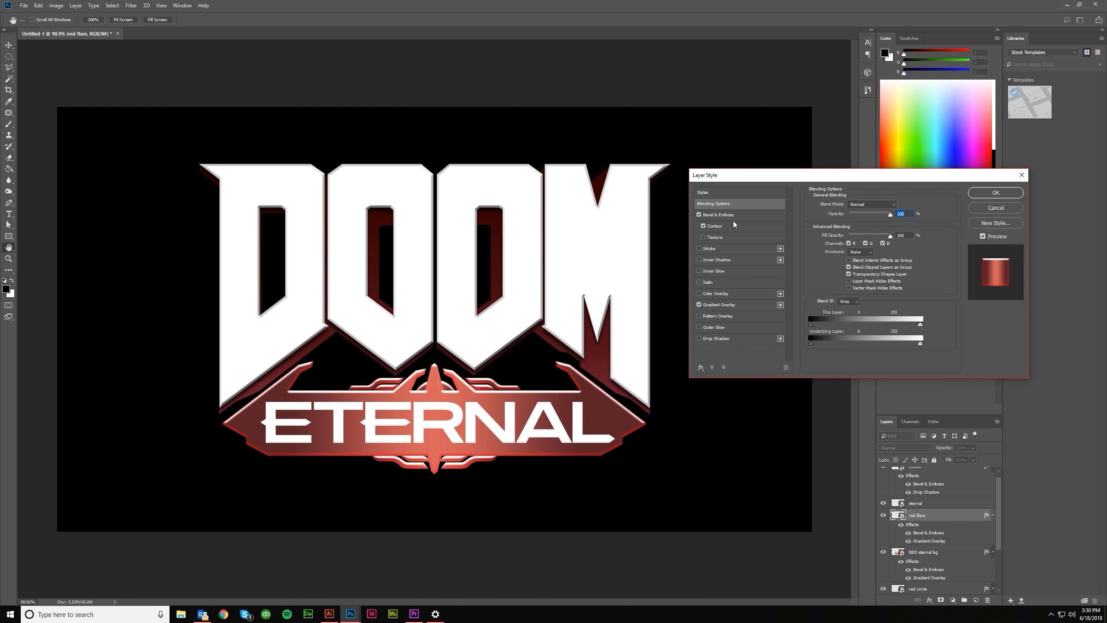
{"action": "left_click", "coordinate": [738, 216]}
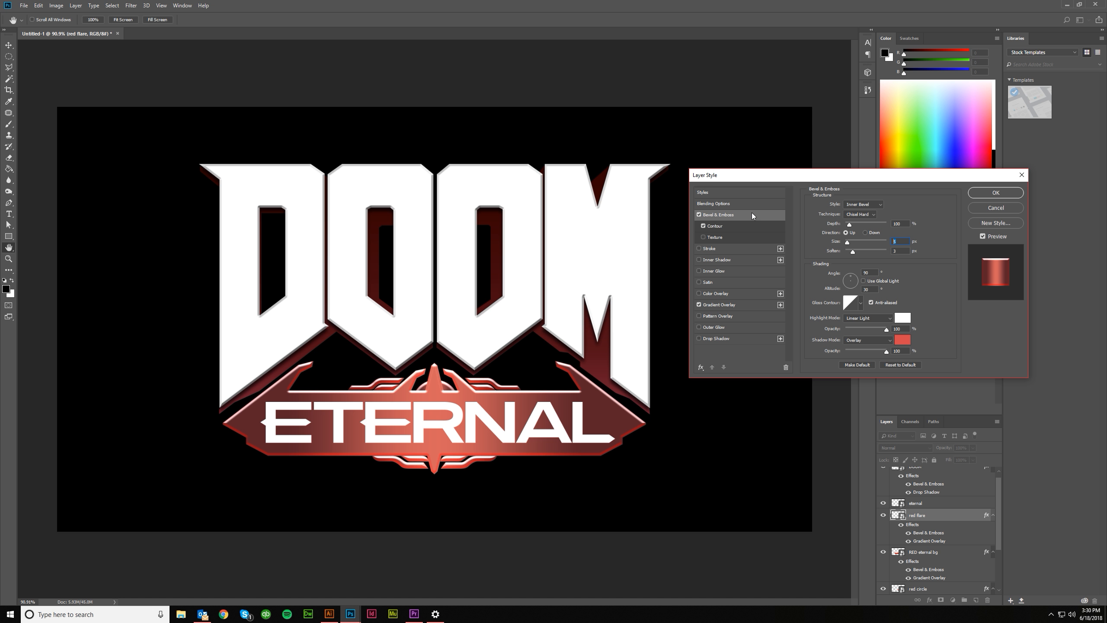
{"action": "type", "text": "3"}
{"action": "type", "text": "2"}
{"action": "key", "text": "Return"}
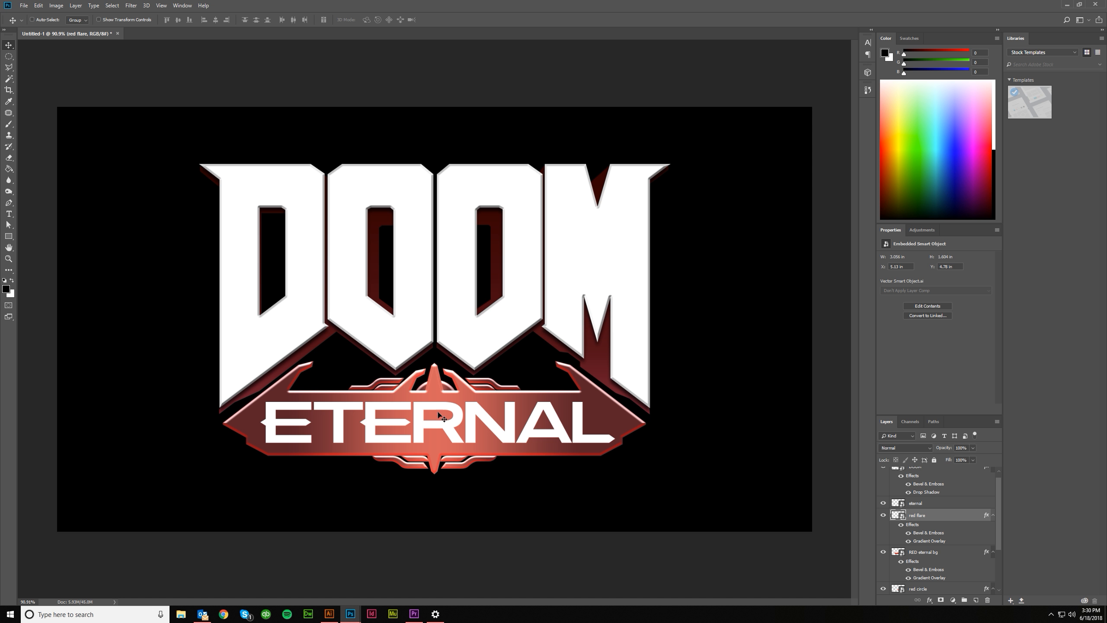
{"action": "scroll", "coordinate": [951, 586], "scroll_direction": "down", "scroll_amount": 1}
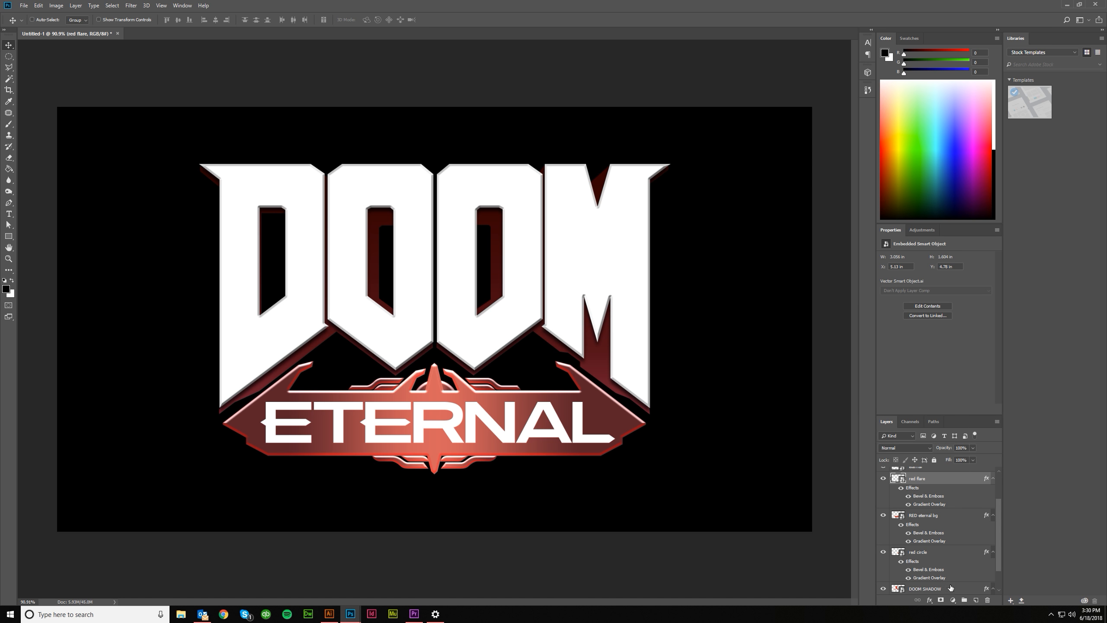
{"action": "left_click", "coordinate": [953, 553]}
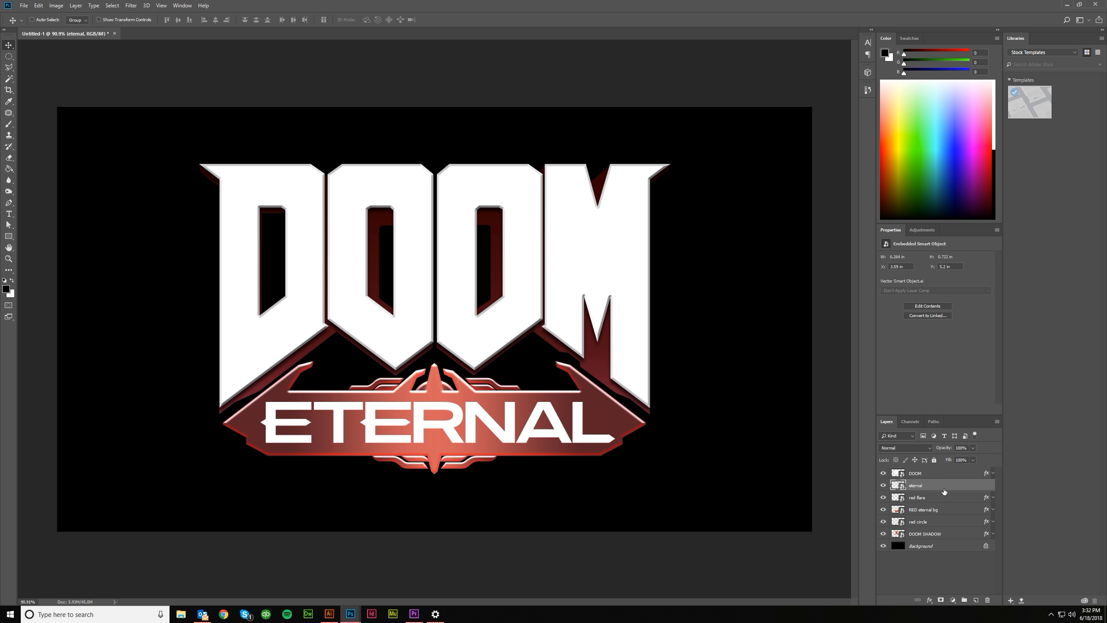
Add a Chisel Hard Outer Bevel facing down to the eternal layer, size 1 px, with #e06560 Linear Light highlight and #5e242a Multiply shadow
{"action": "double_click", "coordinate": [937, 487]}
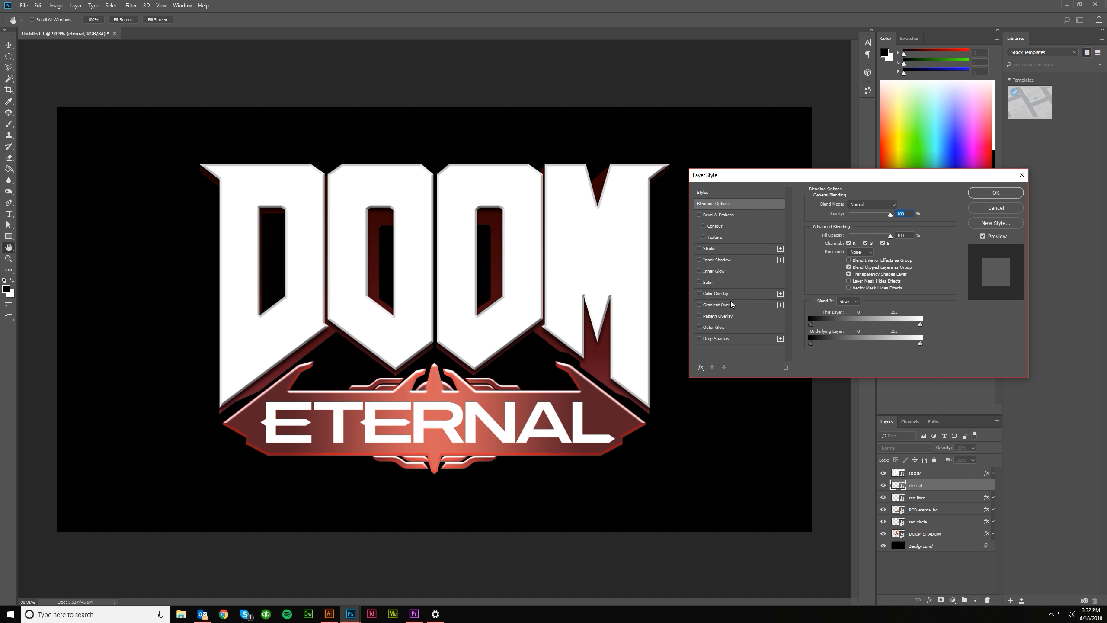
{"action": "left_click", "coordinate": [699, 215]}
{"action": "left_click", "coordinate": [719, 215]}
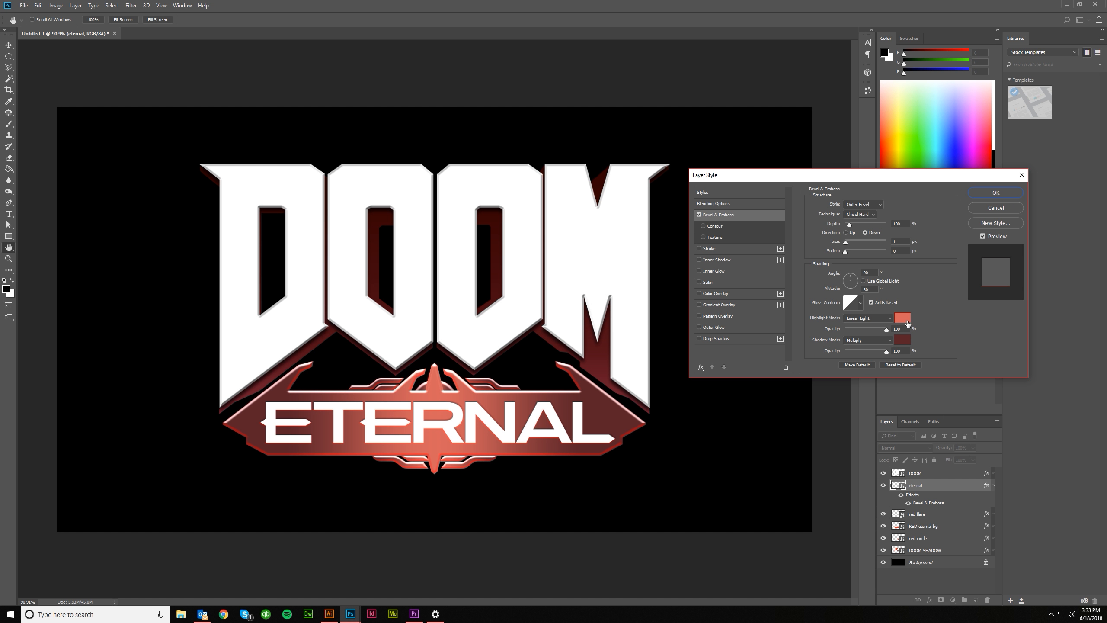
{"action": "left_click", "coordinate": [904, 319]}
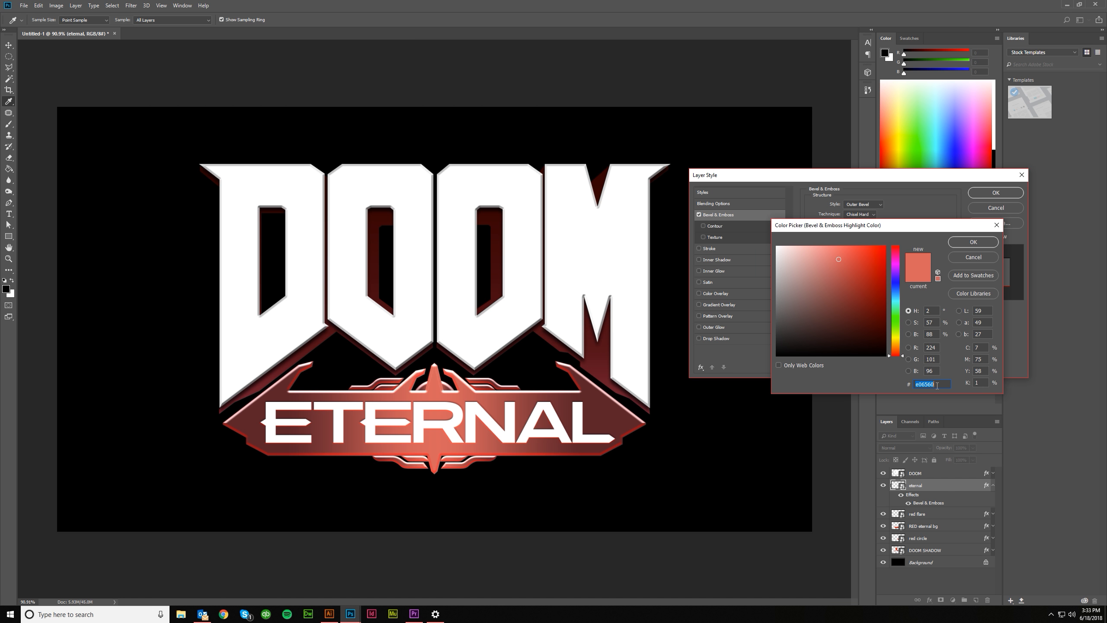
{"action": "left_click", "coordinate": [974, 242]}
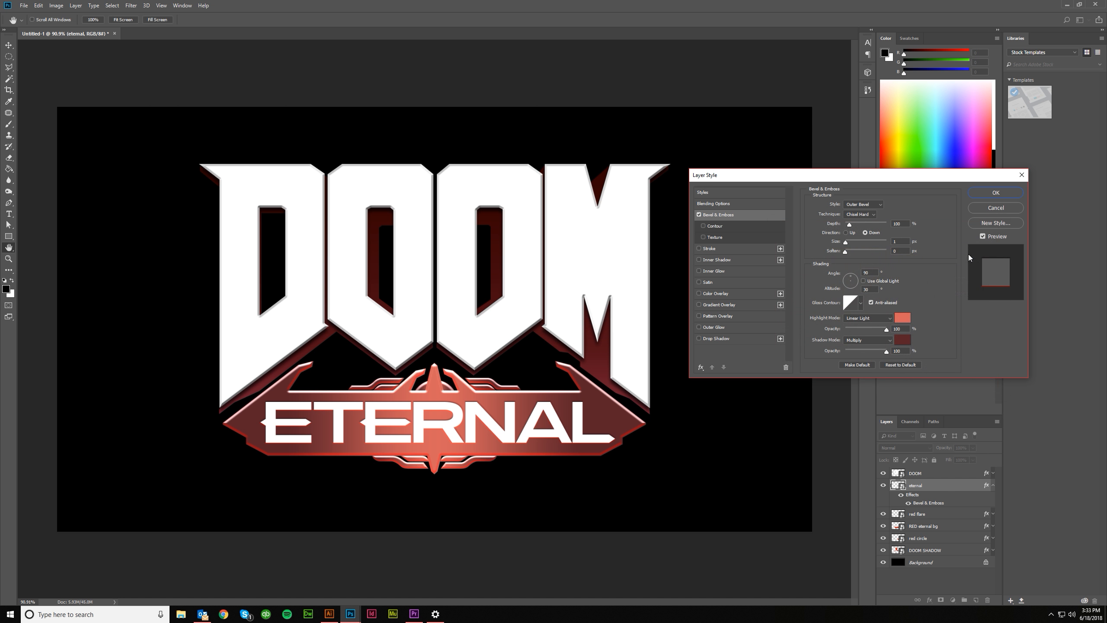
{"action": "left_click", "coordinate": [899, 340]}
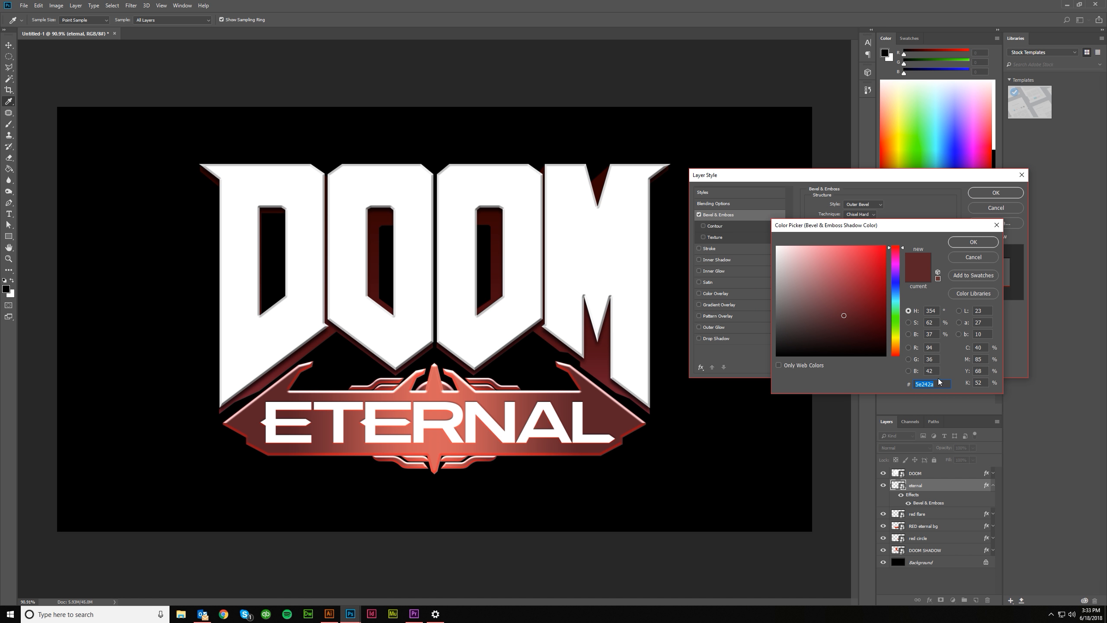
{"action": "left_click", "coordinate": [982, 243]}
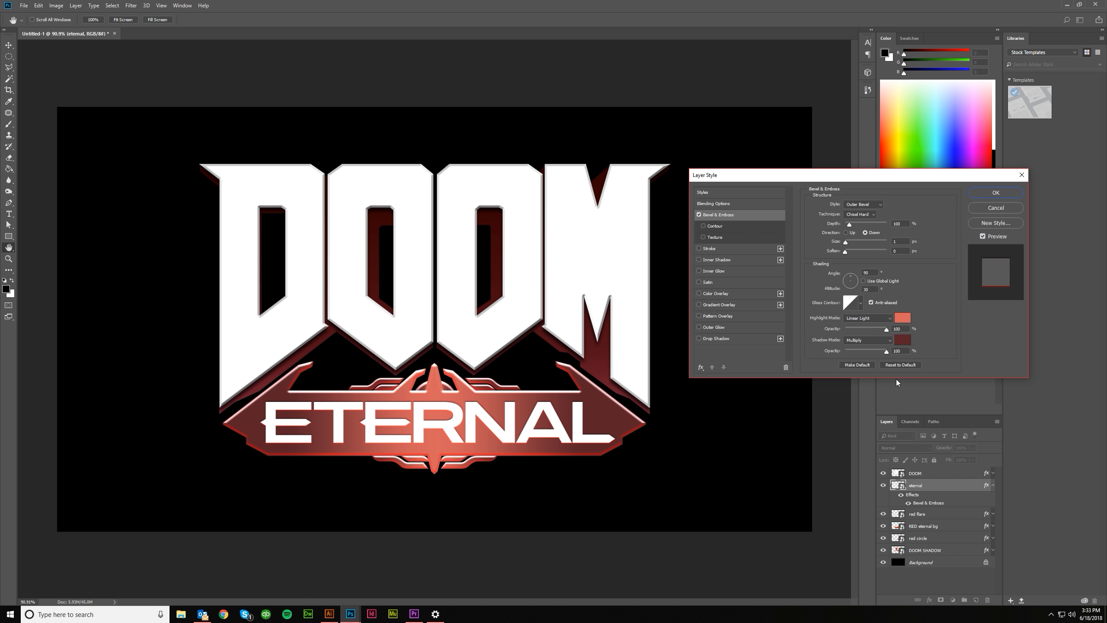
Add a Hard Light Outer Glow in #dc4444 to the eternal layer at 100% opacity, 10% spread and 52 px size
{"action": "left_click", "coordinate": [698, 326]}
{"action": "left_click", "coordinate": [713, 328]}
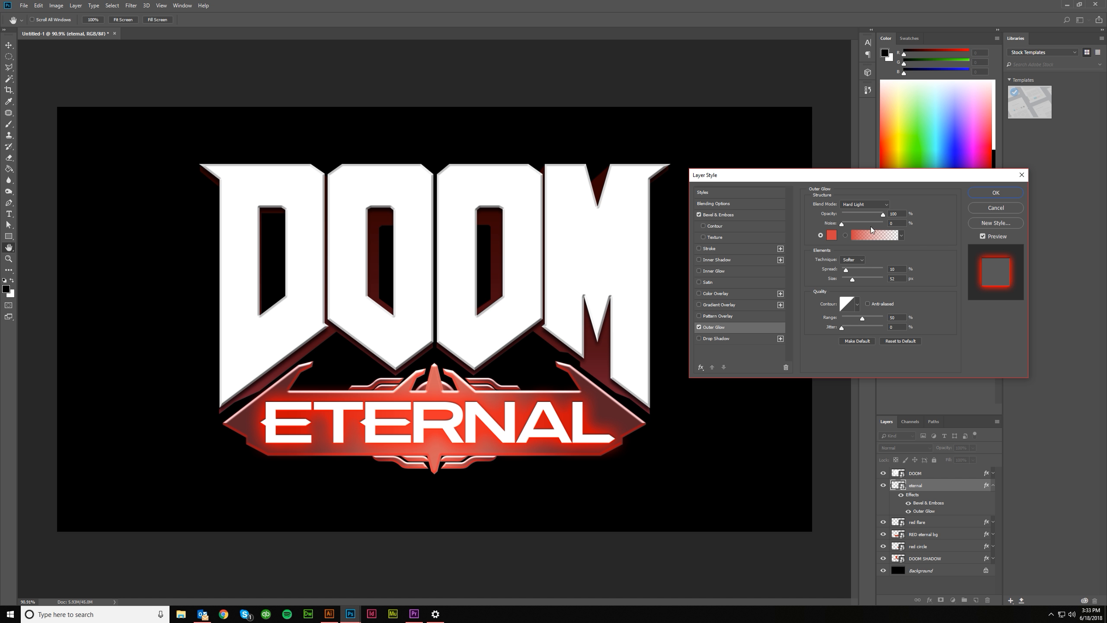
{"action": "left_click", "coordinate": [832, 235]}
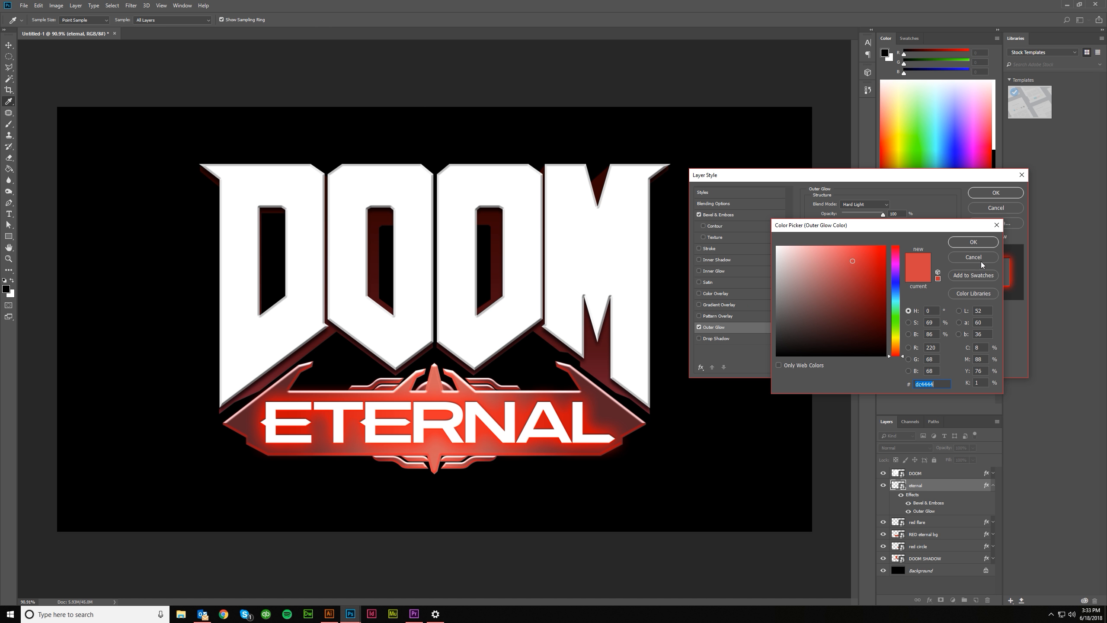
{"action": "left_click", "coordinate": [973, 243]}
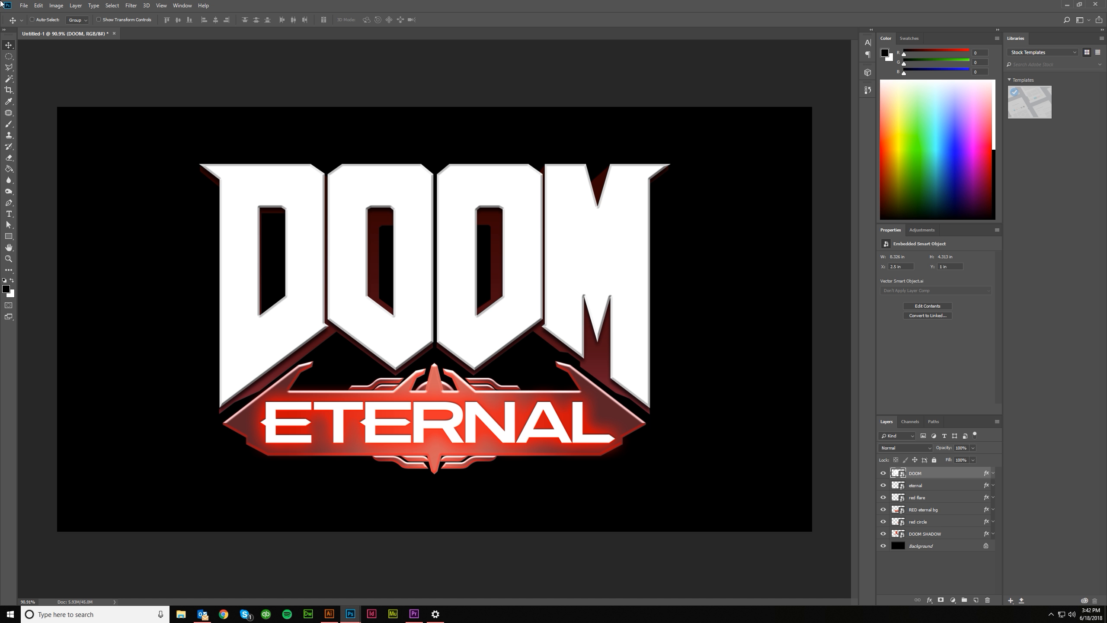
Place the linked subtle_grunge_7 texture, scale it down over the DOOM lettering, and clip it to the DOOM layer
{"action": "left_click", "coordinate": [23, 6]}
{"action": "left_click", "coordinate": [53, 179]}
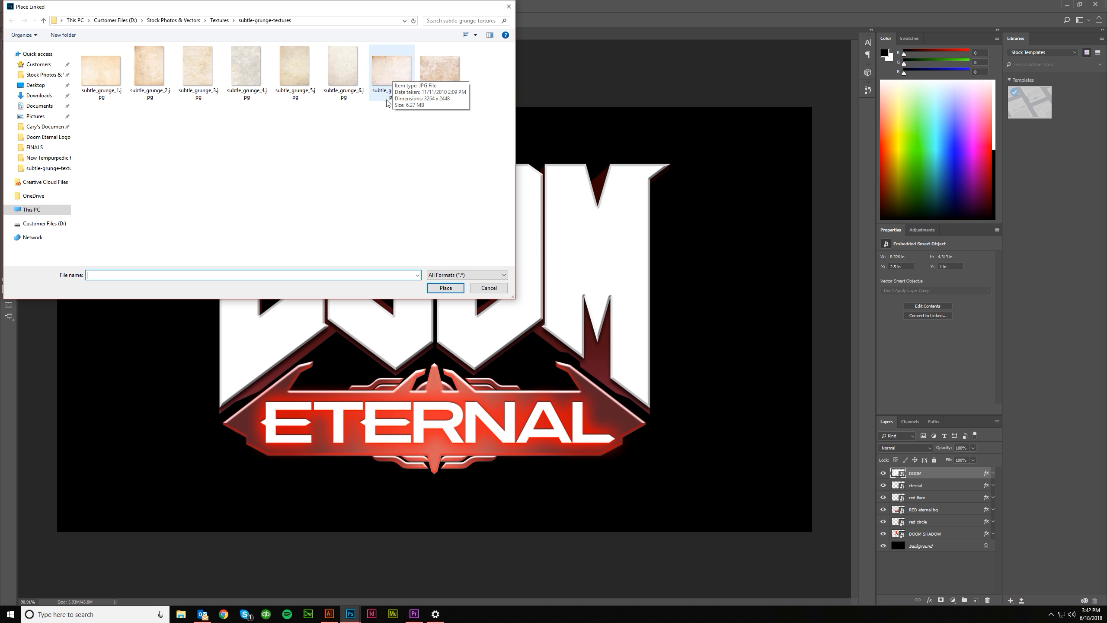
{"action": "double_click", "coordinate": [387, 81]}
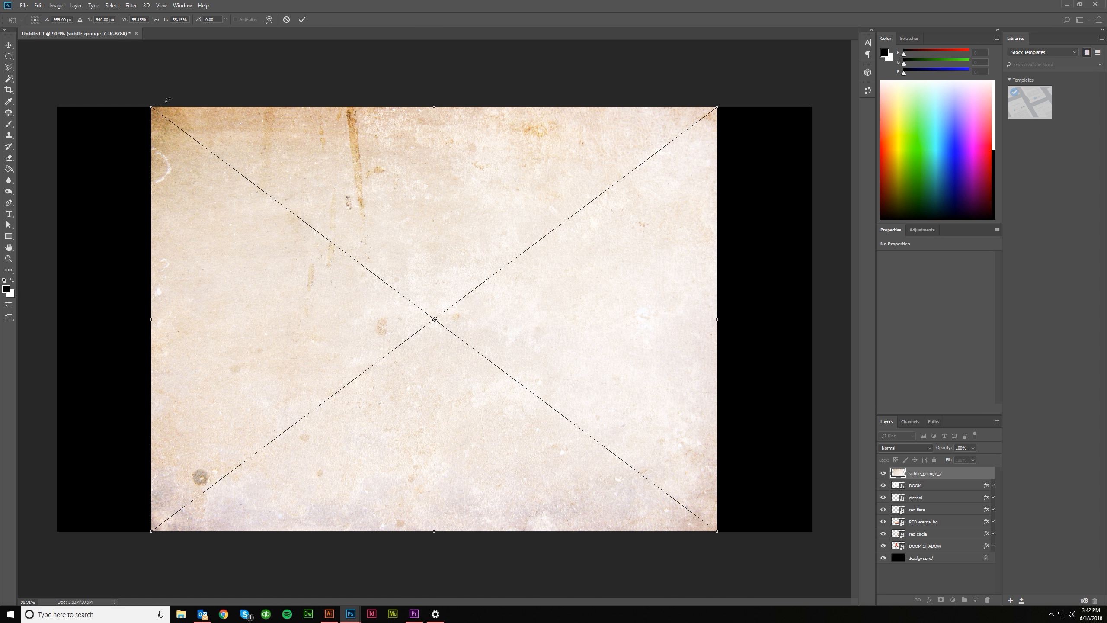
{"action": "left_click_drag", "start_coordinate": [153, 106], "coordinate": [186, 150]}
{"action": "mouse_move", "coordinate": [430, 153]}
{"action": "left_mouse_down"}
{"action": "mouse_move", "coordinate": [430, 215]}
{"action": "mouse_move", "coordinate": [427, 174]}
{"action": "left_mouse_up"}
{"action": "left_click", "coordinate": [303, 19]}
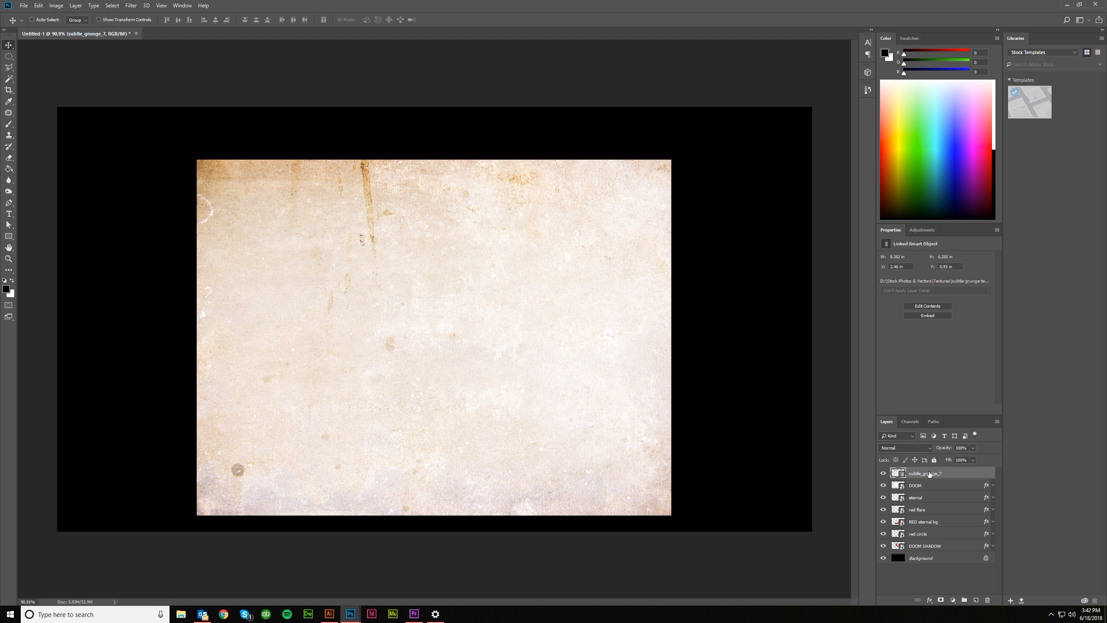
{"action": "right_click", "coordinate": [948, 473]}
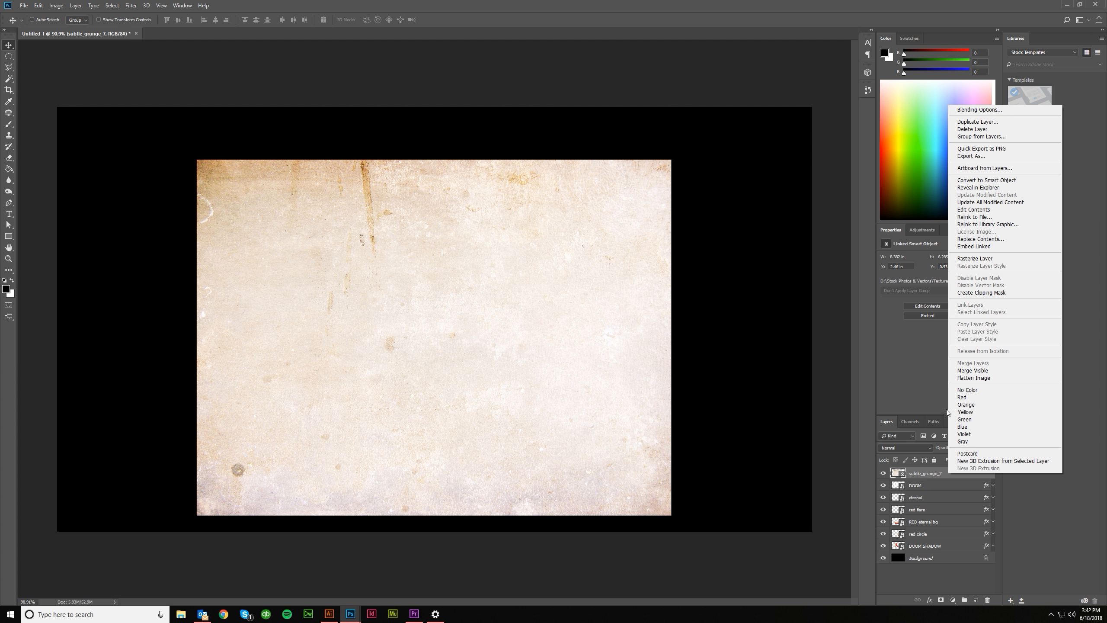
{"action": "left_click", "coordinate": [975, 293]}
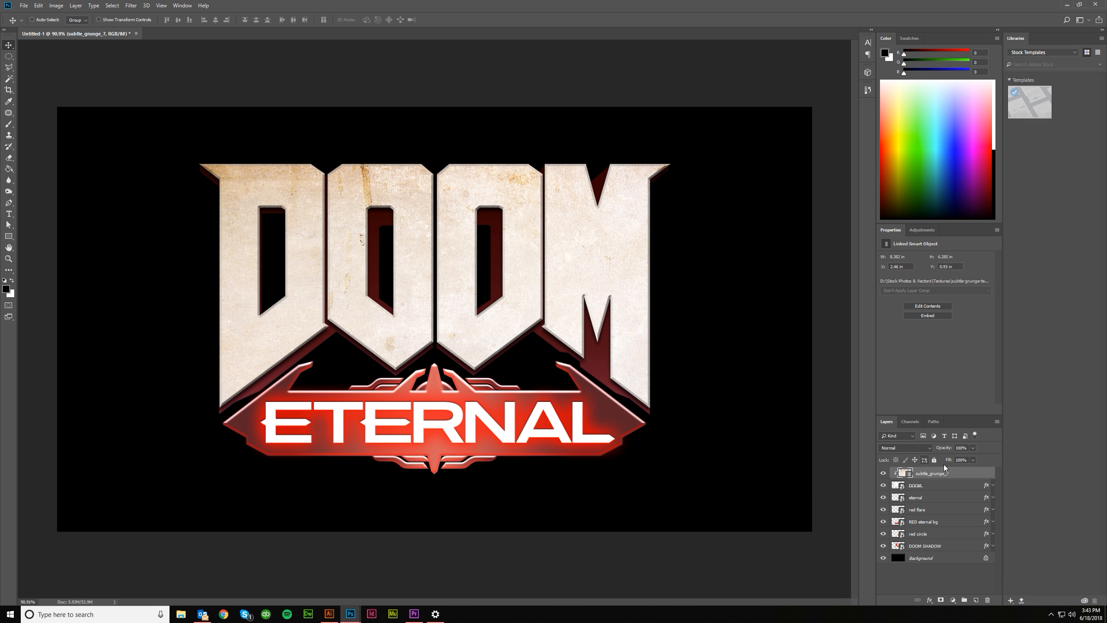
Rasterize the clipped subtle_grunge_7 layer and desaturate it
{"action": "right_click", "coordinate": [962, 473]}
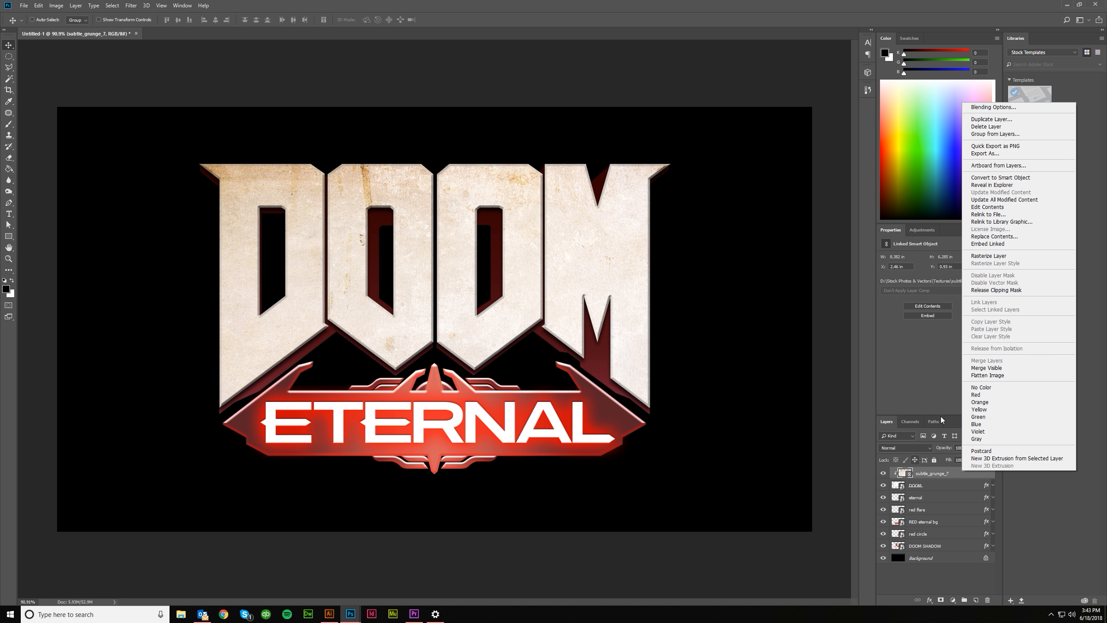
{"action": "left_click", "coordinate": [996, 257]}
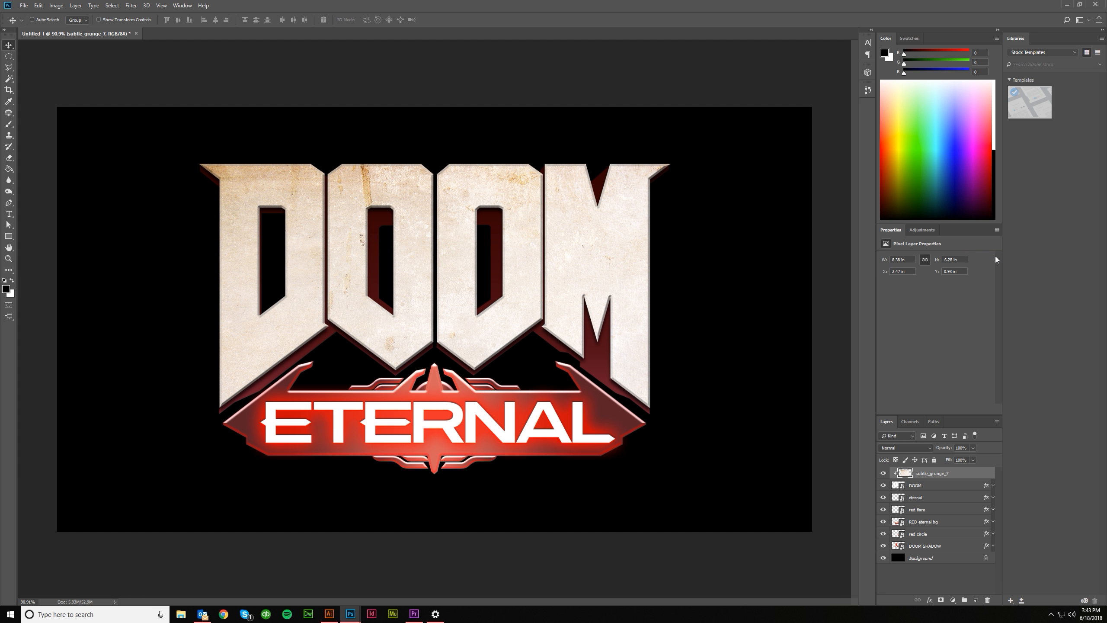
{"action": "left_click", "coordinate": [58, 6]}
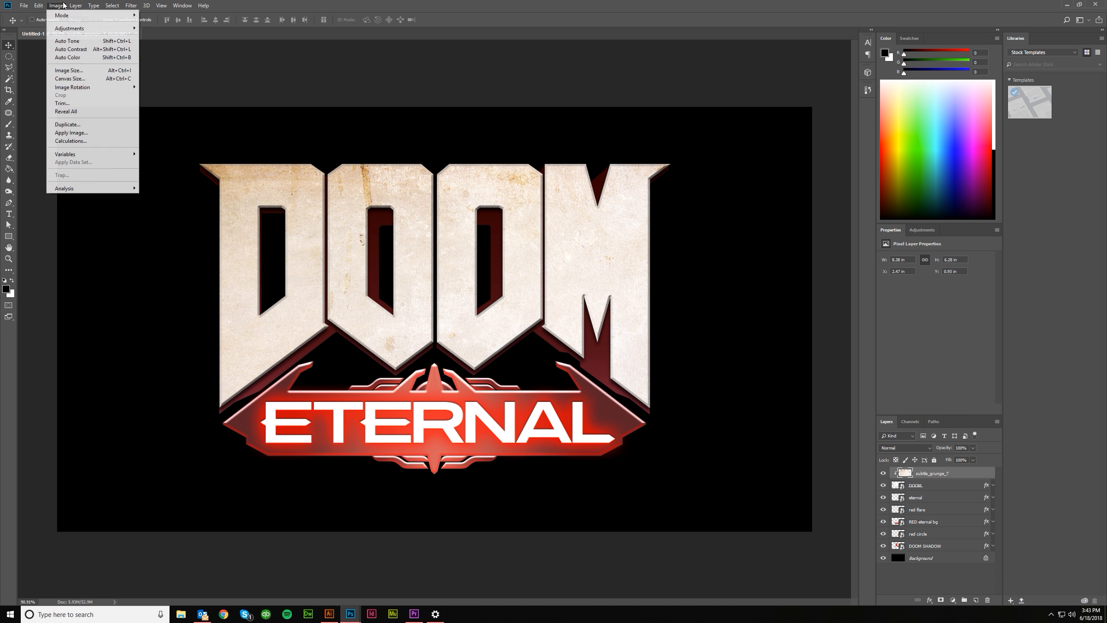
{"action": "mouse_move", "coordinate": [76, 28]}
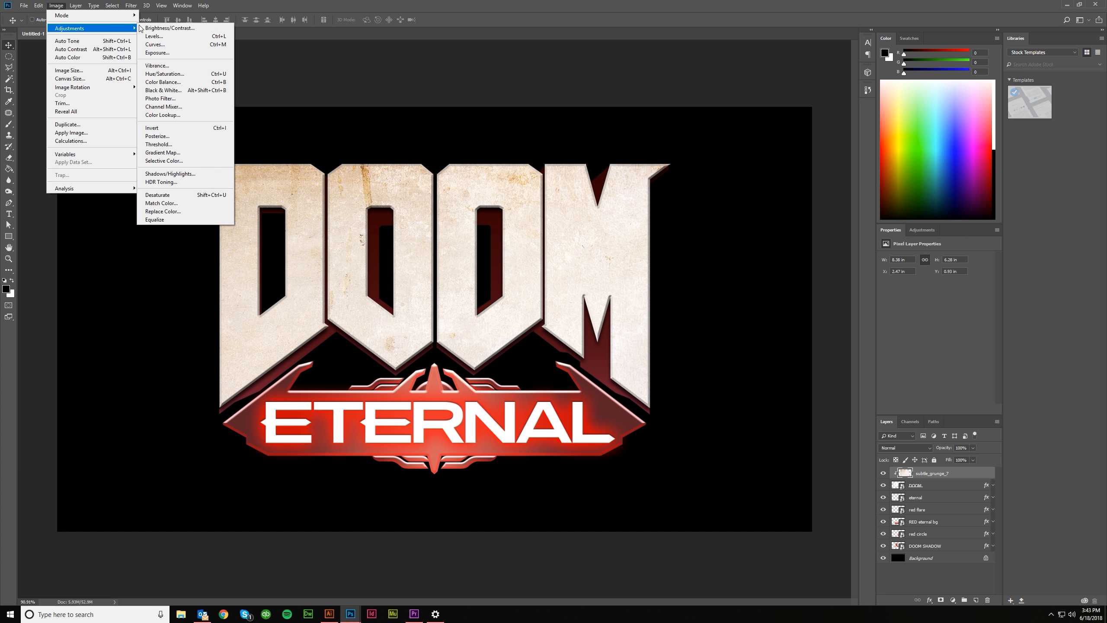
{"action": "left_click", "coordinate": [191, 199]}
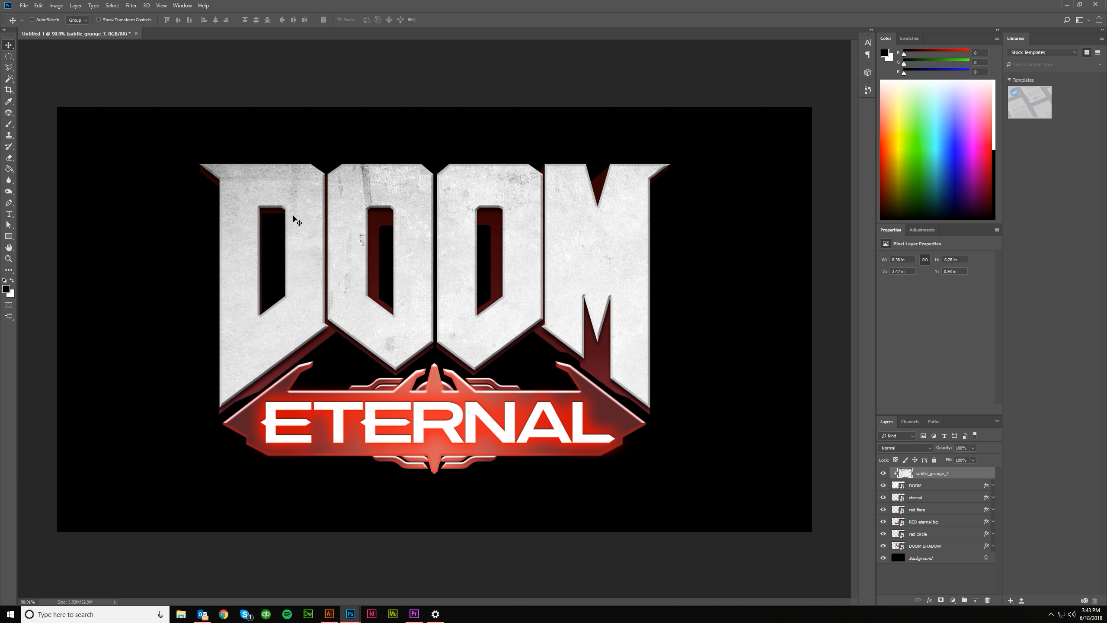
Split the white This Layer Blend If slider on subtle_grunge_7 to about 180 / 255 to fade the texture's light tones
{"action": "double_click", "coordinate": [966, 476]}
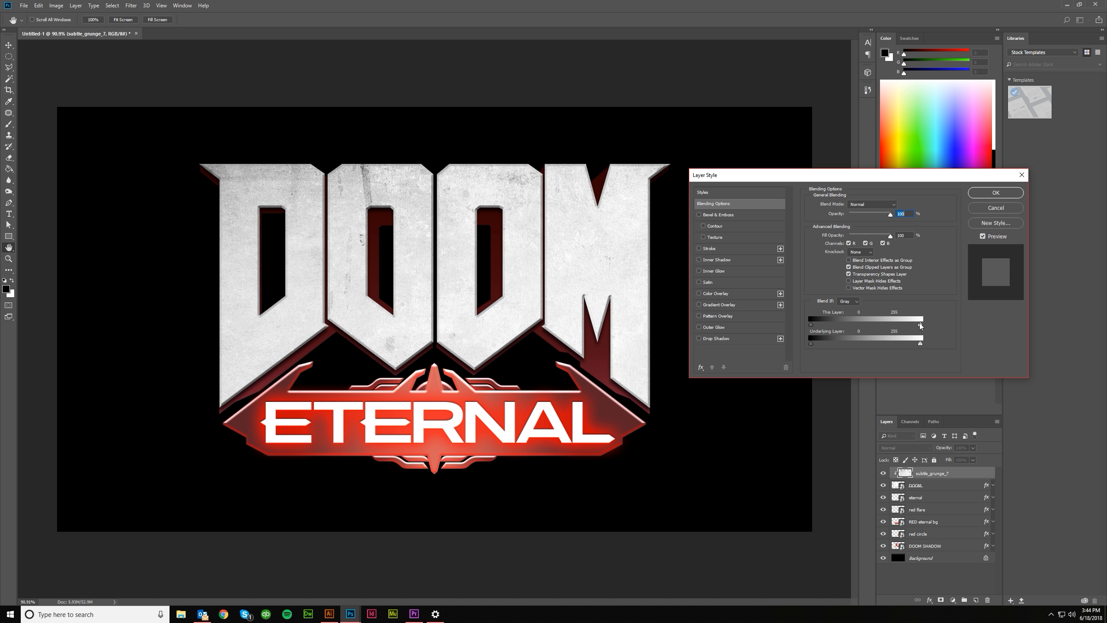
{"action": "left_click_drag", "start_coordinate": [859, 330], "coordinate": [917, 329]}
{"action": "key", "text": "alt"}
{"action": "left_click_drag", "start_coordinate": [918, 328], "coordinate": [895, 326]}
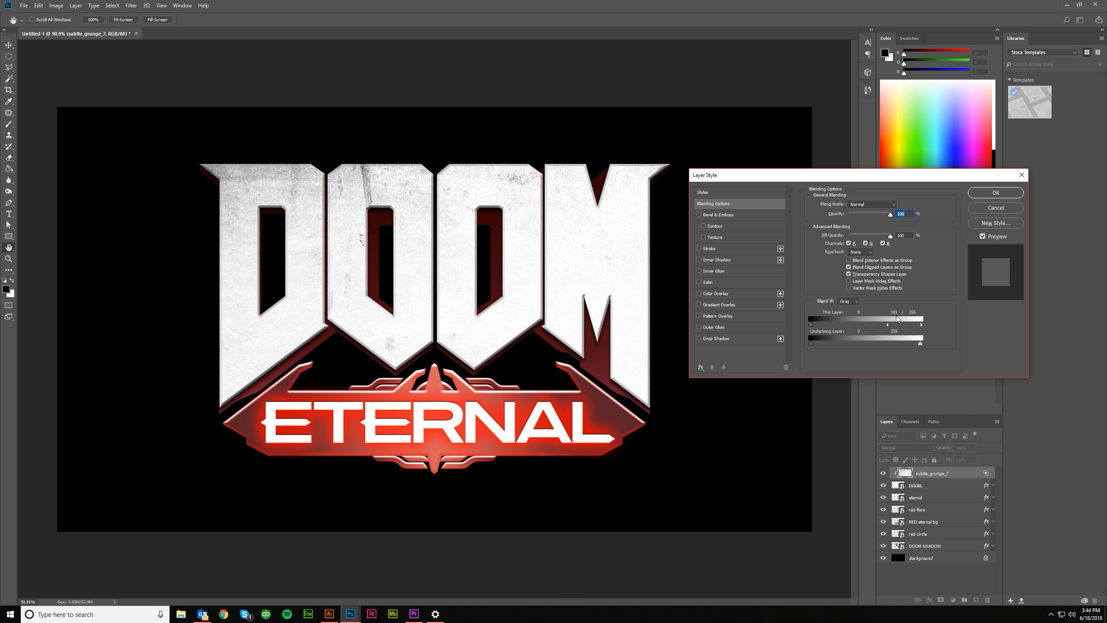
{"action": "left_click", "coordinate": [996, 192]}
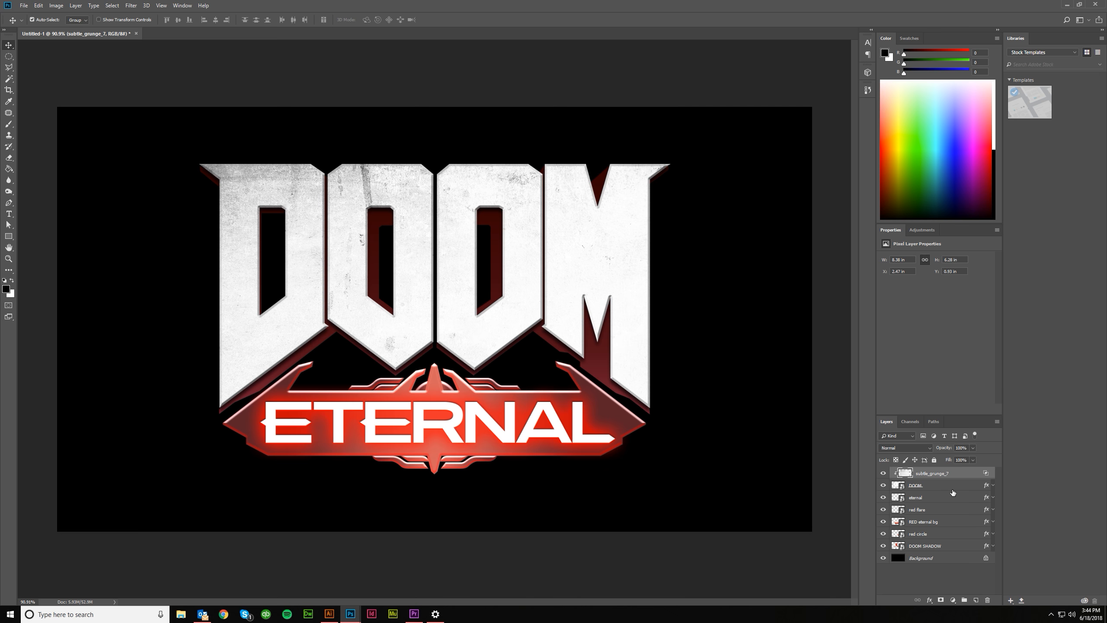
Duplicate the subtle_grunge_7 layer, clip the copy to the DOOM lettering and flip it horizontally
{"action": "key", "text": "ctrl+j"}
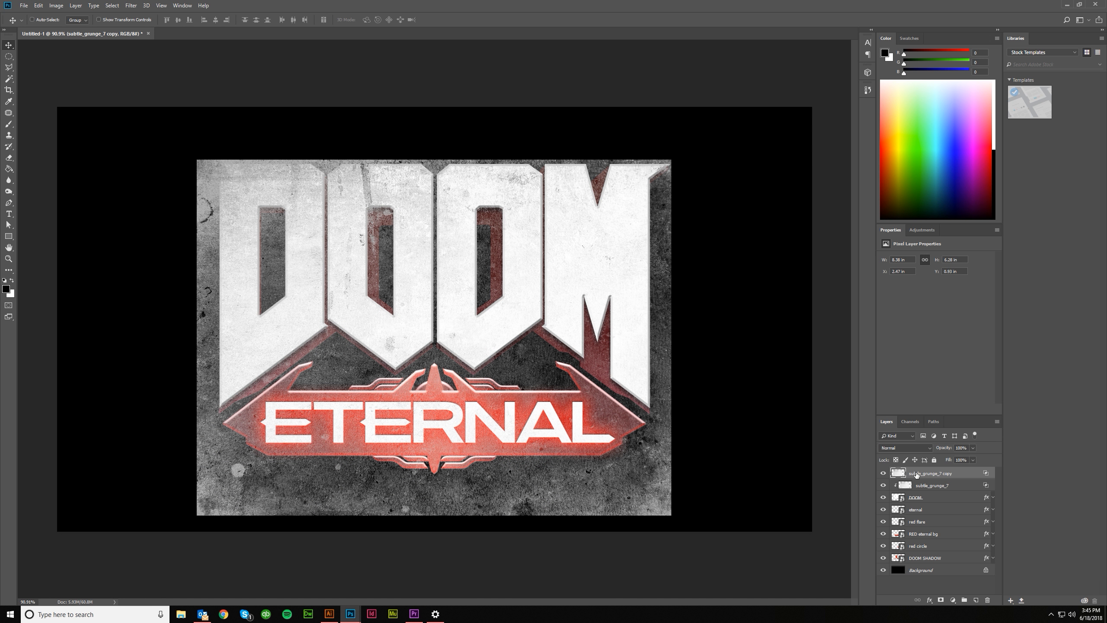
{"action": "right_click", "coordinate": [916, 474]}
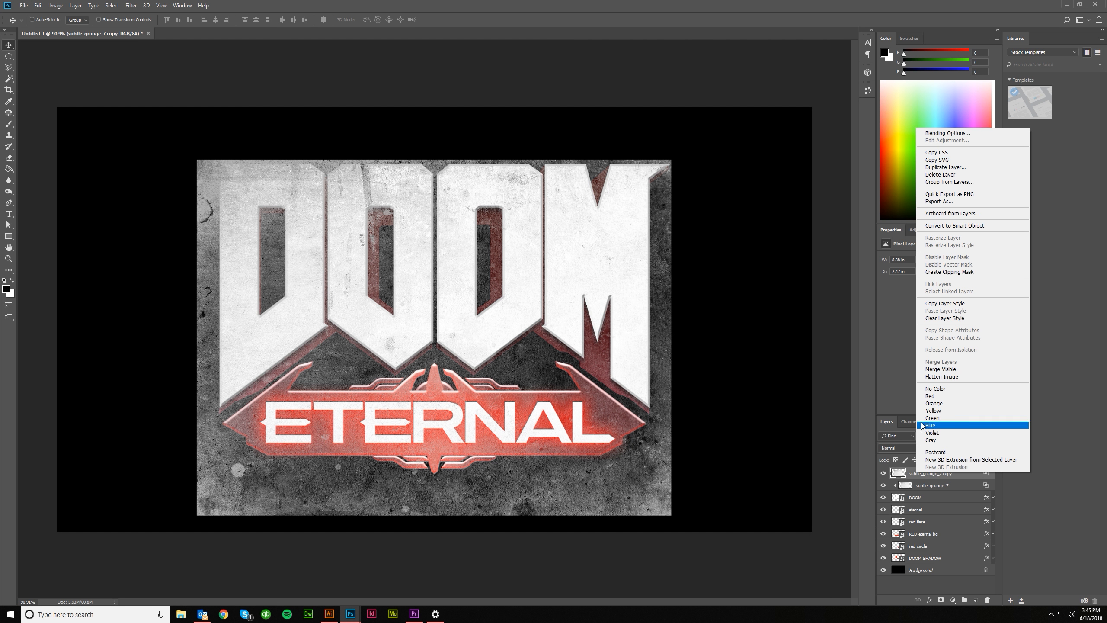
{"action": "left_click", "coordinate": [967, 272]}
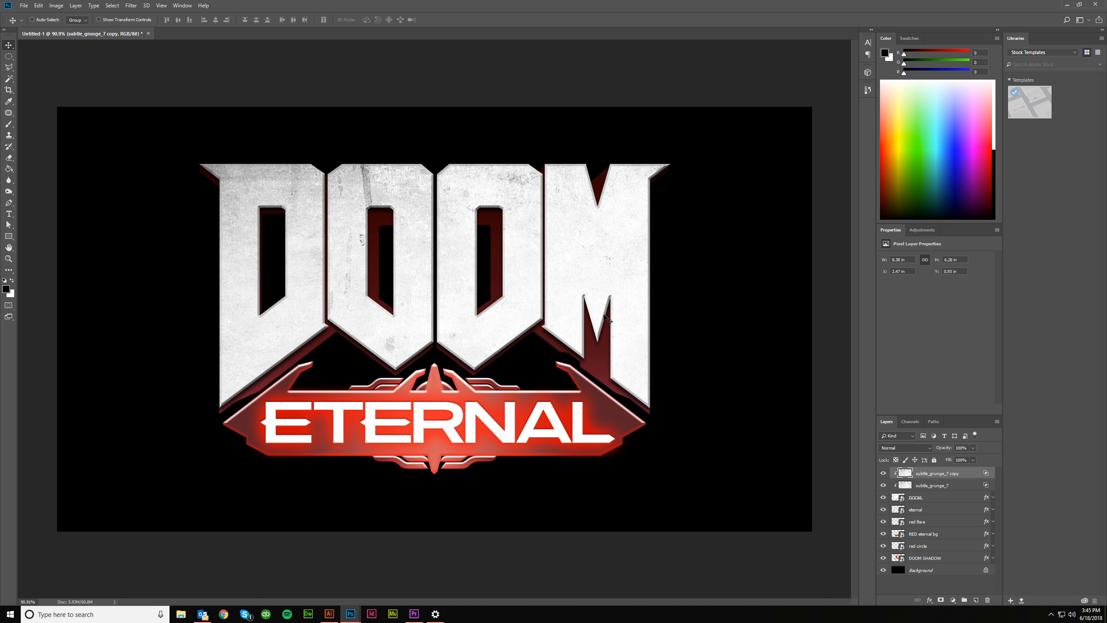
{"action": "left_click", "coordinate": [38, 5]}
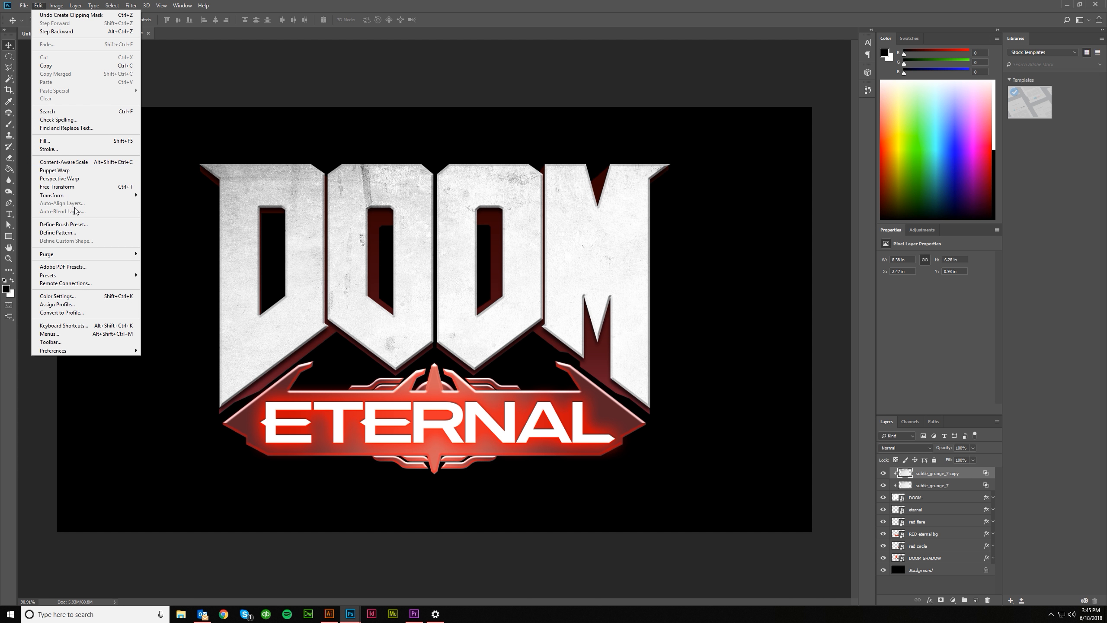
{"action": "mouse_move", "coordinate": [71, 194]}
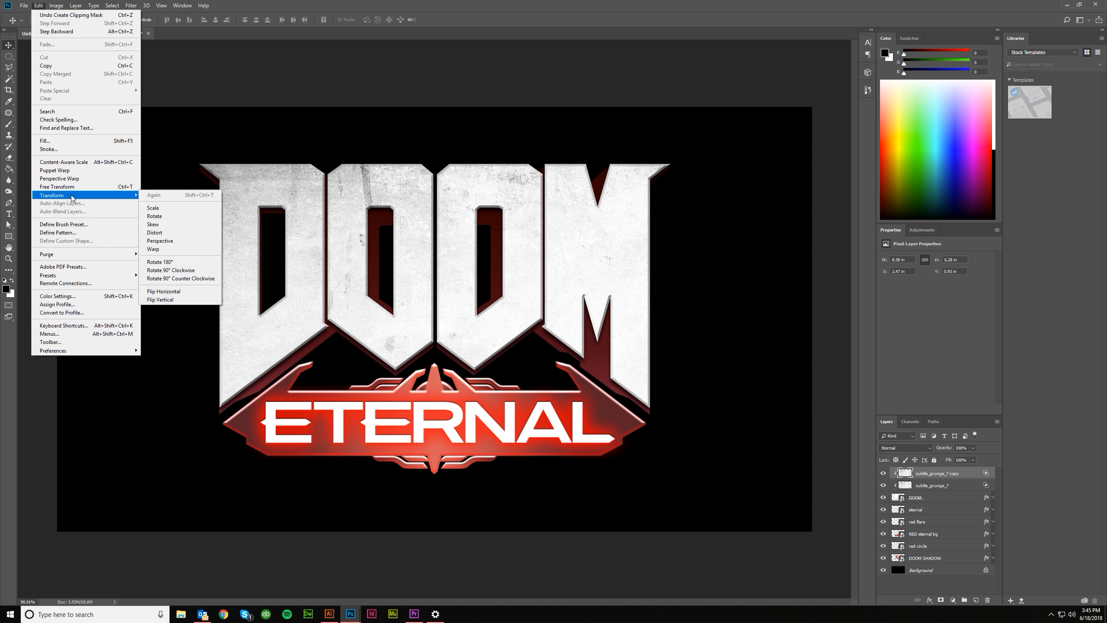
{"action": "left_click", "coordinate": [183, 292]}
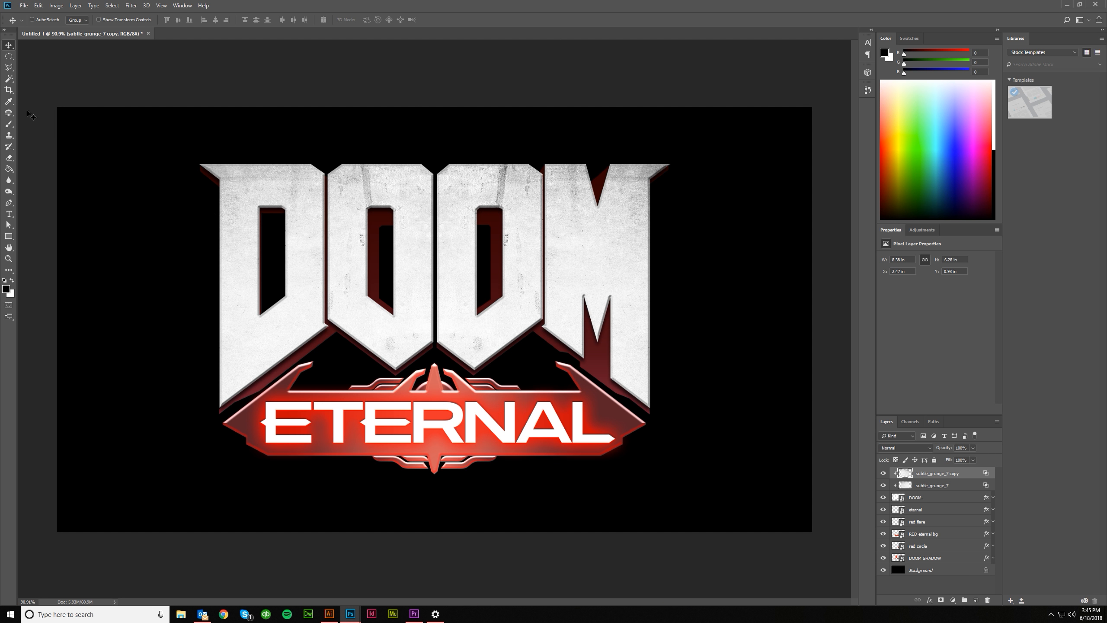
Erase the dark streak on the second O and the middle of the M from the texture copy with a soft 125 px eraser
{"action": "left_click", "coordinate": [9, 158]}
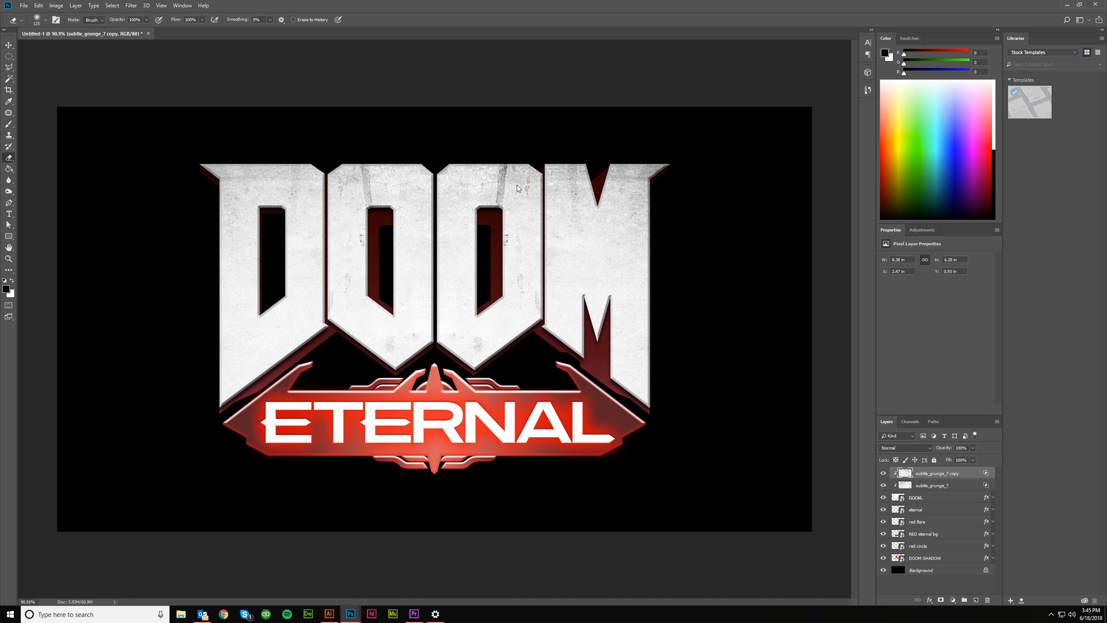
{"action": "left_click", "coordinate": [46, 20]}
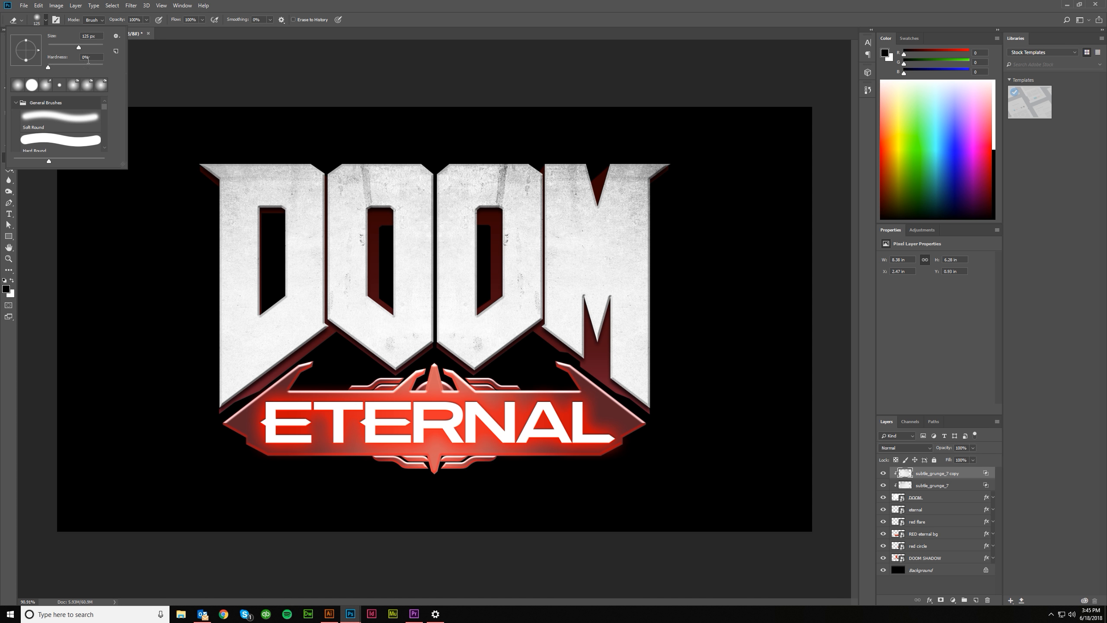
{"action": "double_click", "coordinate": [407, 6]}
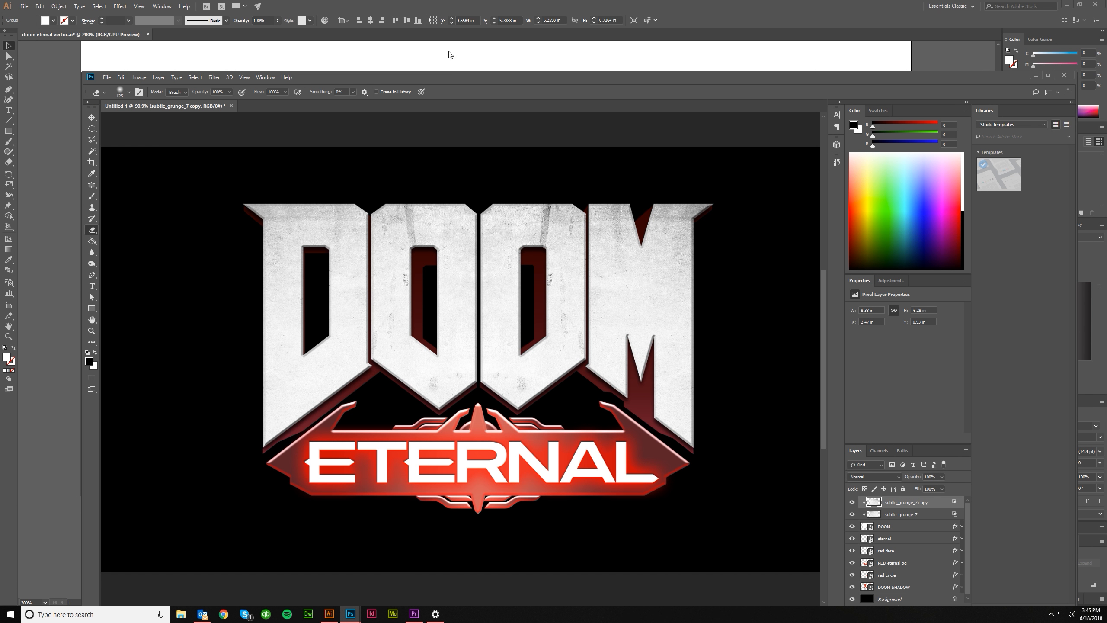
{"action": "double_click", "coordinate": [444, 75]}
{"action": "mouse_move", "coordinate": [478, 135]}
{"action": "left_mouse_down"}
{"action": "mouse_move", "coordinate": [461, 207]}
{"action": "mouse_move", "coordinate": [445, 123]}
{"action": "mouse_move", "coordinate": [452, 154]}
{"action": "left_mouse_up"}
{"action": "mouse_move", "coordinate": [475, 301]}
{"action": "left_mouse_down"}
{"action": "mouse_move", "coordinate": [498, 273]}
{"action": "mouse_move", "coordinate": [483, 212]}
{"action": "left_mouse_up"}
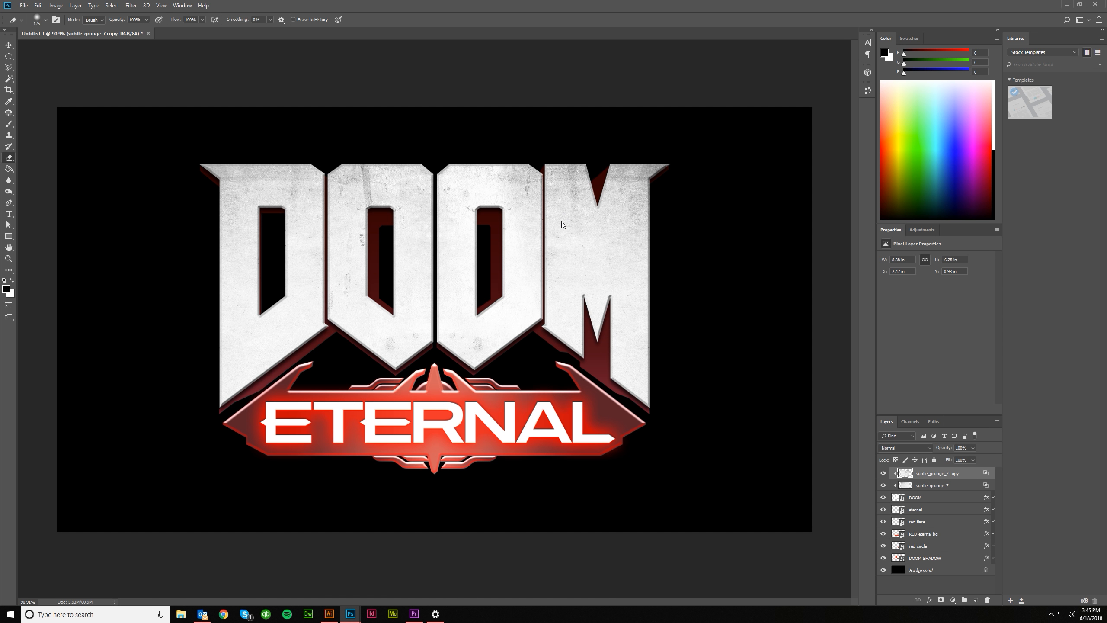
{"action": "mouse_move", "coordinate": [506, 269]}
{"action": "left_mouse_down"}
{"action": "mouse_move", "coordinate": [507, 255]}
{"action": "mouse_move", "coordinate": [563, 257]}
{"action": "mouse_move", "coordinate": [510, 248]}
{"action": "left_mouse_up"}
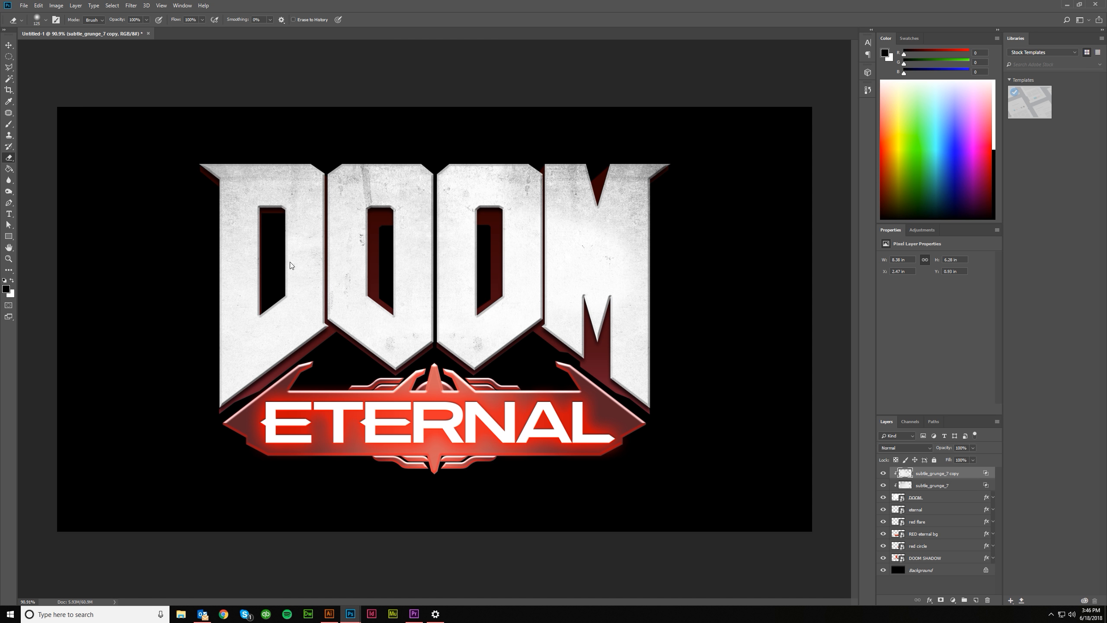
Erase patches of the original subtle_grunge_7 layer over the D, the second O and the middle of the M
{"action": "left_click", "coordinate": [956, 489]}
{"action": "mouse_move", "coordinate": [311, 246]}
{"action": "left_mouse_down"}
{"action": "mouse_move", "coordinate": [314, 279]}
{"action": "mouse_move", "coordinate": [301, 225]}
{"action": "mouse_move", "coordinate": [280, 241]}
{"action": "mouse_move", "coordinate": [268, 172]}
{"action": "mouse_move", "coordinate": [298, 201]}
{"action": "left_mouse_up"}
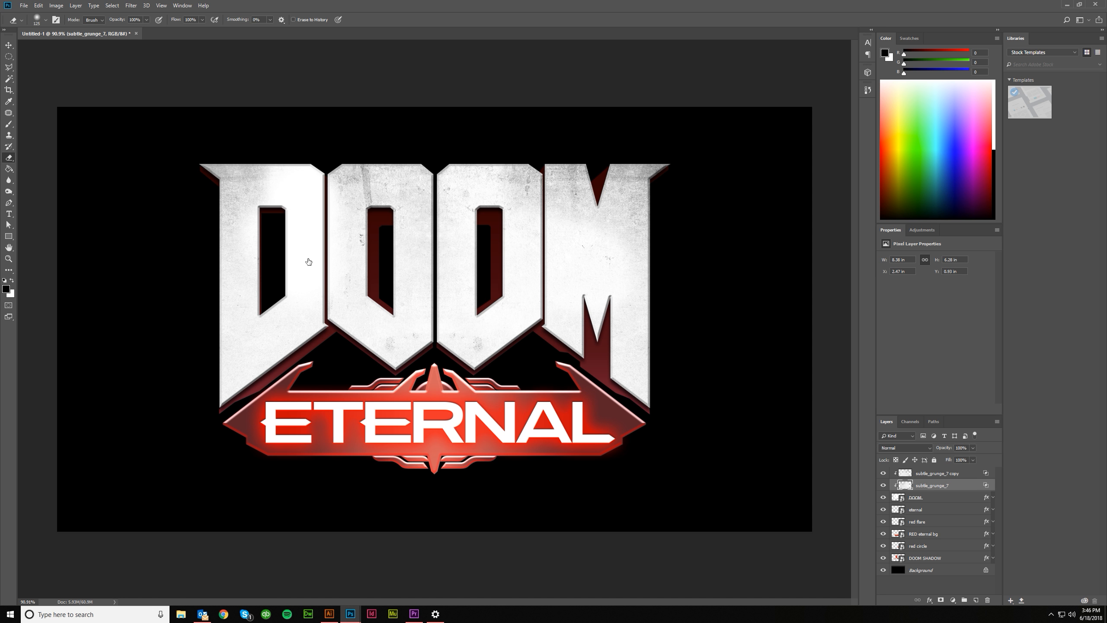
{"action": "mouse_move", "coordinate": [250, 279]}
{"action": "left_mouse_down"}
{"action": "mouse_move", "coordinate": [228, 215]}
{"action": "mouse_move", "coordinate": [219, 324]}
{"action": "left_mouse_up"}
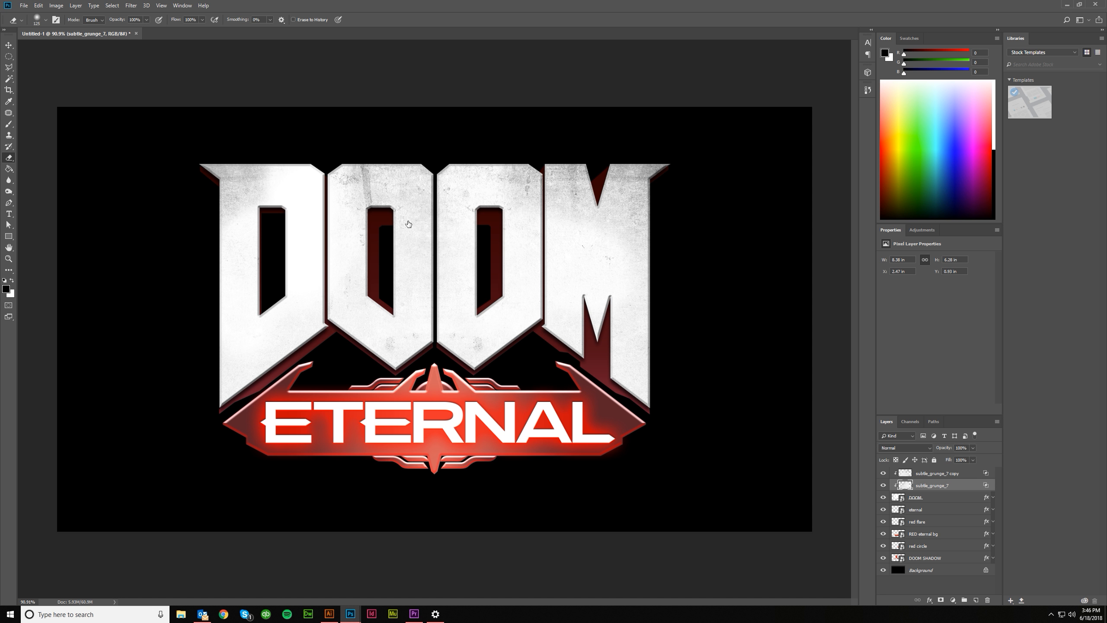
{"action": "left_click_drag", "start_coordinate": [487, 176], "coordinate": [497, 195]}
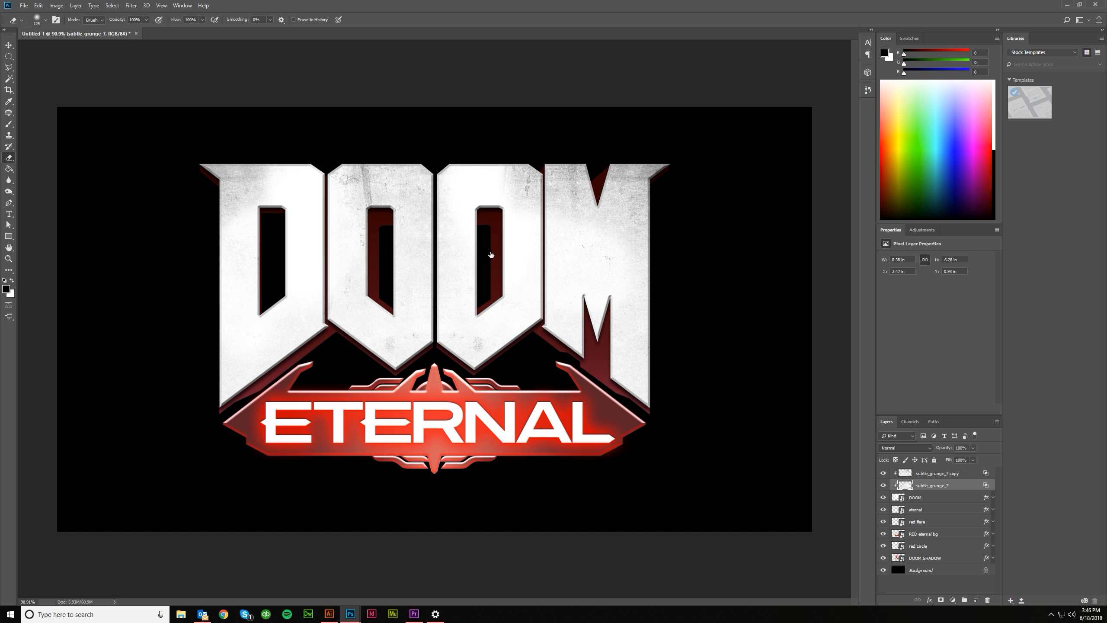
{"action": "key", "text": "ctrl+z"}
{"action": "key", "text": "ctrl+z"}
{"action": "mouse_move", "coordinate": [534, 243]}
{"action": "left_mouse_down"}
{"action": "mouse_move", "coordinate": [602, 231]}
{"action": "mouse_move", "coordinate": [681, 308]}
{"action": "mouse_move", "coordinate": [658, 227]}
{"action": "mouse_move", "coordinate": [628, 230]}
{"action": "left_mouse_up"}
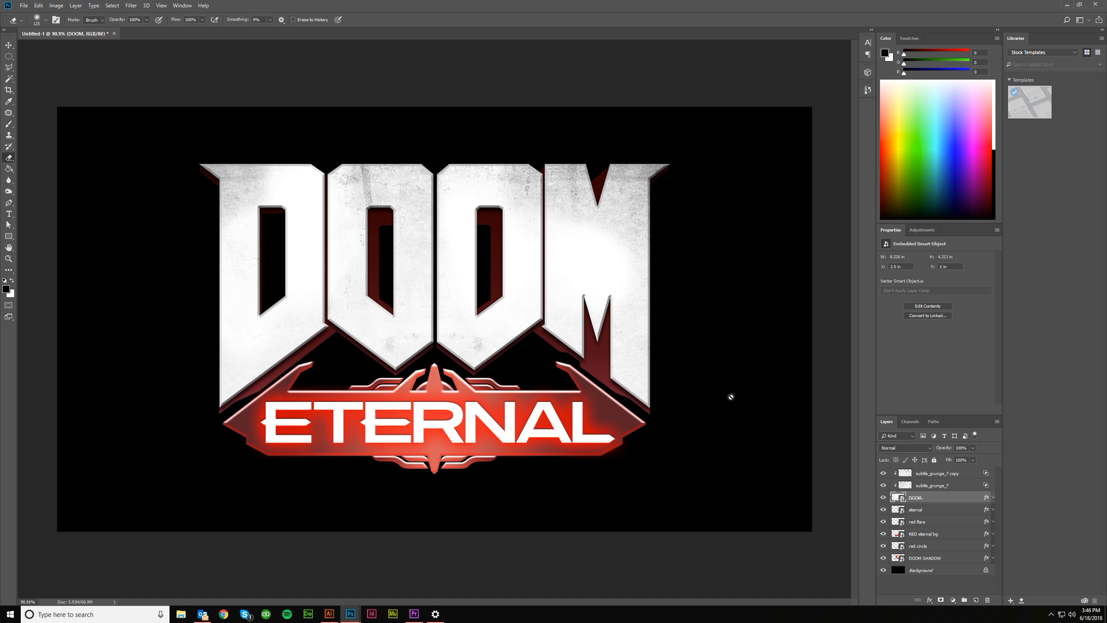
Toggle the subtle_grunge_7 copy to compare, and erase its texture along the outer stem of the M
{"action": "left_click", "coordinate": [937, 474]}
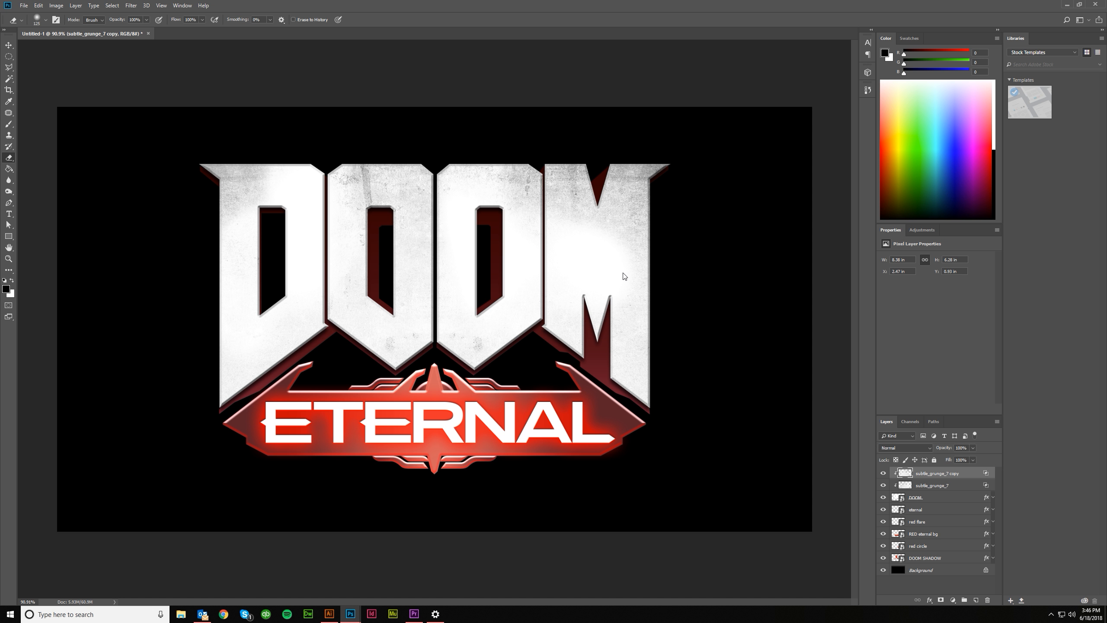
{"action": "left_click", "coordinate": [883, 473]}
{"action": "left_click", "coordinate": [883, 474]}
{"action": "left_click_drag", "start_coordinate": [661, 299], "coordinate": [641, 262]}
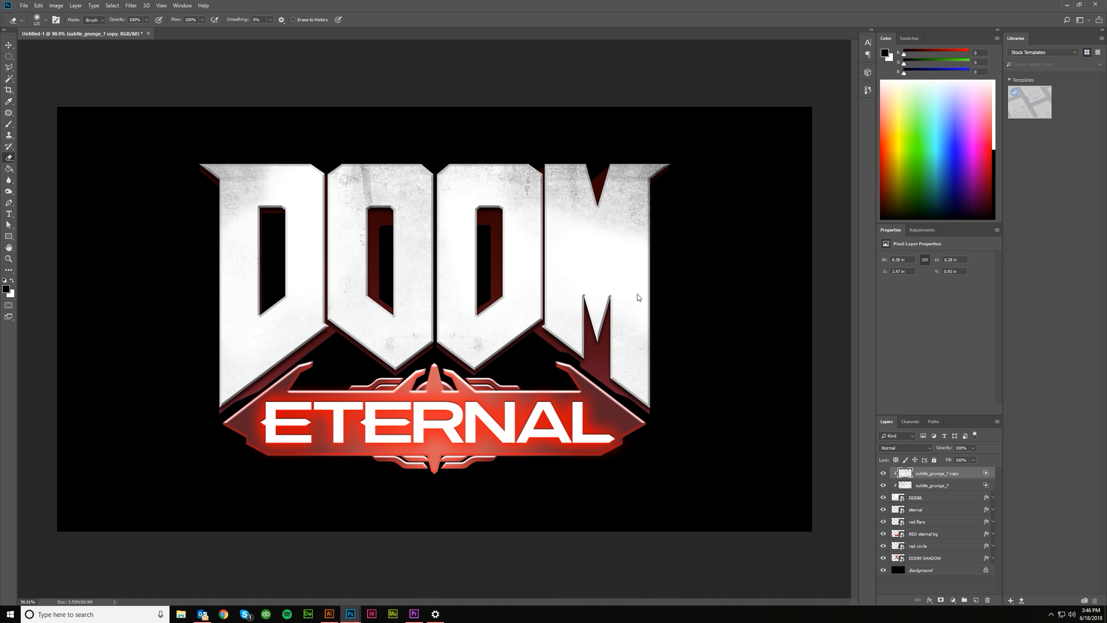
{"action": "scroll", "coordinate": [642, 312], "scroll_direction": "down", "scroll_amount": 4}
{"action": "scroll", "coordinate": [398, 301], "scroll_direction": "up", "scroll_amount": 5}
{"action": "scroll", "coordinate": [492, 314], "scroll_direction": "down", "scroll_amount": 3}
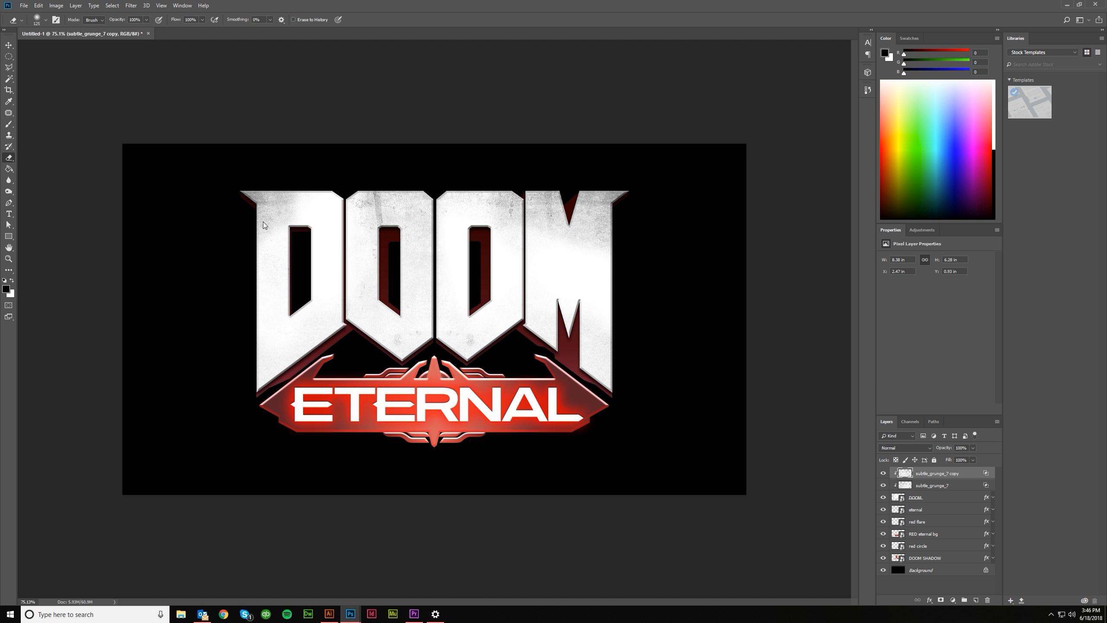
{"action": "key", "text": "ctrl+z"}
Enlarge the eraser and fade the original subtle_grunge_7 texture along the lower outer stem of the D
{"action": "left_click", "coordinate": [923, 487]}
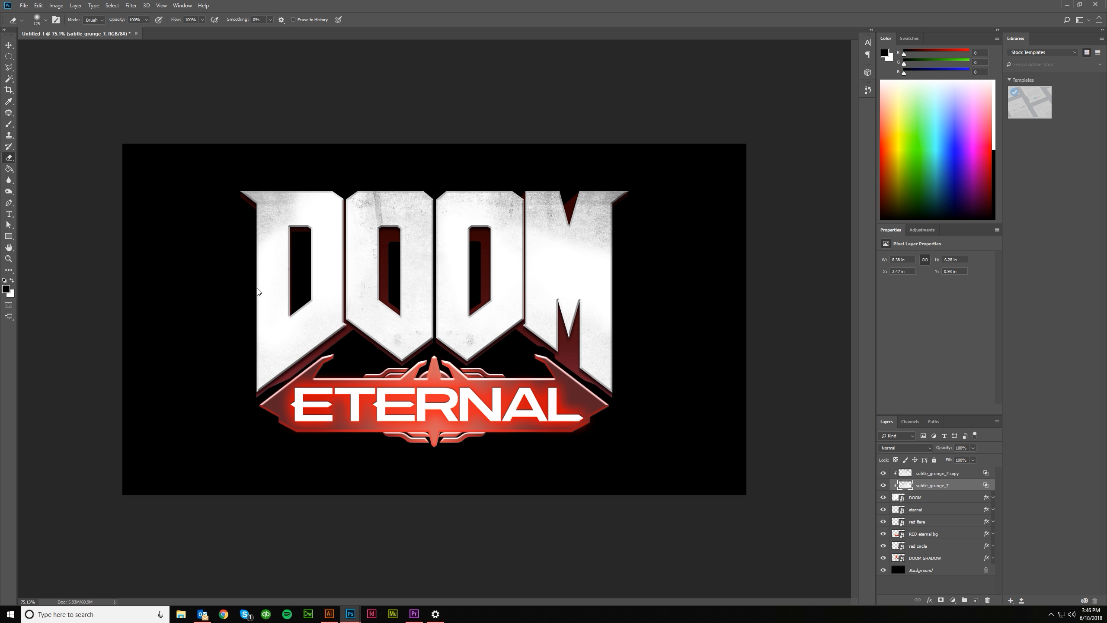
{"action": "key", "text": "bracketright"}
{"action": "key", "text": "bracketright"}
{"action": "key", "text": "bracketright"}
{"action": "key", "text": "bracketleft"}
{"action": "key", "text": "bracketleft"}
{"action": "mouse_move", "coordinate": [249, 308]}
{"action": "left_mouse_down"}
{"action": "mouse_move", "coordinate": [244, 283]}
{"action": "mouse_move", "coordinate": [268, 296]}
{"action": "left_mouse_up"}
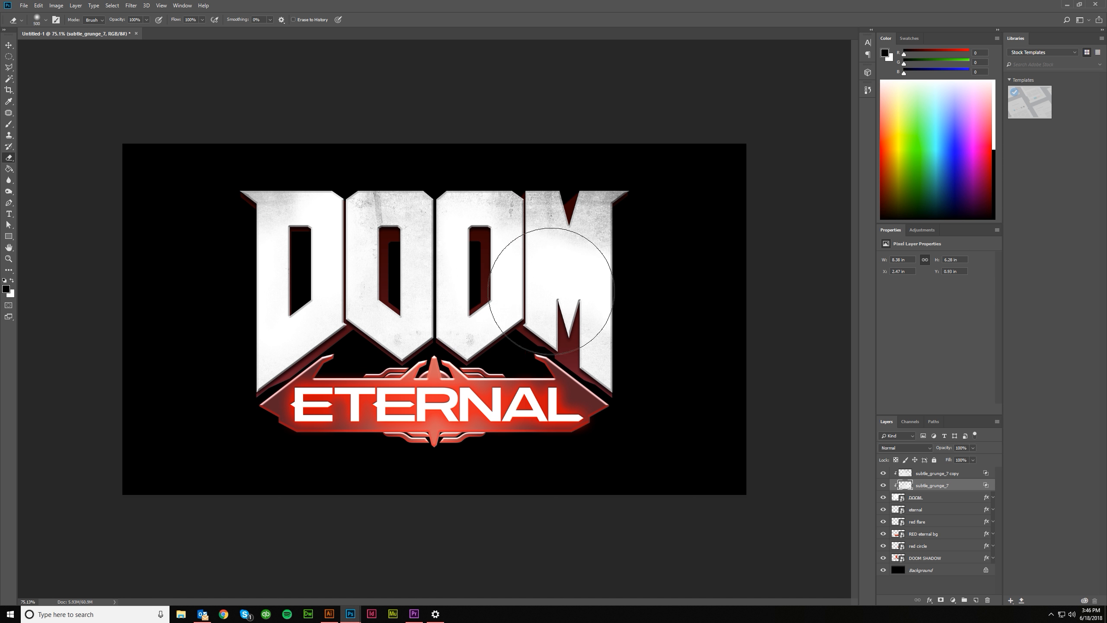
Erase the subtle_grunge_7 copy with broad strokes across the lower M and both O's
{"action": "left_click", "coordinate": [939, 475]}
{"action": "mouse_move", "coordinate": [584, 324]}
{"action": "left_mouse_down"}
{"action": "mouse_move", "coordinate": [595, 279]}
{"action": "mouse_move", "coordinate": [593, 292]}
{"action": "mouse_move", "coordinate": [516, 291]}
{"action": "mouse_move", "coordinate": [414, 262]}
{"action": "mouse_move", "coordinate": [345, 294]}
{"action": "mouse_move", "coordinate": [279, 353]}
{"action": "mouse_move", "coordinate": [585, 410]}
{"action": "mouse_move", "coordinate": [531, 269]}
{"action": "mouse_move", "coordinate": [392, 279]}
{"action": "mouse_move", "coordinate": [406, 267]}
{"action": "mouse_move", "coordinate": [579, 279]}
{"action": "mouse_move", "coordinate": [566, 291]}
{"action": "mouse_move", "coordinate": [460, 276]}
{"action": "left_mouse_up"}
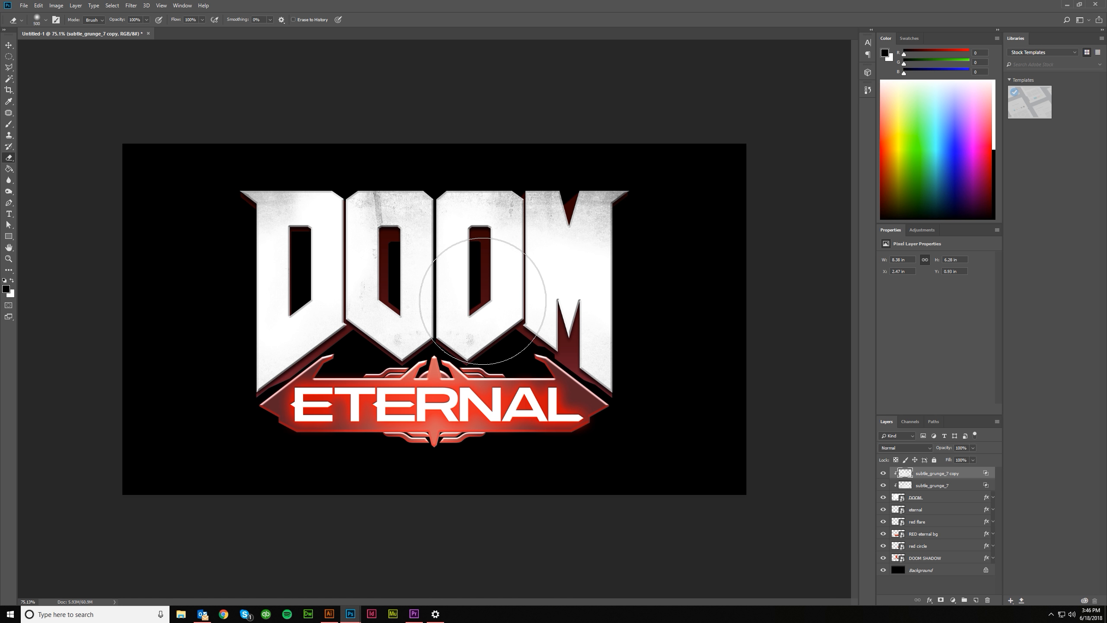
{"action": "mouse_move", "coordinate": [483, 301]}
{"action": "left_mouse_down"}
{"action": "mouse_move", "coordinate": [370, 262]}
{"action": "mouse_move", "coordinate": [333, 270]}
{"action": "mouse_move", "coordinate": [347, 261]}
{"action": "mouse_move", "coordinate": [375, 283]}
{"action": "left_mouse_up"}
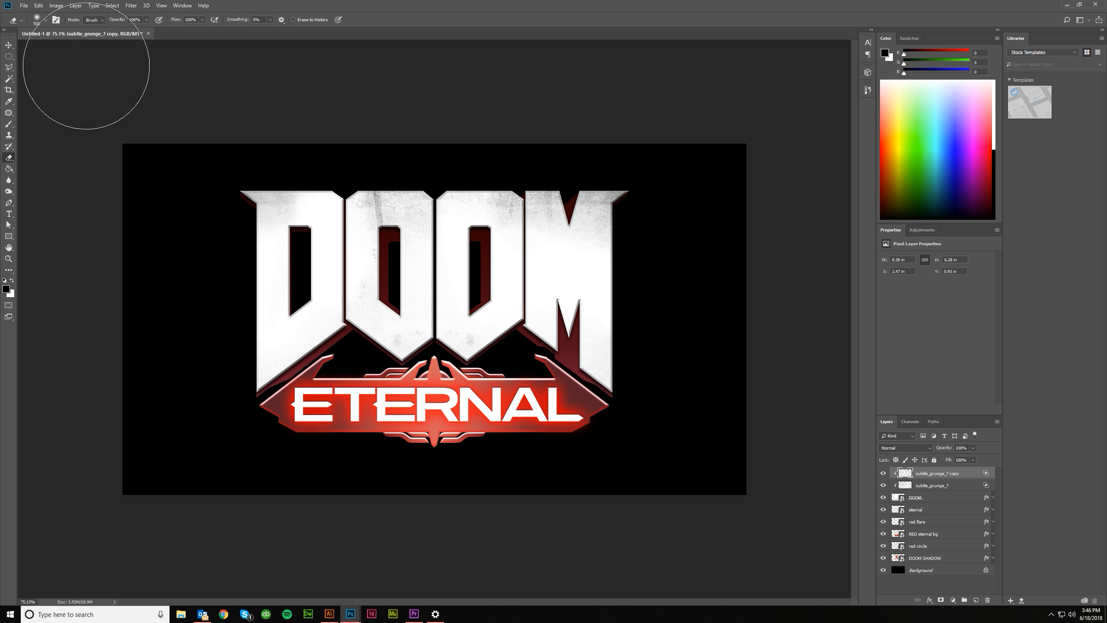
{"action": "left_click", "coordinate": [46, 21]}
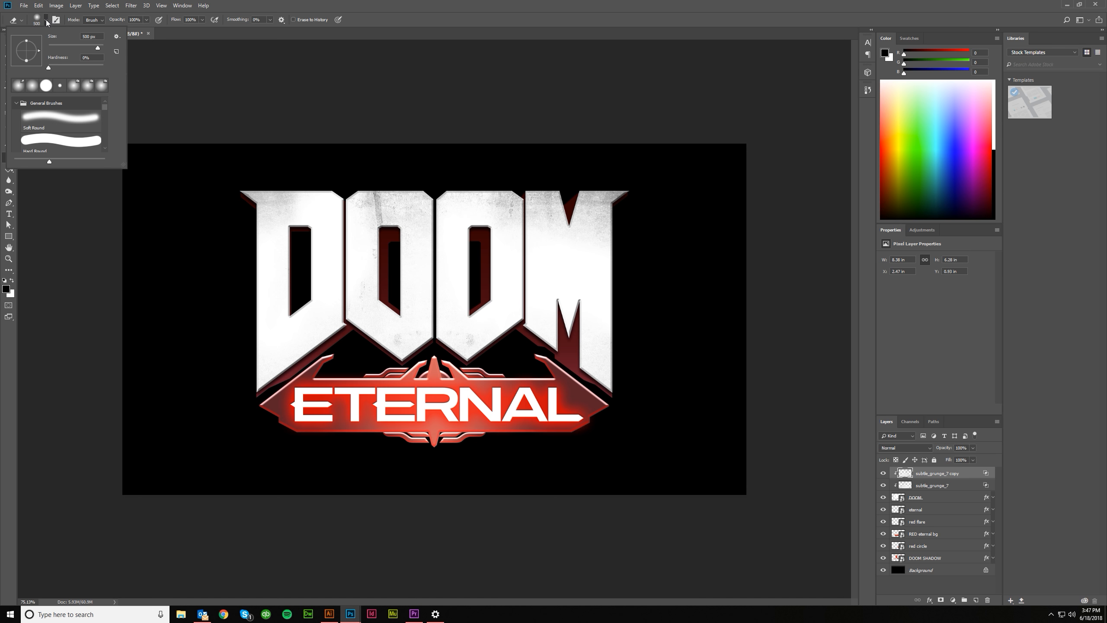
{"action": "left_click", "coordinate": [397, 4]}
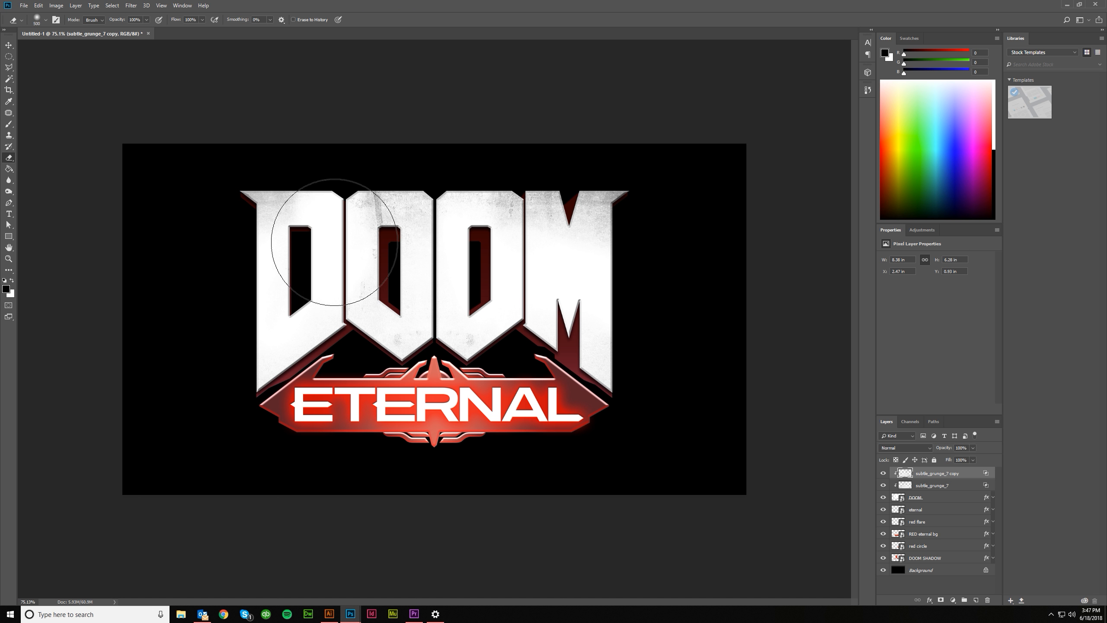
{"action": "left_click", "coordinate": [921, 487]}
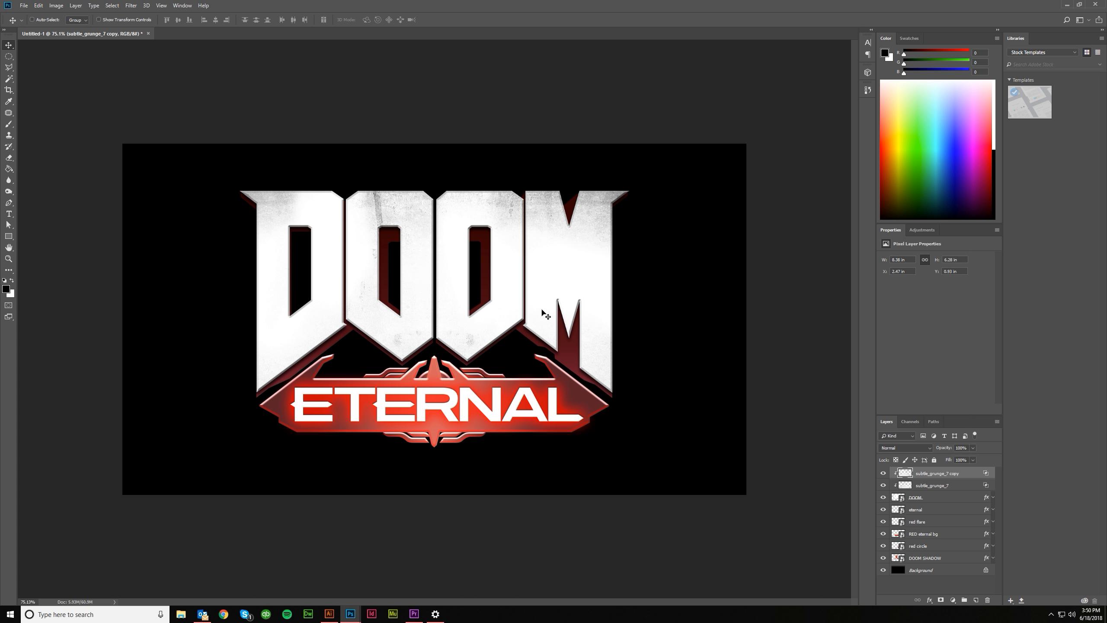
Place DSC_0081.jpg as a linked file and scale it to about 53% so it covers the DOOM lettering
{"action": "left_click", "coordinate": [23, 5]}
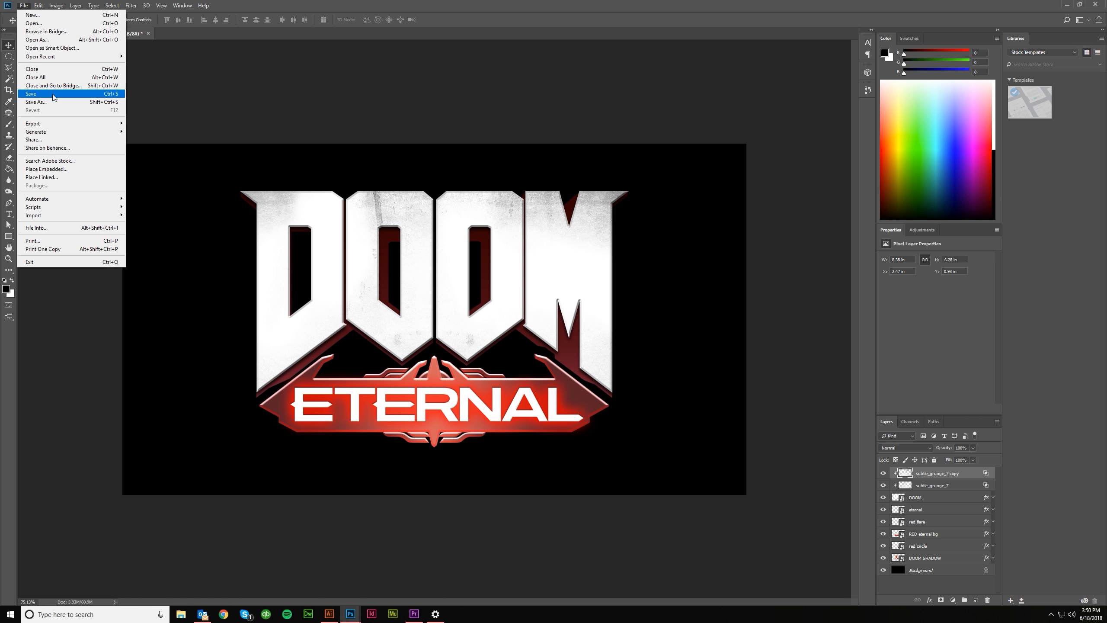
{"action": "left_click", "coordinate": [57, 179]}
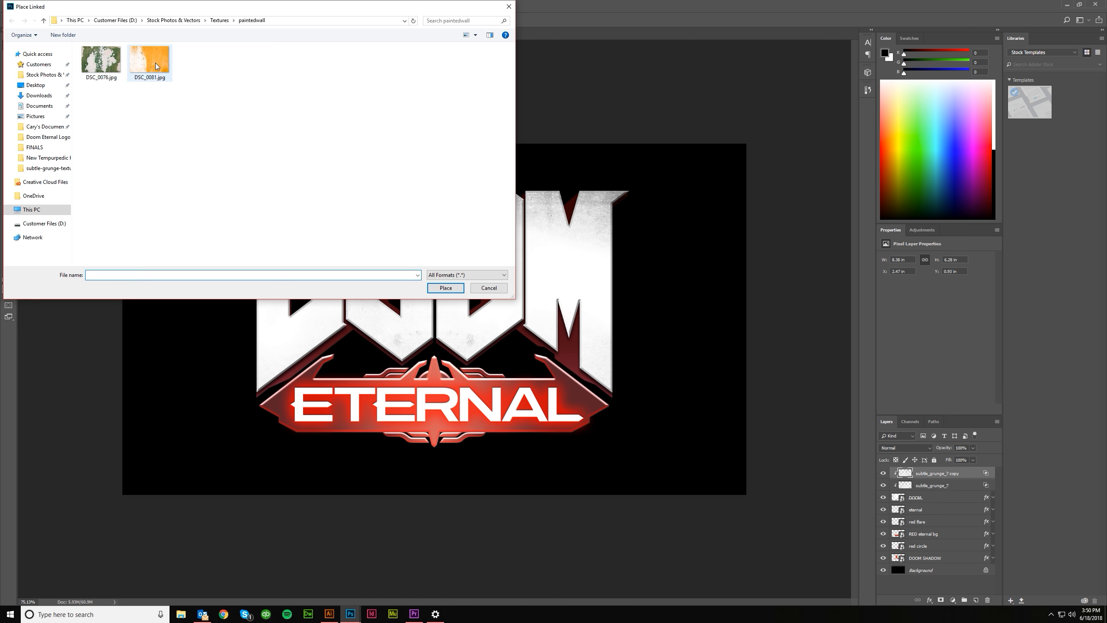
{"action": "double_click", "coordinate": [156, 62]}
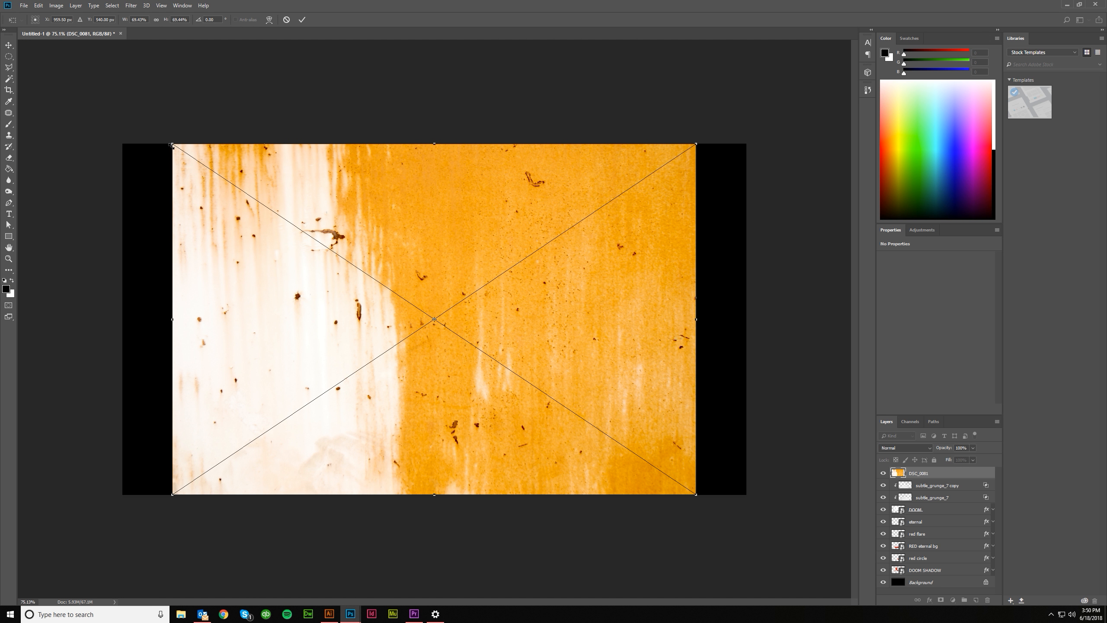
{"action": "left_click_drag", "start_coordinate": [172, 145], "coordinate": [236, 185]}
{"action": "mouse_move", "coordinate": [536, 384]}
{"action": "left_mouse_down"}
{"action": "mouse_move", "coordinate": [536, 352]}
{"action": "mouse_move", "coordinate": [537, 377]}
{"action": "left_mouse_up"}
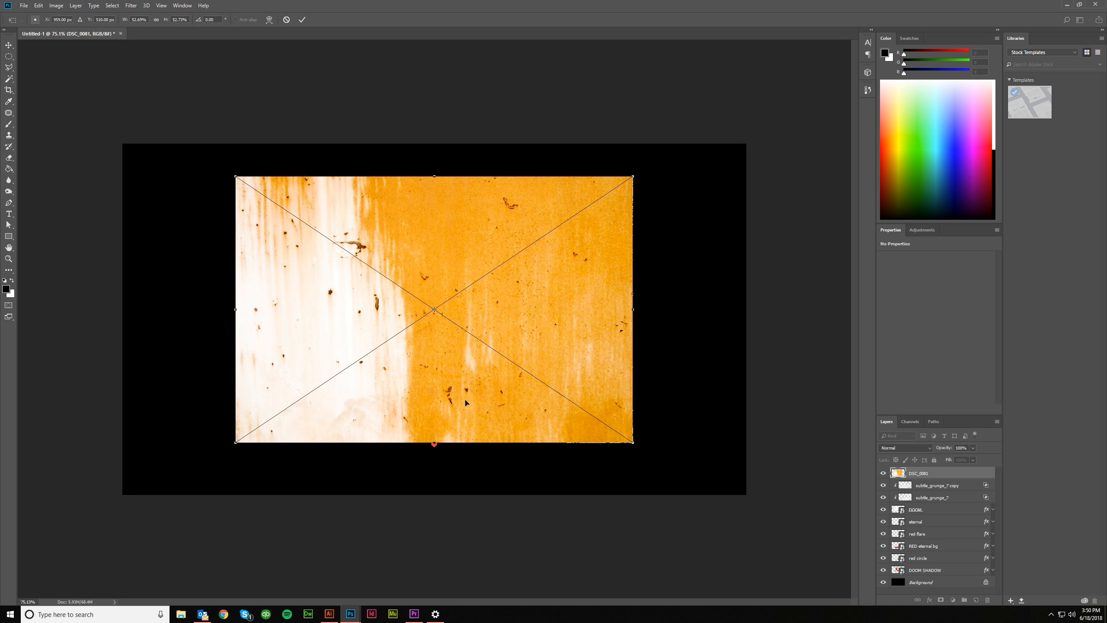
{"action": "left_click", "coordinate": [301, 19]}
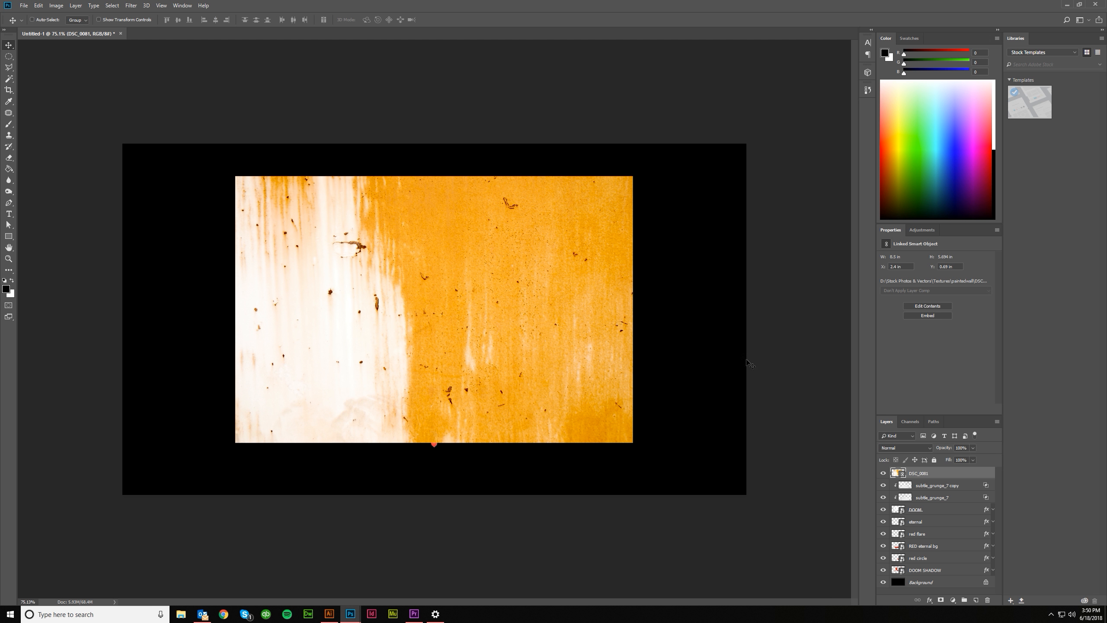
Clip the DSC_0081 painted-wall texture to the DOOM lettering and rasterize its layer
{"action": "right_click", "coordinate": [931, 474]}
{"action": "left_click", "coordinate": [976, 292]}
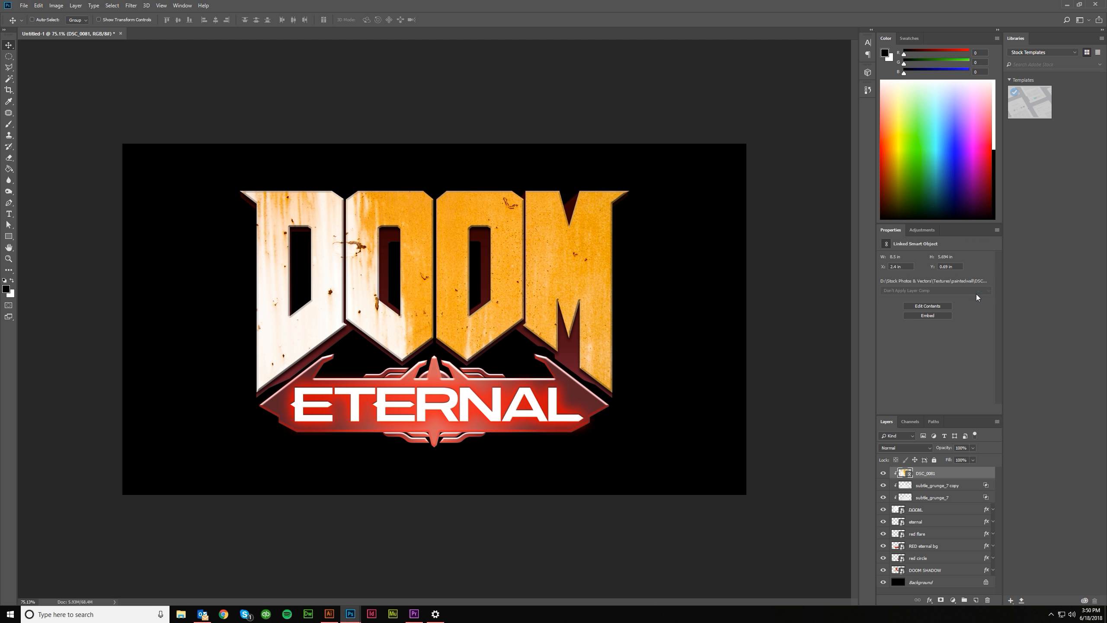
{"action": "right_click", "coordinate": [965, 473]}
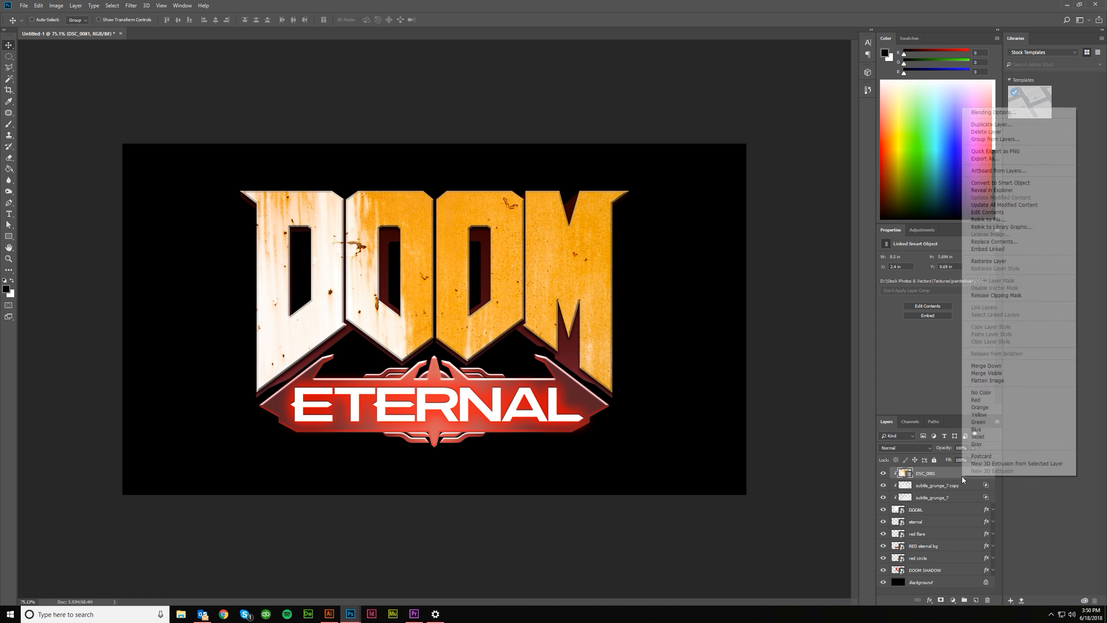
{"action": "left_click", "coordinate": [993, 261]}
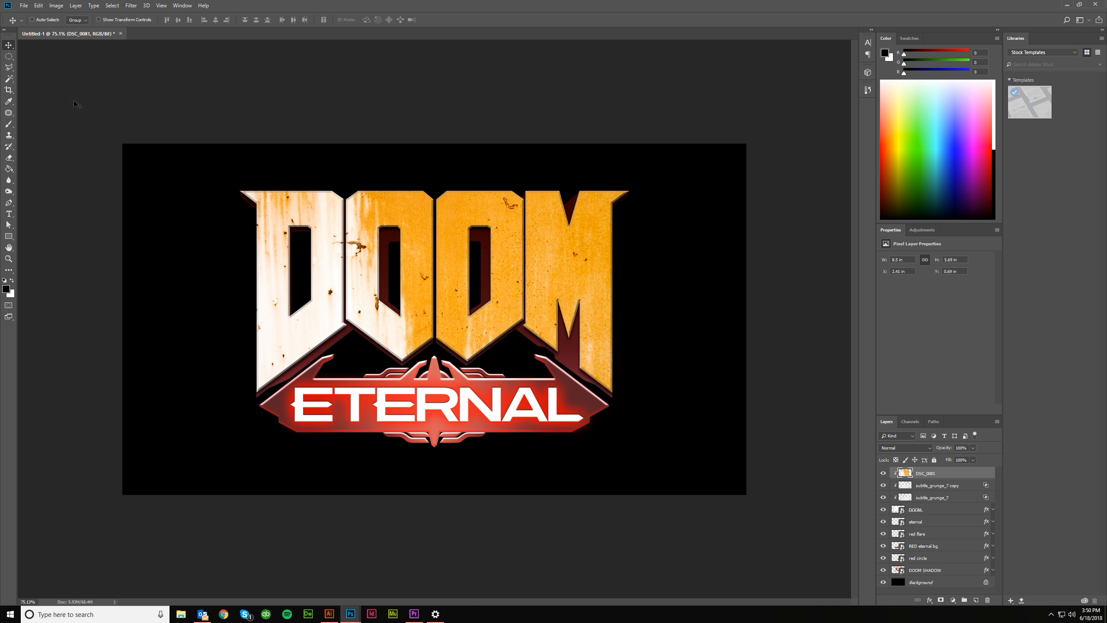
Desaturate the DSC_0081 texture to remove its orange colour
{"action": "left_click", "coordinate": [56, 6]}
{"action": "mouse_move", "coordinate": [75, 33]}
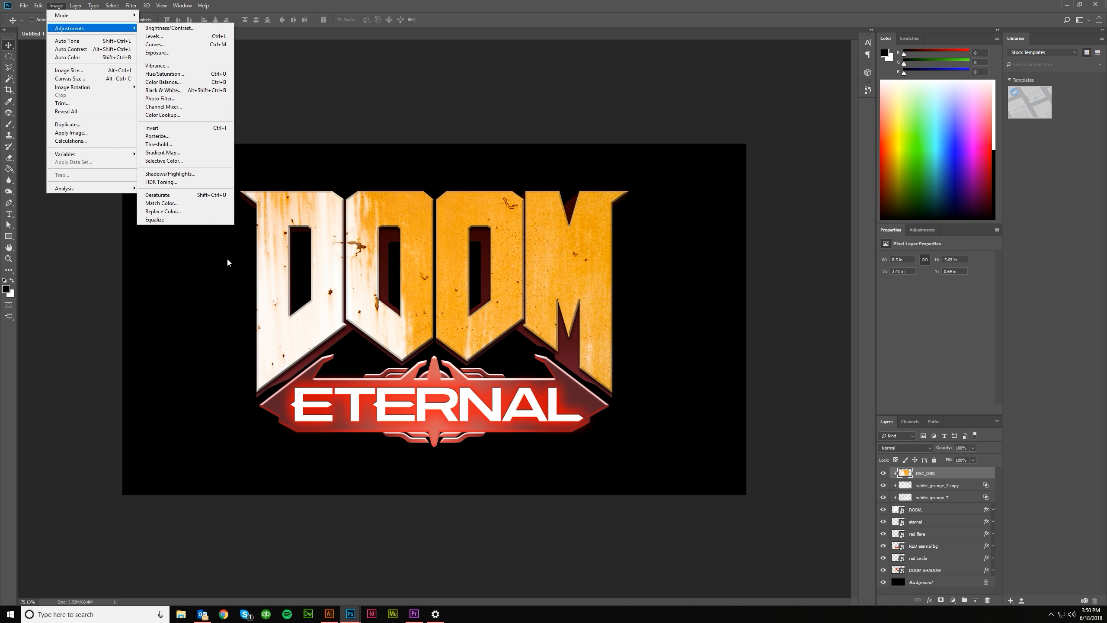
{"action": "left_click", "coordinate": [191, 195]}
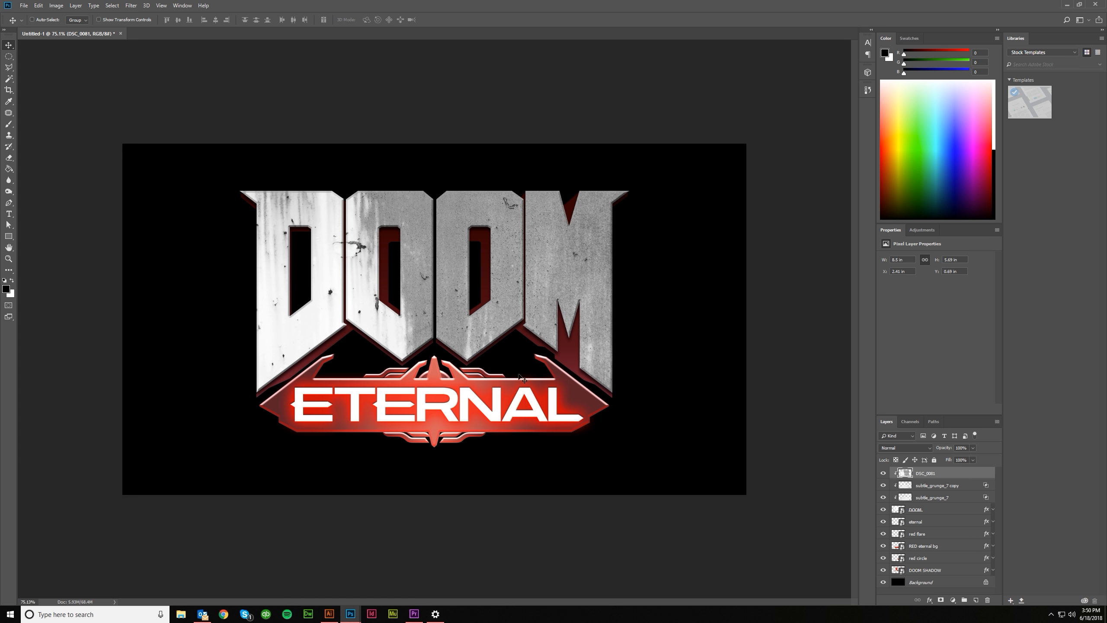
Set Blend If on the DSC_0081 layer, splitting This Layer's dark sliders to 156/216 and its light sliders to 93/255
{"action": "double_click", "coordinate": [948, 473]}
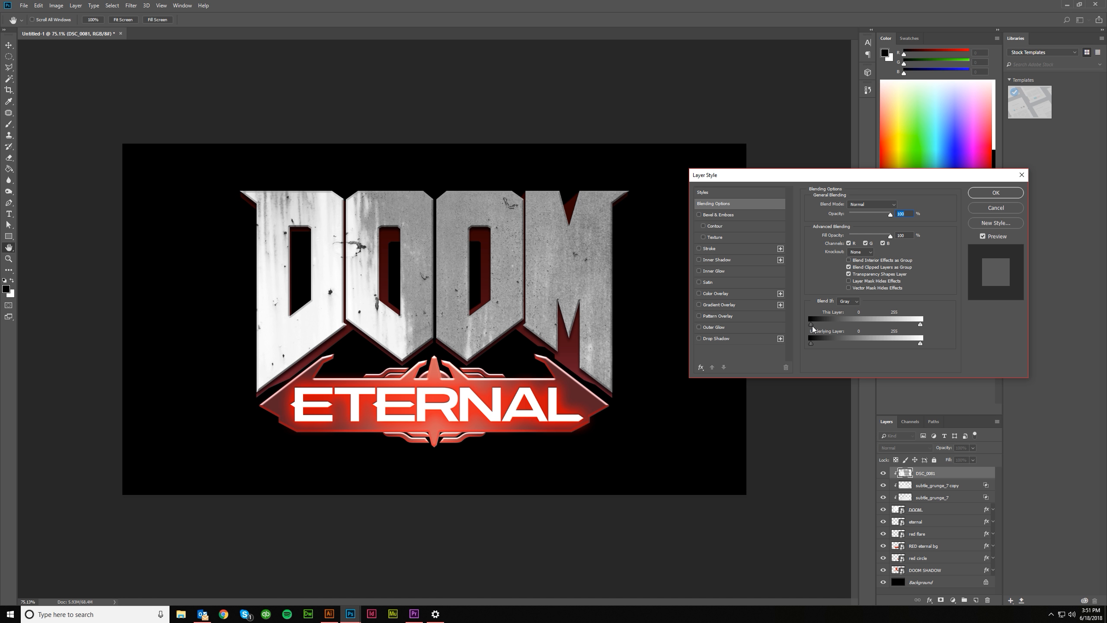
{"action": "left_click_drag", "start_coordinate": [812, 325], "coordinate": [904, 326]}
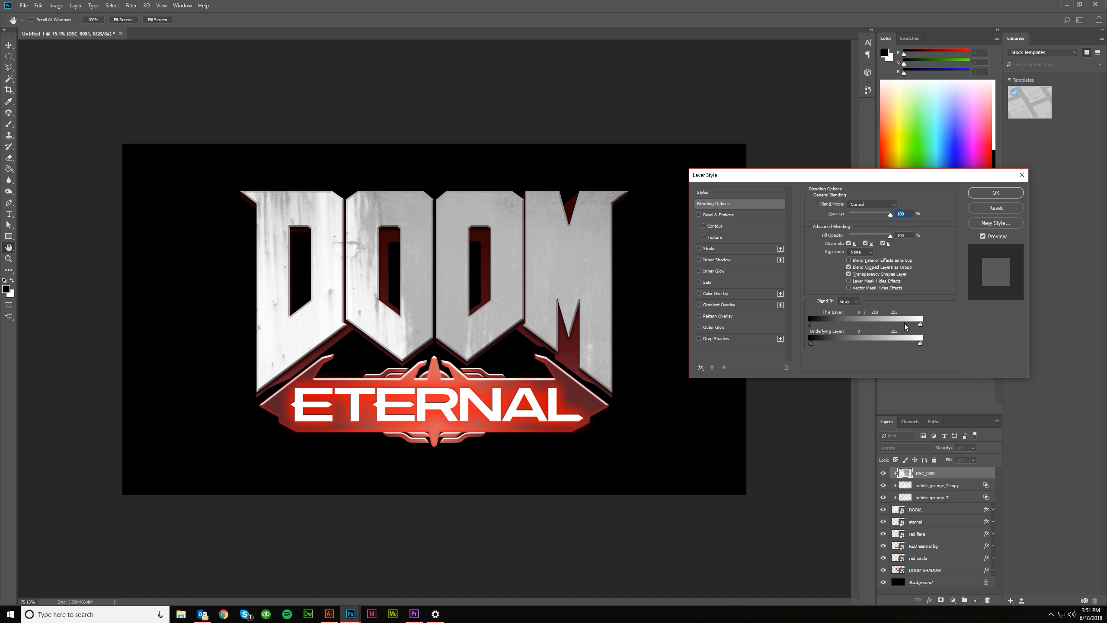
{"action": "left_click_drag", "start_coordinate": [905, 326], "coordinate": [904, 326]}
{"action": "left_click_drag", "start_coordinate": [807, 325], "coordinate": [881, 329]}
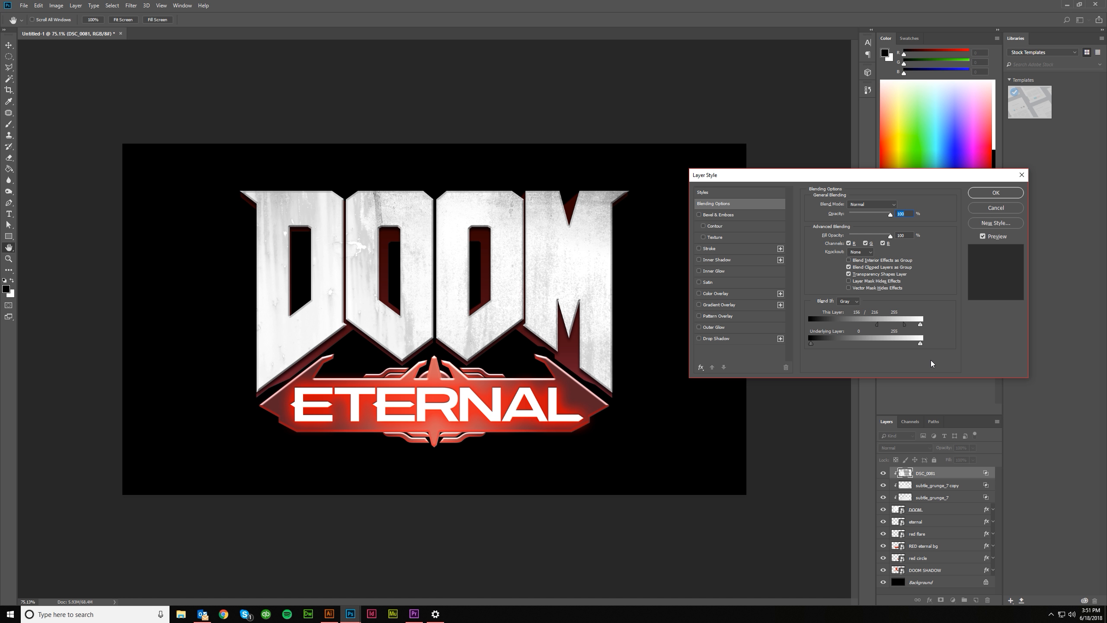
{"action": "left_click_drag", "start_coordinate": [920, 327], "coordinate": [864, 323]}
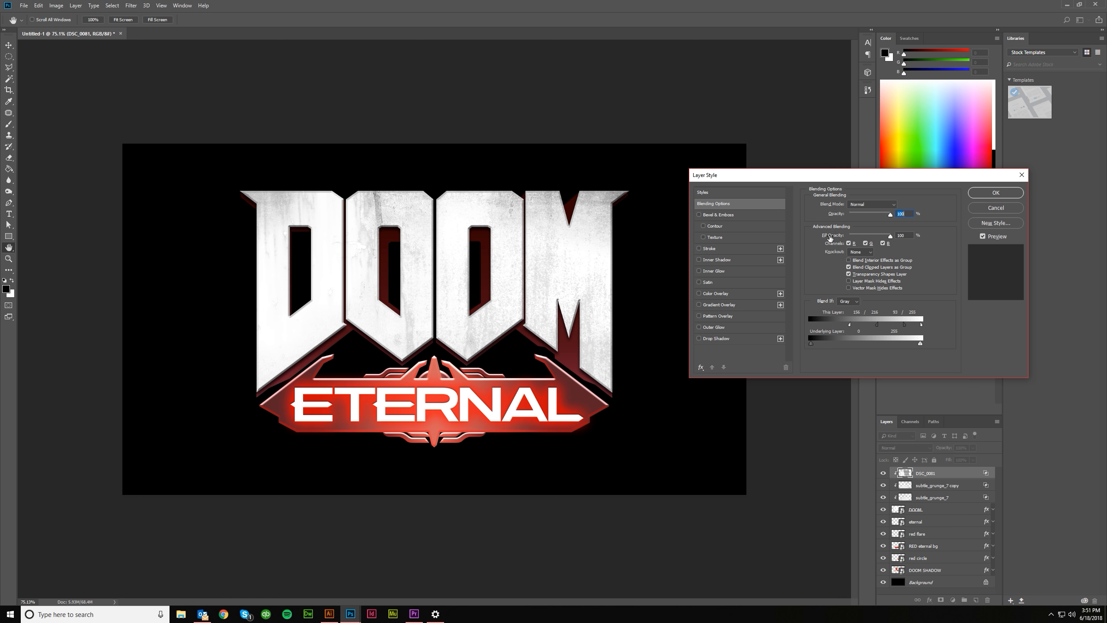
Change the DSC_0081 layer's blend mode to Multiply and apply the layer style
{"action": "left_click", "coordinate": [864, 205]}
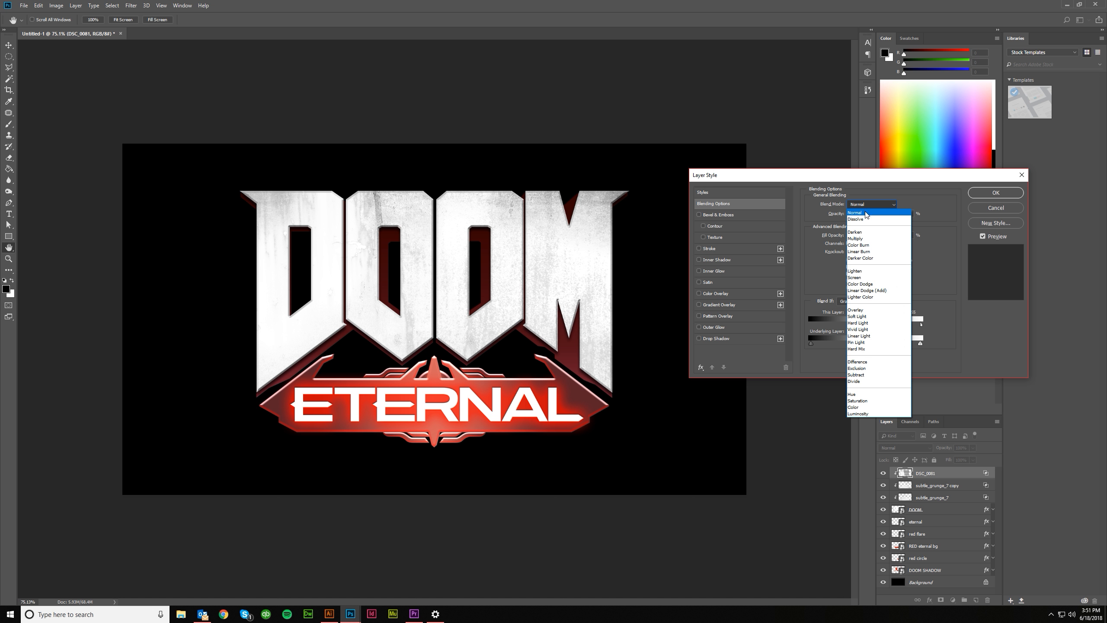
{"action": "left_click", "coordinate": [857, 239]}
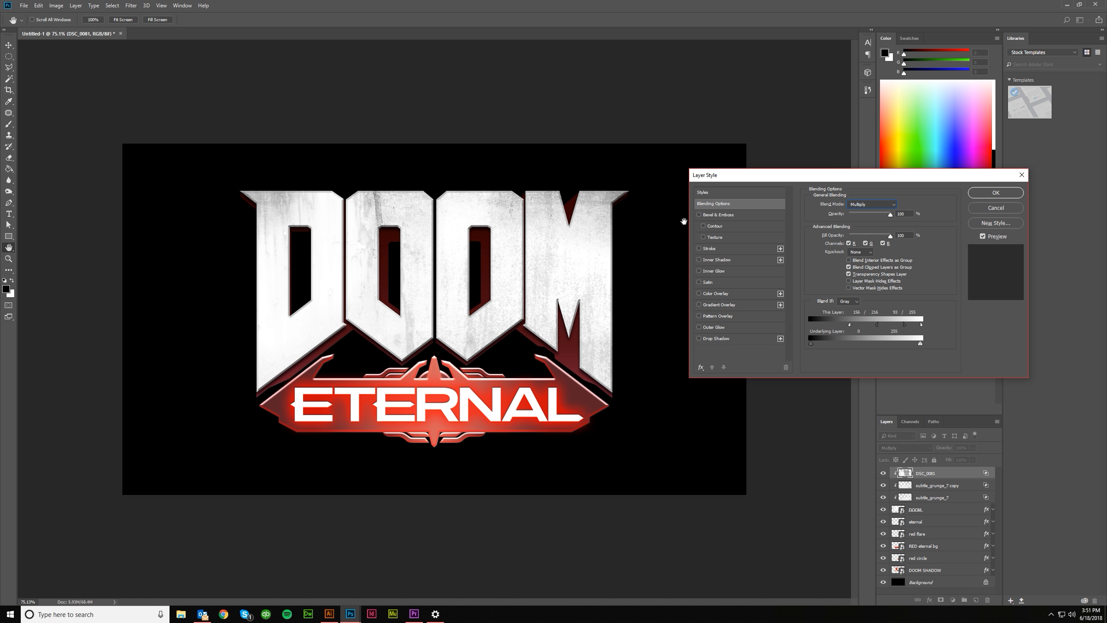
{"action": "left_click", "coordinate": [998, 191]}
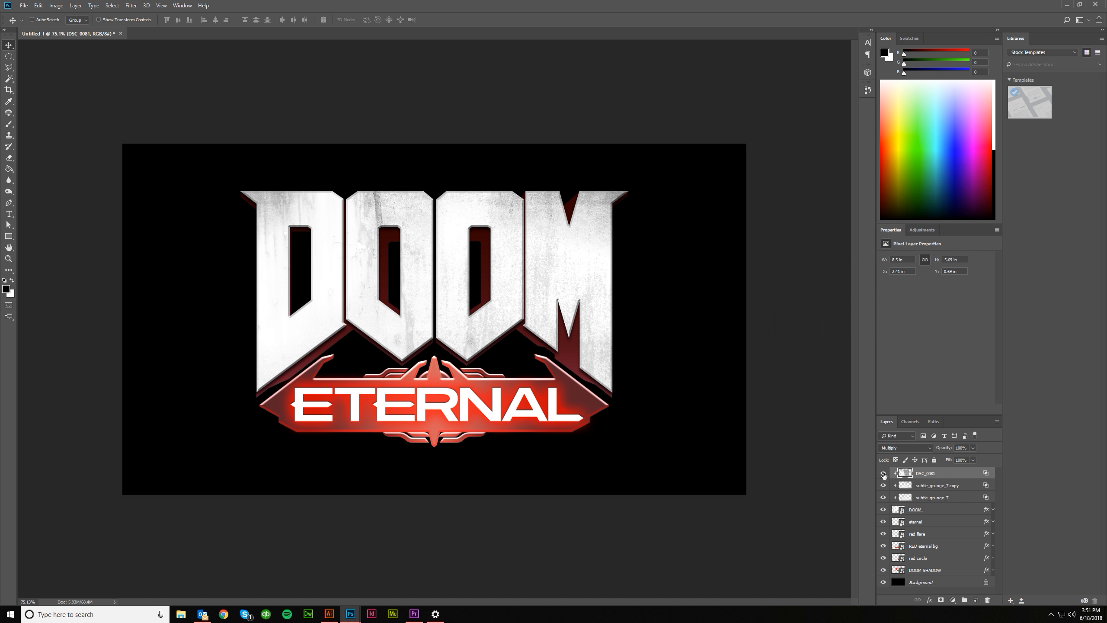
Toggle the DSC_0081 layer's visibility to compare DOOM with and without the painted-wall texture
{"action": "left_click", "coordinate": [882, 474]}
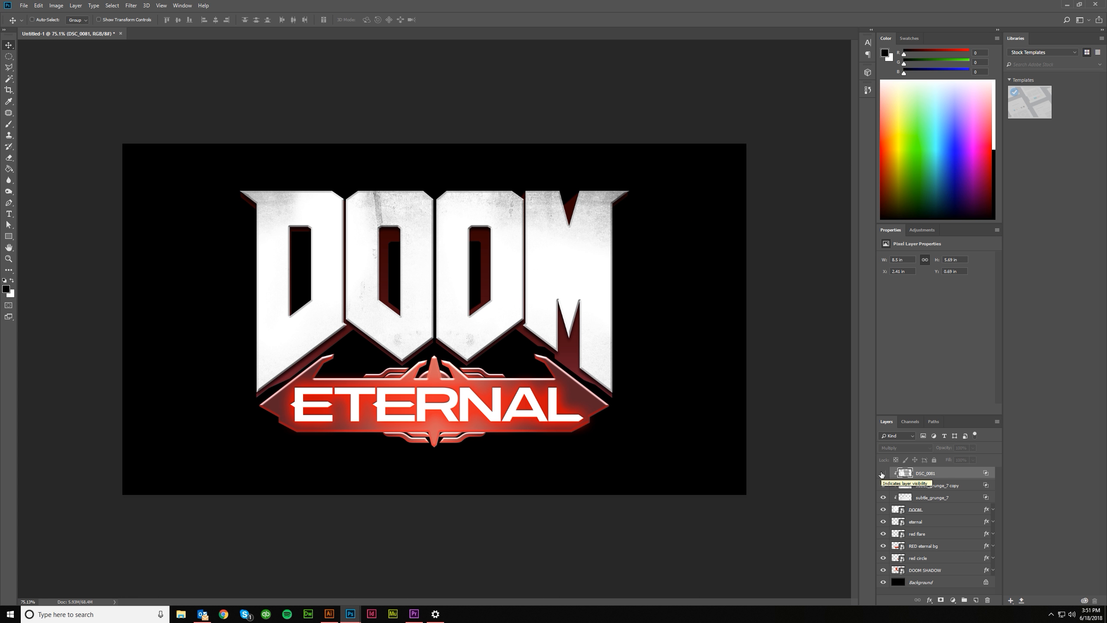
{"action": "left_click", "coordinate": [882, 473]}
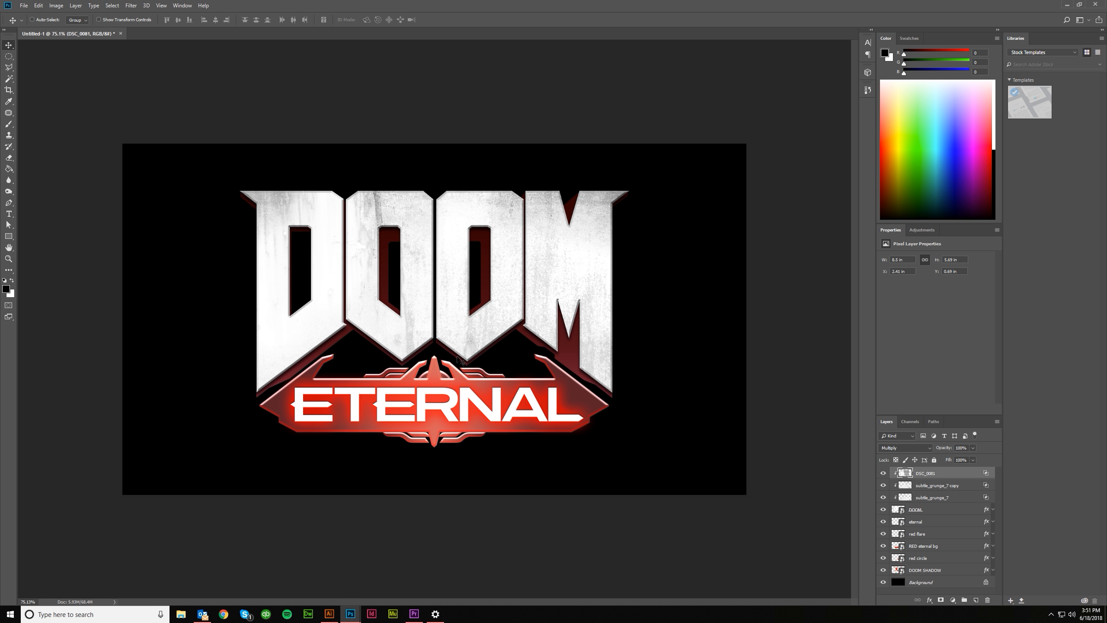
{"action": "left_click", "coordinate": [884, 473]}
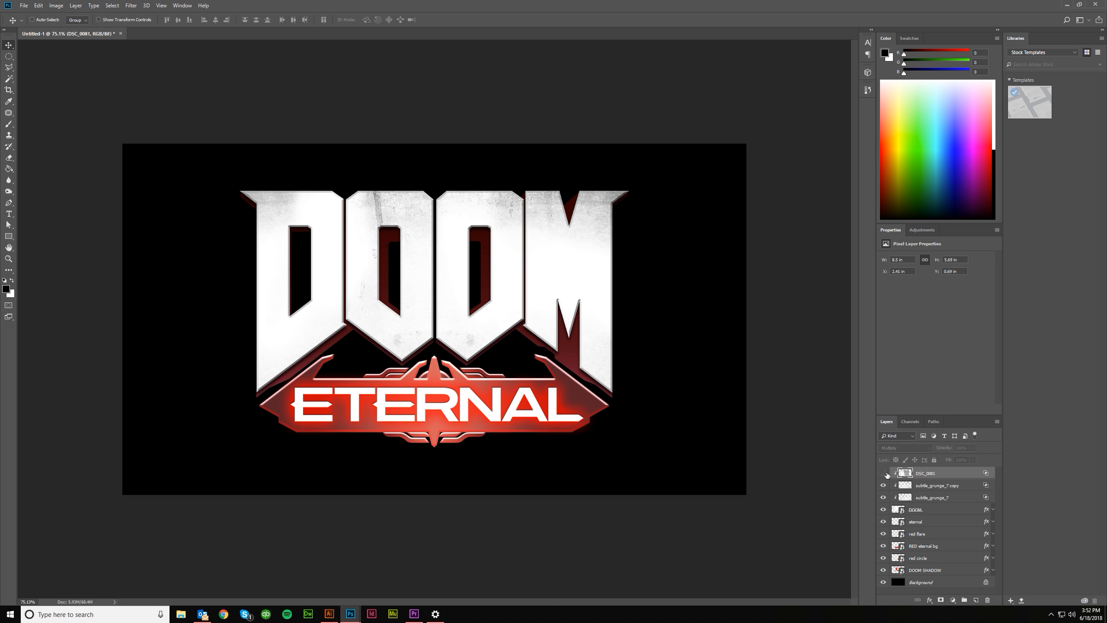
{"action": "left_click", "coordinate": [883, 473]}
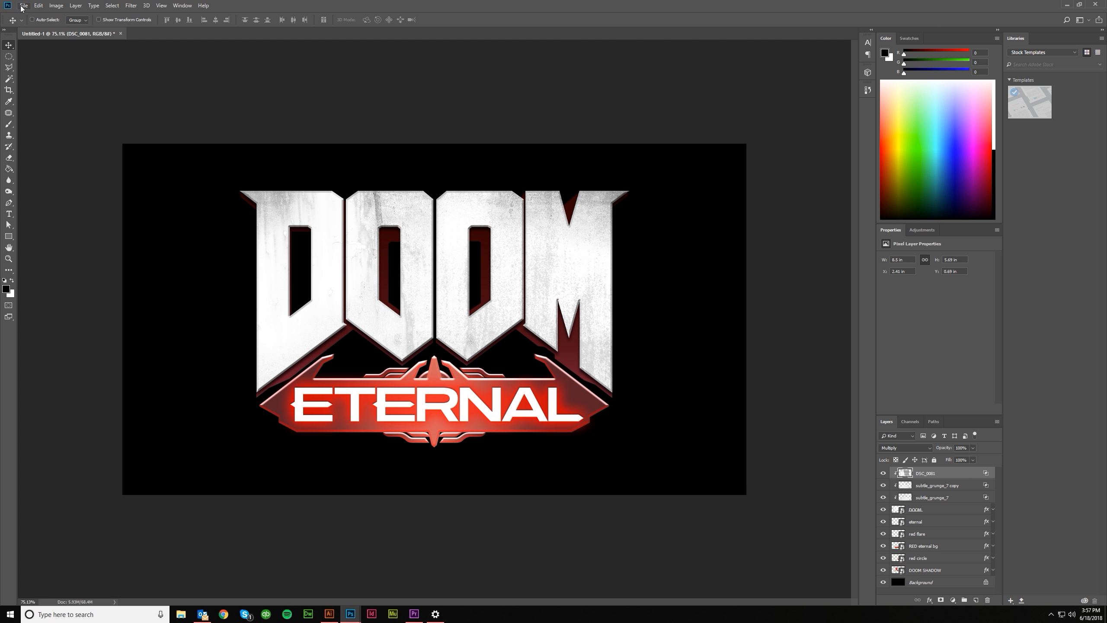
Place grunge2_7.jpg as a linked file, rotate it to landscape and scale it to cover the DOOM lettering
{"action": "left_click", "coordinate": [23, 6]}
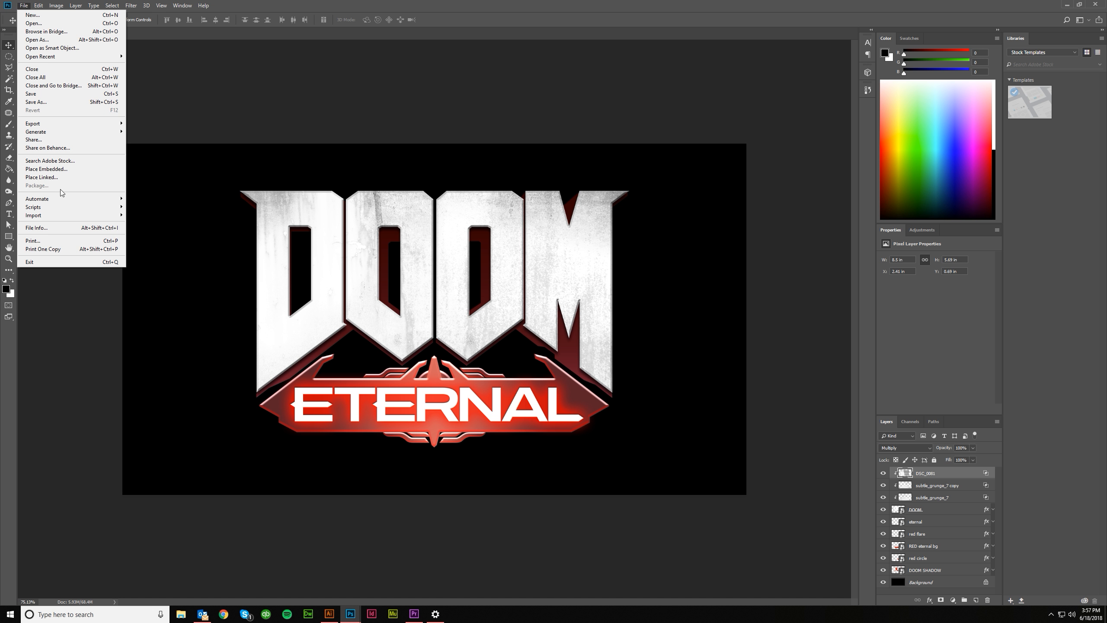
{"action": "left_click", "coordinate": [52, 180]}
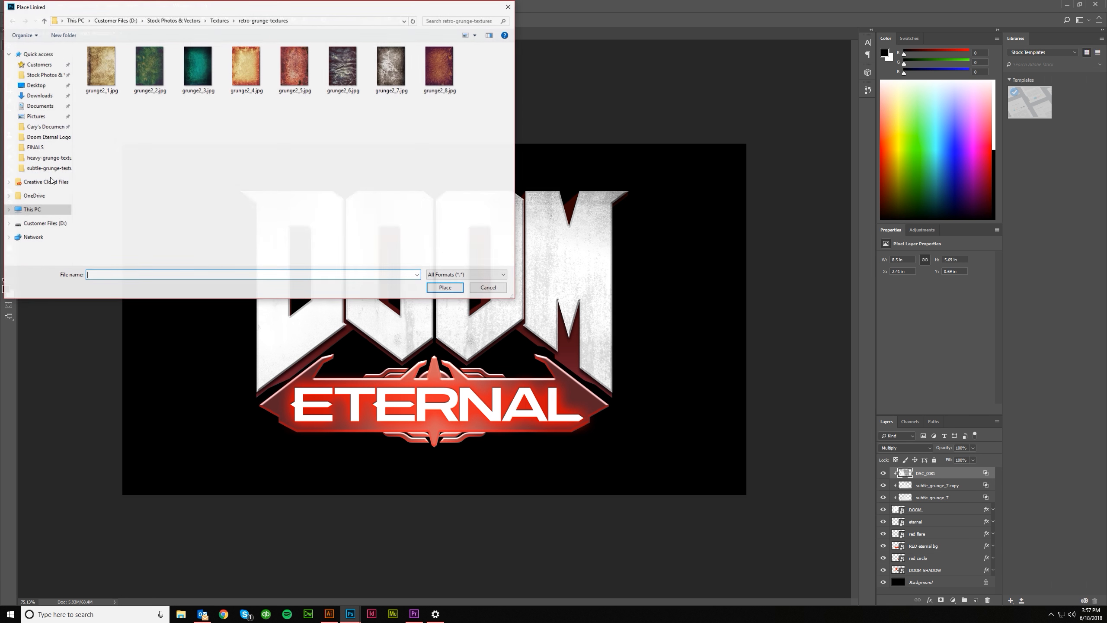
{"action": "left_click", "coordinate": [398, 67]}
{"action": "double_click", "coordinate": [397, 67]}
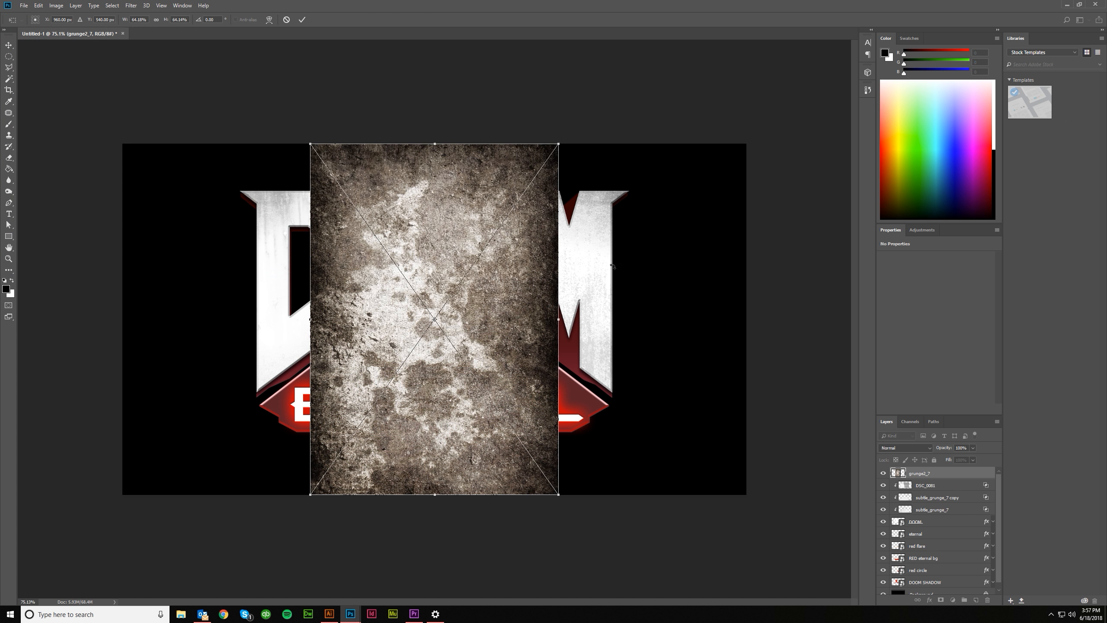
{"action": "left_click_drag", "start_coordinate": [560, 134], "coordinate": [702, 444]}
{"action": "left_click_drag", "start_coordinate": [260, 197], "coordinate": [236, 179]}
{"action": "left_click", "coordinate": [305, 20]}
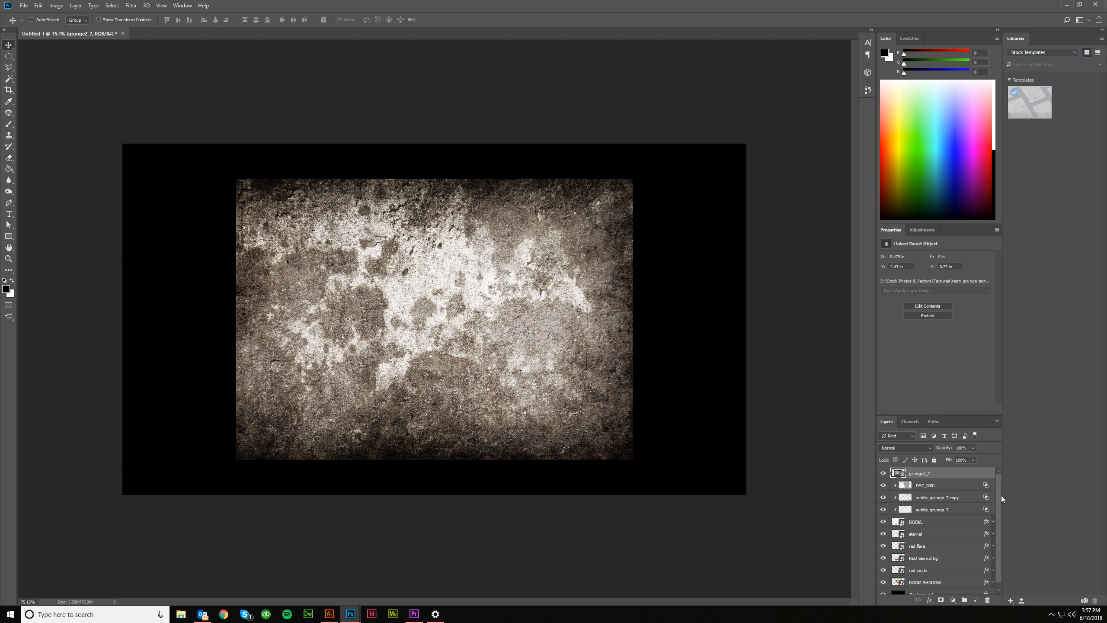
Clip the grunge2_7 texture to the DOOM lettering and rasterize its layer
{"action": "right_click", "coordinate": [953, 471]}
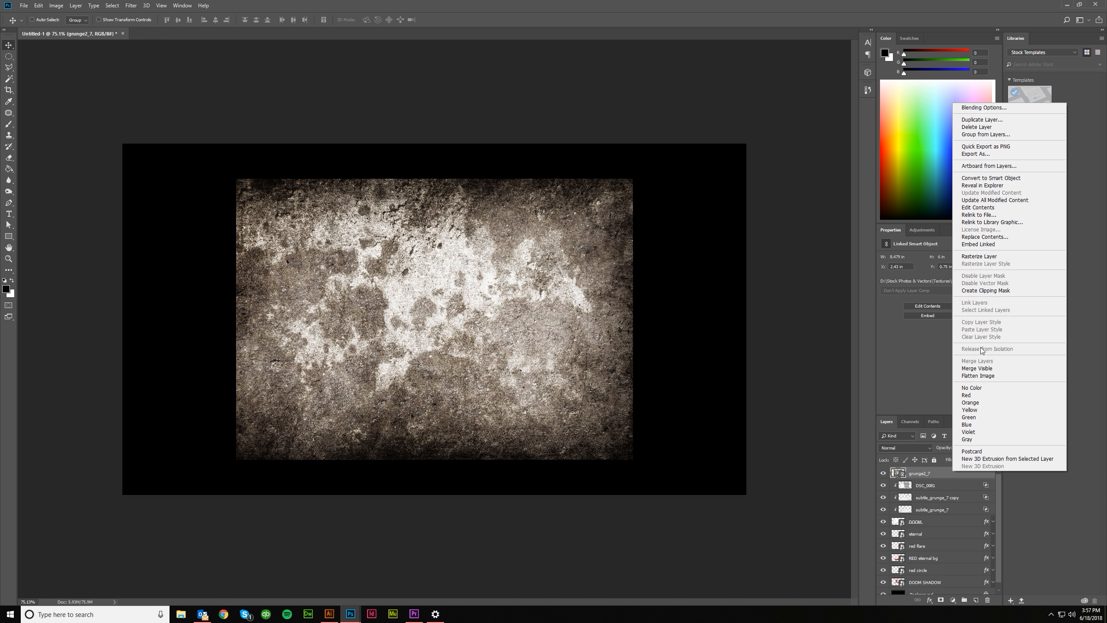
{"action": "left_click", "coordinate": [984, 290]}
{"action": "right_click", "coordinate": [951, 475]}
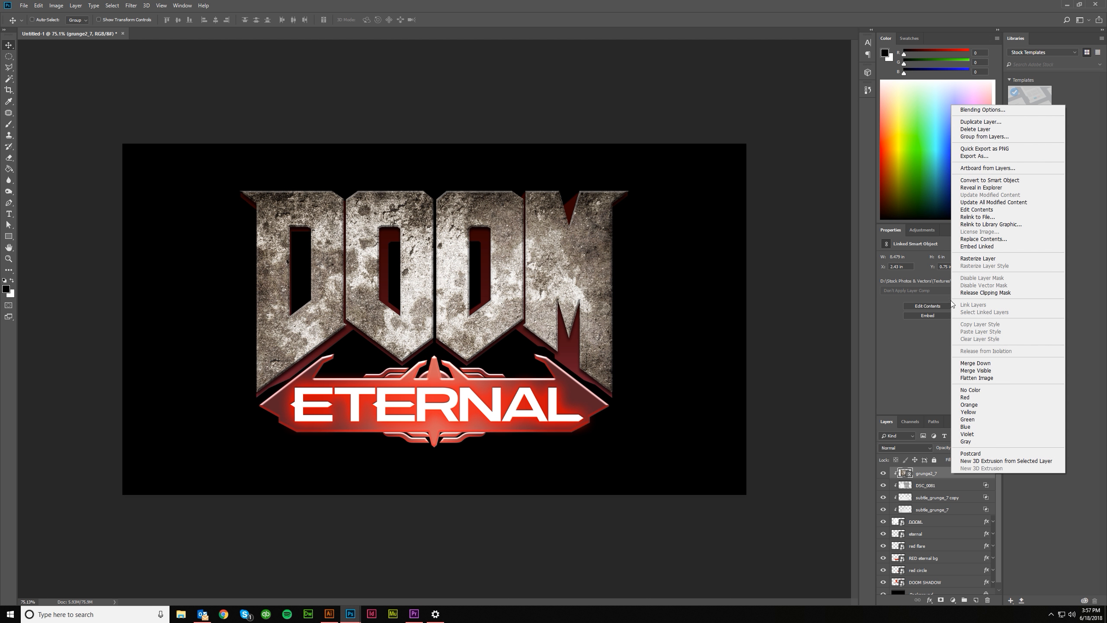
{"action": "left_click", "coordinate": [977, 259]}
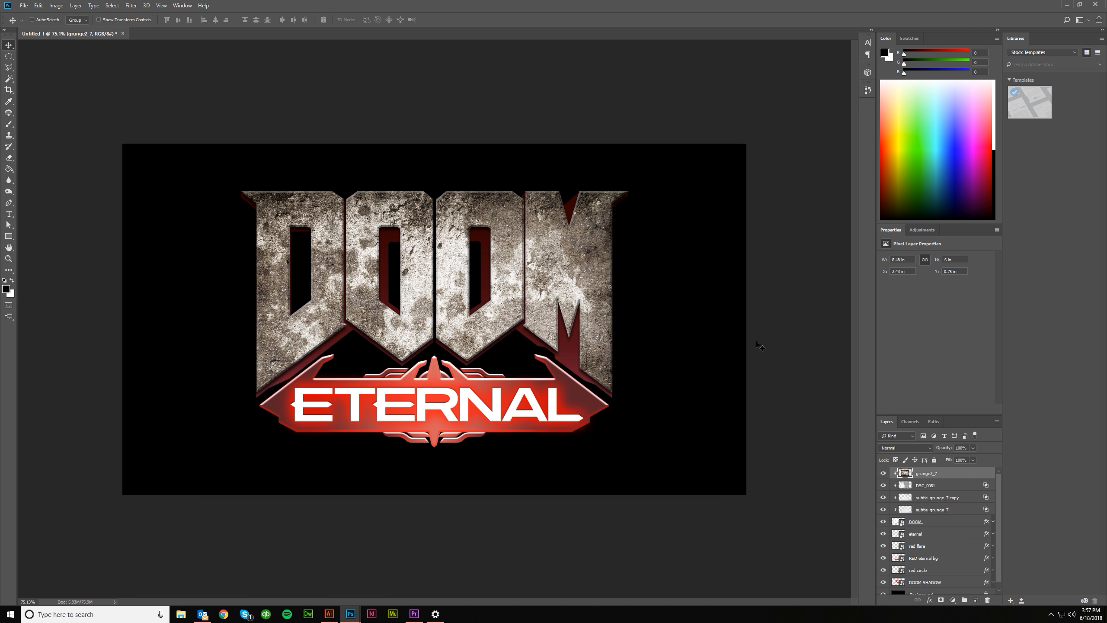
Desaturate the grunge2_7 texture to neutral grey
{"action": "left_click", "coordinate": [61, 6]}
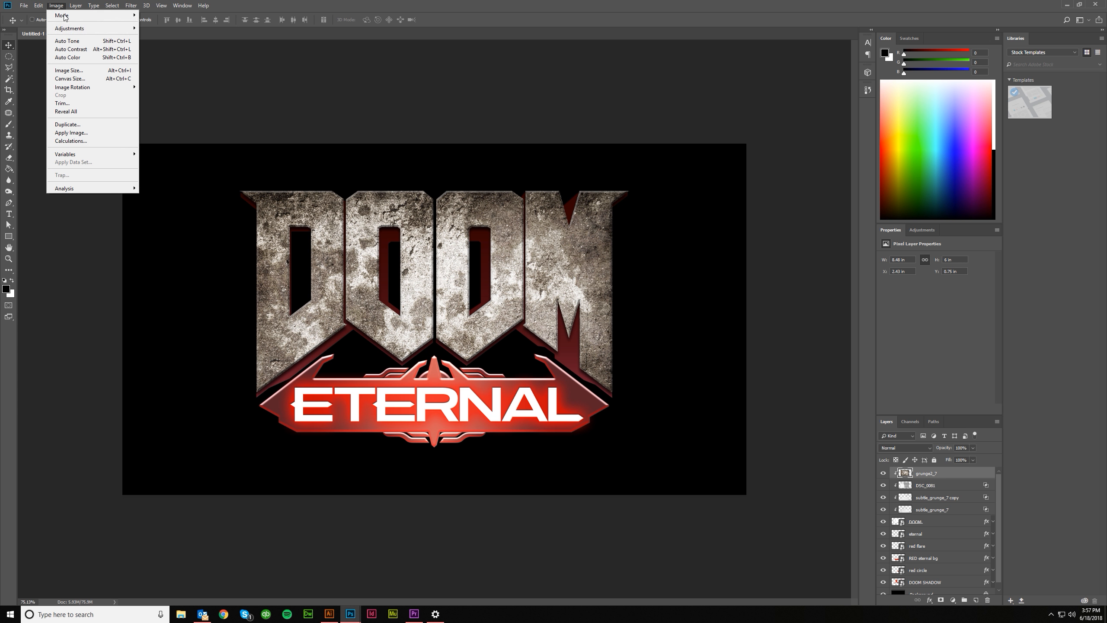
{"action": "mouse_move", "coordinate": [75, 30]}
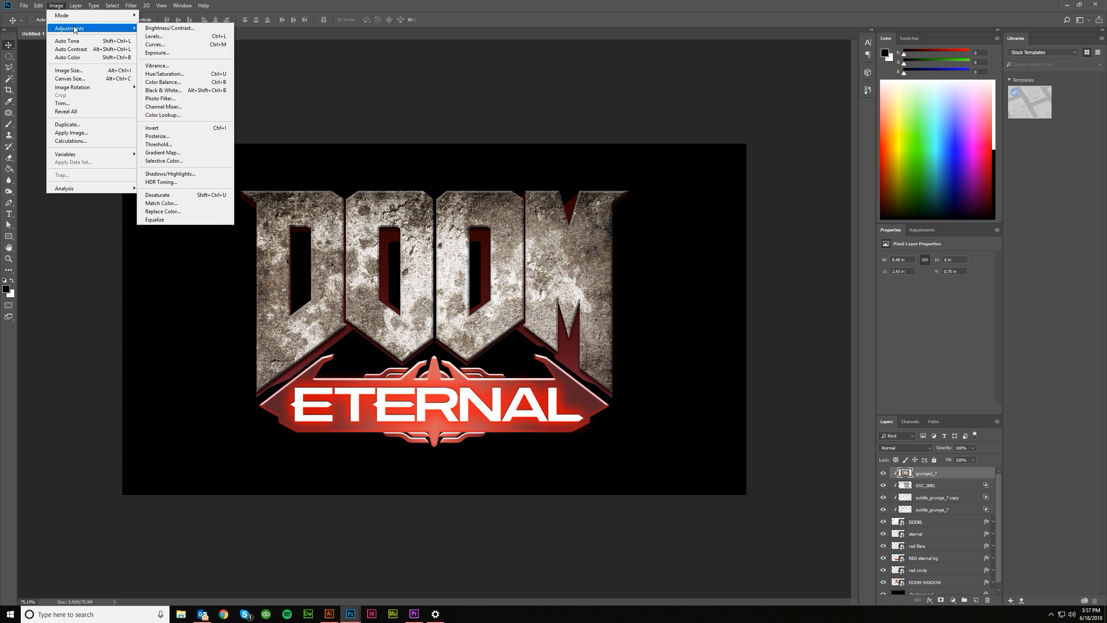
{"action": "left_click", "coordinate": [200, 198]}
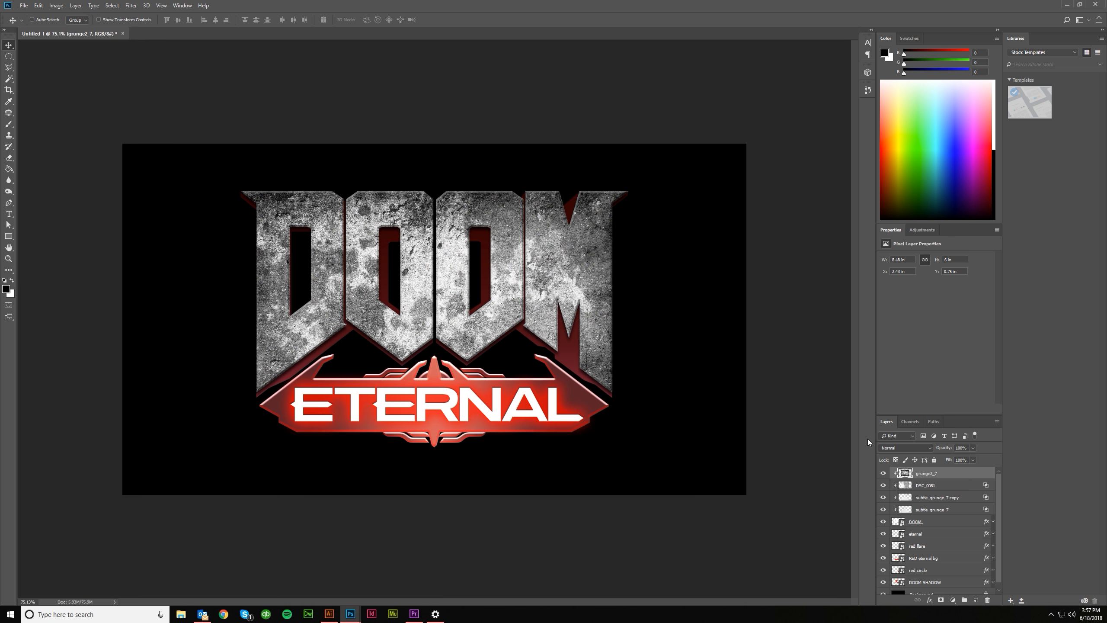
Blend the grunge2_7 layer with Color Burn and split its Blend If sliders for This Layer to 0/159 and 18/172
{"action": "double_click", "coordinate": [954, 474]}
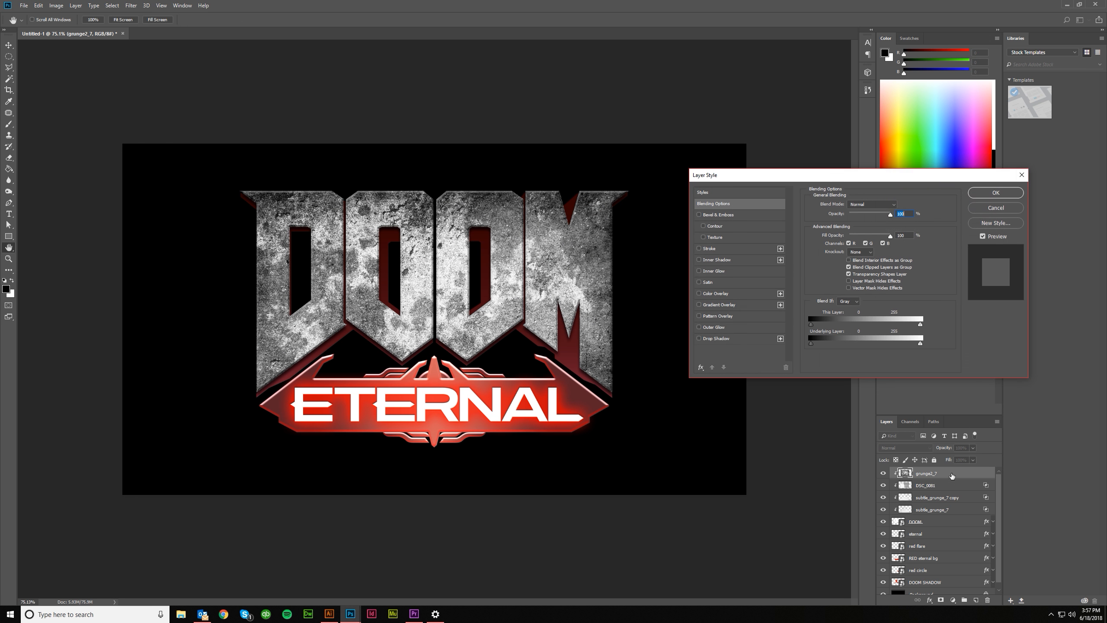
{"action": "left_click", "coordinate": [885, 204]}
{"action": "left_click", "coordinate": [869, 245]}
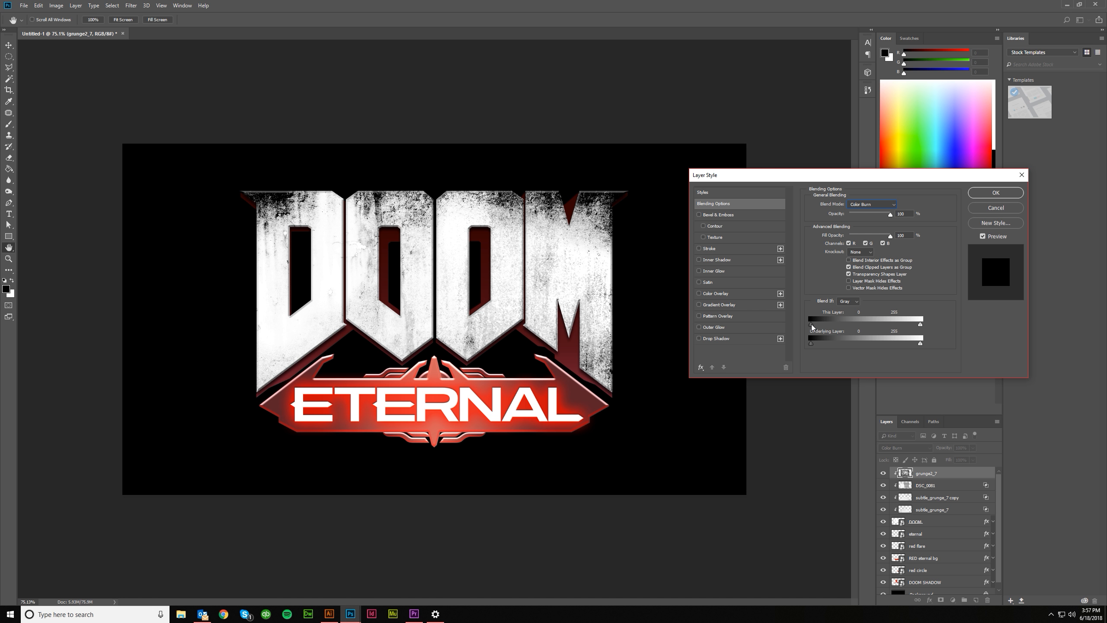
{"action": "left_click_drag", "start_coordinate": [811, 323], "coordinate": [818, 324]}
{"action": "left_click_drag", "start_coordinate": [818, 325], "coordinate": [880, 328]}
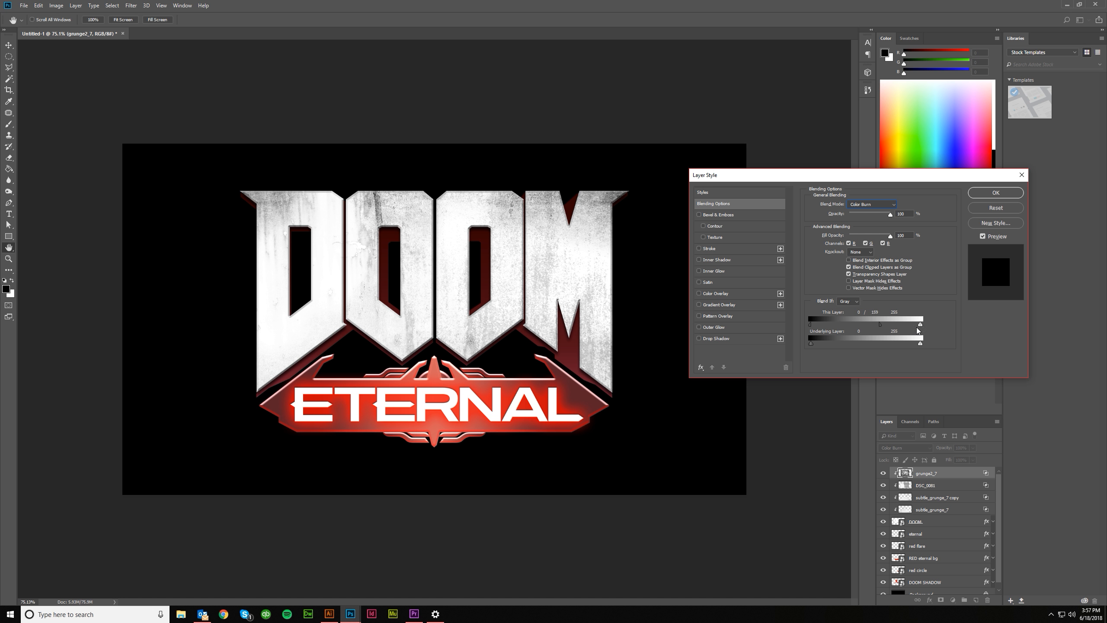
{"action": "left_click_drag", "start_coordinate": [920, 325], "coordinate": [821, 325], "text": "alt"}
{"action": "left_click_drag", "start_coordinate": [923, 326], "coordinate": [887, 327]}
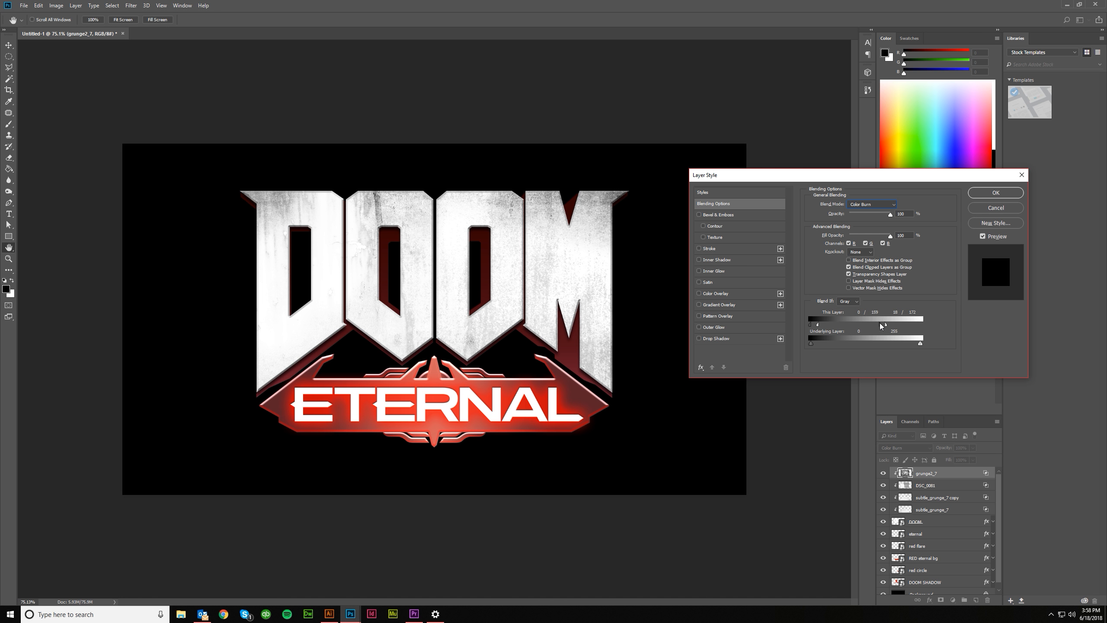
{"action": "left_click", "coordinate": [991, 193]}
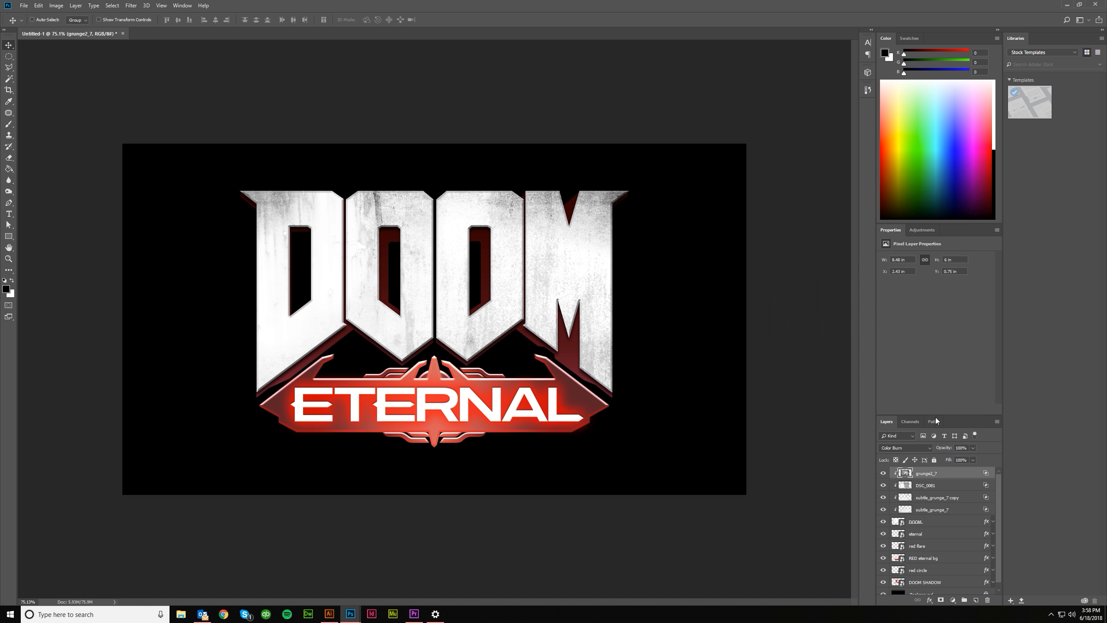
Toggle the grunge2_7 layer's visibility to compare the DOOM lettering with and without this texture
{"action": "left_click", "coordinate": [882, 473]}
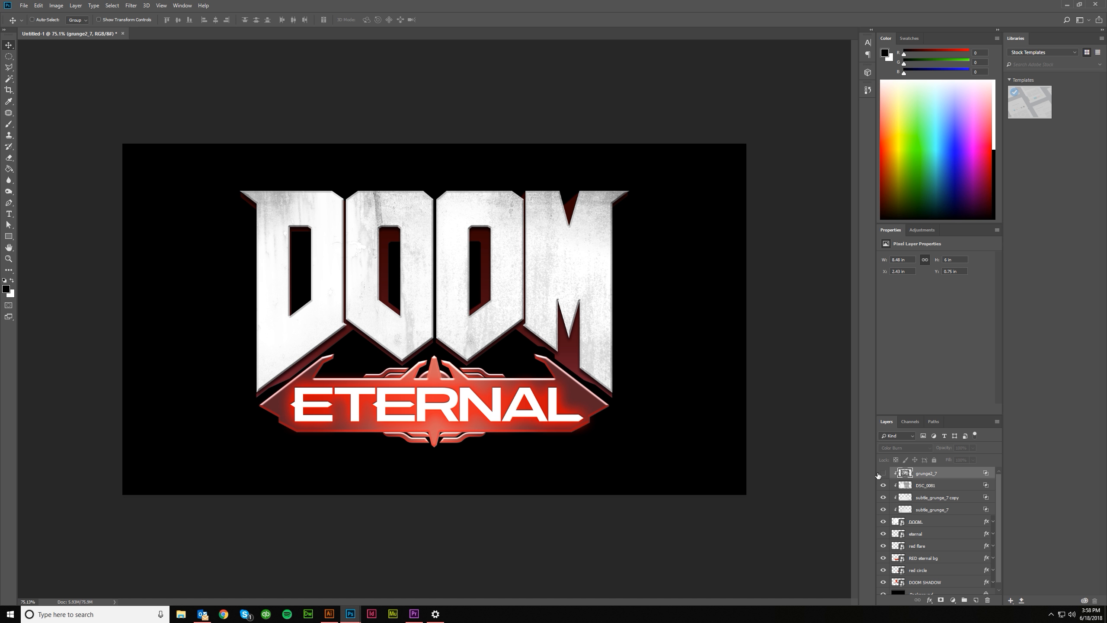
{"action": "left_click", "coordinate": [879, 473]}
{"action": "left_click", "coordinate": [882, 473]}
{"action": "left_click", "coordinate": [882, 473]}
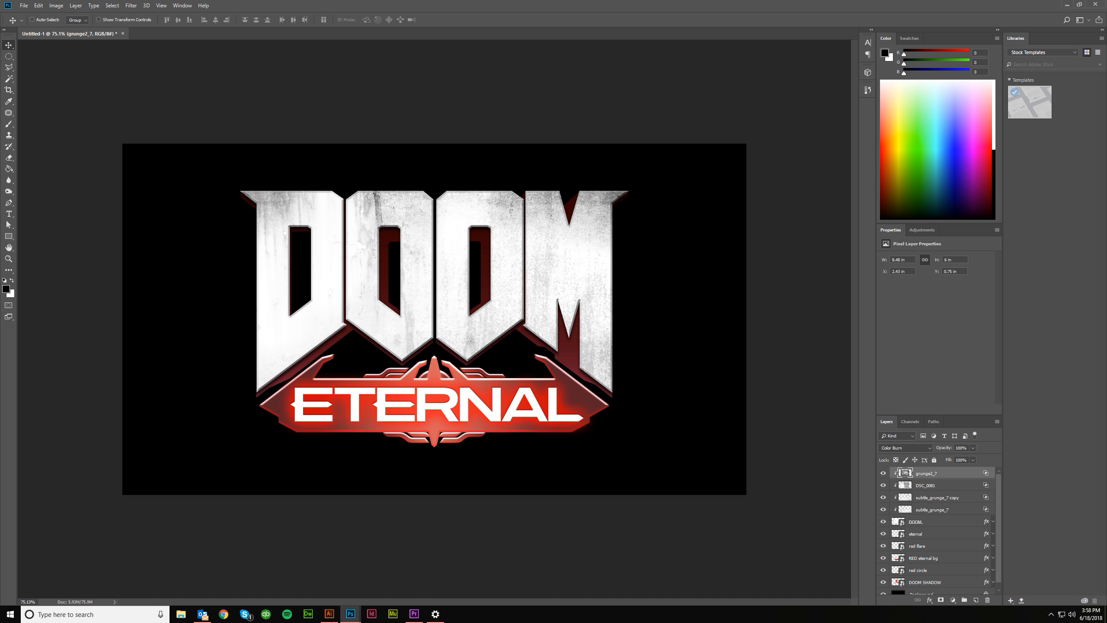
Examine the layer stack of the finished reference document around the eternal and red flare layers
{"action": "key", "text": "ctrl+Tab"}
{"action": "key", "text": "ctrl+w"}
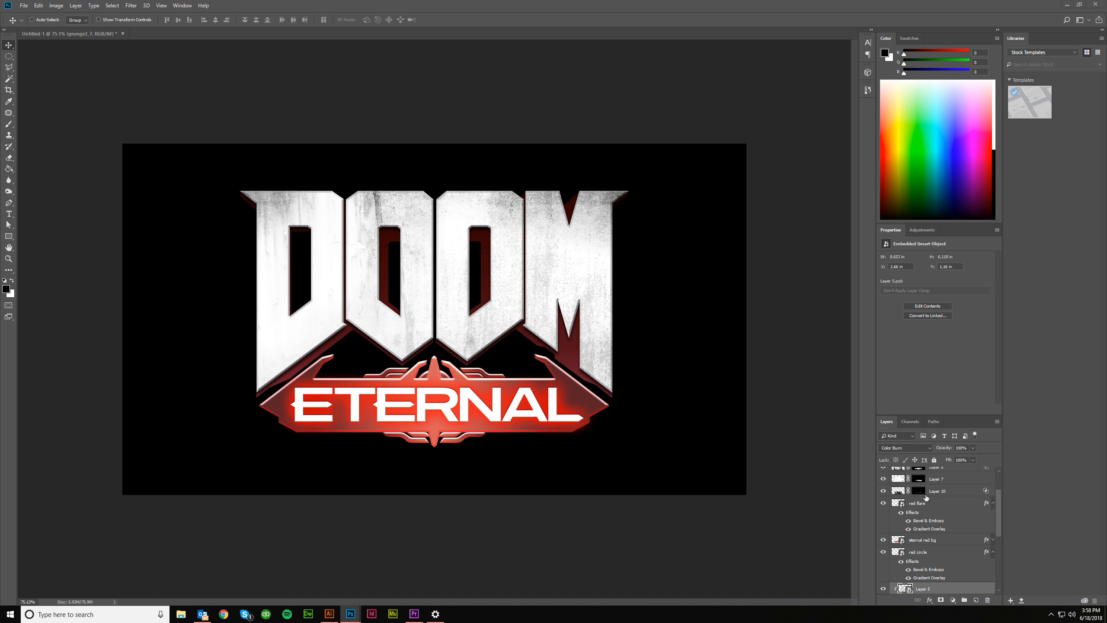
{"action": "scroll", "coordinate": [927, 499], "scroll_direction": "up", "scroll_amount": 1}
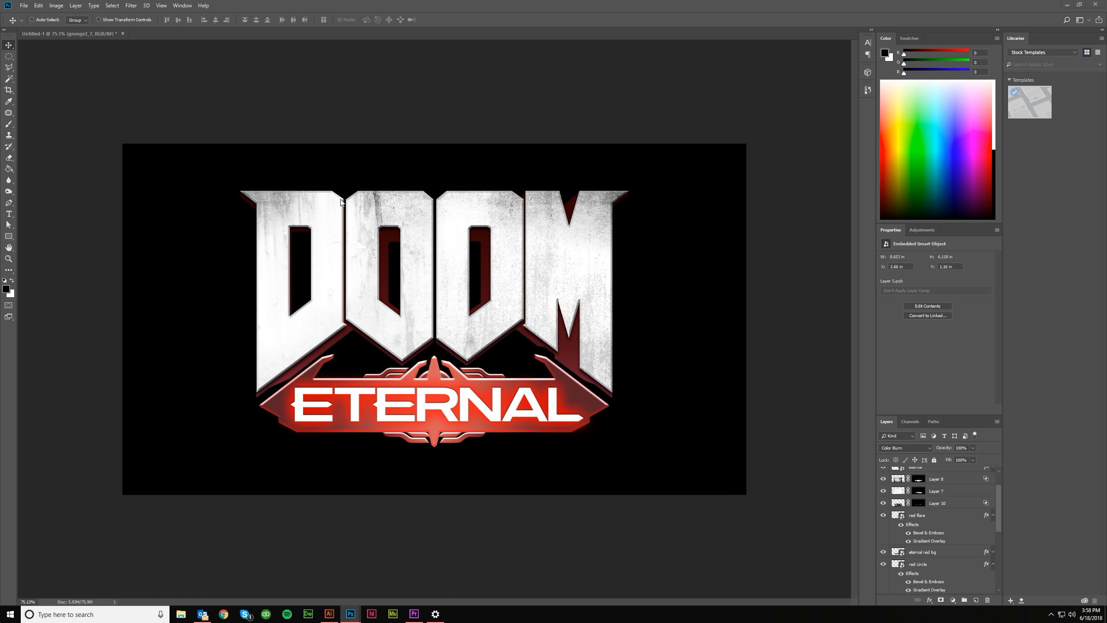
{"action": "scroll", "coordinate": [890, 504], "scroll_direction": "up", "scroll_amount": 3}
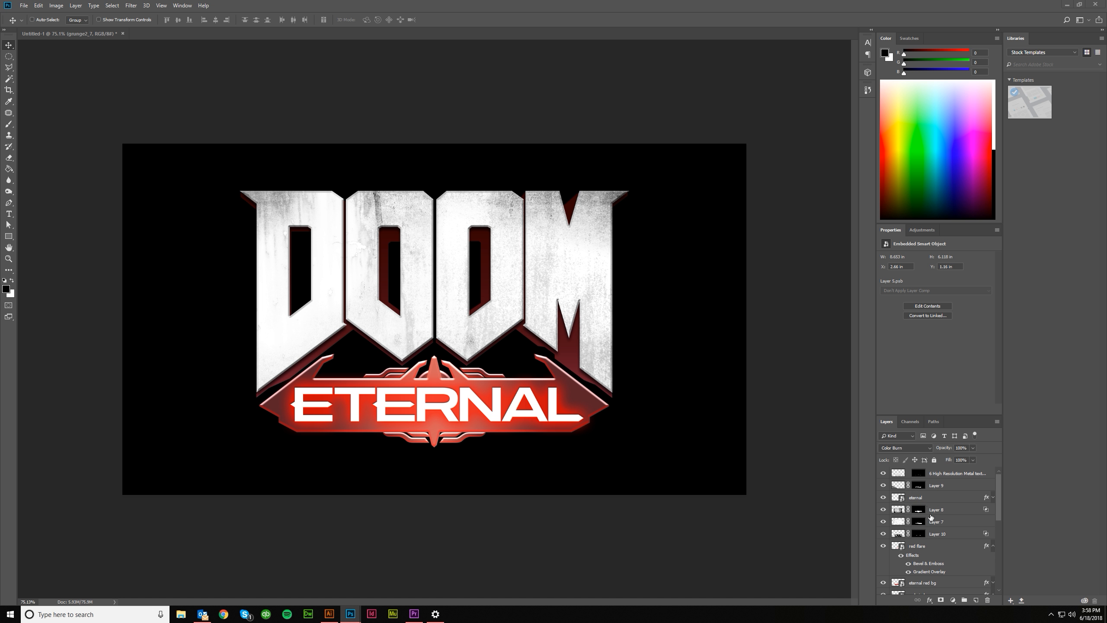
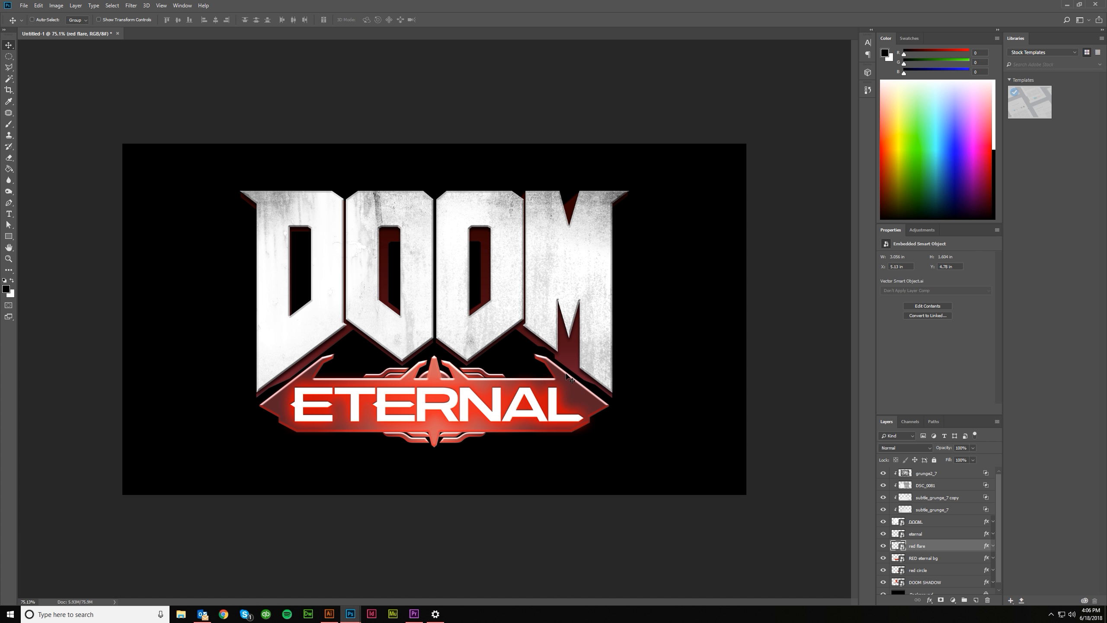
Group the DOOM layer with its four clipped texture layers, name the group doom and check it by toggling its visibility
{"action": "left_click", "coordinate": [927, 524]}
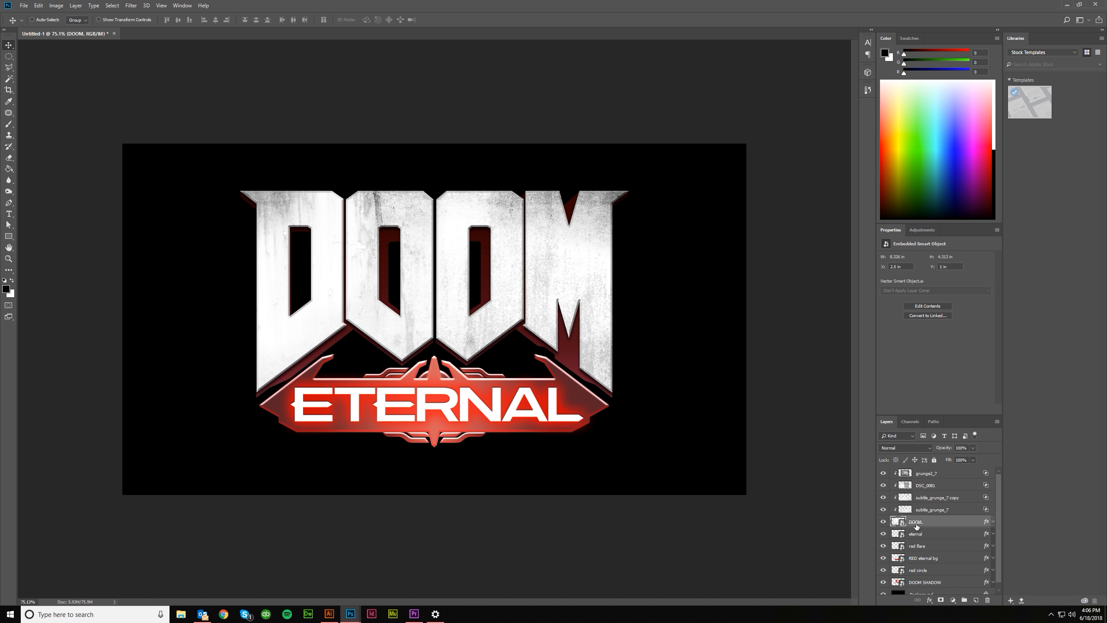
{"action": "left_click", "coordinate": [926, 475], "text": "shift"}
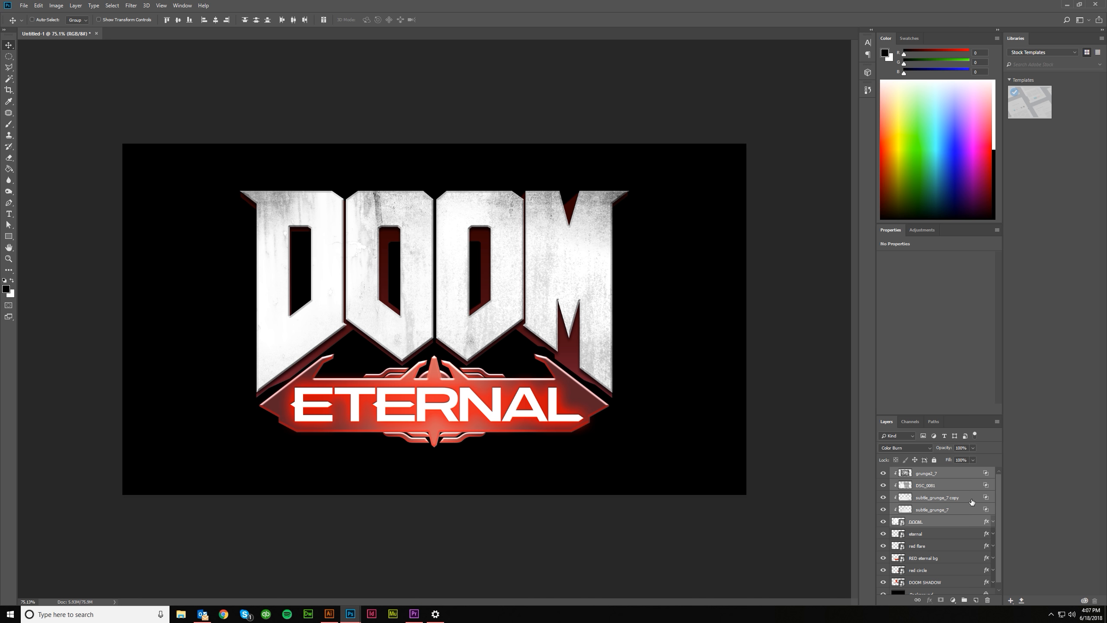
{"action": "left_click", "coordinate": [940, 532]}
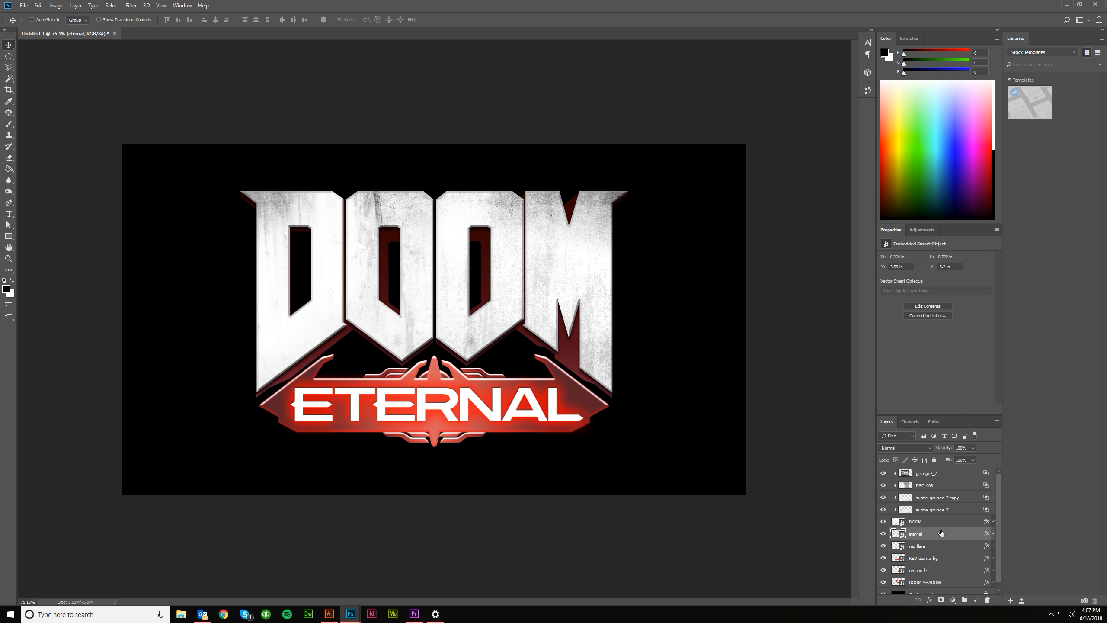
{"action": "left_click", "coordinate": [936, 525]}
{"action": "left_click", "coordinate": [937, 475], "text": "shift"}
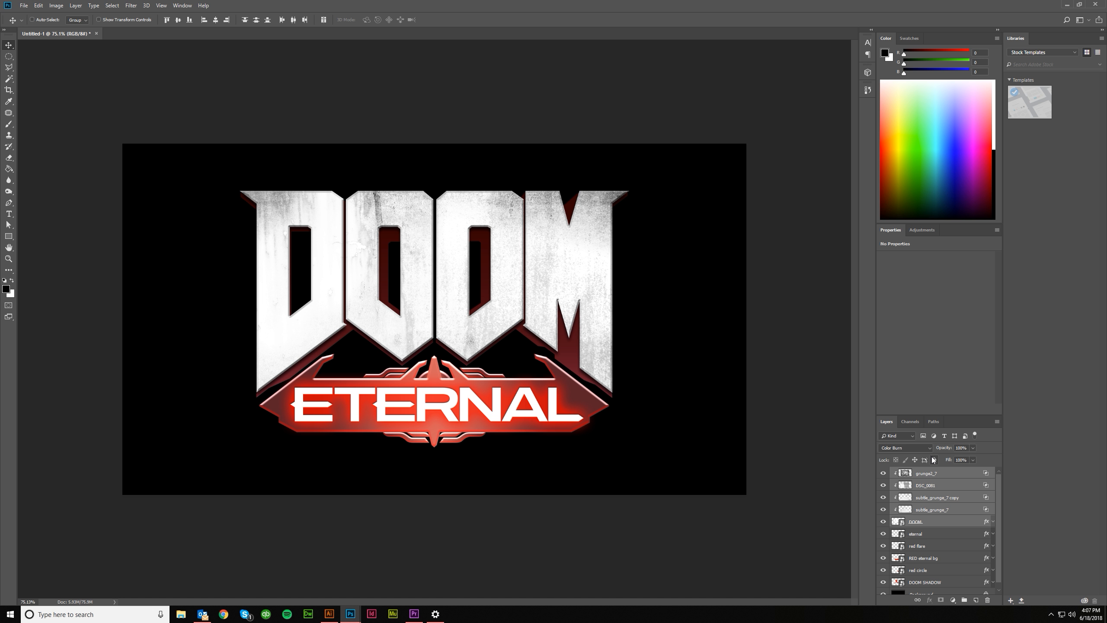
{"action": "key", "text": "ctrl+g"}
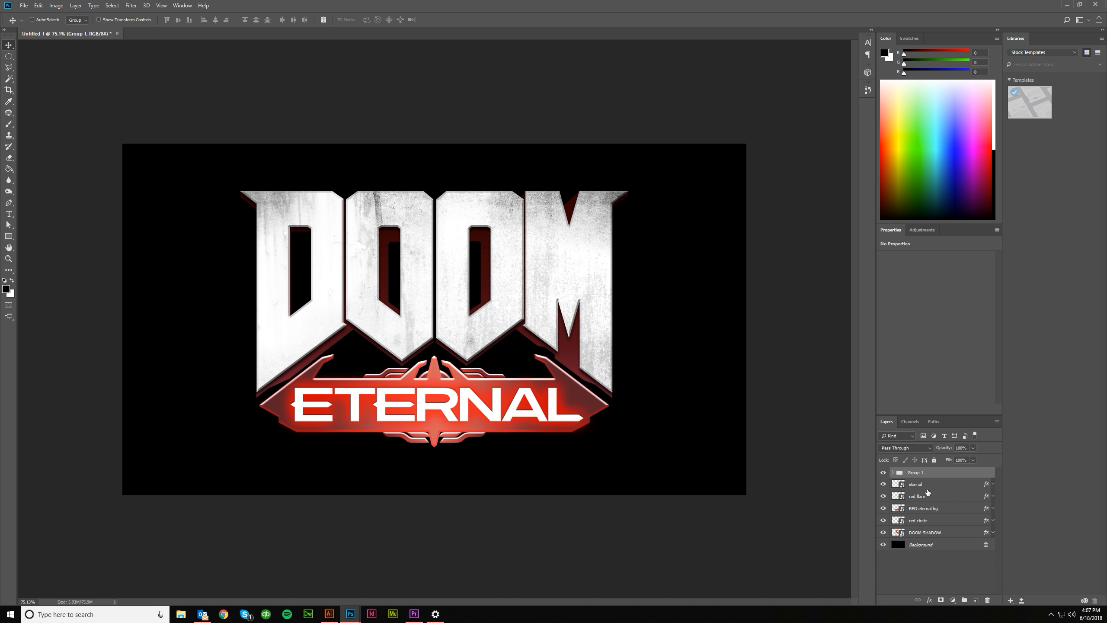
{"action": "double_click", "coordinate": [912, 472]}
{"action": "type", "text": "doom"}
{"action": "key", "text": "Return"}
{"action": "left_click", "coordinate": [883, 472]}
{"action": "left_click", "coordinate": [883, 472]}
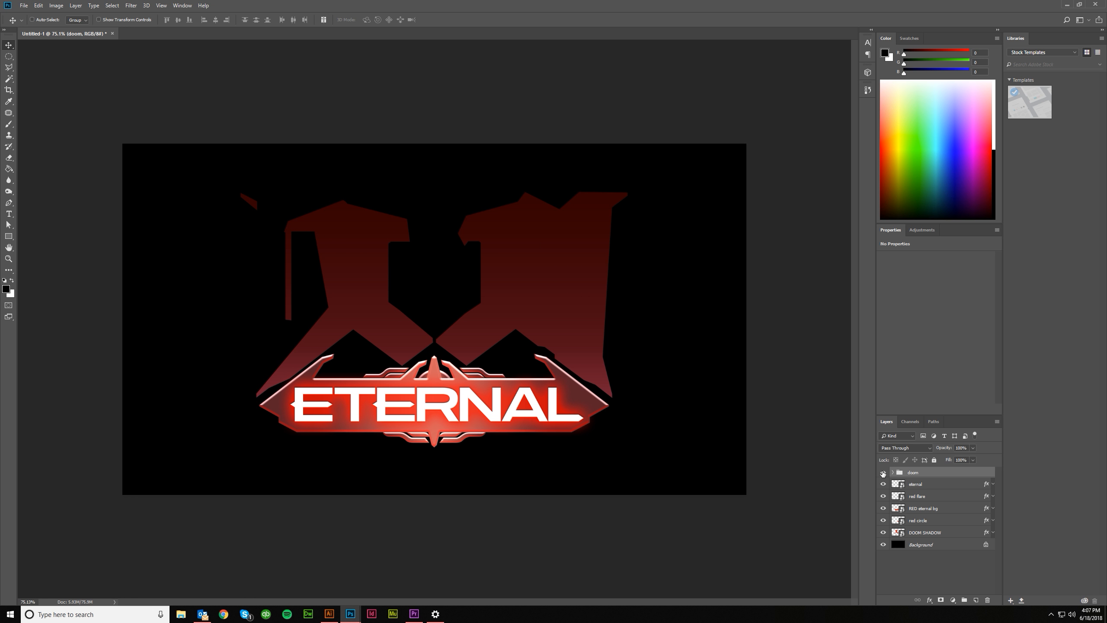
Place wg_black_white_textures_8.jpg from the black_white_textures folder as a linked file directly above the red flare layer
{"action": "left_click", "coordinate": [933, 496]}
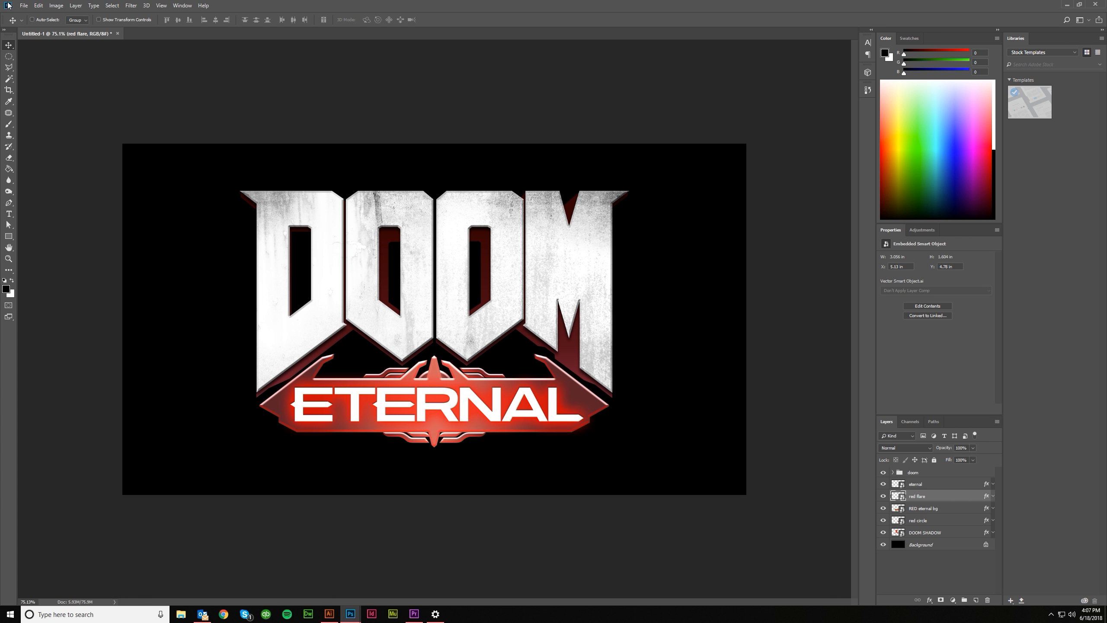
{"action": "left_click", "coordinate": [23, 5]}
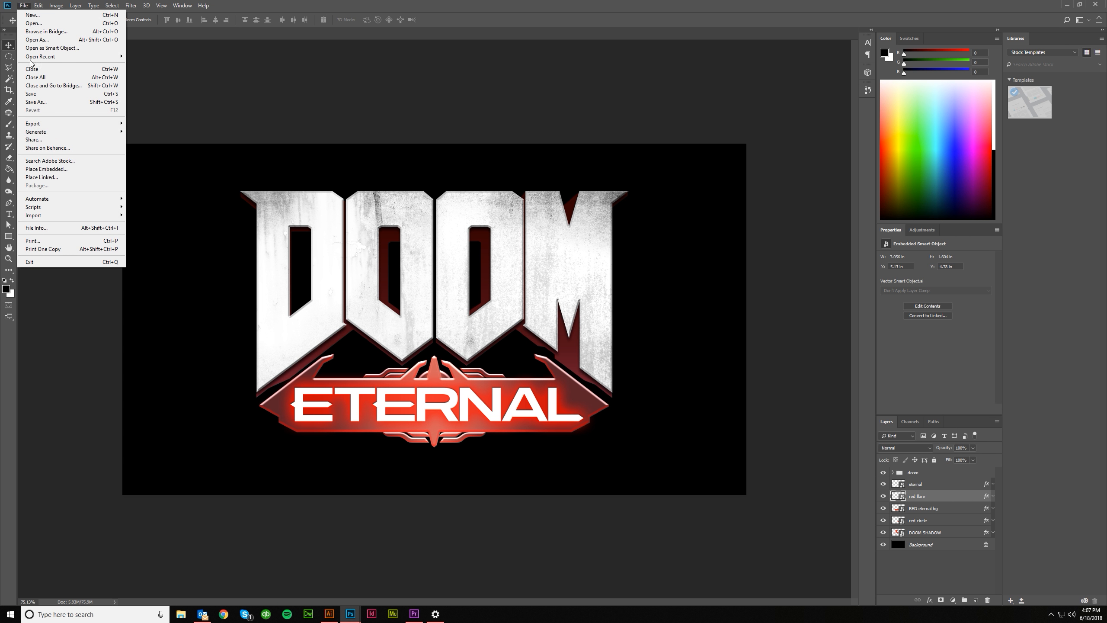
{"action": "left_click", "coordinate": [53, 176]}
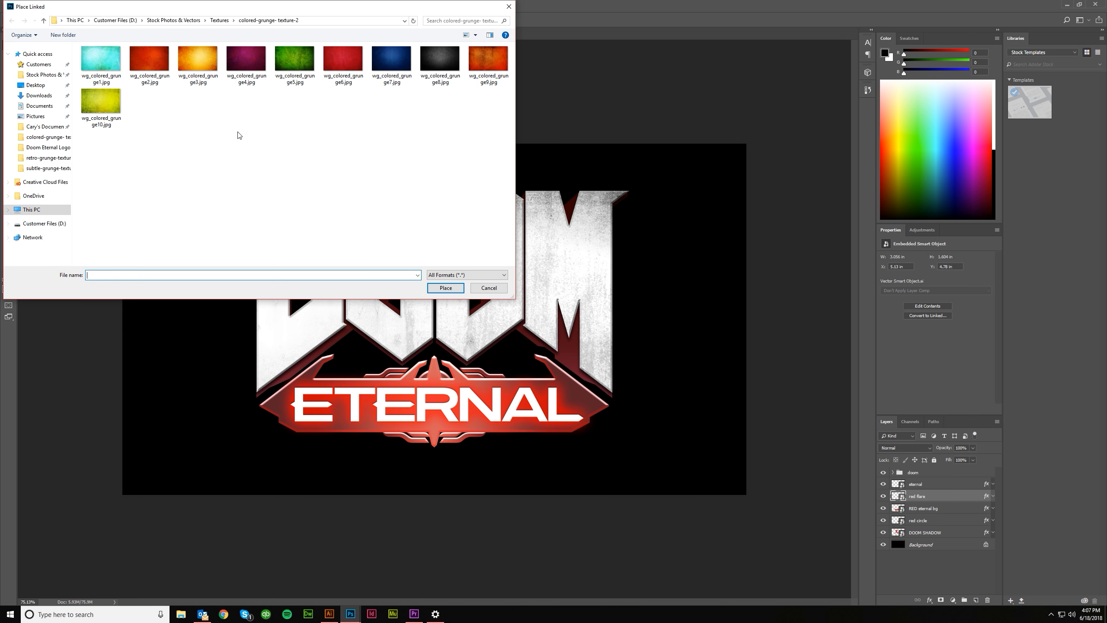
{"action": "left_click", "coordinate": [220, 20]}
{"action": "double_click", "coordinate": [308, 114]}
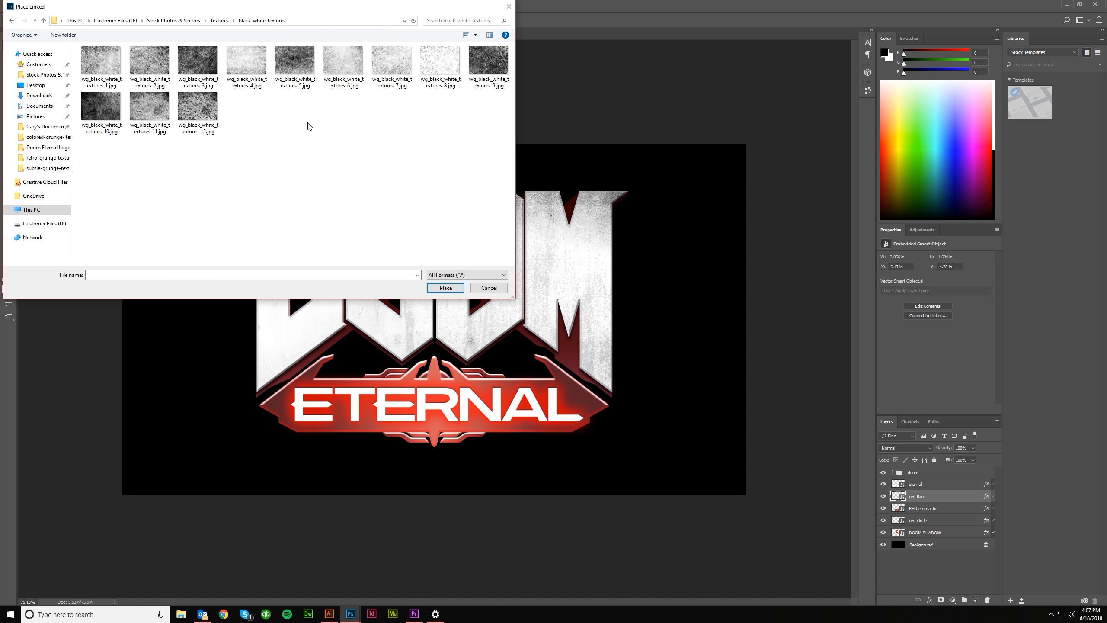
{"action": "left_click", "coordinate": [446, 65]}
{"action": "double_click", "coordinate": [446, 65]}
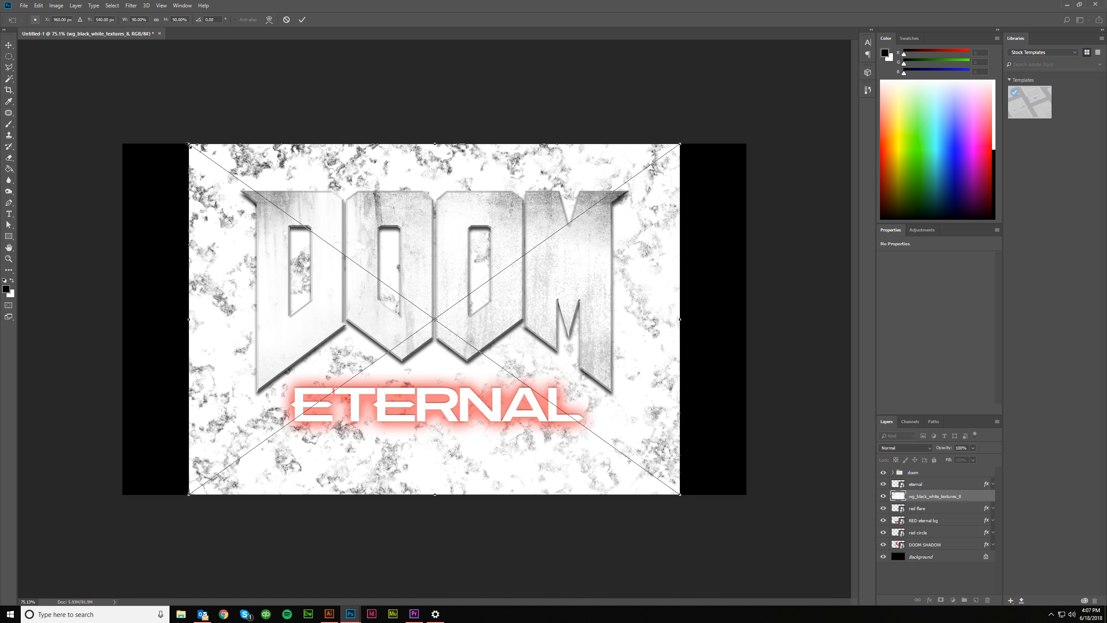
Scale the placed texture down to about 7.83 by 5.59 inches and position it over the ETERNAL emblem
{"action": "left_click_drag", "start_coordinate": [185, 145], "coordinate": [340, 278]}
{"action": "left_click_drag", "start_coordinate": [455, 329], "coordinate": [359, 315]}
{"action": "left_click_drag", "start_coordinate": [583, 247], "coordinate": [621, 219]}
{"action": "left_click", "coordinate": [301, 19]}
{"action": "left_click_drag", "start_coordinate": [495, 374], "coordinate": [492, 380]}
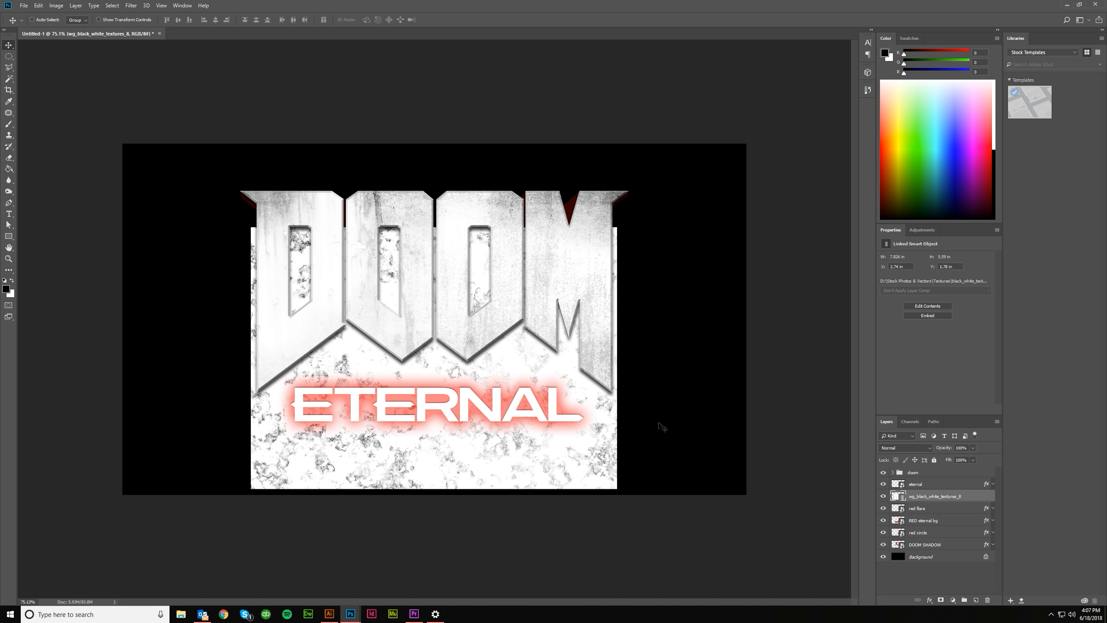
Duplicate the wg_black_white_textures_8 layer and hide the copy
{"action": "key", "text": "ctrl+j"}
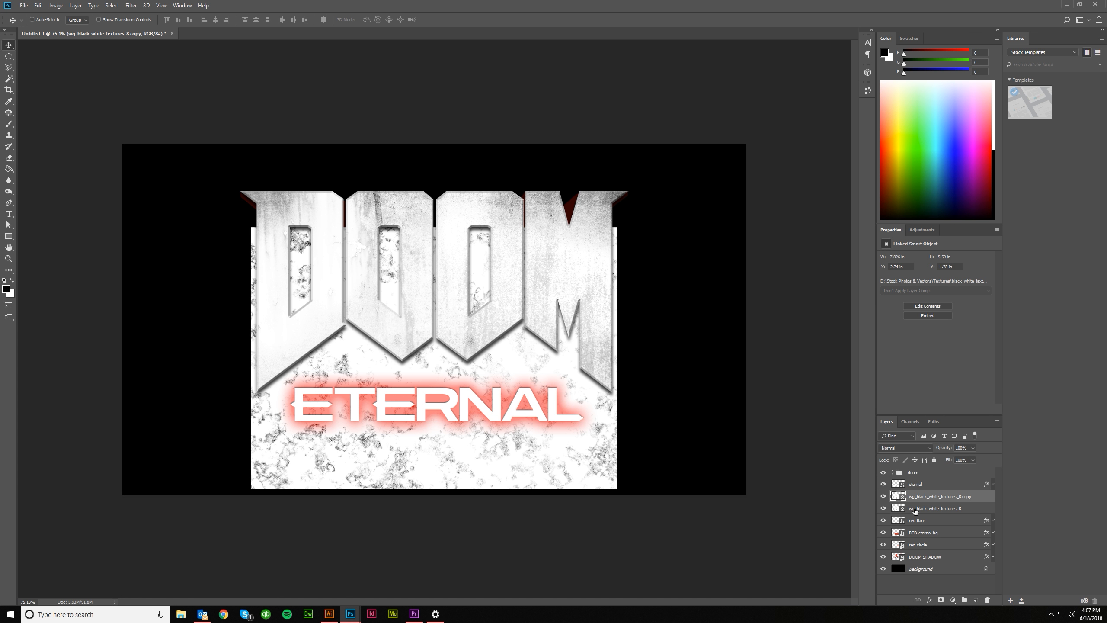
{"action": "left_click", "coordinate": [883, 496]}
Invert the original wg_black_white_textures_8 layer and rasterize it
{"action": "left_click", "coordinate": [925, 509]}
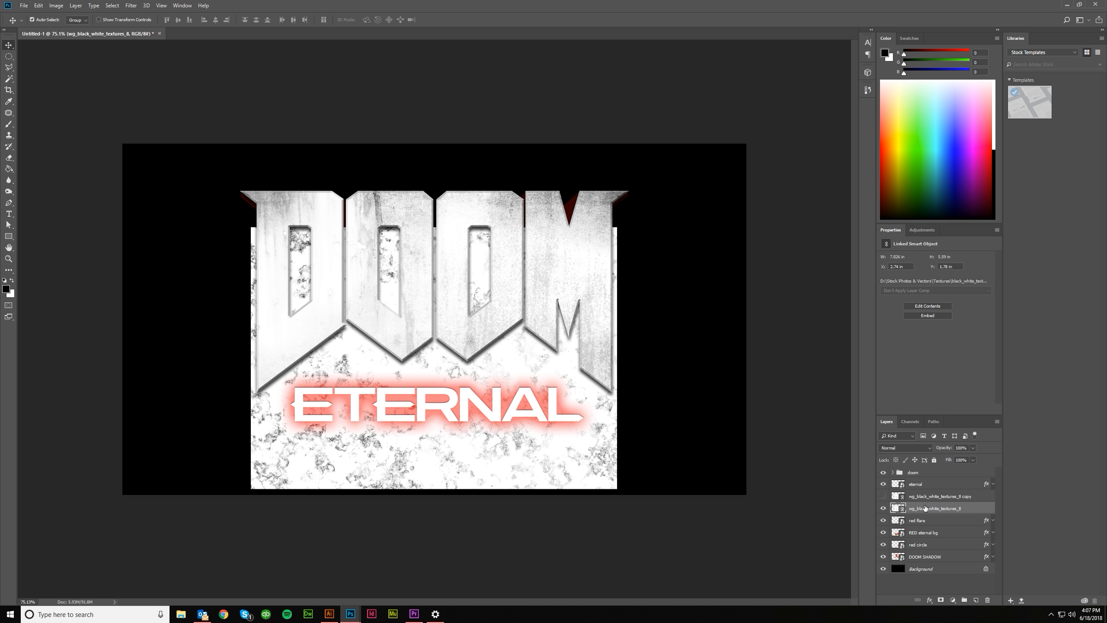
{"action": "key", "text": "ctrl+i"}
{"action": "key", "text": "ctrl+o"}
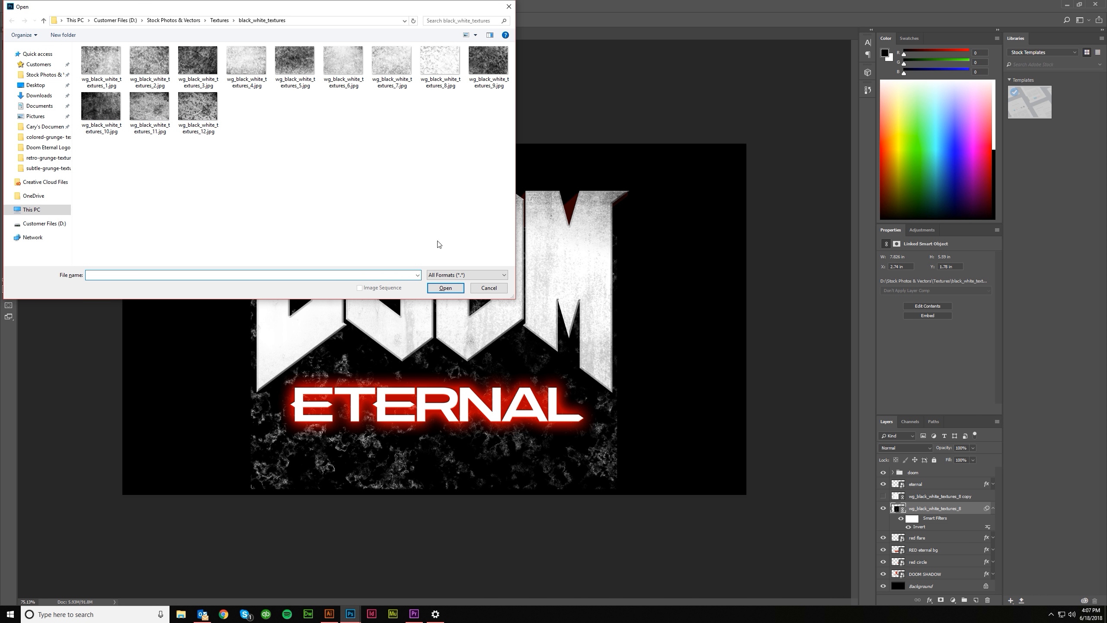
{"action": "left_click", "coordinate": [489, 287]}
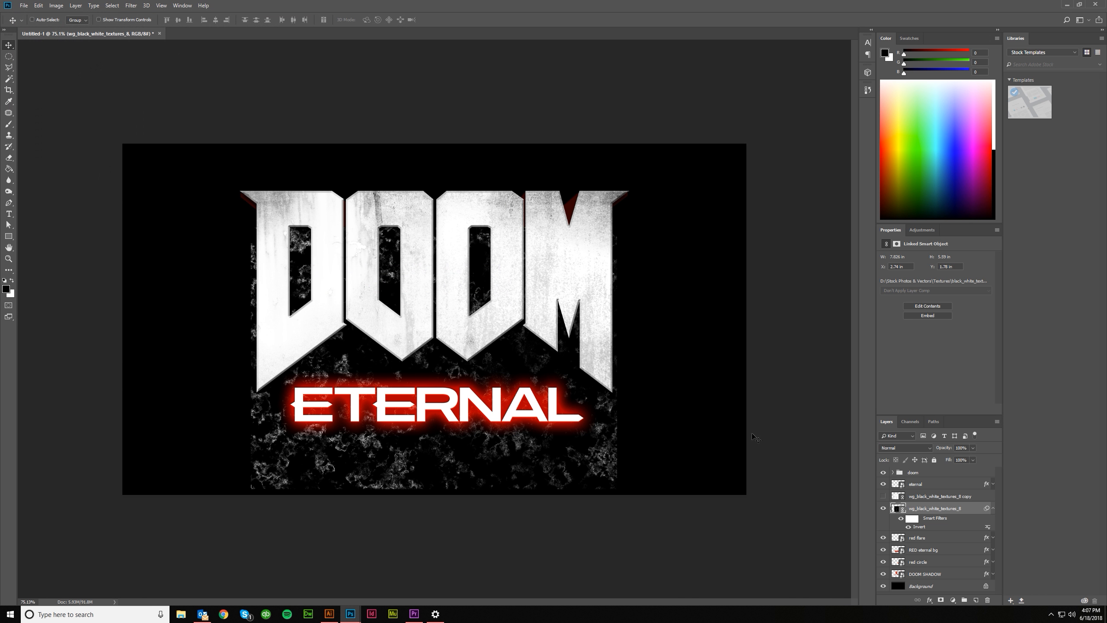
{"action": "right_click", "coordinate": [968, 509]}
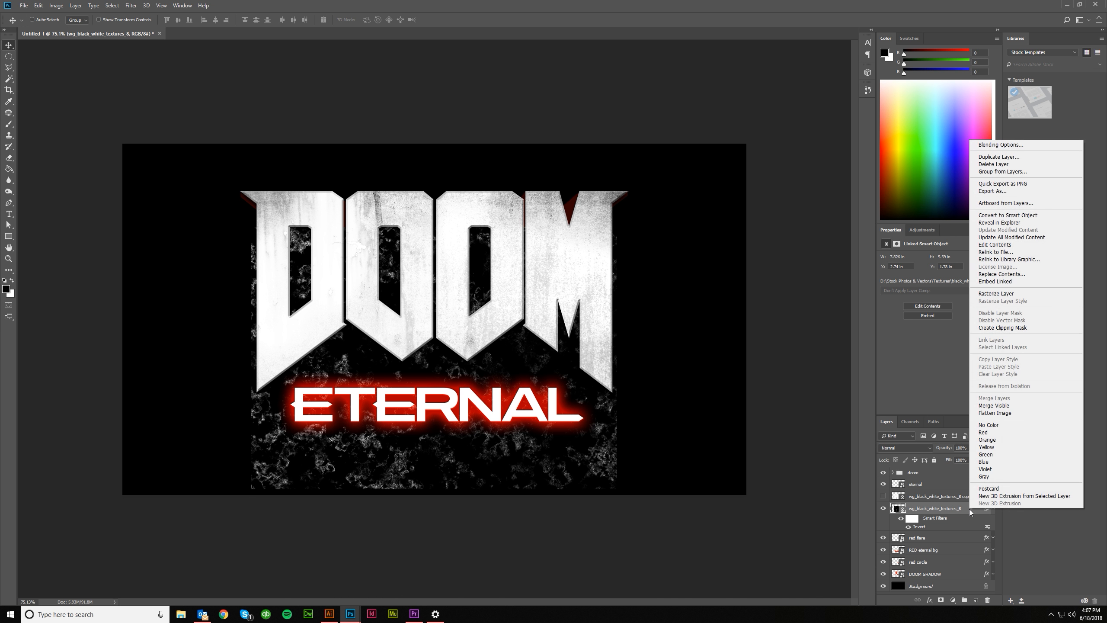
{"action": "left_click", "coordinate": [997, 294]}
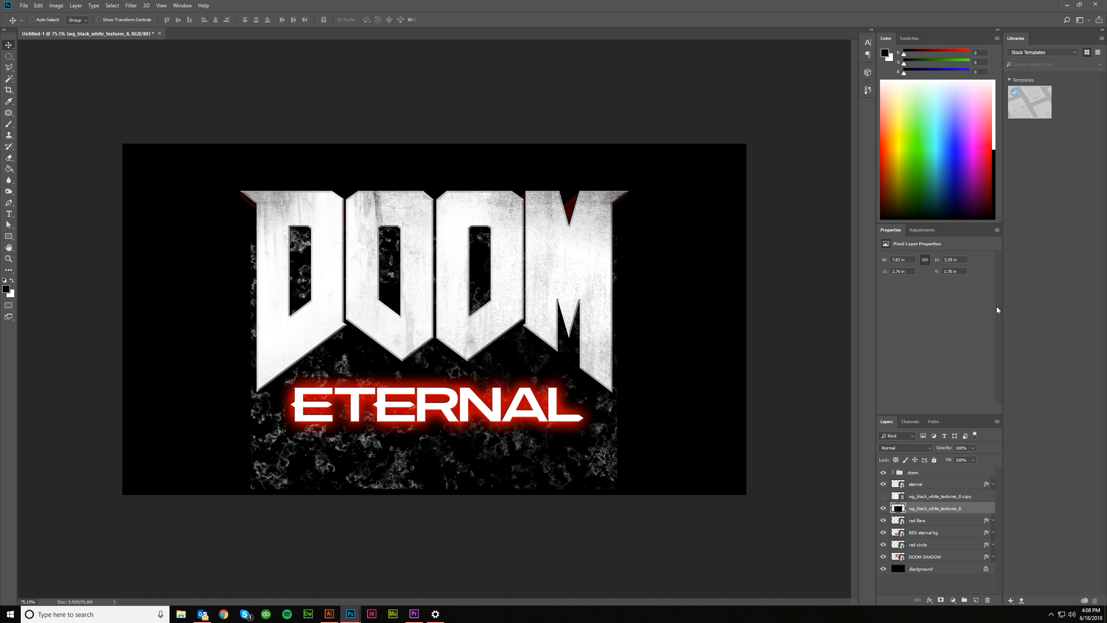
Fade out the inverted texture's dark areas by splitting its This Layer black Blend If slider to 0/191, and compare by toggling its visibility
{"action": "double_click", "coordinate": [970, 513]}
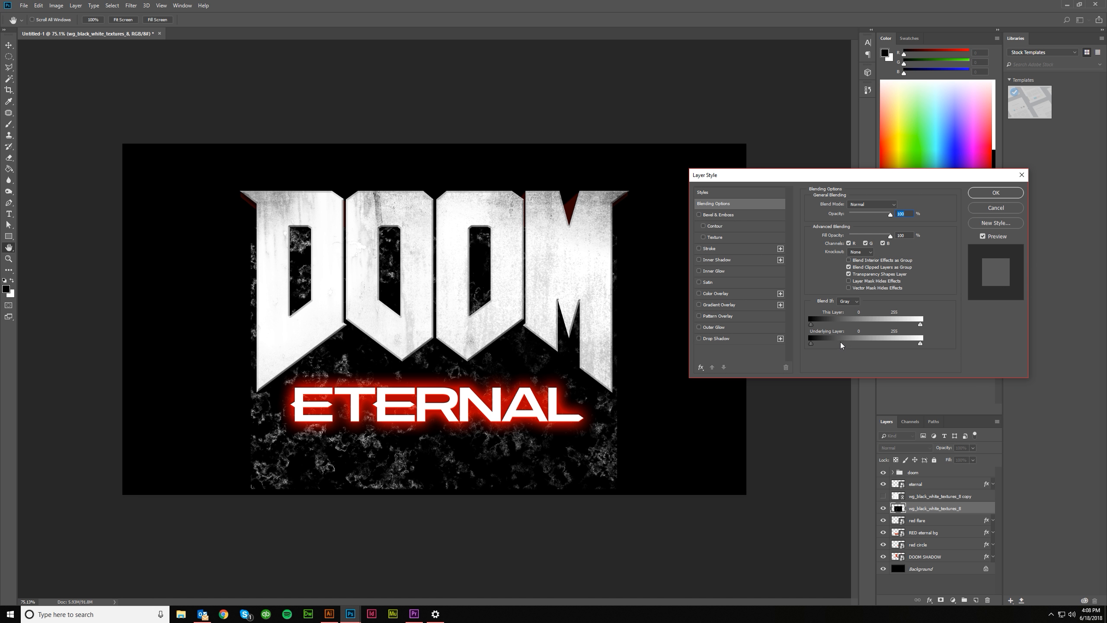
{"action": "left_click_drag", "start_coordinate": [811, 324], "coordinate": [894, 321]}
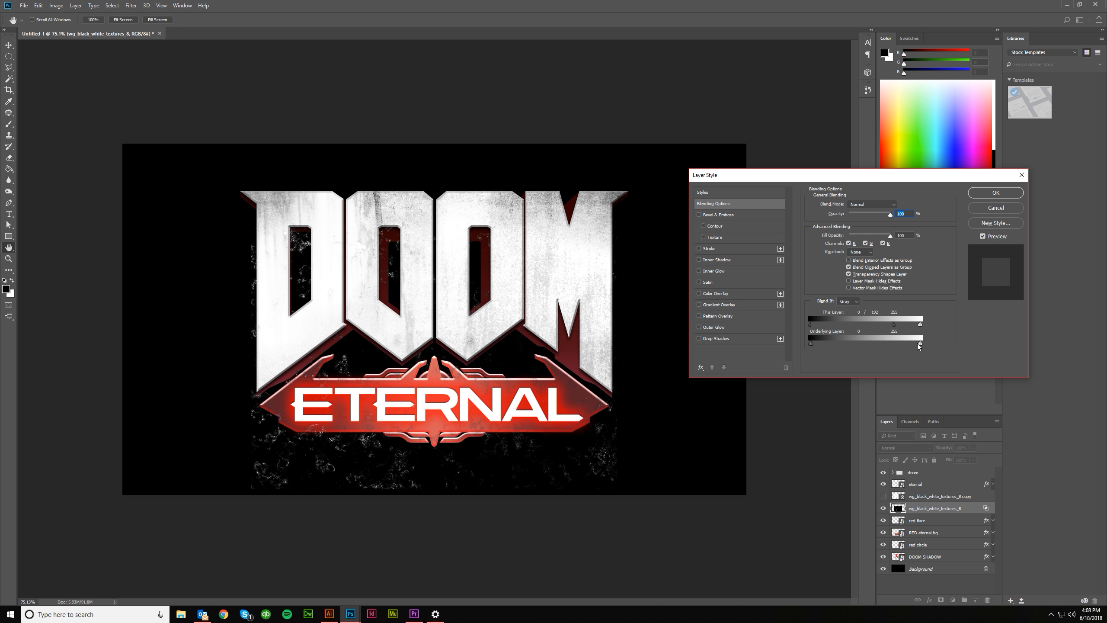
{"action": "mouse_move", "coordinate": [920, 346]}
{"action": "left_mouse_down"}
{"action": "mouse_move", "coordinate": [879, 347]}
{"action": "mouse_move", "coordinate": [933, 347]}
{"action": "left_mouse_up"}
{"action": "left_click", "coordinate": [1009, 194]}
{"action": "left_click", "coordinate": [883, 509]}
{"action": "left_click", "coordinate": [883, 508]}
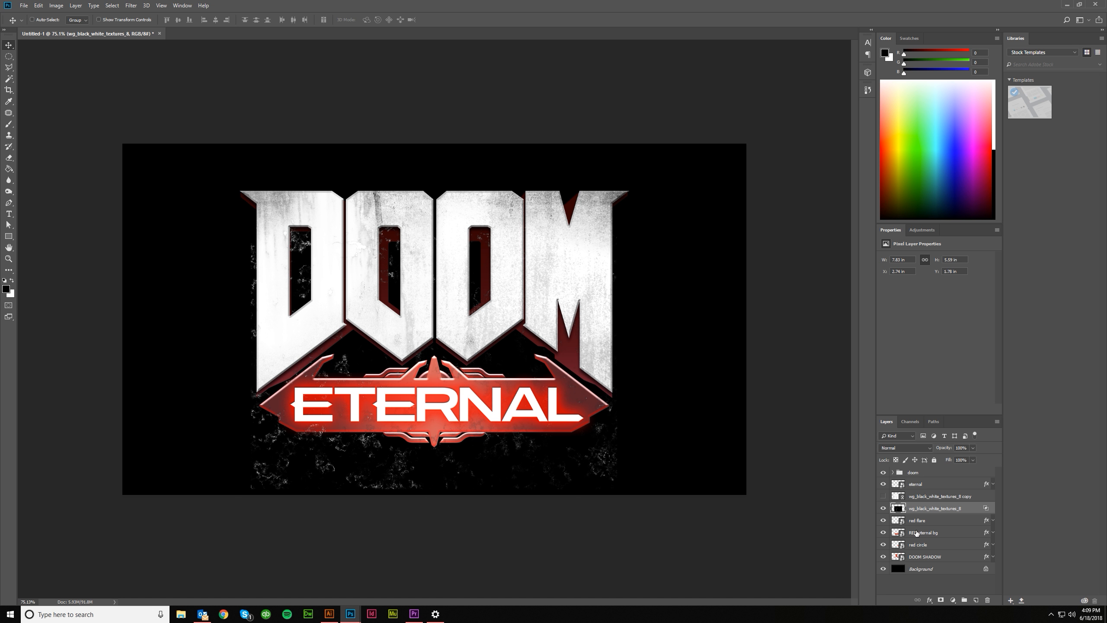
Load the RED eternal bg layer's outline as a selection and add it as a layer mask to the inverted texture
{"action": "left_click_drag", "start_coordinate": [896, 521], "coordinate": [897, 523]}
{"action": "left_click", "coordinate": [896, 522], "text": "ctrl"}
{"action": "left_click", "coordinate": [896, 535], "text": "ctrl"}
{"action": "left_click", "coordinate": [898, 521], "text": "ctrl"}
{"action": "left_click", "coordinate": [896, 534], "text": "ctrl"}
{"action": "left_click", "coordinate": [940, 601]}
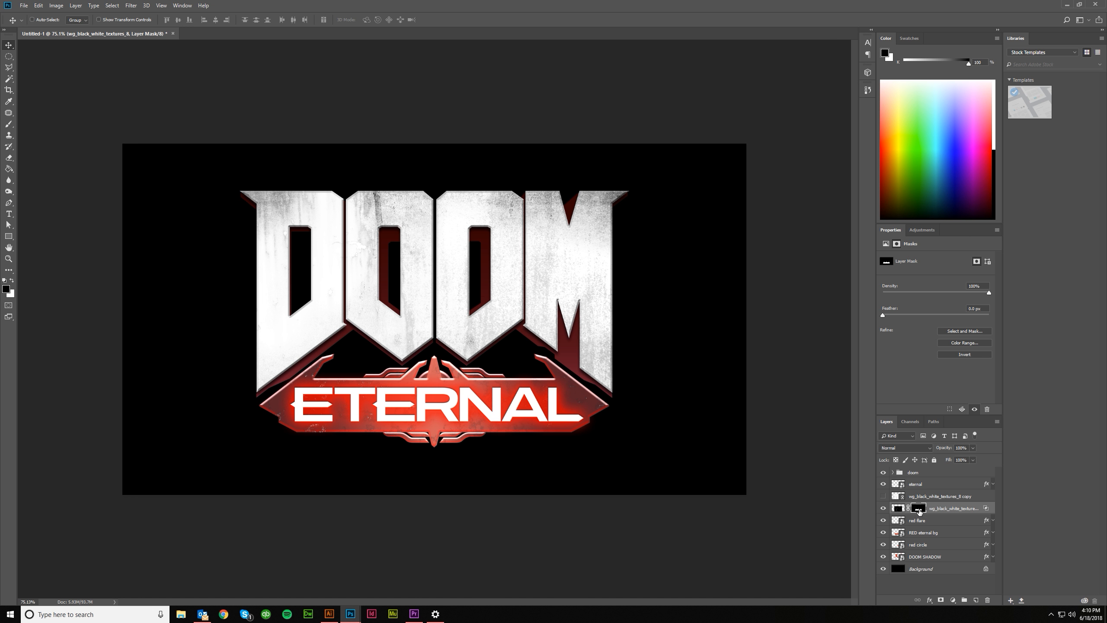
Paint black with the Brush tool on the inverted texture's layer mask to hide unwanted grunge on the red emblem
{"action": "left_click", "coordinate": [951, 511]}
{"action": "left_click", "coordinate": [924, 518]}
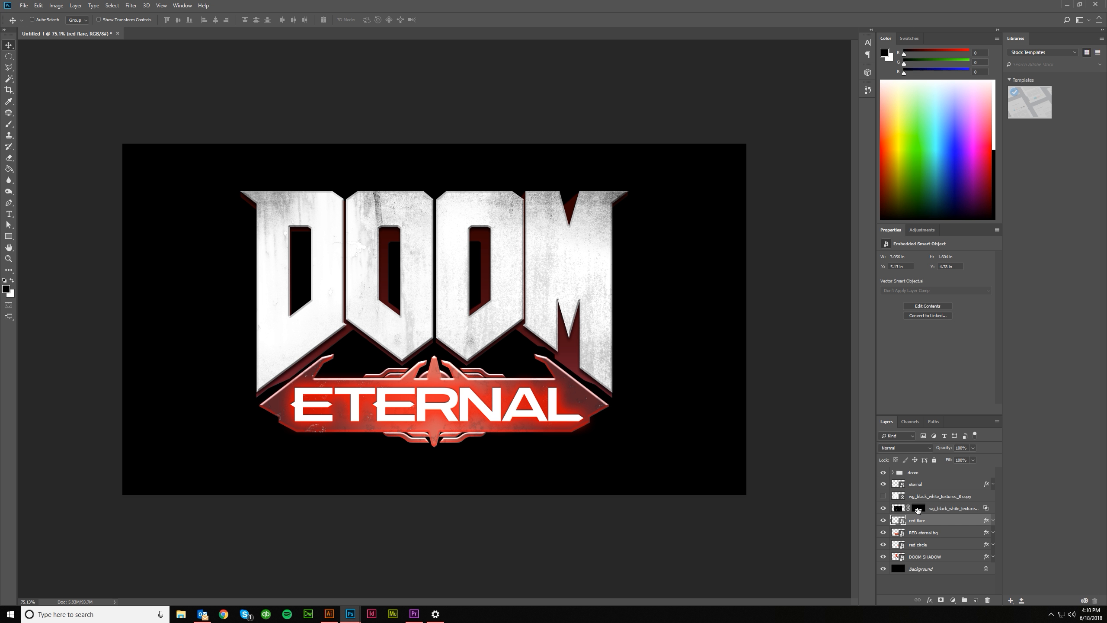
{"action": "left_click", "coordinate": [916, 509]}
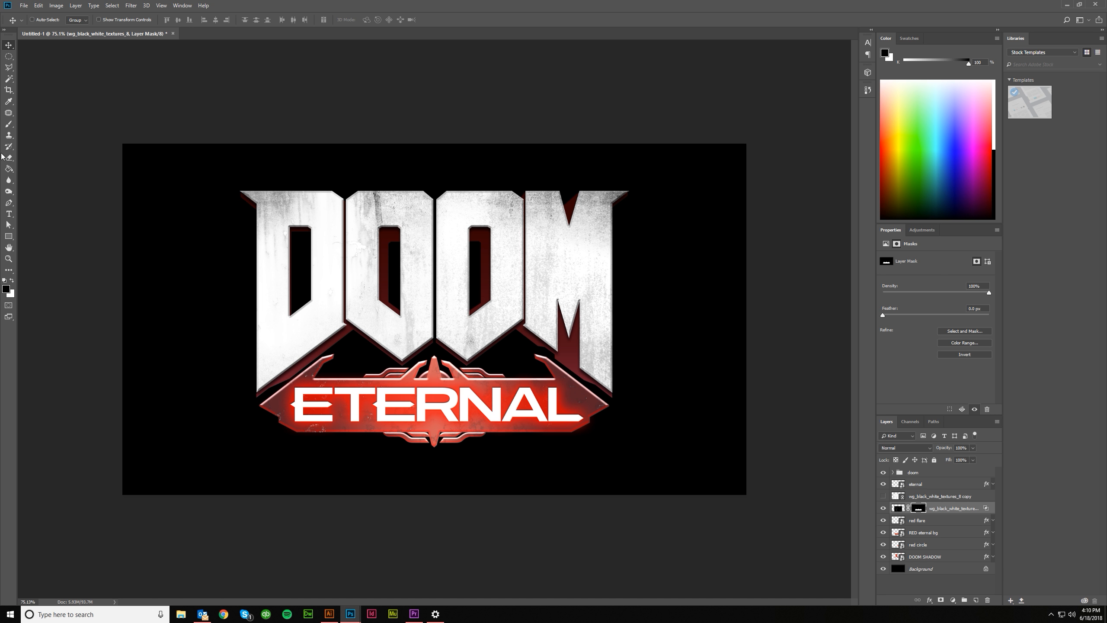
{"action": "left_click", "coordinate": [9, 124]}
{"action": "left_click", "coordinate": [9, 126]}
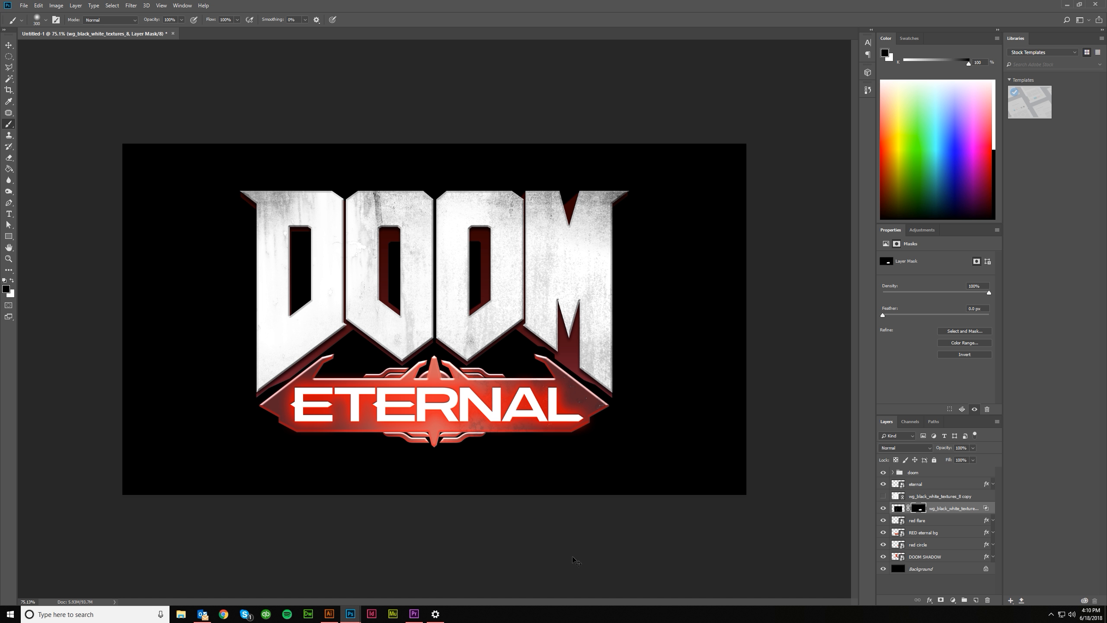
{"action": "key", "text": "ctrl+z"}
{"action": "scroll", "coordinate": [263, 459], "scroll_direction": "down", "scroll_amount": 1}
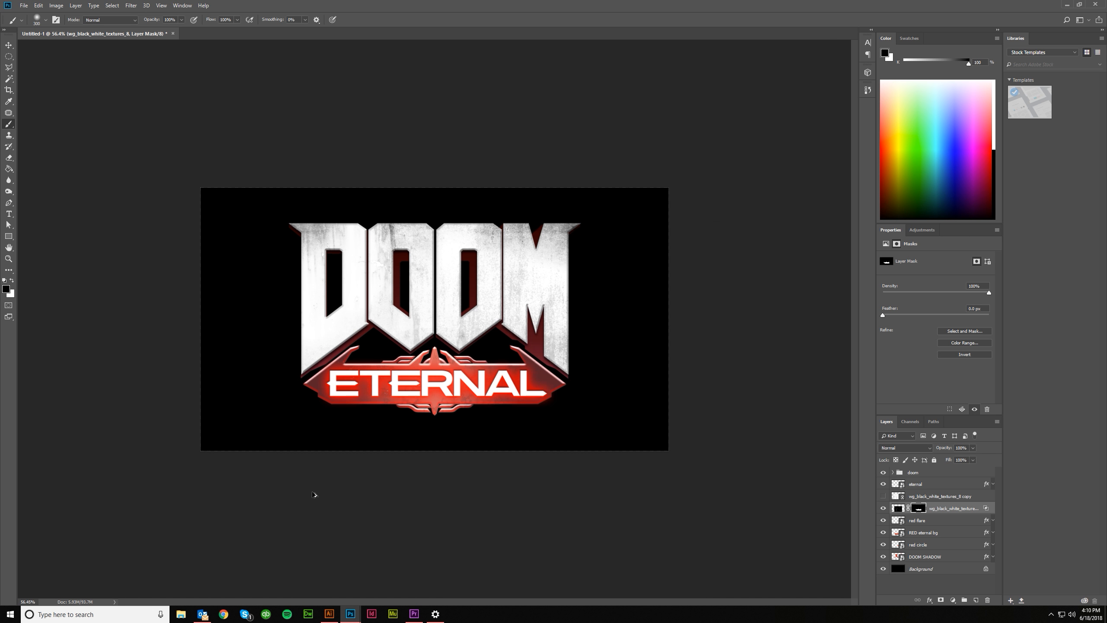
{"action": "scroll", "coordinate": [308, 497], "scroll_direction": "up", "scroll_amount": 5}
{"action": "scroll", "coordinate": [518, 523], "scroll_direction": "right", "scroll_amount": 1}
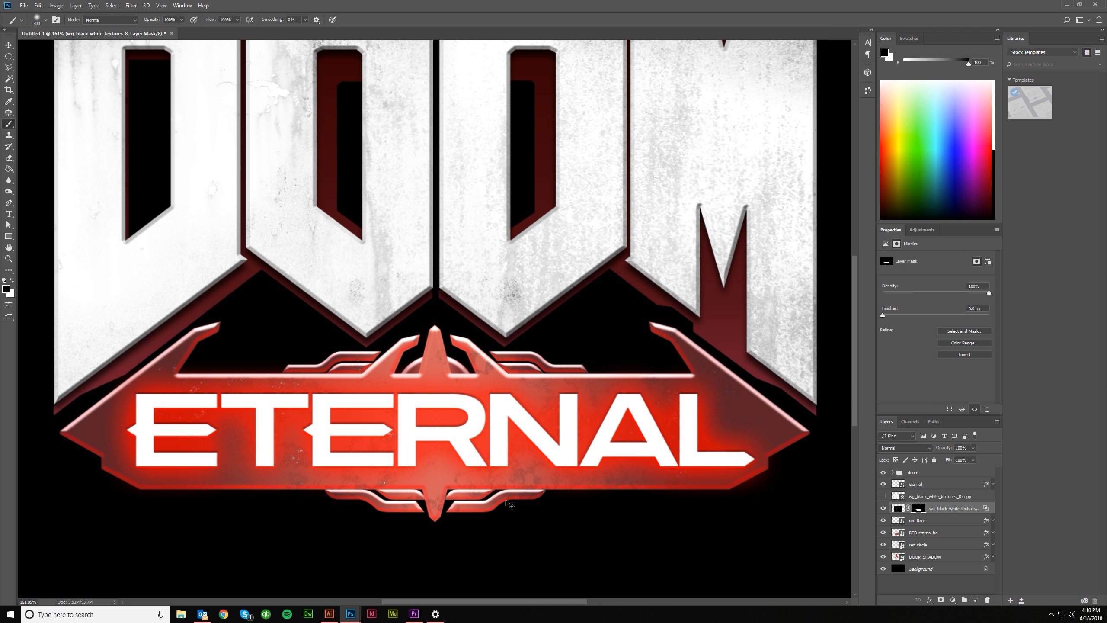
{"action": "scroll", "coordinate": [508, 504], "scroll_direction": "down", "scroll_amount": 3}
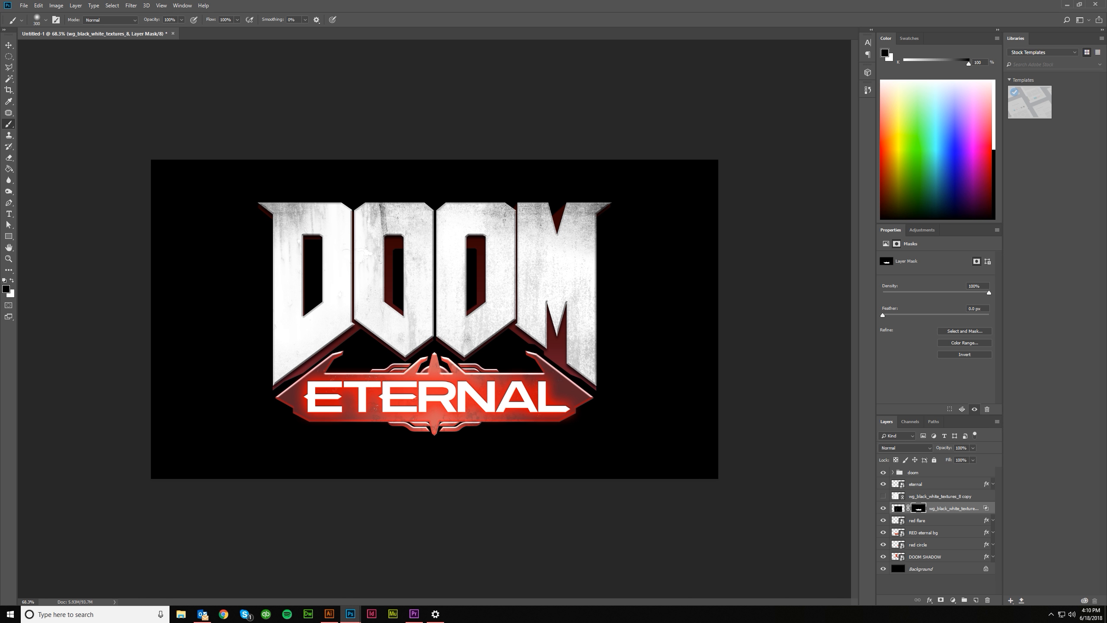
Try painting white across the emblem on the inverted texture's mask, and undo the stroke
{"action": "key", "text": "x"}
{"action": "mouse_move", "coordinate": [319, 377]}
{"action": "left_mouse_down"}
{"action": "mouse_move", "coordinate": [322, 388]}
{"action": "mouse_move", "coordinate": [557, 418]}
{"action": "left_mouse_up"}
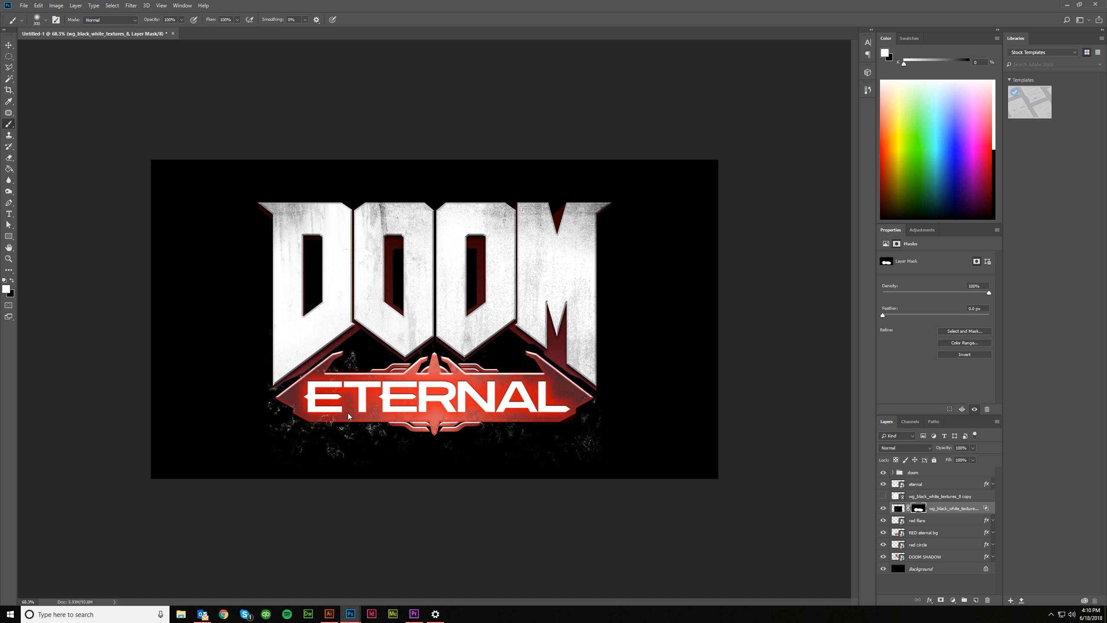
{"action": "key", "text": "ctrl+z"}
{"action": "key", "text": "ctrl+plus"}
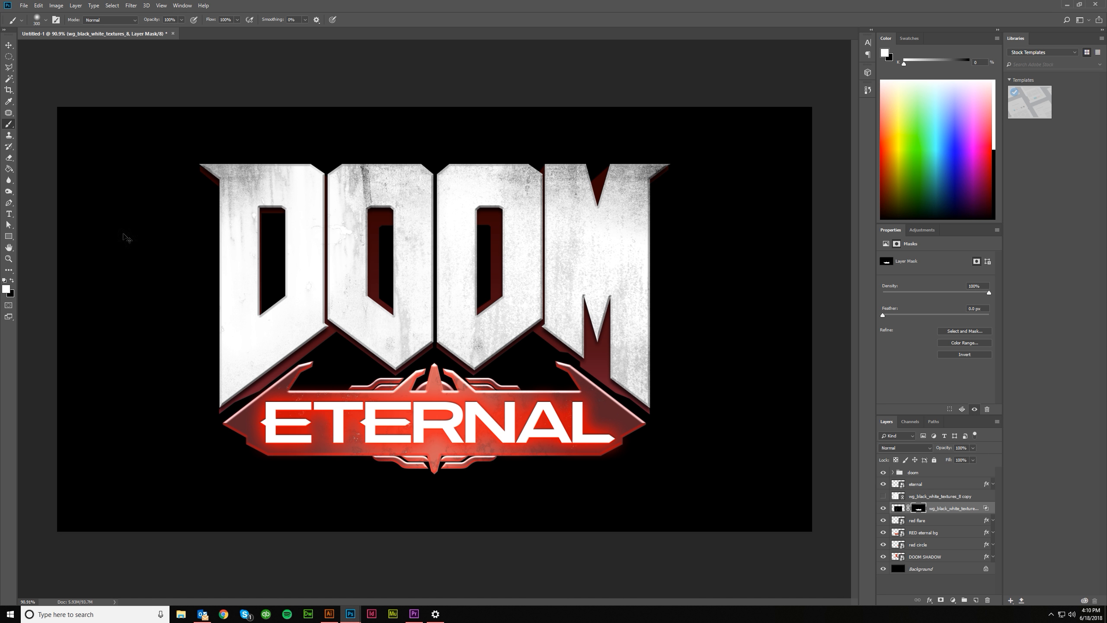
Show the wg_black_white_textures_8 copy layer and mask it to the RED eternal bg layer's outline
{"action": "left_click", "coordinate": [882, 496]}
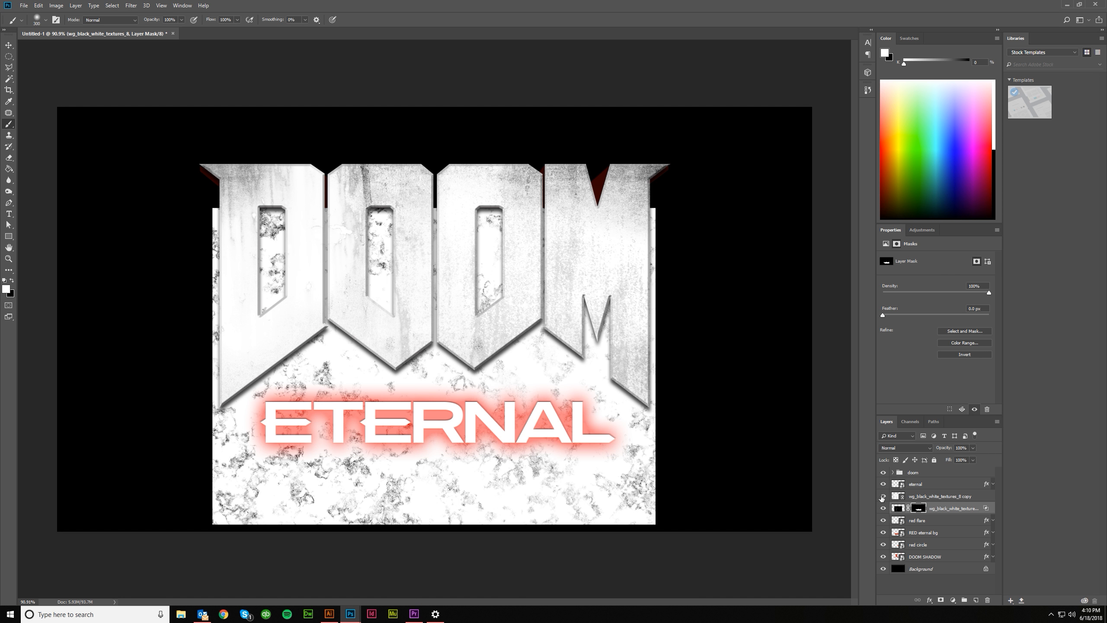
{"action": "left_click", "coordinate": [923, 497]}
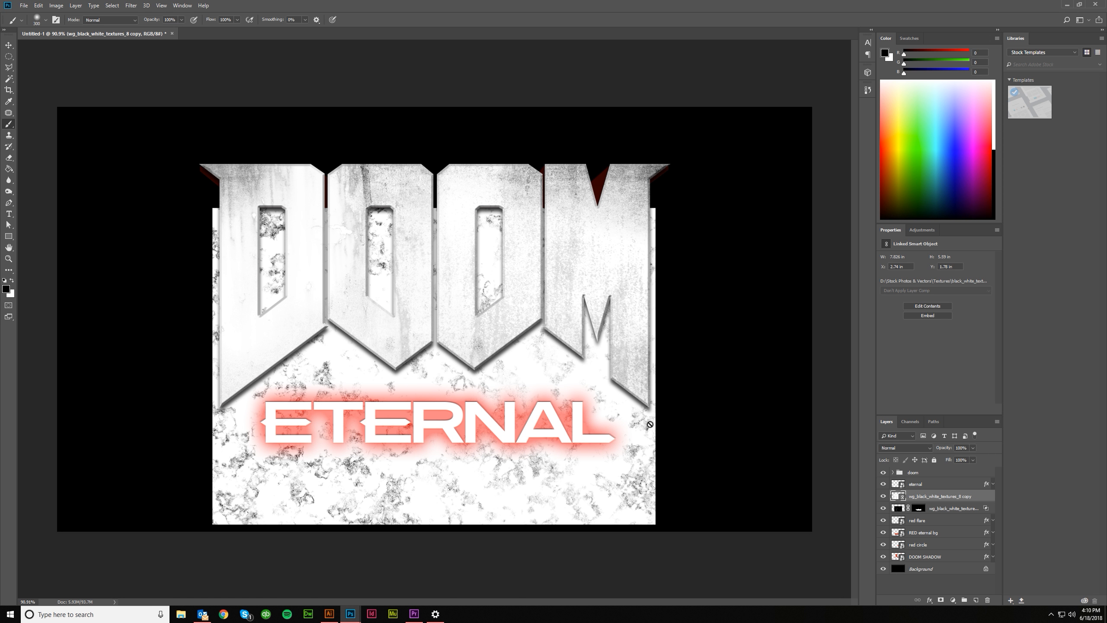
{"action": "left_click_drag", "start_coordinate": [918, 511], "coordinate": [897, 522]}
{"action": "left_click", "coordinate": [897, 522], "text": "ctrl"}
{"action": "left_click", "coordinate": [896, 531], "text": "ctrl+shift"}
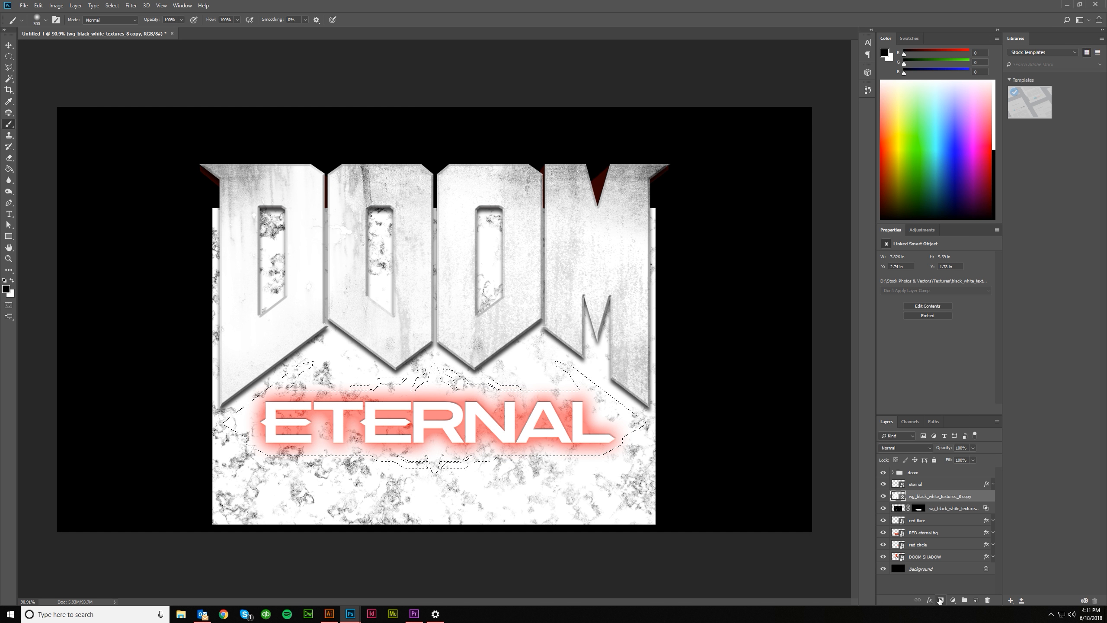
{"action": "left_click", "coordinate": [940, 600]}
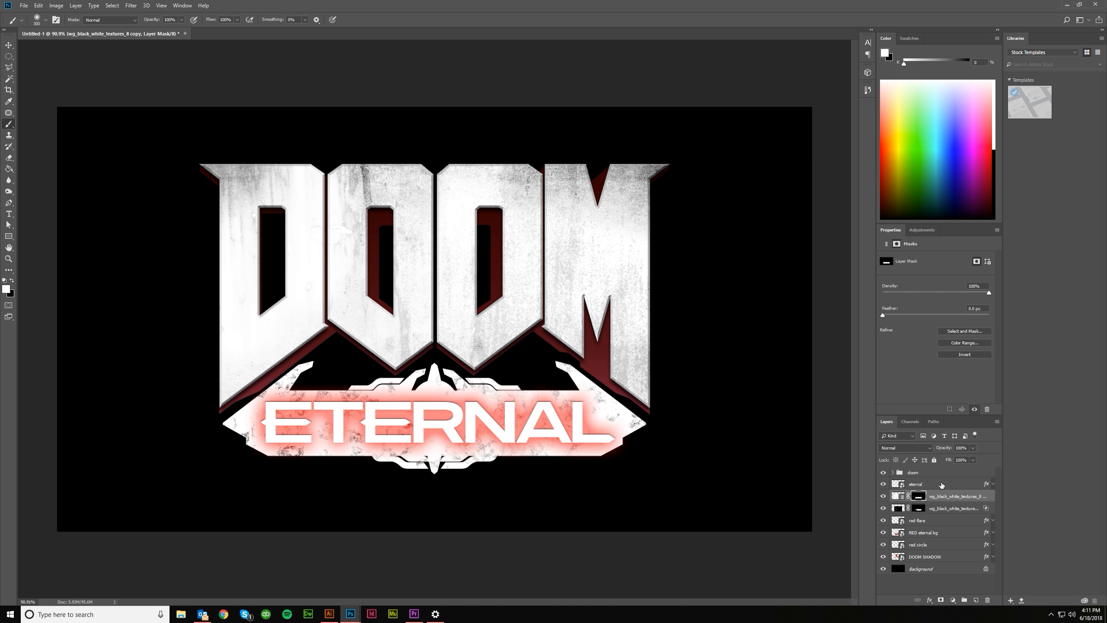
Set the texture copy's blend mode to Divide in its layer style
{"action": "double_click", "coordinate": [990, 498]}
{"action": "double_click", "coordinate": [991, 497]}
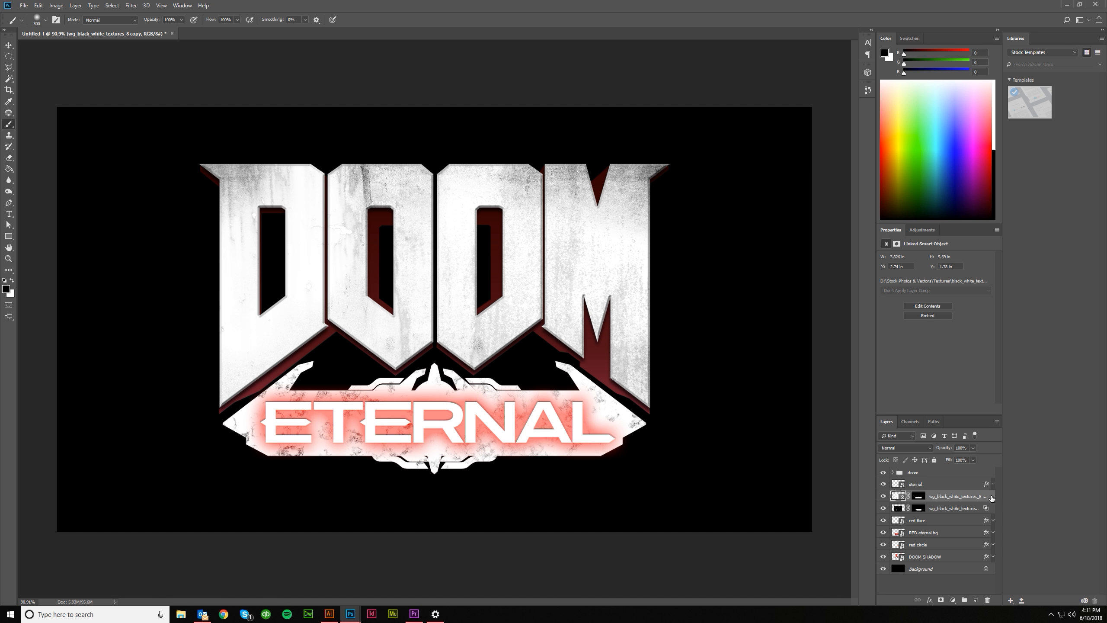
{"action": "left_click", "coordinate": [856, 206]}
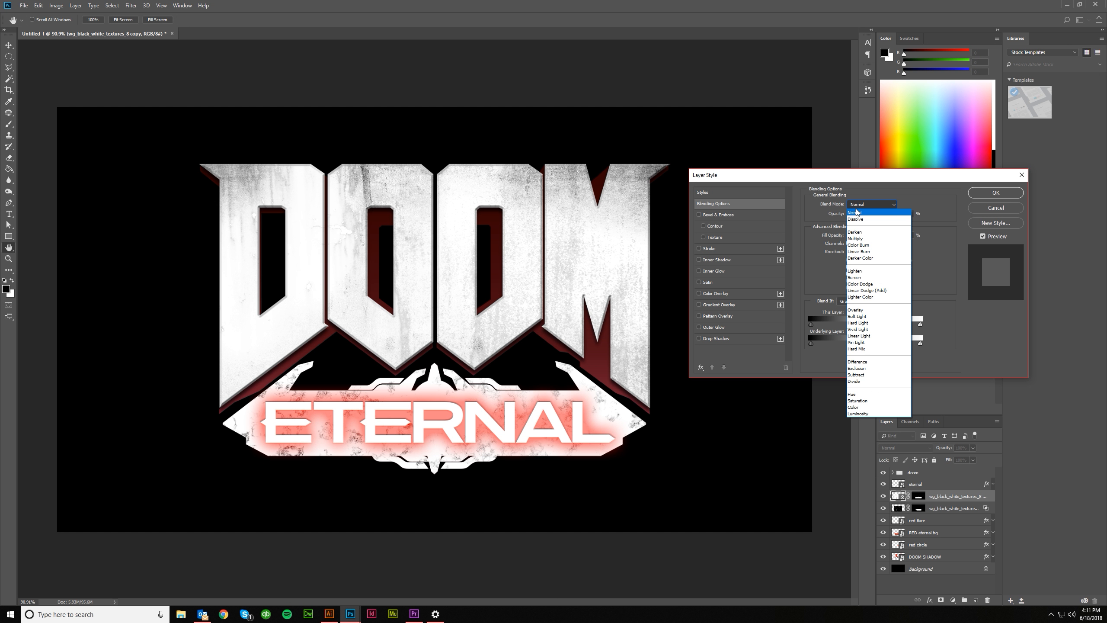
{"action": "left_click", "coordinate": [852, 382]}
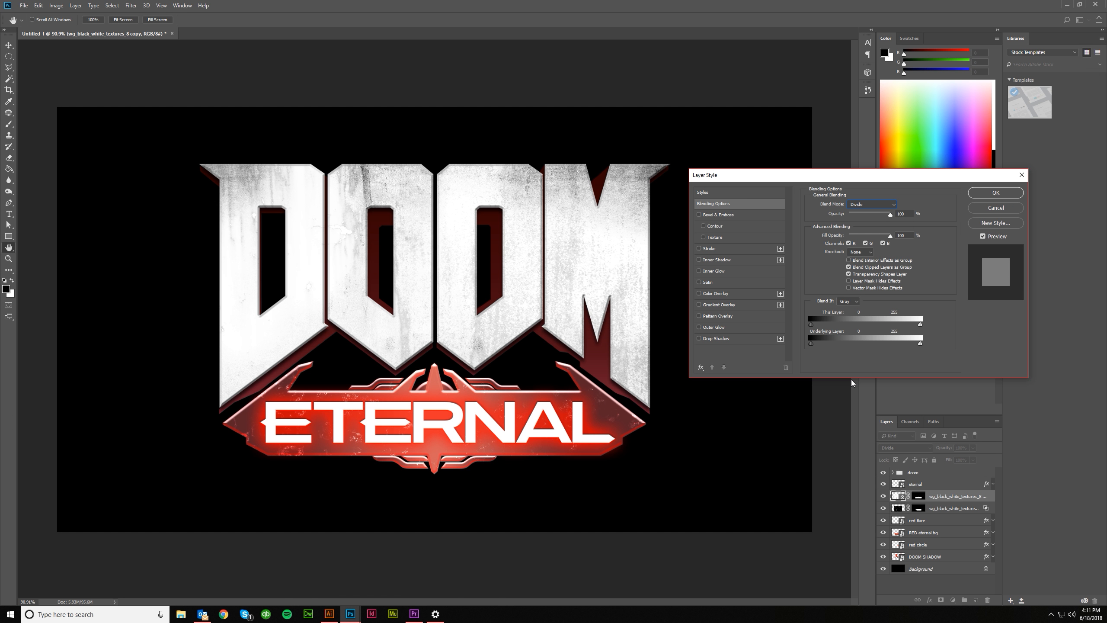
{"action": "left_click", "coordinate": [996, 193]}
Brush over the emblem on the texture copy's layer mask, switching to black to hide parts of the grunge
{"action": "key", "text": "b"}
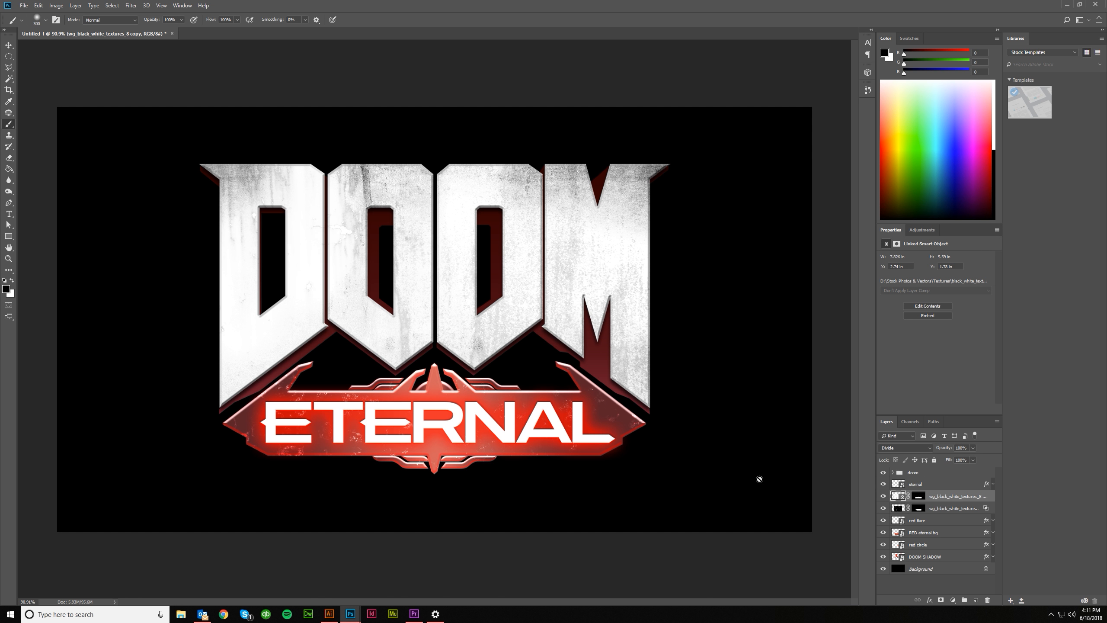
{"action": "left_click", "coordinate": [919, 496]}
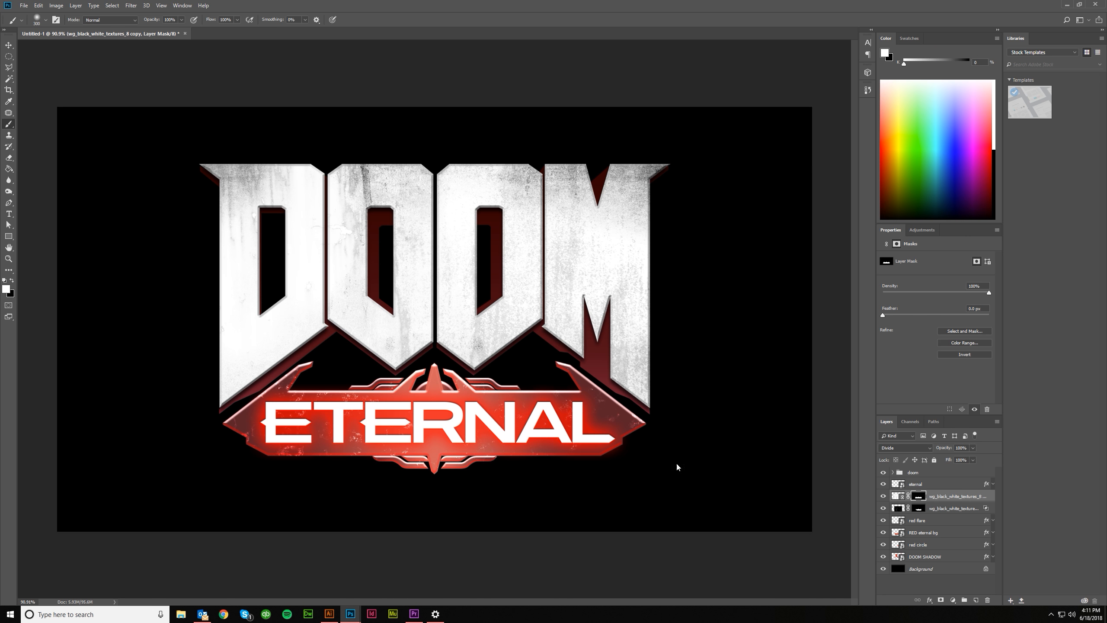
{"action": "left_click_drag", "start_coordinate": [202, 442], "coordinate": [225, 464]}
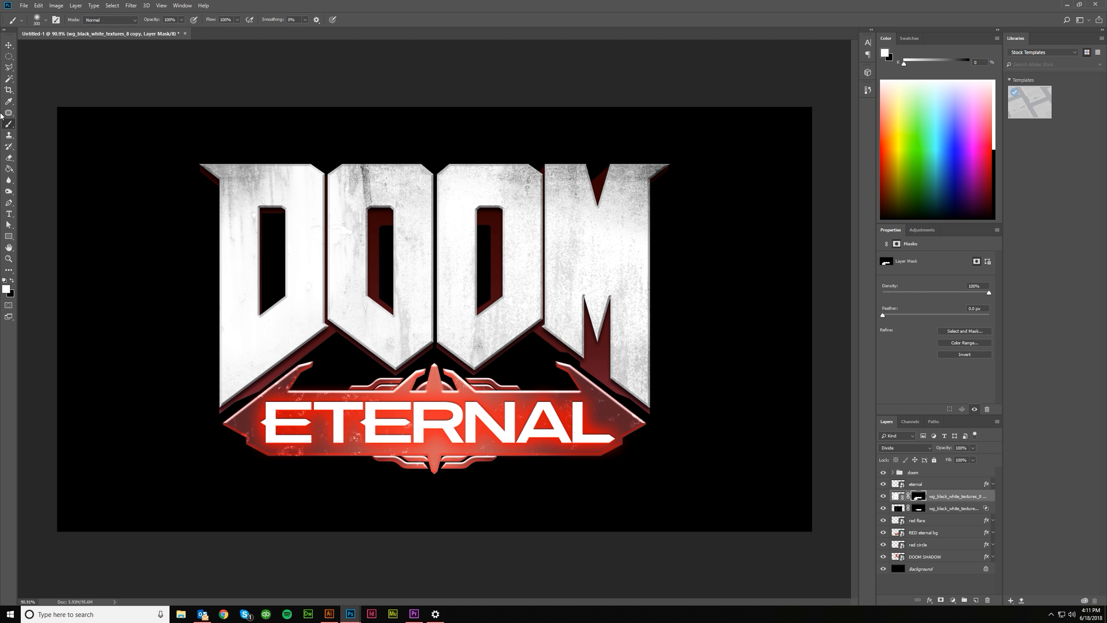
{"action": "left_click", "coordinate": [46, 21]}
{"action": "left_click", "coordinate": [46, 21]}
{"action": "left_click", "coordinate": [11, 280]}
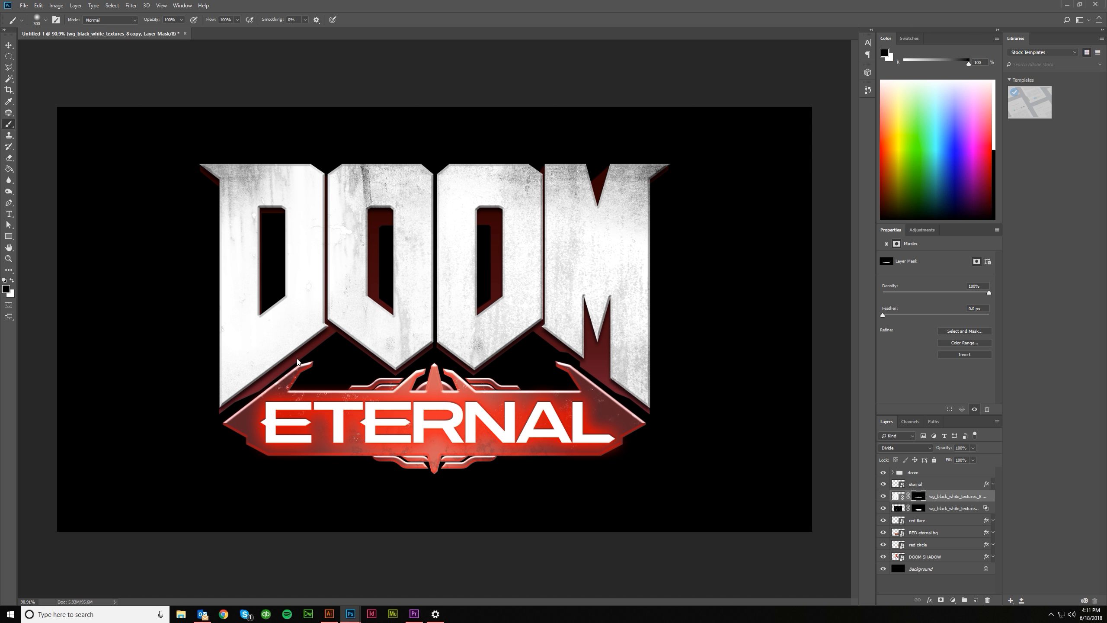
Place wg_colored_grunge5 from the colored grunge textures folder as a linked image above the texture copy
{"action": "key", "text": "v"}
{"action": "left_click", "coordinate": [900, 485]}
{"action": "left_click", "coordinate": [906, 497]}
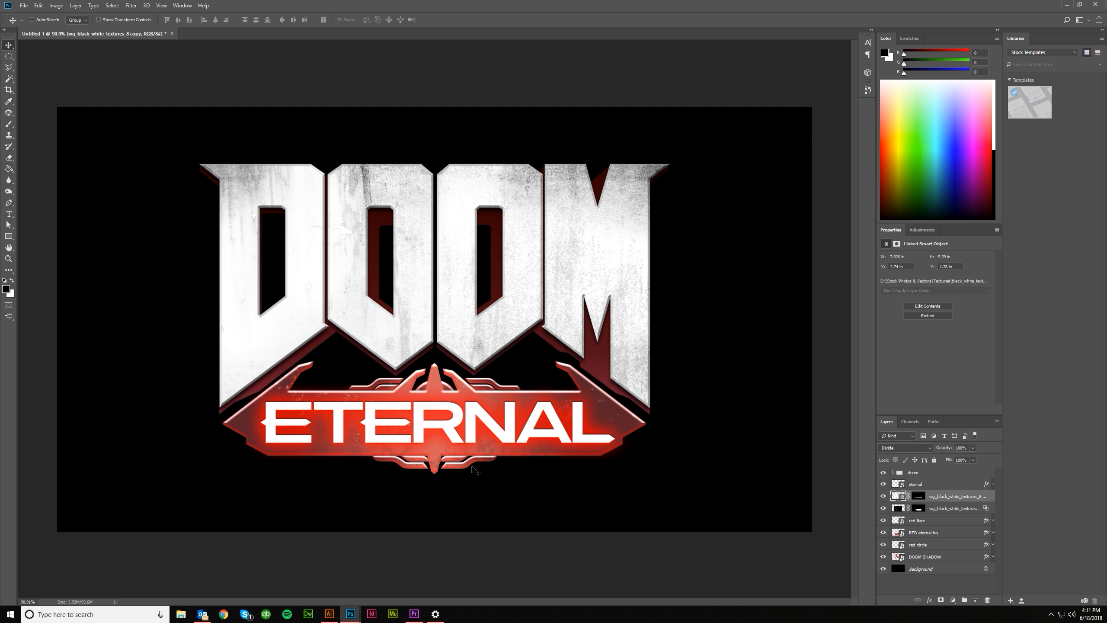
{"action": "left_click", "coordinate": [24, 5]}
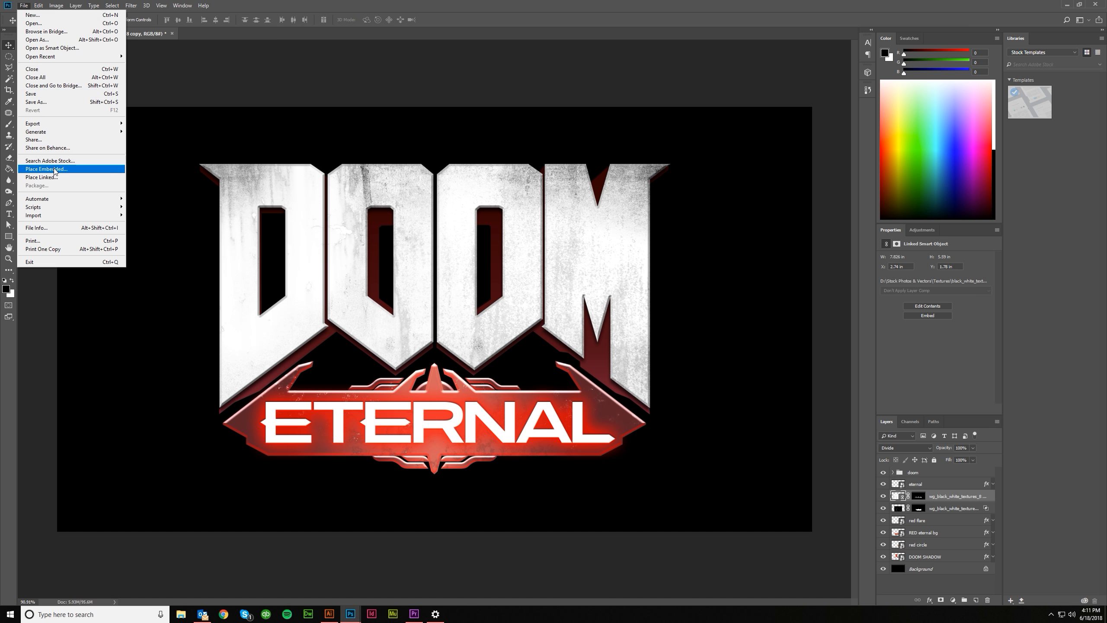
{"action": "left_click", "coordinate": [42, 177]}
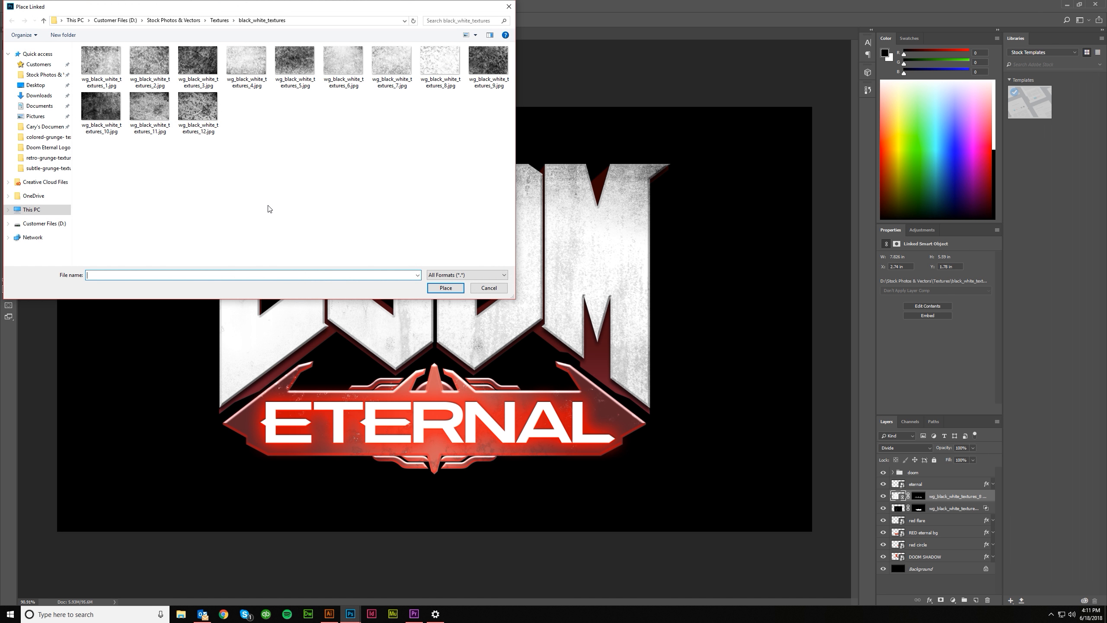
{"action": "left_click", "coordinate": [224, 20]}
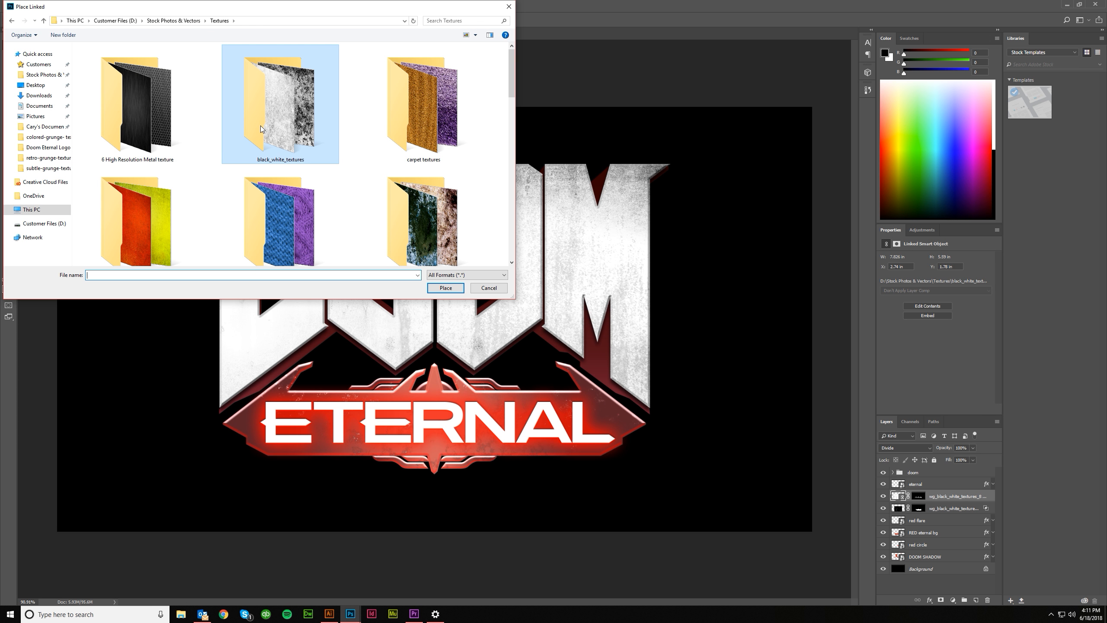
{"action": "double_click", "coordinate": [169, 231]}
{"action": "double_click", "coordinate": [294, 65]}
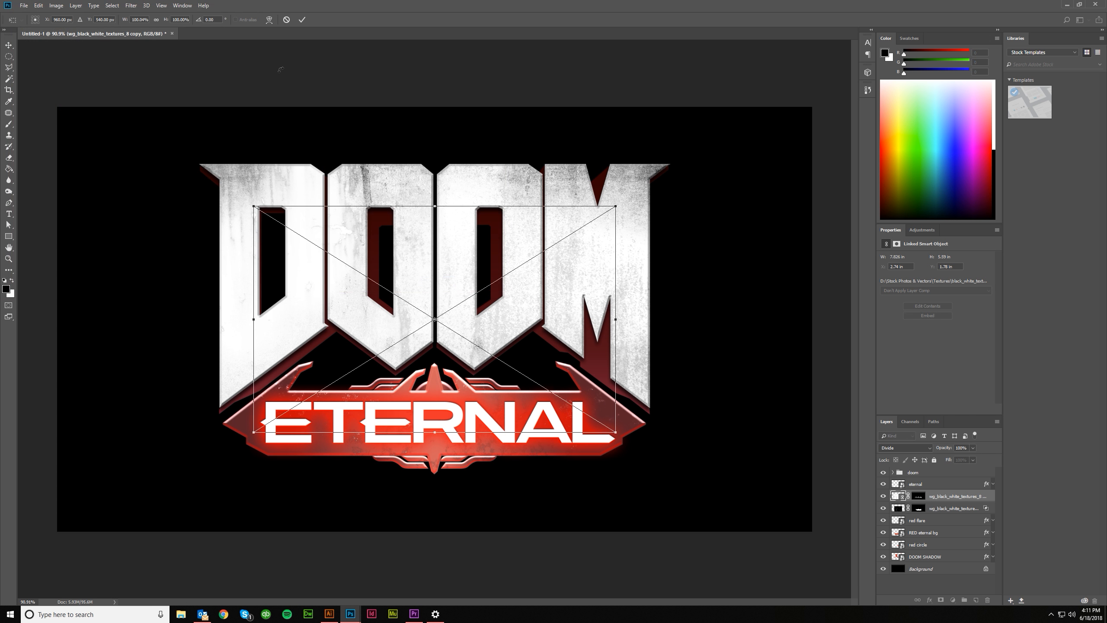
Enlarge the placed green grunge to about 117% over the emblem, and mask it to the RED eternal bg layer's outline
{"action": "left_click_drag", "start_coordinate": [341, 340], "coordinate": [310, 400]}
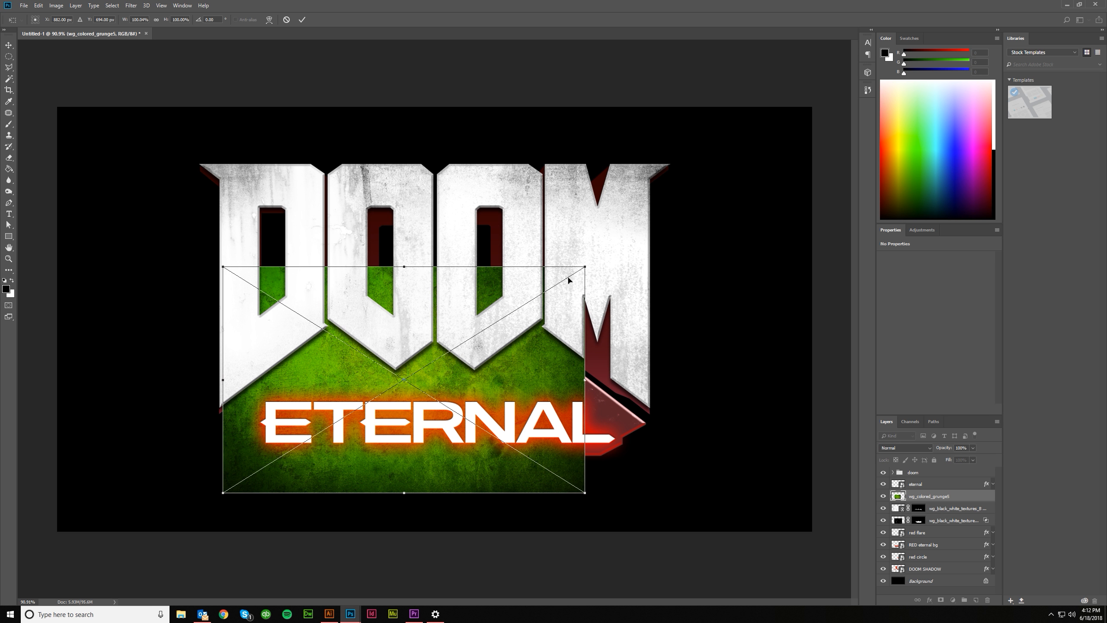
{"action": "left_click_drag", "start_coordinate": [586, 267], "coordinate": [649, 227]}
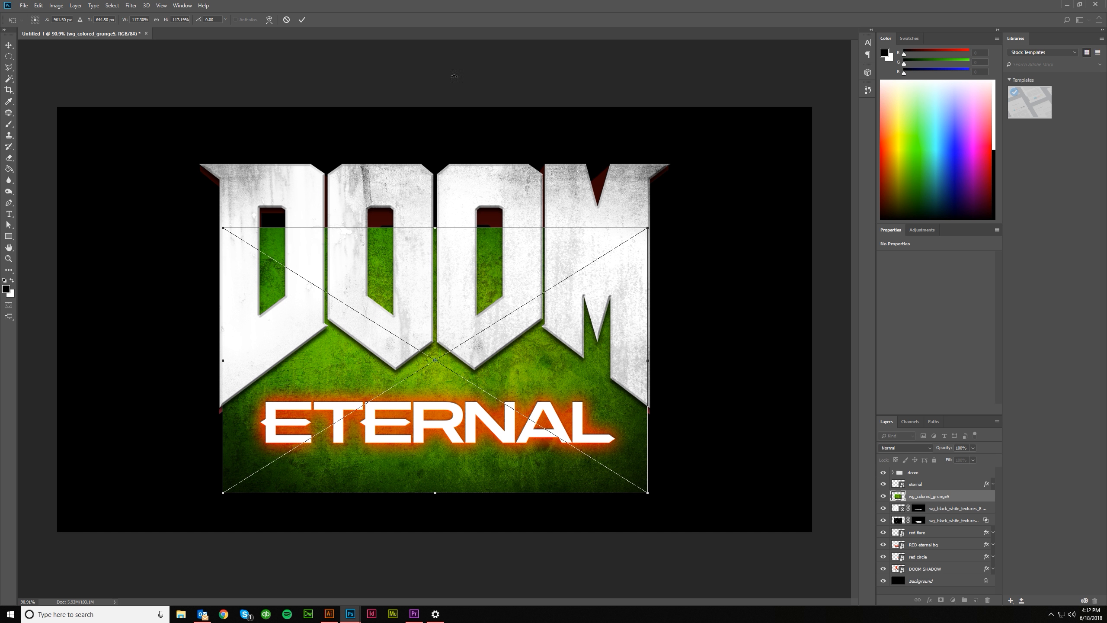
{"action": "left_click", "coordinate": [301, 19]}
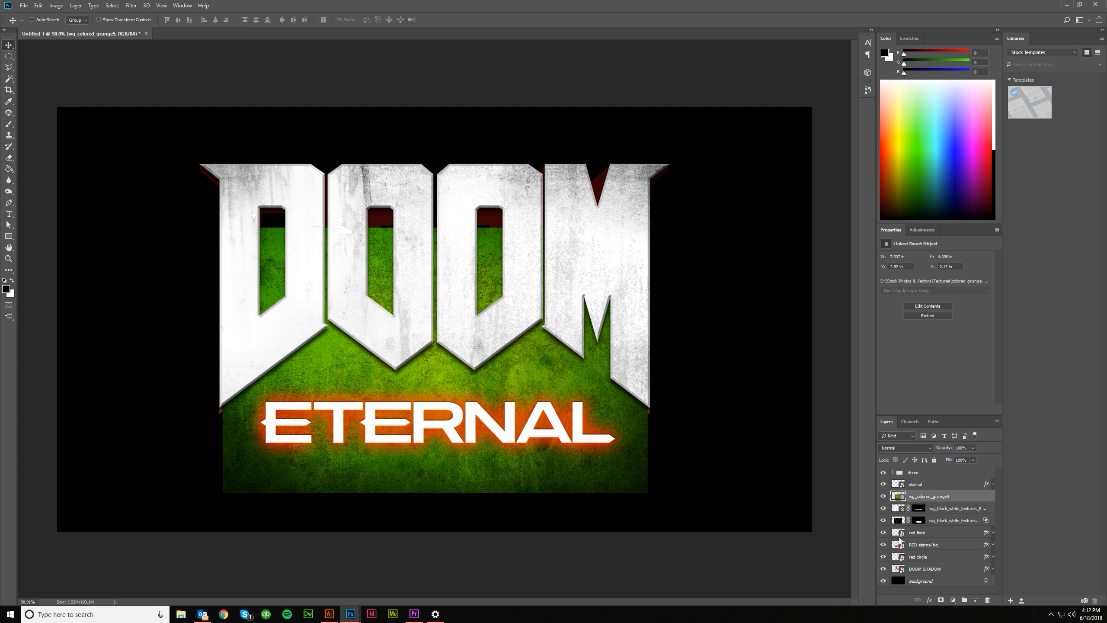
{"action": "left_click", "coordinate": [897, 557], "text": "ctrl"}
{"action": "left_click", "coordinate": [940, 601]}
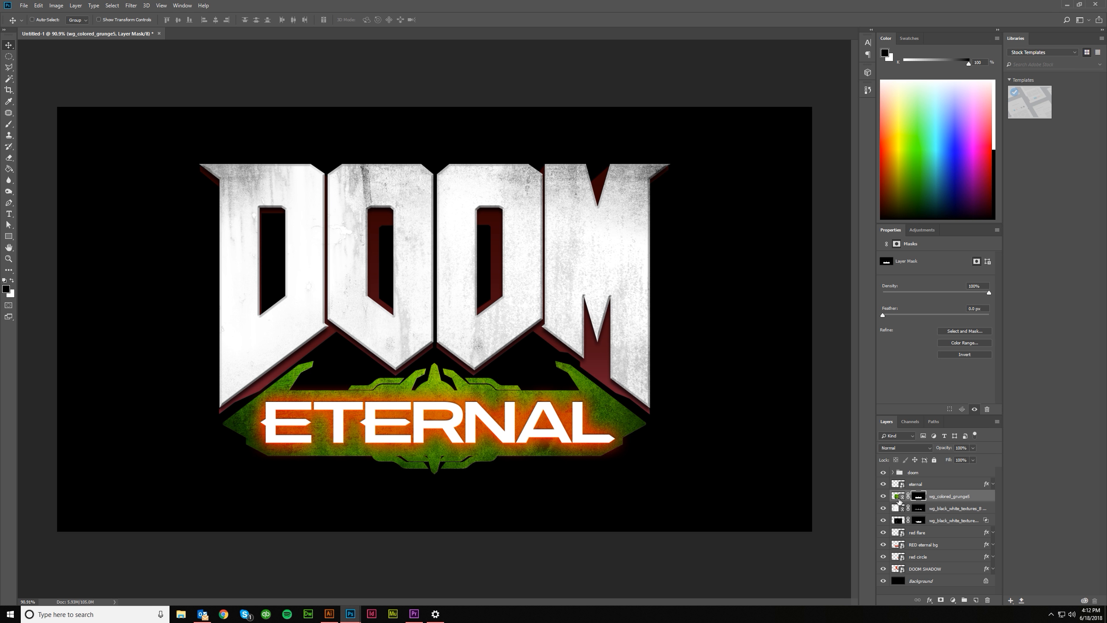
Rasterize the wg_colored_grunge5 layer and desaturate it
{"action": "left_click", "coordinate": [898, 500]}
{"action": "right_click", "coordinate": [898, 500]}
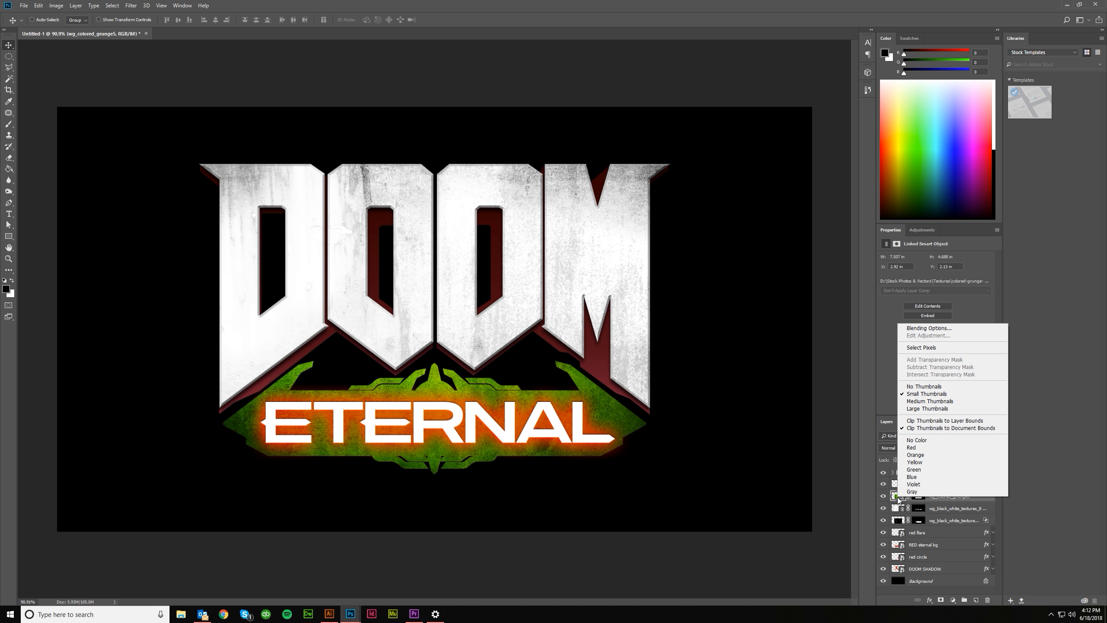
{"action": "key", "text": "Escape"}
{"action": "right_click", "coordinate": [980, 497]}
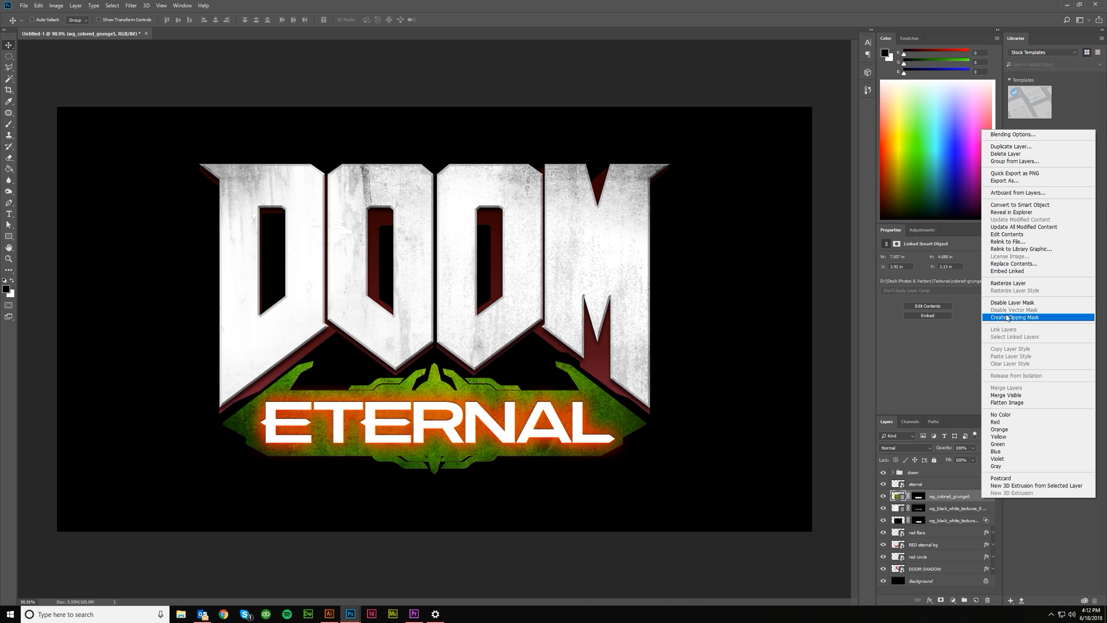
{"action": "left_click", "coordinate": [1010, 284]}
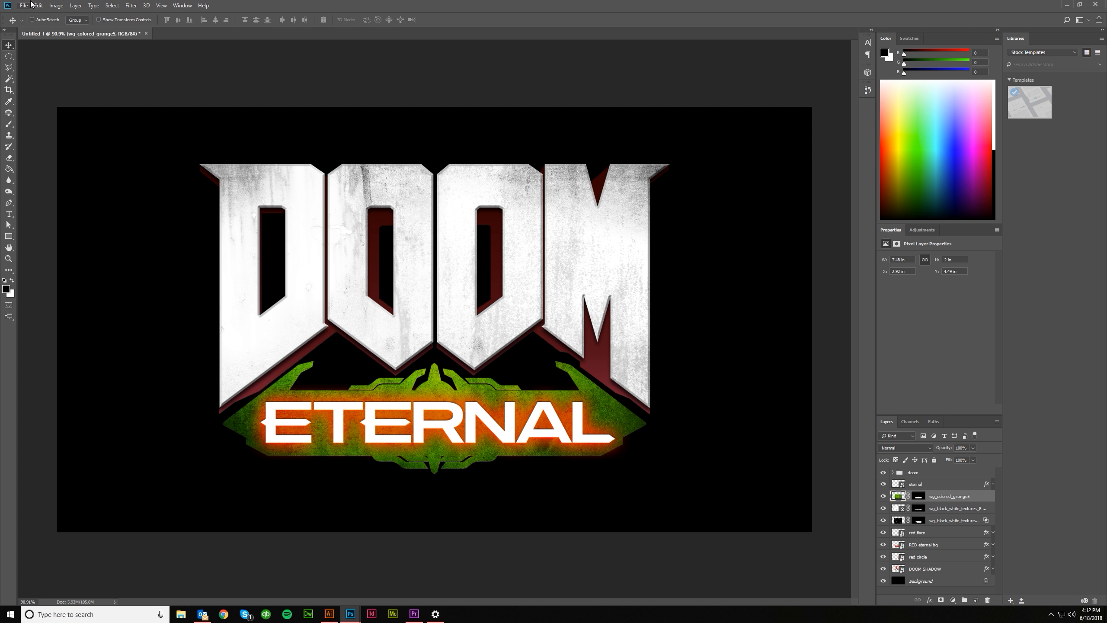
{"action": "left_click", "coordinate": [56, 6]}
{"action": "mouse_move", "coordinate": [70, 28]}
{"action": "left_click", "coordinate": [190, 195]}
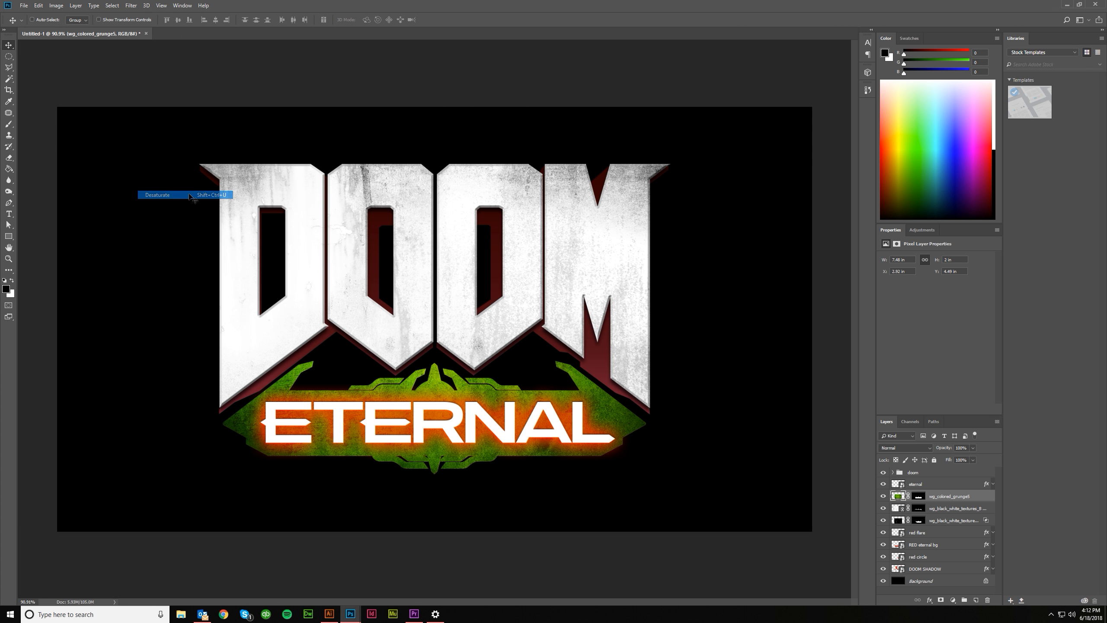
Set the wg_colored_grunge5 layer's blend mode to Overlay in its layer style
{"action": "double_click", "coordinate": [981, 497]}
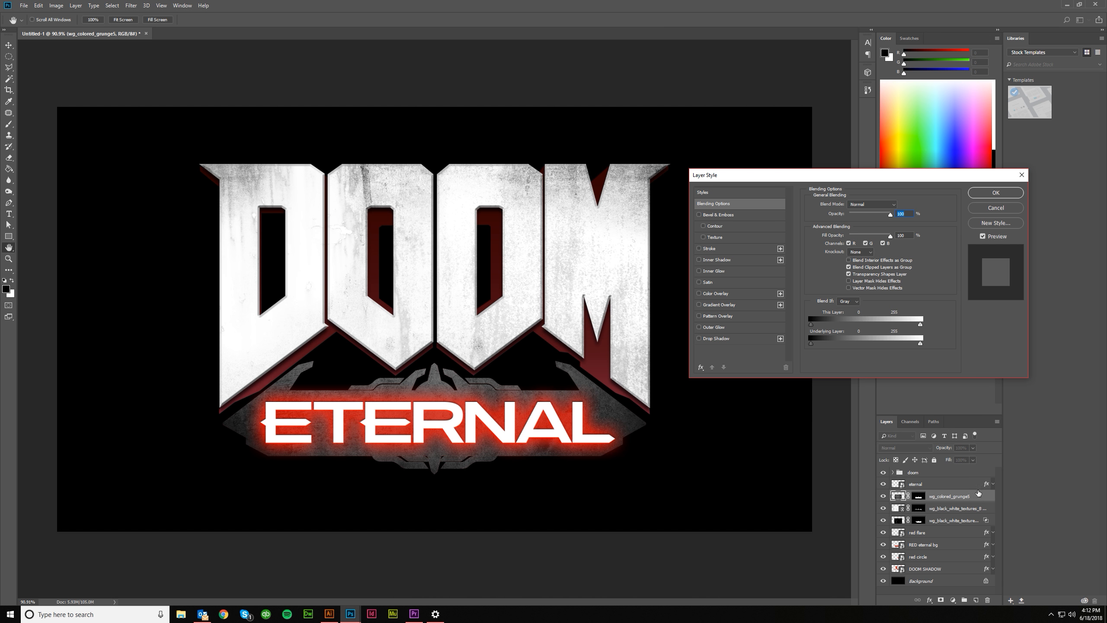
{"action": "left_click", "coordinate": [873, 205]}
{"action": "left_click", "coordinate": [866, 299]}
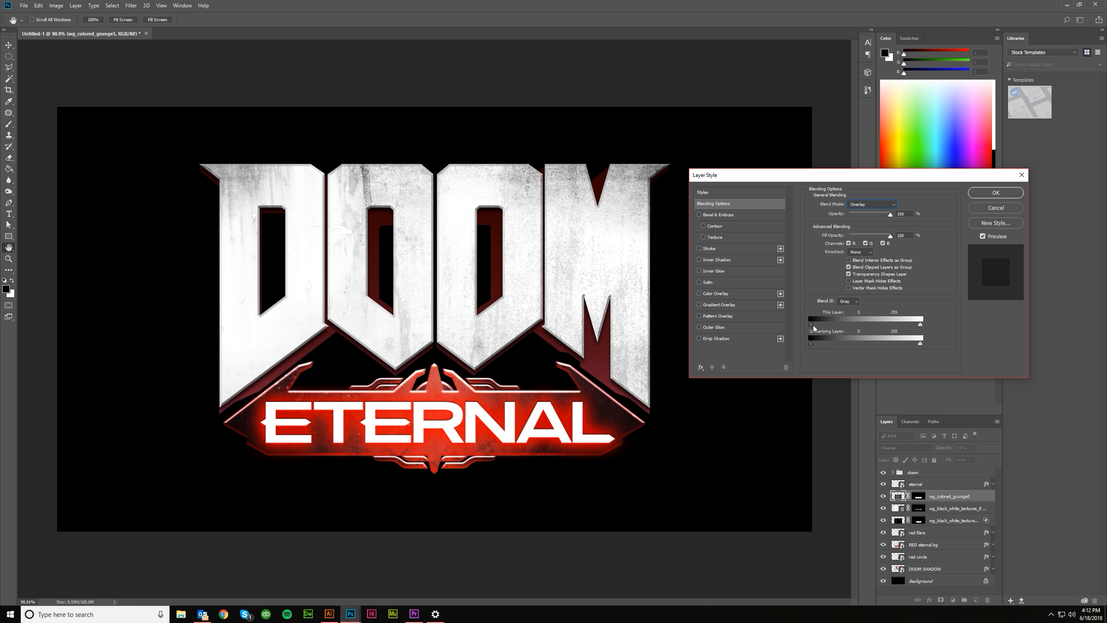
Split the Blend If This Layer sliders of wg_colored_grunge5 to 0 / 42 for shadows and 157 / 255 for highlights
{"action": "mouse_move", "coordinate": [814, 325]}
{"action": "left_mouse_down"}
{"action": "mouse_move", "coordinate": [850, 325]}
{"action": "mouse_move", "coordinate": [810, 324]}
{"action": "left_mouse_up"}
{"action": "key", "text": "alt"}
{"action": "left_click_drag", "start_coordinate": [920, 325], "coordinate": [888, 332]}
{"action": "mouse_move", "coordinate": [811, 324]}
{"action": "left_mouse_down"}
{"action": "mouse_move", "coordinate": [904, 325]}
{"action": "mouse_move", "coordinate": [821, 330]}
{"action": "left_mouse_up"}
{"action": "left_click_drag", "start_coordinate": [921, 324], "coordinate": [878, 334]}
{"action": "left_click_drag", "start_coordinate": [812, 324], "coordinate": [829, 329]}
Split wg_colored_grunge5's Underlying Layer highlight range so it ends at 137, fine-tune its This Layer range, and apply the blending options
{"action": "left_click_drag", "start_coordinate": [920, 347], "coordinate": [889, 346]}
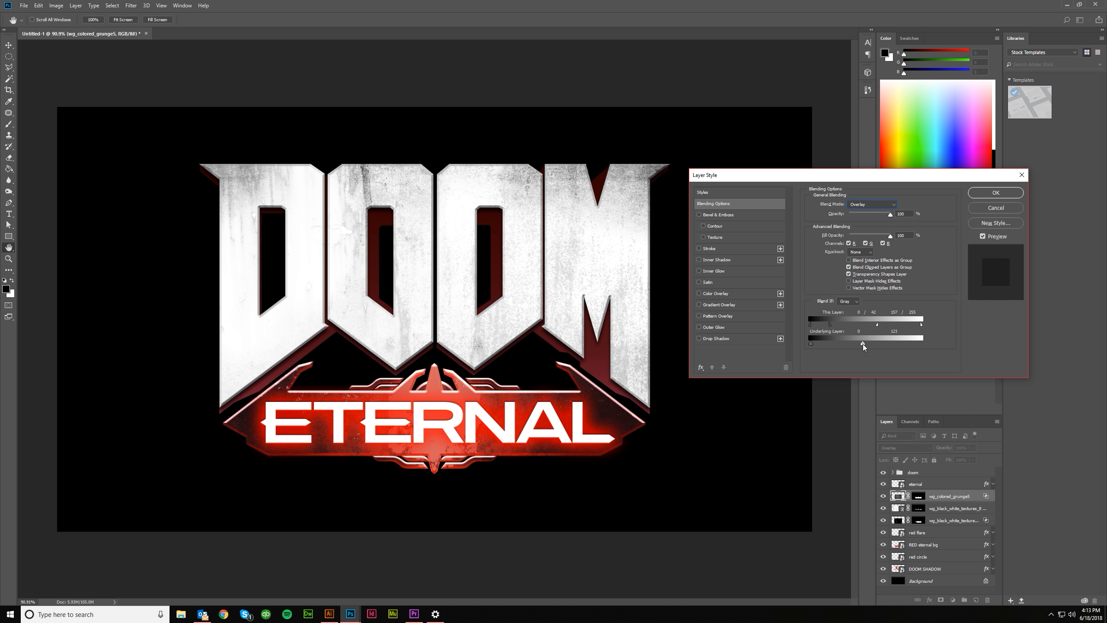
{"action": "mouse_move", "coordinate": [863, 344]}
{"action": "left_mouse_down"}
{"action": "mouse_move", "coordinate": [920, 344]}
{"action": "mouse_move", "coordinate": [831, 347]}
{"action": "mouse_move", "coordinate": [884, 346]}
{"action": "mouse_move", "coordinate": [859, 346]}
{"action": "left_mouse_up"}
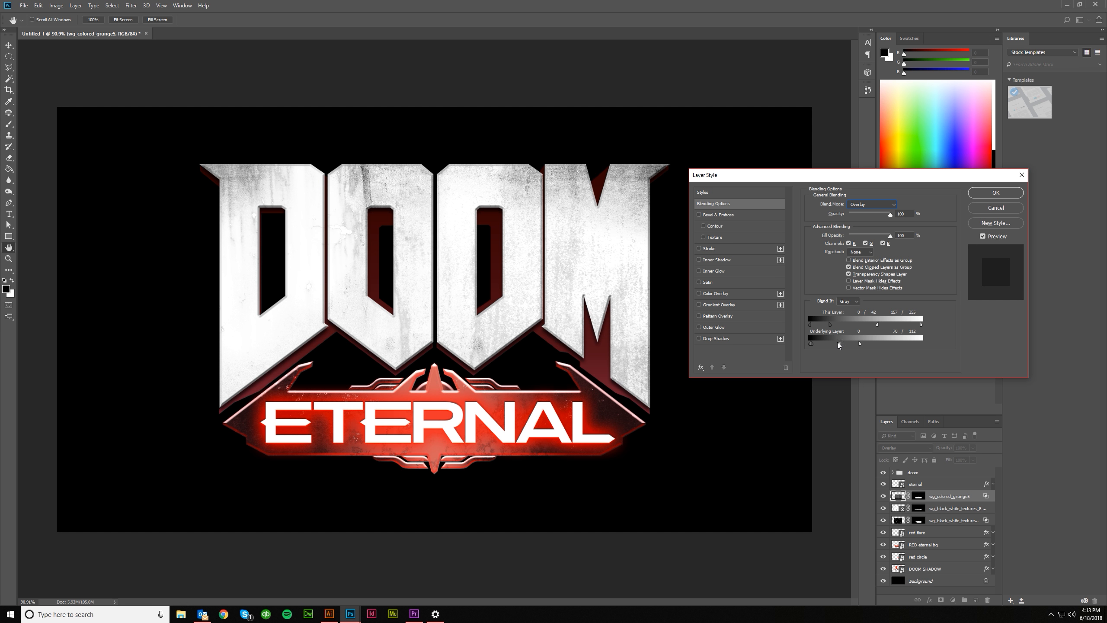
{"action": "left_click_drag", "start_coordinate": [850, 345], "coordinate": [847, 346]}
{"action": "left_click_drag", "start_coordinate": [860, 344], "coordinate": [867, 344]}
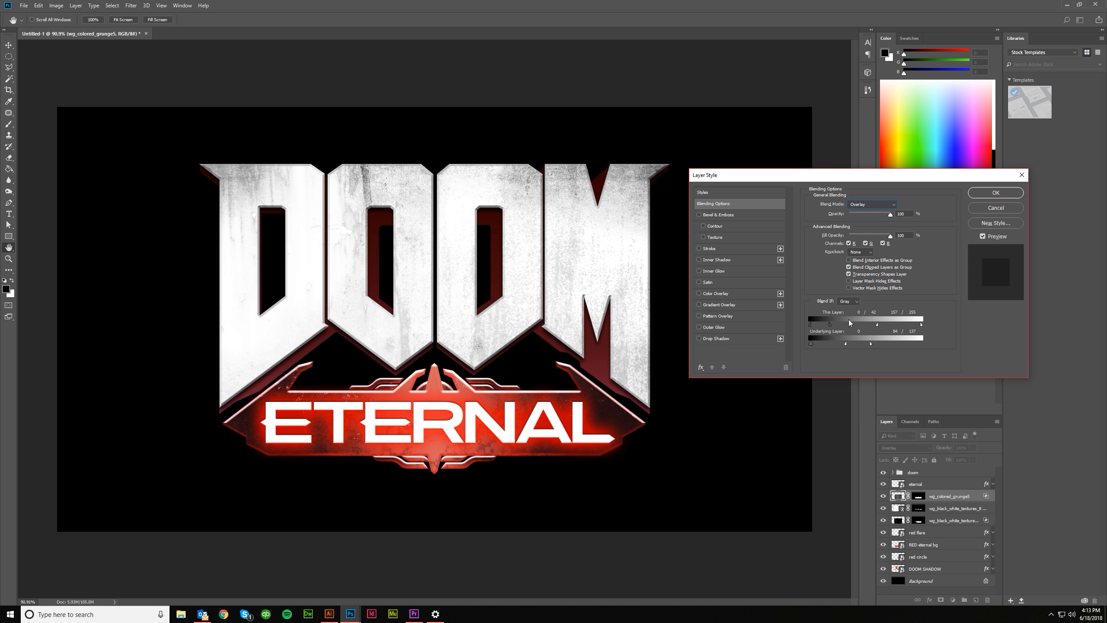
{"action": "mouse_move", "coordinate": [830, 324]}
{"action": "left_mouse_down"}
{"action": "mouse_move", "coordinate": [858, 326]}
{"action": "mouse_move", "coordinate": [828, 327]}
{"action": "left_mouse_up"}
{"action": "mouse_move", "coordinate": [899, 325]}
{"action": "left_mouse_down"}
{"action": "mouse_move", "coordinate": [887, 331]}
{"action": "mouse_move", "coordinate": [915, 326]}
{"action": "left_mouse_up"}
{"action": "key", "text": "Return"}
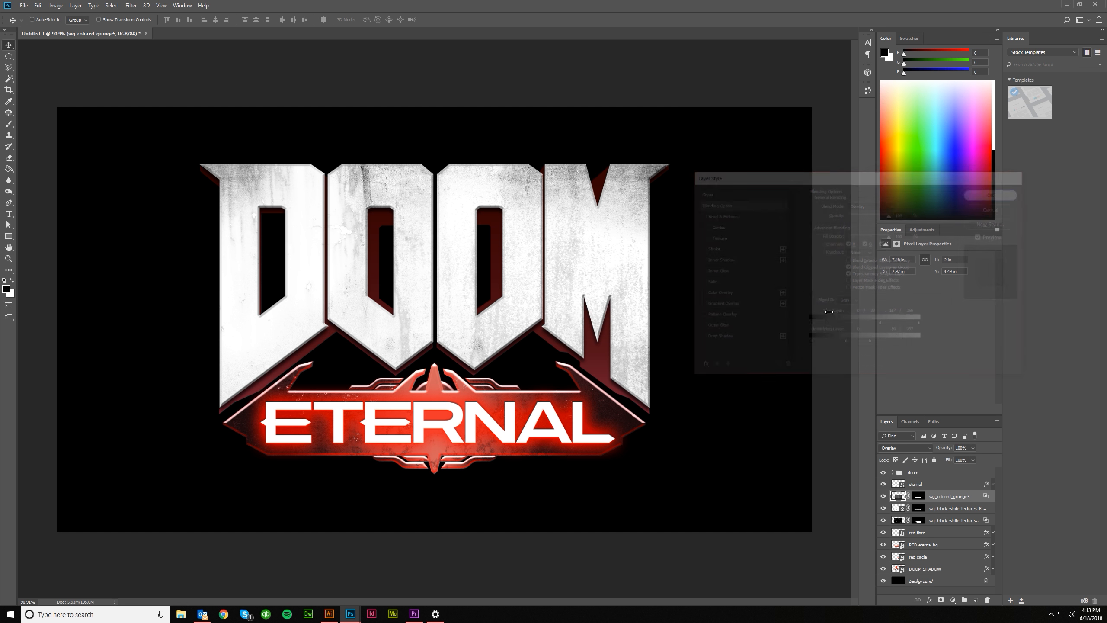
Adjust Blend If on the wg_black_white_textures_8 copy, splitting This Layer shadows at 0 / 85 and Underlying Layer highlights at 141 / 255
{"action": "left_click", "coordinate": [958, 507]}
{"action": "double_click", "coordinate": [990, 509]}
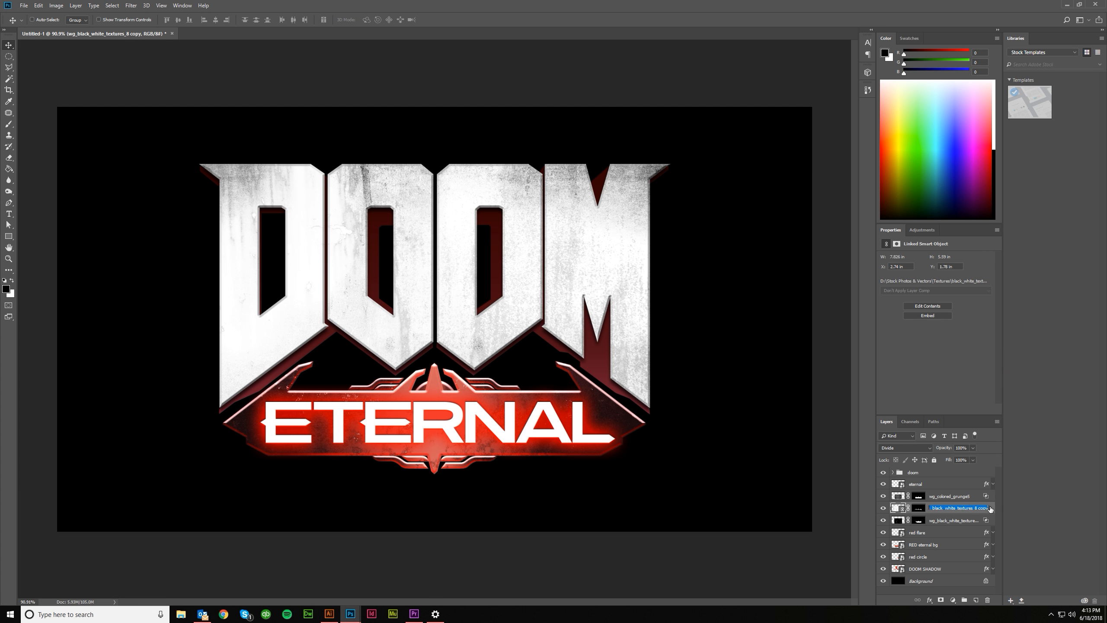
{"action": "double_click", "coordinate": [976, 512]}
{"action": "left_click_drag", "start_coordinate": [811, 325], "coordinate": [830, 326]}
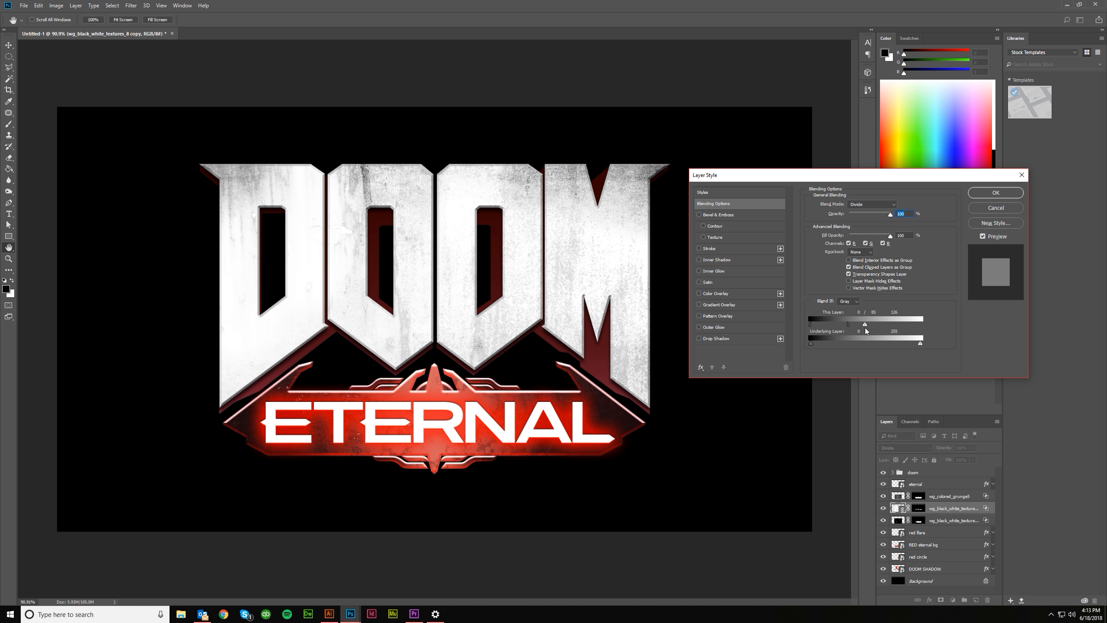
{"action": "left_click_drag", "start_coordinate": [865, 326], "coordinate": [878, 329]}
{"action": "left_click_drag", "start_coordinate": [833, 325], "coordinate": [811, 343]}
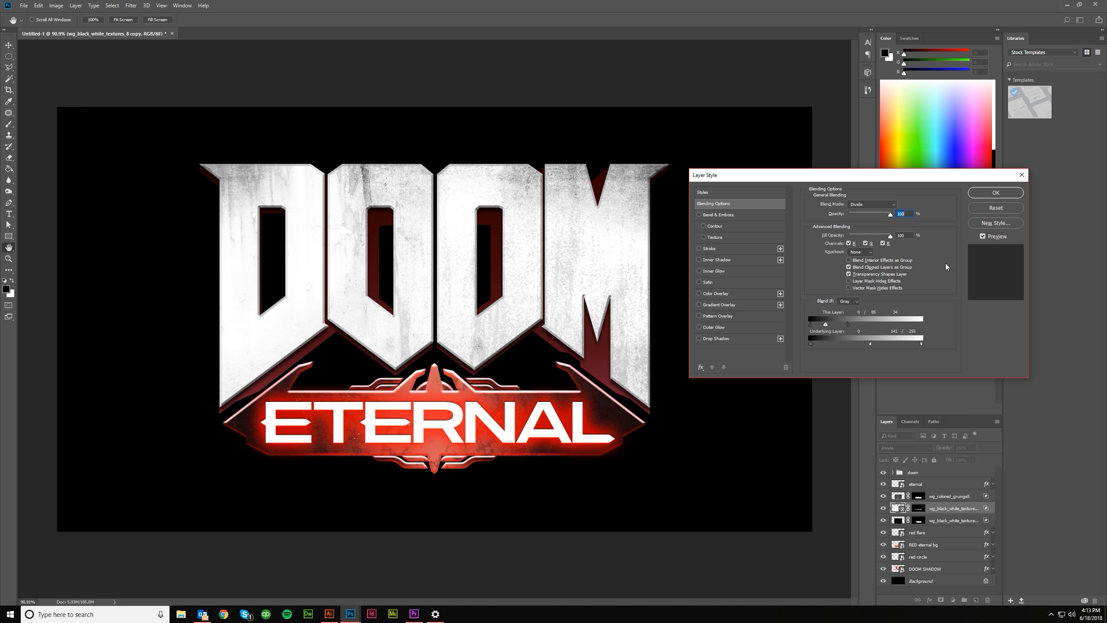
{"action": "left_click", "coordinate": [984, 197]}
Set the split end of the This Layer shadow range to 157 in the wg_black_white_textures_8 layer's Blend If settings
{"action": "double_click", "coordinate": [954, 520]}
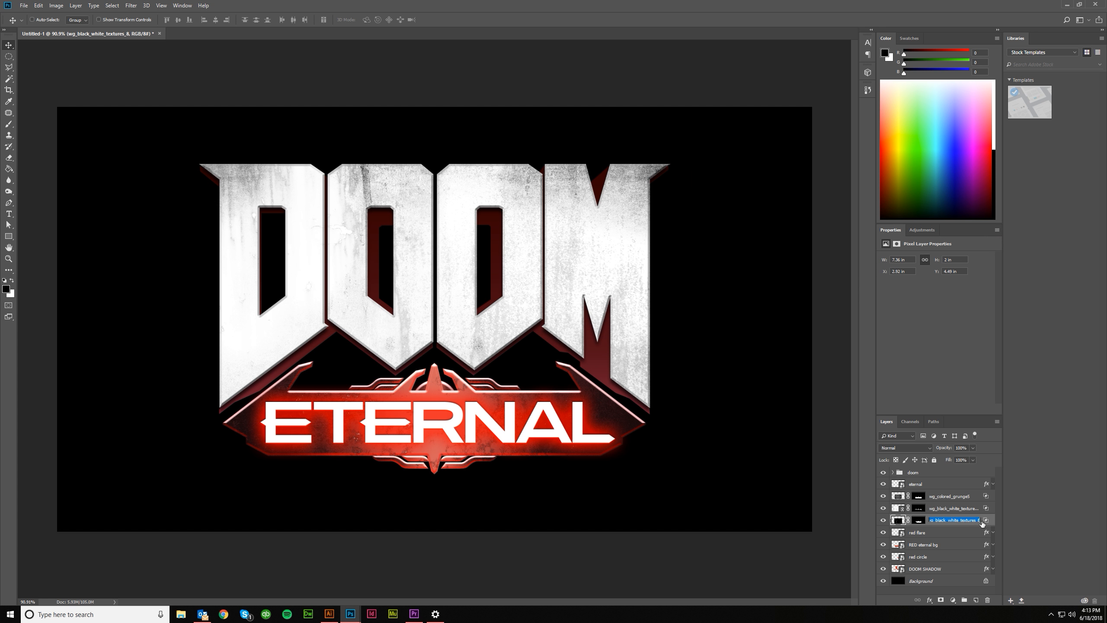
{"action": "double_click", "coordinate": [990, 521]}
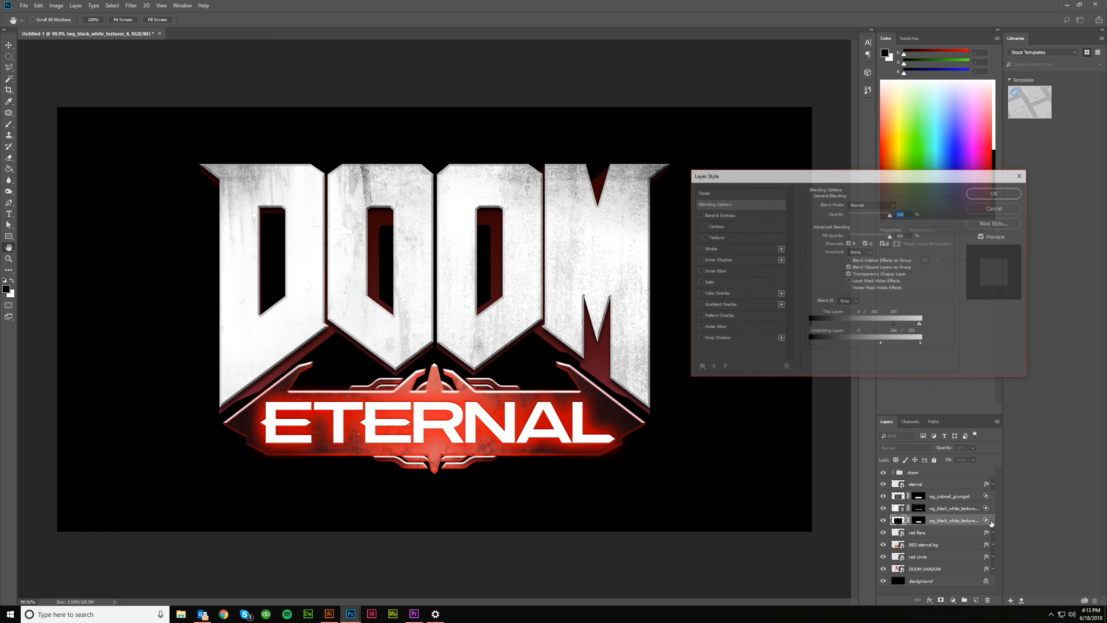
{"action": "mouse_move", "coordinate": [894, 325]}
{"action": "left_mouse_down"}
{"action": "mouse_move", "coordinate": [840, 325]}
{"action": "mouse_move", "coordinate": [879, 323]}
{"action": "left_mouse_up"}
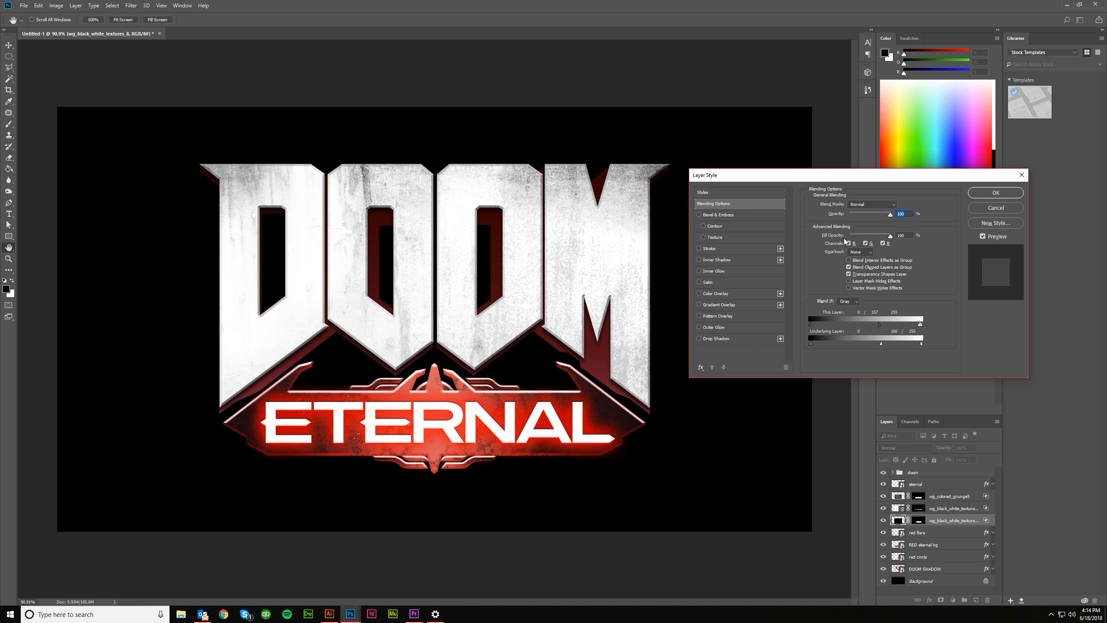
Cycle the wg_black_white_textures_8 layer through blend modes including Multiply, Linear Burn, Lighten, Linear Dodge (Add) and Hard Light
{"action": "left_click", "coordinate": [871, 204]}
{"action": "left_click", "coordinate": [864, 242]}
{"action": "left_click", "coordinate": [872, 204]}
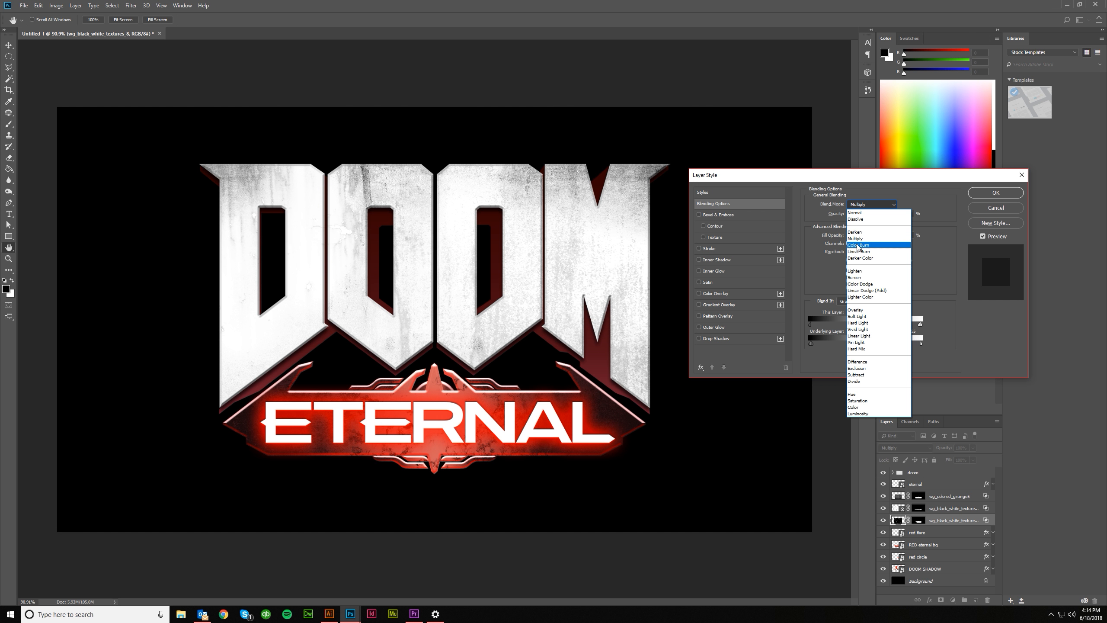
{"action": "left_click", "coordinate": [857, 245]}
{"action": "key", "text": "Down"}
{"action": "key", "text": "Down"}
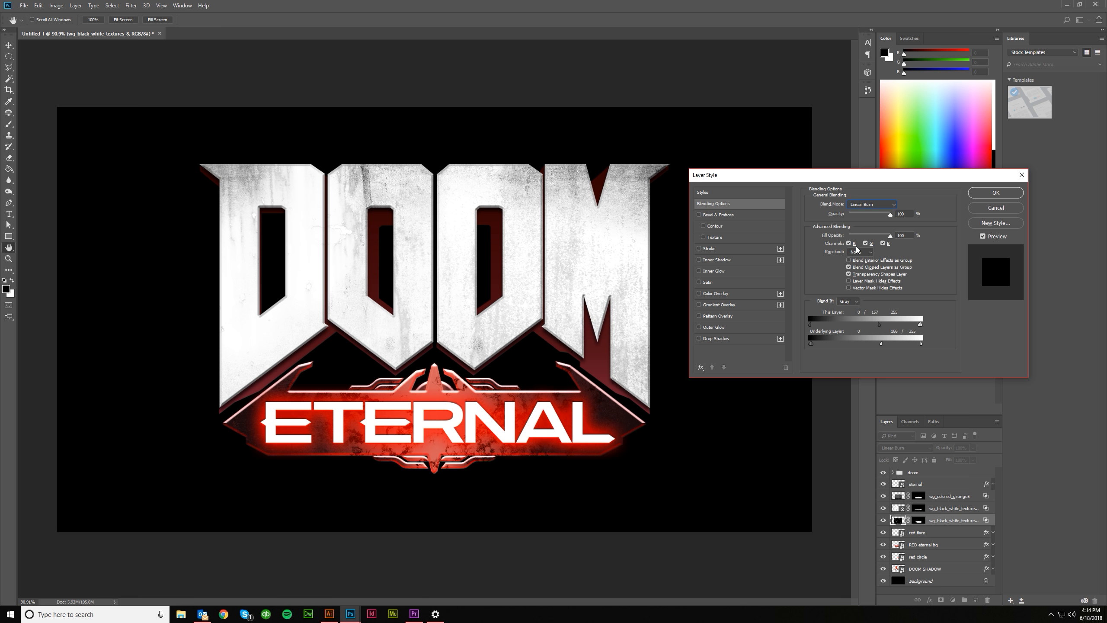
{"action": "key", "text": "Down"}
{"action": "key", "text": "Down"}
{"action": "key", "text": "Down"}
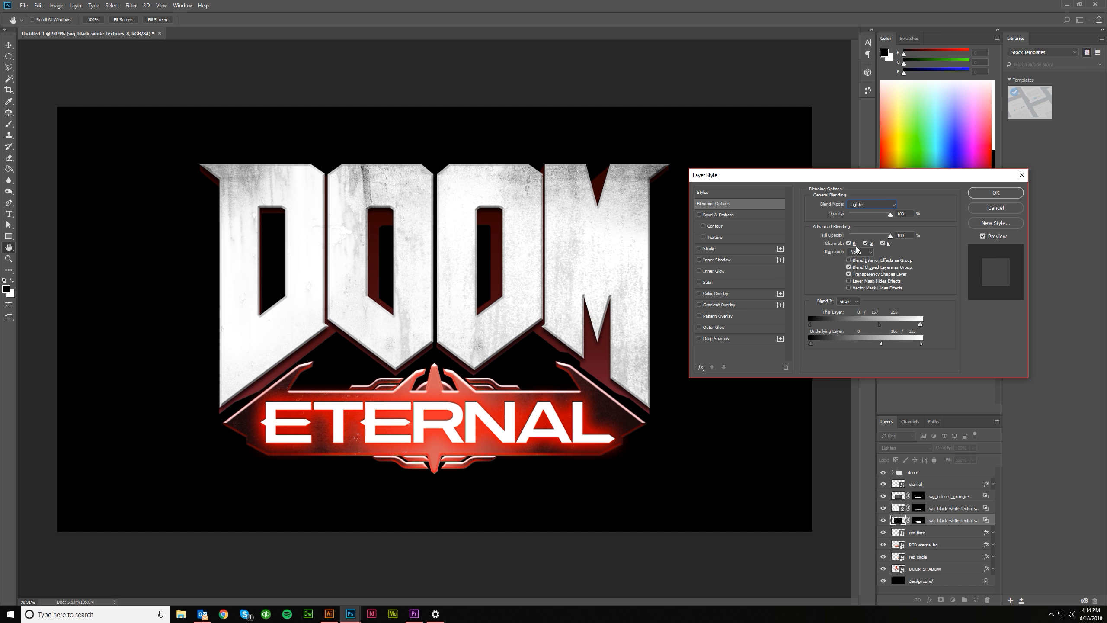
{"action": "key", "text": "Down"}
{"action": "key", "text": "Down"}
{"action": "key", "text": "Down"}
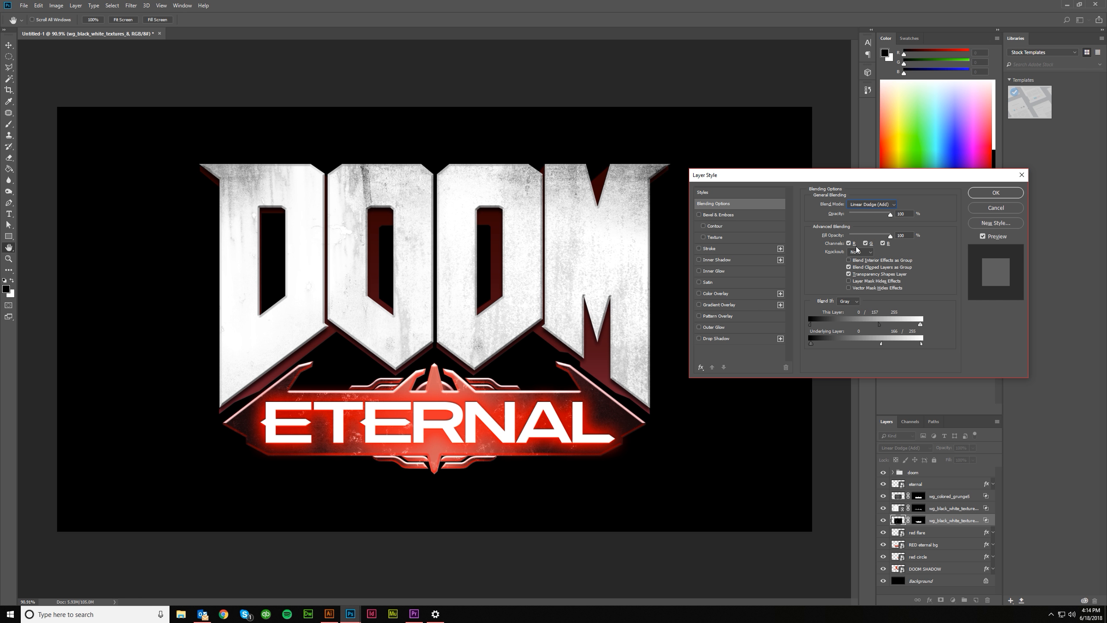
{"action": "key", "text": "Down"}
{"action": "key", "text": "Down"}
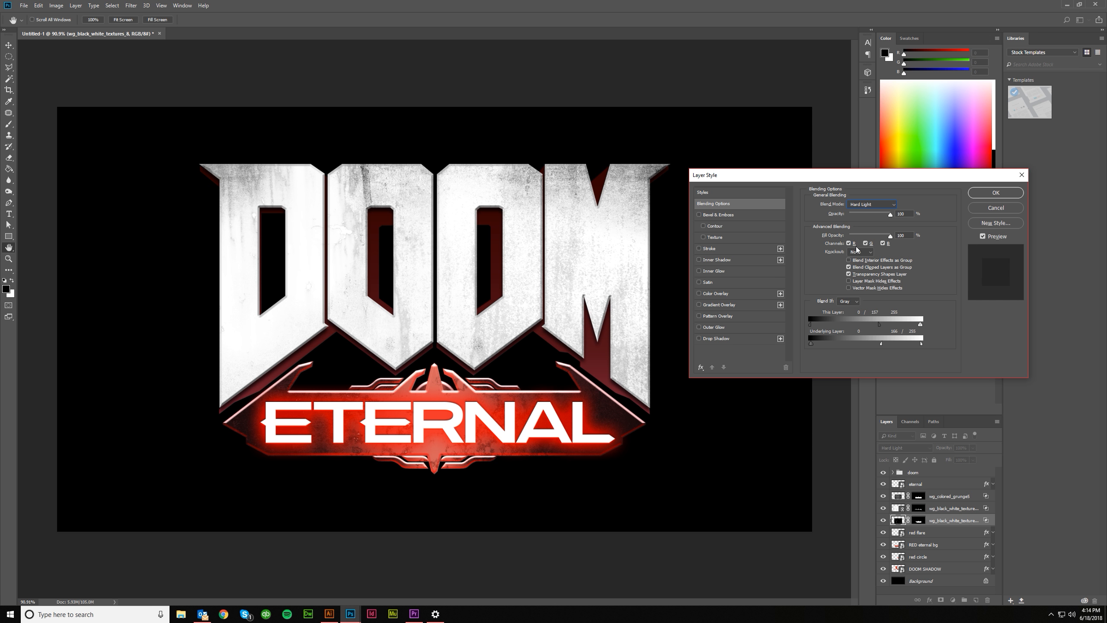
{"action": "key", "text": "Down"}
{"action": "key", "text": "Down"}
{"action": "key", "text": "Down"}
{"action": "key", "text": "Down"}
{"action": "key", "text": "Down"}
{"action": "left_click", "coordinate": [867, 205]}
{"action": "key", "text": "Up"}
{"action": "key", "text": "Return"}
Readjust the Blend If This Layer and Underlying Layer ranges of the black-and-white texture and apply the layer style
{"action": "left_click_drag", "start_coordinate": [809, 324], "coordinate": [842, 324]}
{"action": "left_click_drag", "start_coordinate": [921, 325], "coordinate": [831, 333]}
{"action": "left_click_drag", "start_coordinate": [920, 343], "coordinate": [801, 344]}
{"action": "key", "text": "alt"}
{"action": "left_click", "coordinate": [996, 193]}
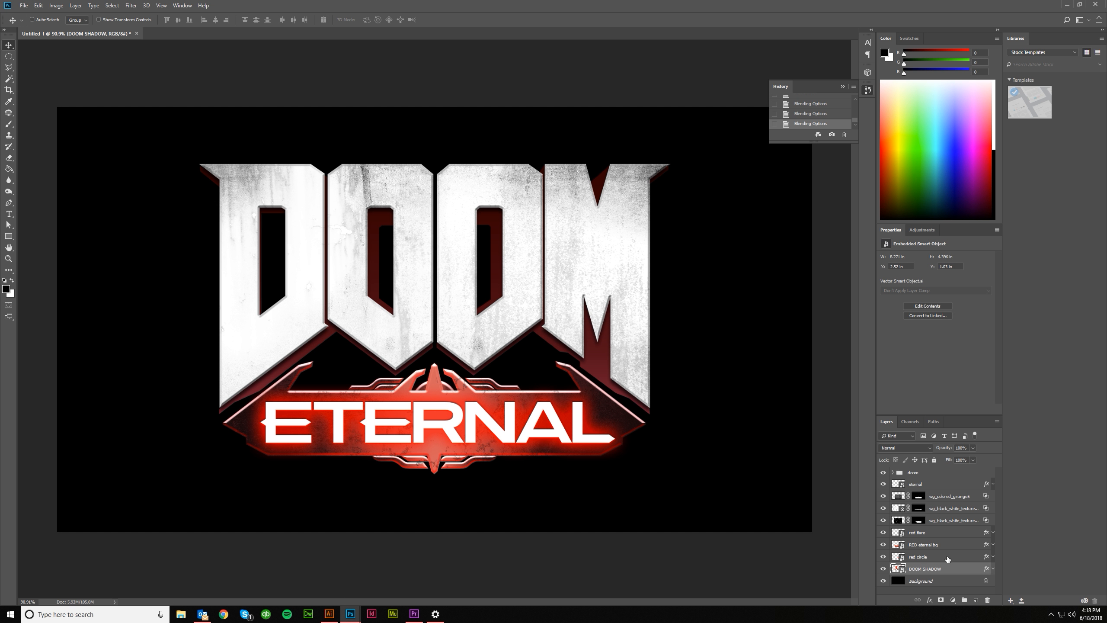
Group the layers from red circle up to wg_colored_grunge5 and name the group red
{"action": "left_click", "coordinate": [937, 559]}
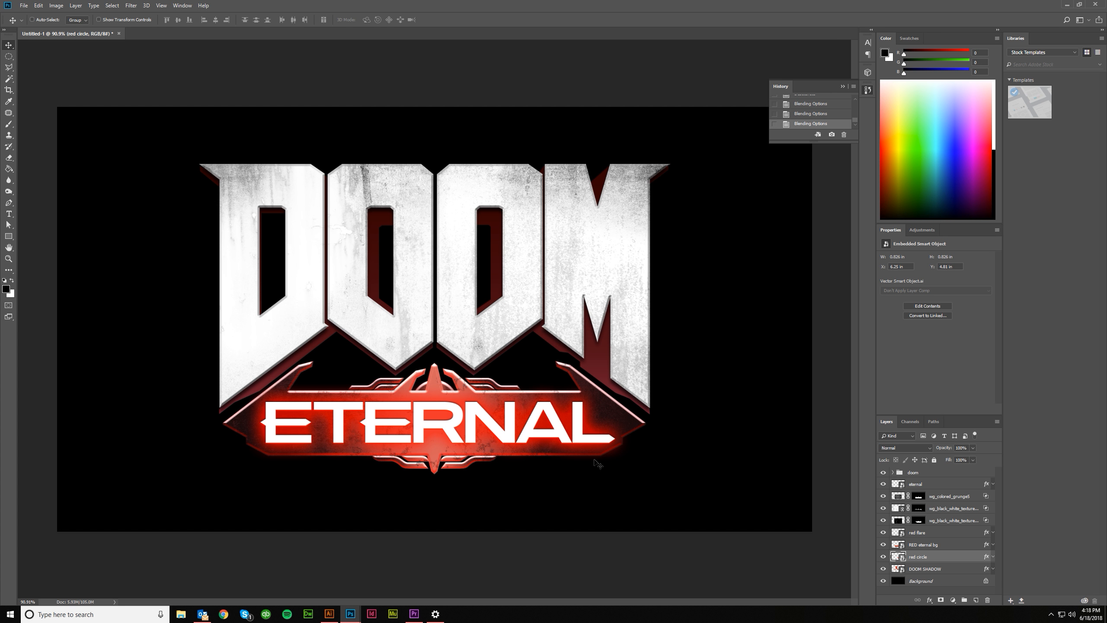
{"action": "left_click", "coordinate": [937, 497], "text": "shift"}
{"action": "key", "text": "ctrl+g"}
{"action": "double_click", "coordinate": [911, 495]}
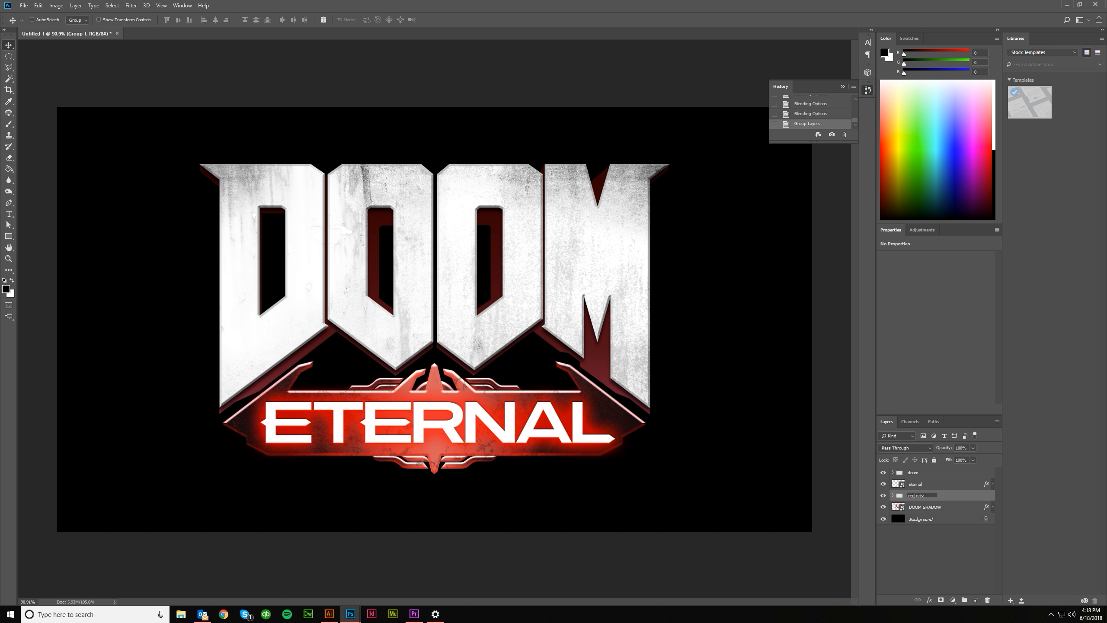
{"action": "key", "text": "Return"}
Place 6 High Resolution Metal texture_05.jpg from the metal texture folder as an embedded image above the eternal layer
{"action": "left_click", "coordinate": [916, 484]}
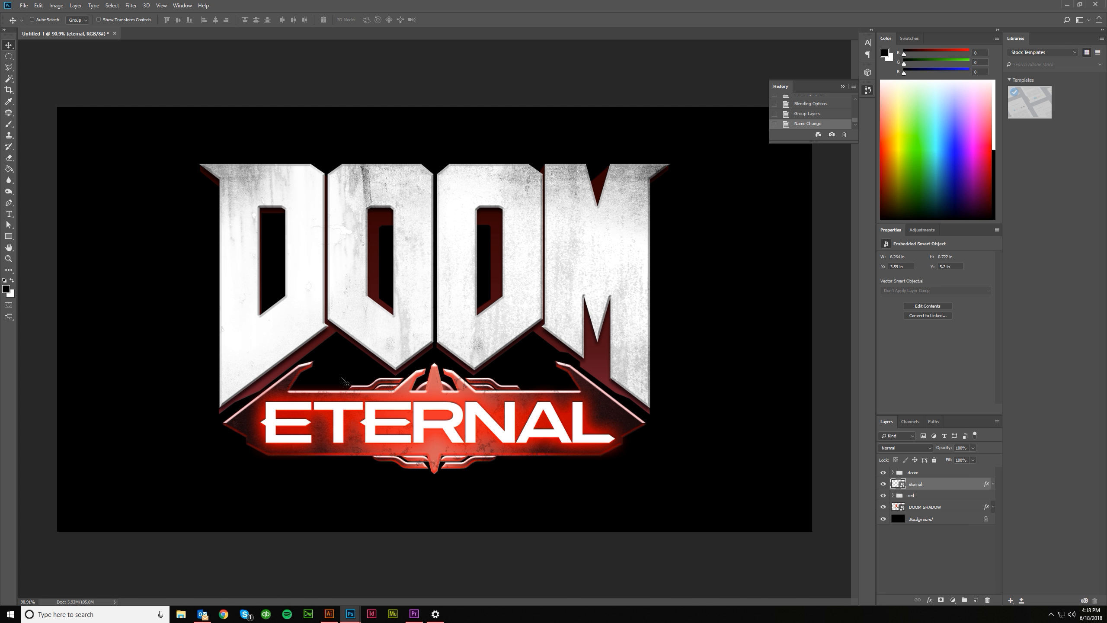
{"action": "left_click", "coordinate": [24, 5]}
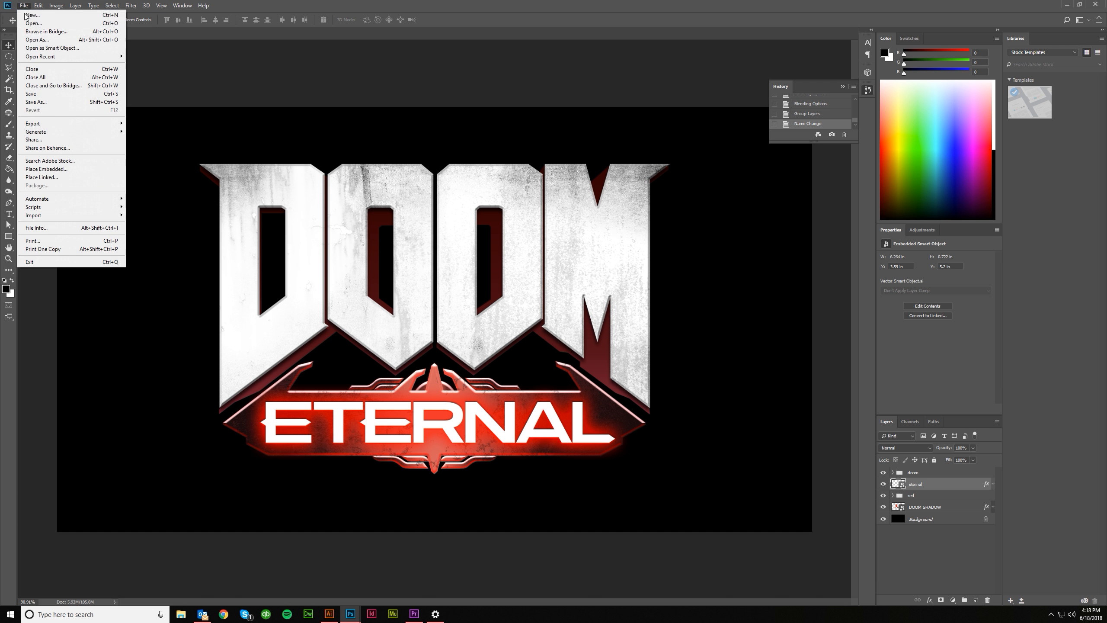
{"action": "left_click", "coordinate": [45, 175]}
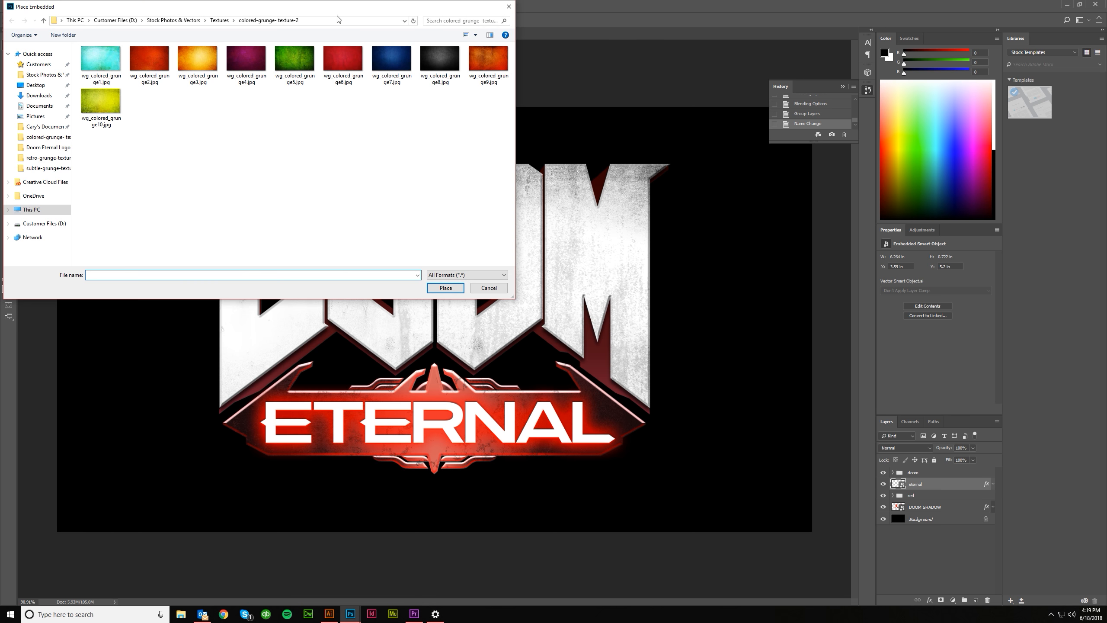
{"action": "left_click", "coordinate": [214, 21]}
{"action": "double_click", "coordinate": [135, 79]}
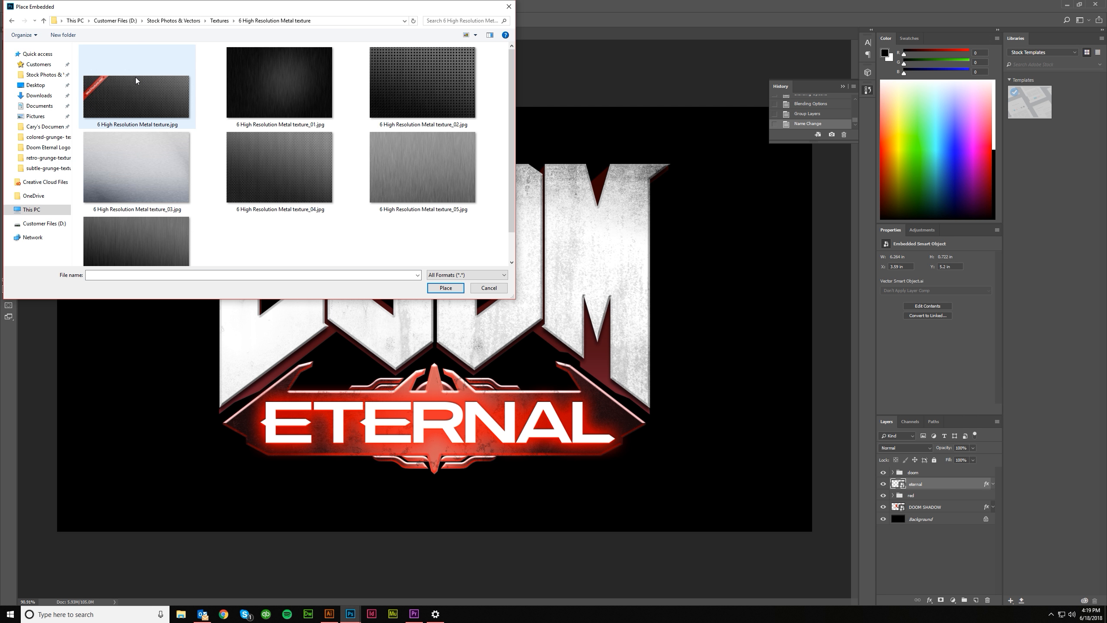
{"action": "double_click", "coordinate": [428, 175]}
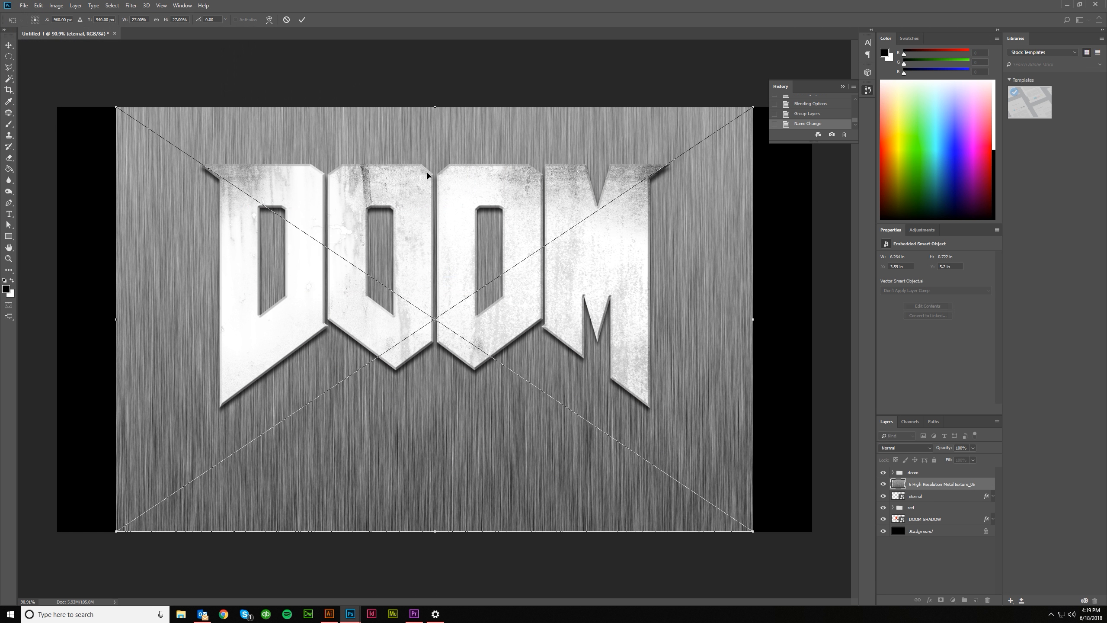
Shrink the placed metal texture to 15.5% over the ETERNAL lettering, and mask it to the eternal layer's outline
{"action": "left_click_drag", "start_coordinate": [114, 106], "coordinate": [258, 203]}
{"action": "left_click_drag", "start_coordinate": [496, 274], "coordinate": [496, 298]}
{"action": "left_click_drag", "start_coordinate": [611, 228], "coordinate": [629, 218]}
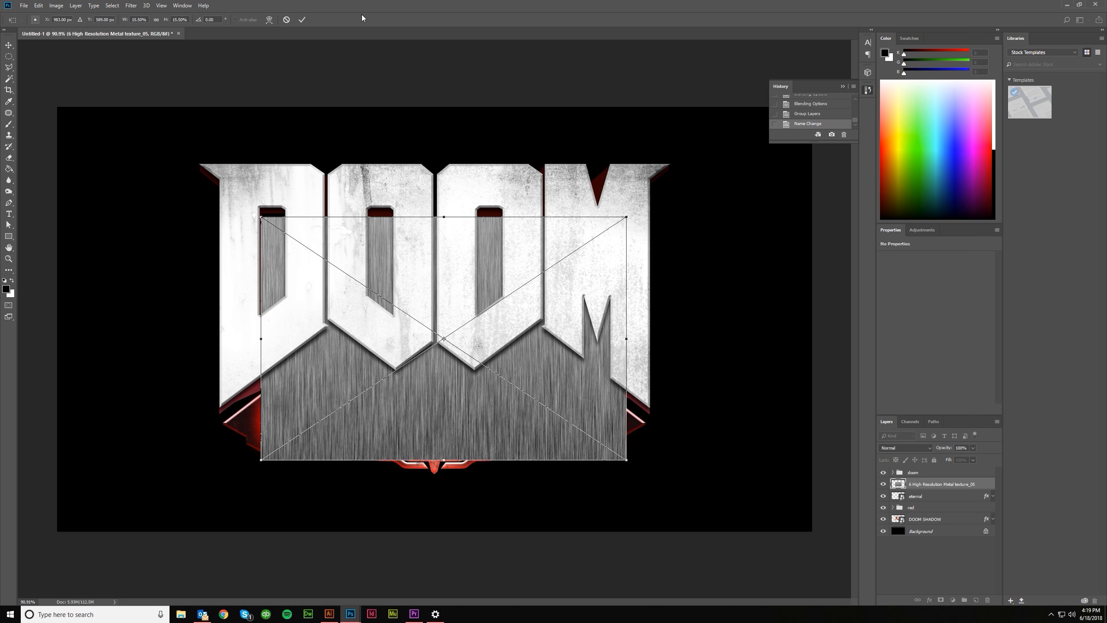
{"action": "left_click", "coordinate": [301, 19]}
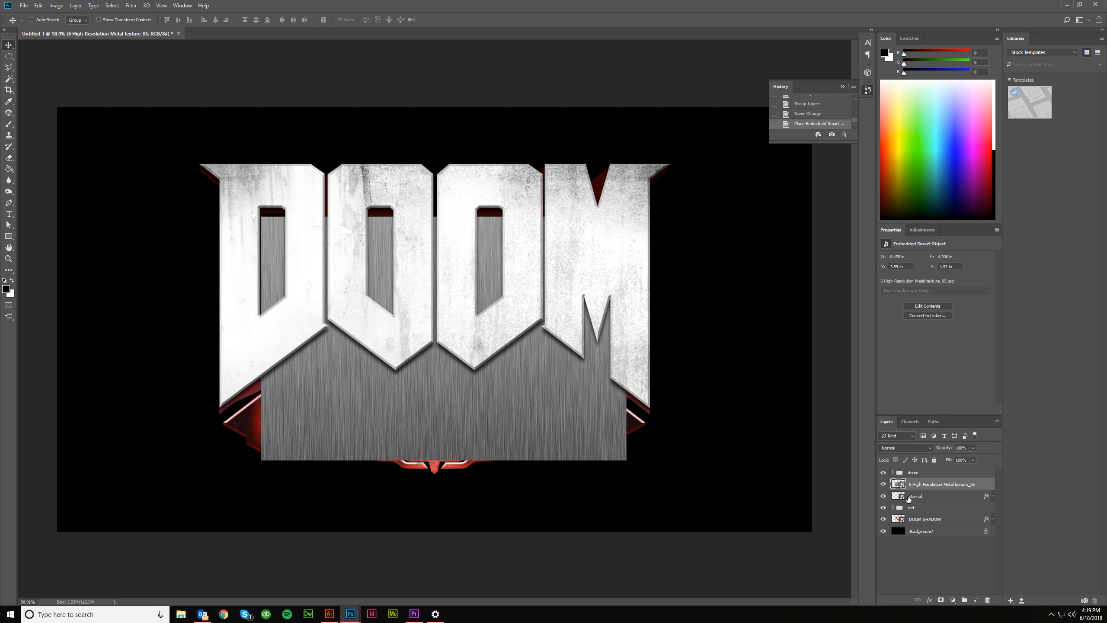
{"action": "left_click", "coordinate": [897, 499], "text": "ctrl"}
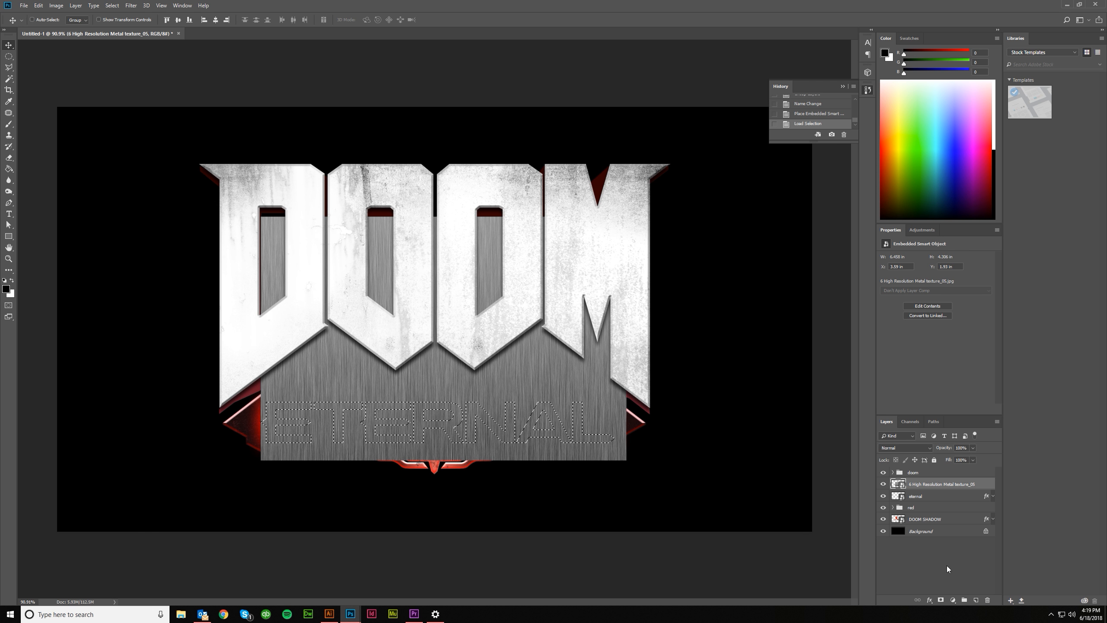
{"action": "left_click", "coordinate": [942, 601]}
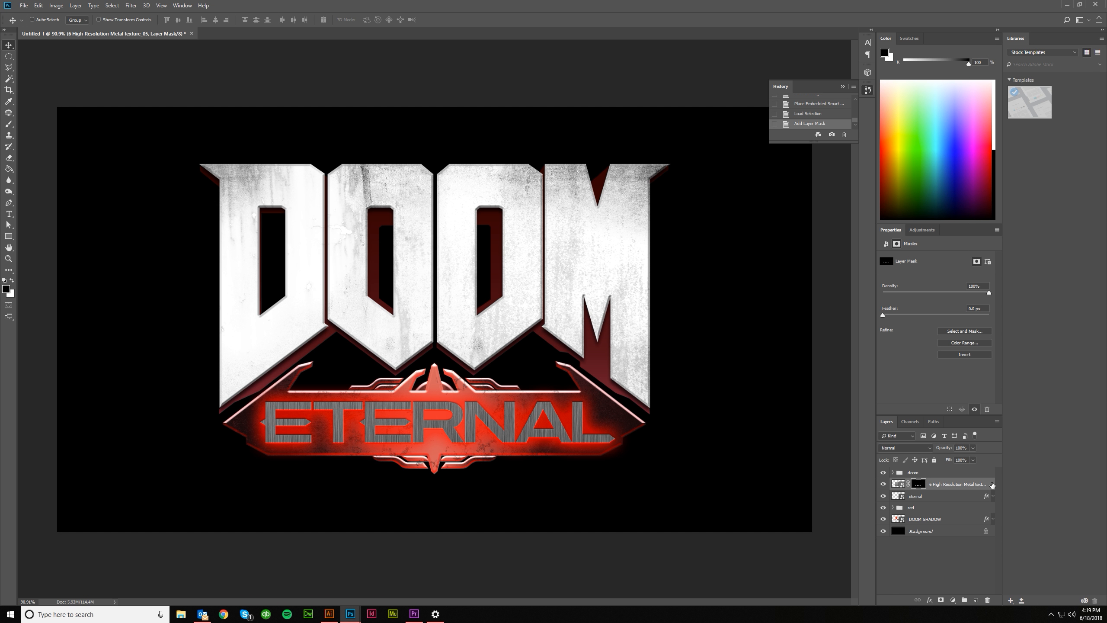
Compare blend modes such as Lighter Color, Soft Light and Linear Burn on the metal texture layer, and apply Multiply
{"action": "double_click", "coordinate": [992, 485]}
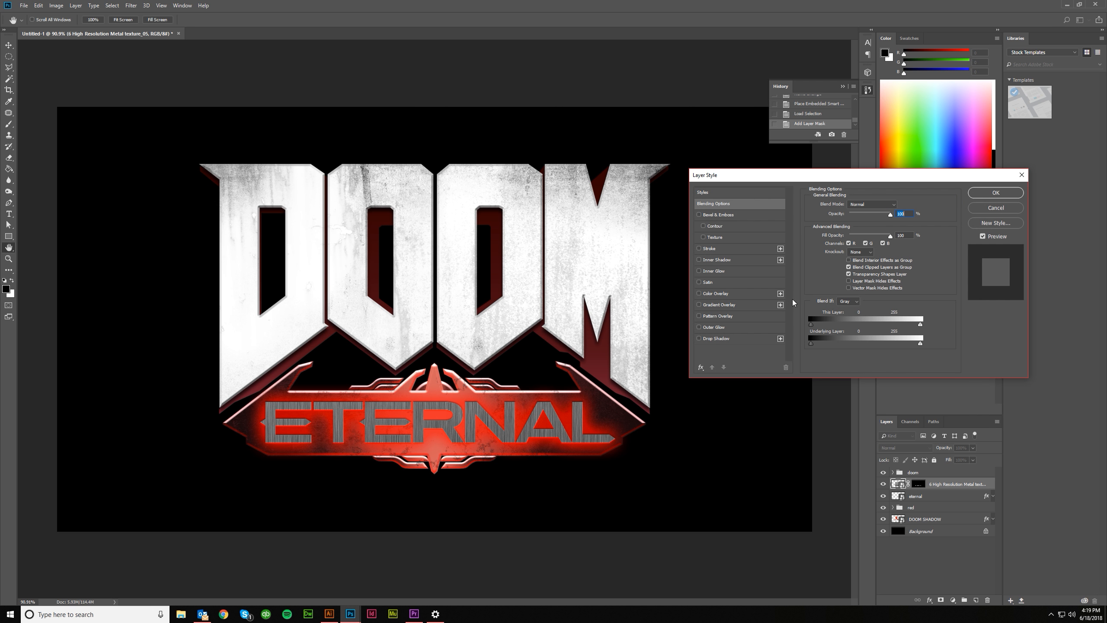
{"action": "left_click", "coordinate": [864, 205]}
{"action": "left_click", "coordinate": [865, 238]}
{"action": "key", "text": "Down"}
{"action": "key", "text": "Down"}
{"action": "key", "text": "Down"}
{"action": "key", "text": "Down"}
{"action": "key", "text": "Down"}
{"action": "key", "text": "Down"}
{"action": "key", "text": "Down"}
{"action": "key", "text": "Down"}
{"action": "key", "text": "Down"}
{"action": "key", "text": "Down"}
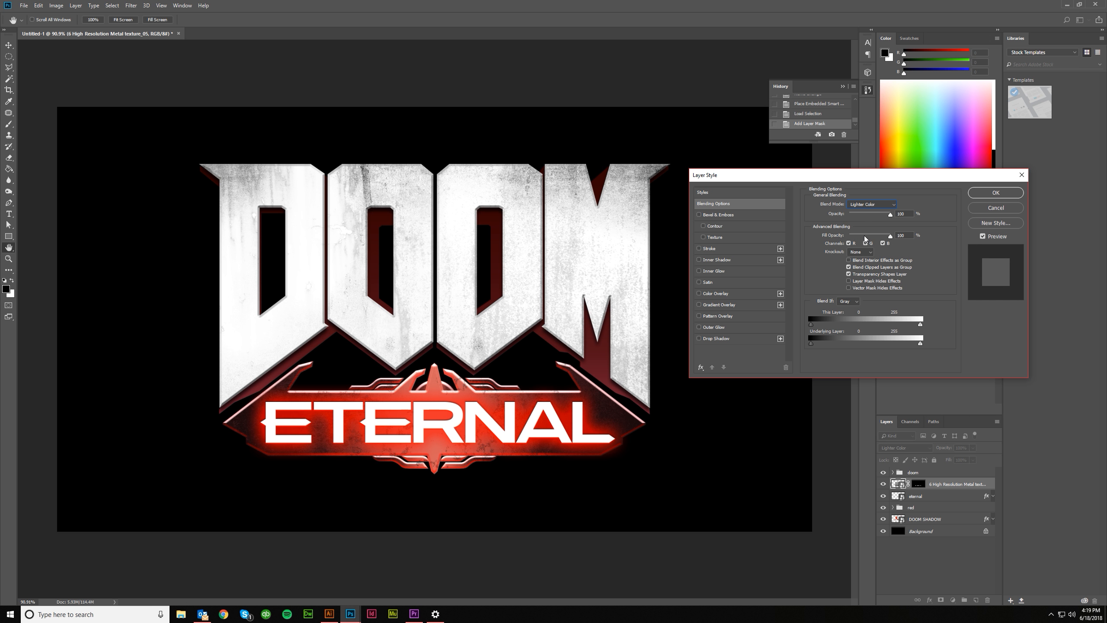
{"action": "left_click", "coordinate": [865, 205]}
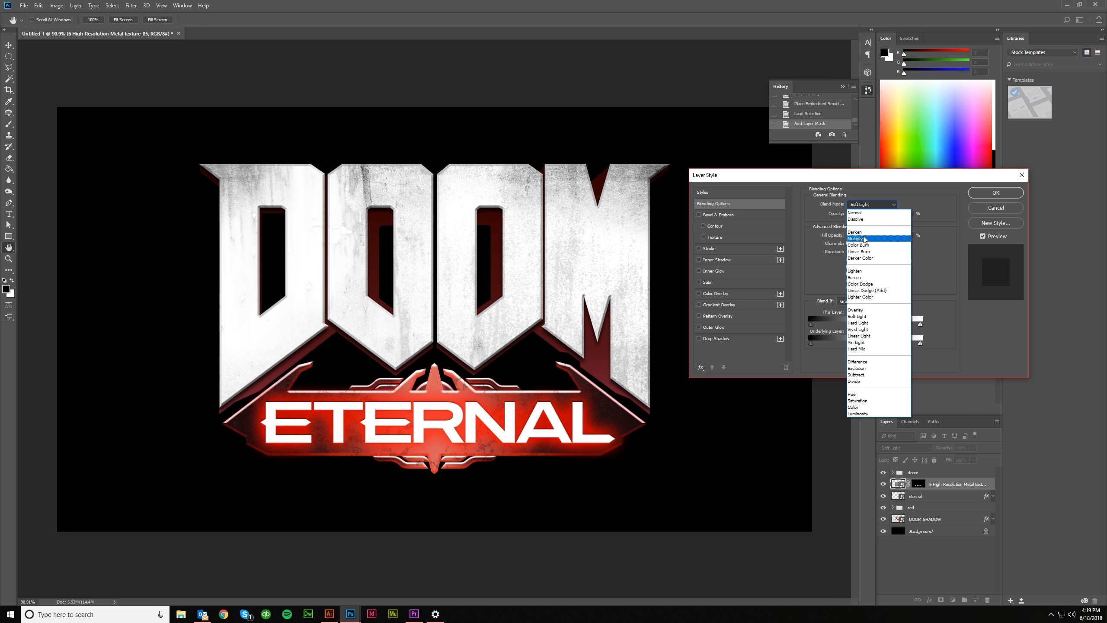
{"action": "left_click", "coordinate": [864, 250]}
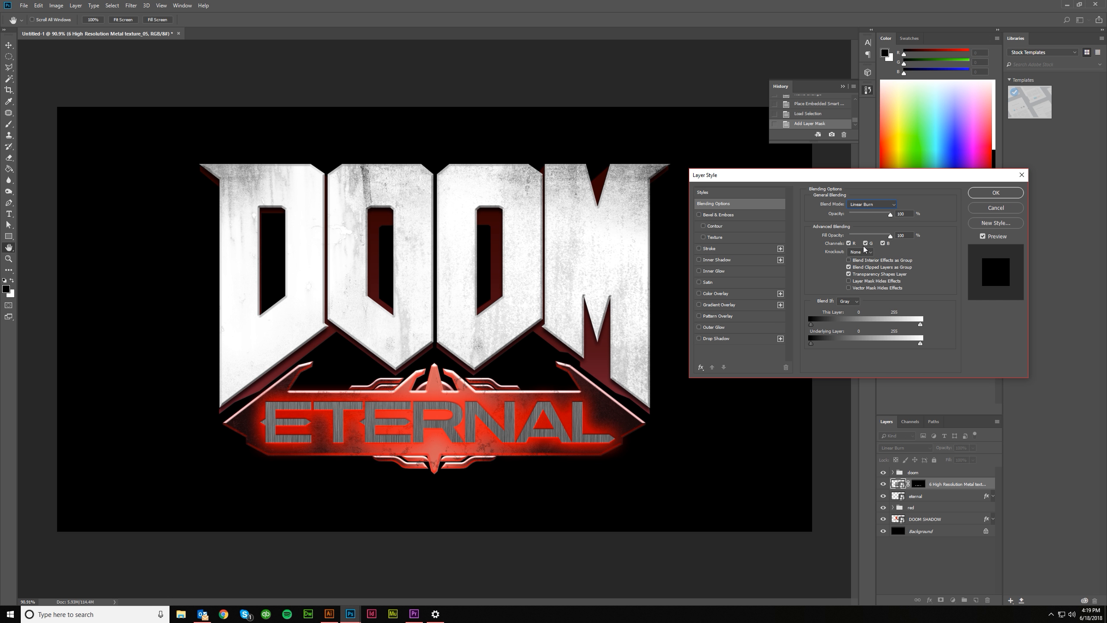
{"action": "key", "text": "Up"}
{"action": "key", "text": "Up"}
{"action": "left_click", "coordinate": [998, 193]}
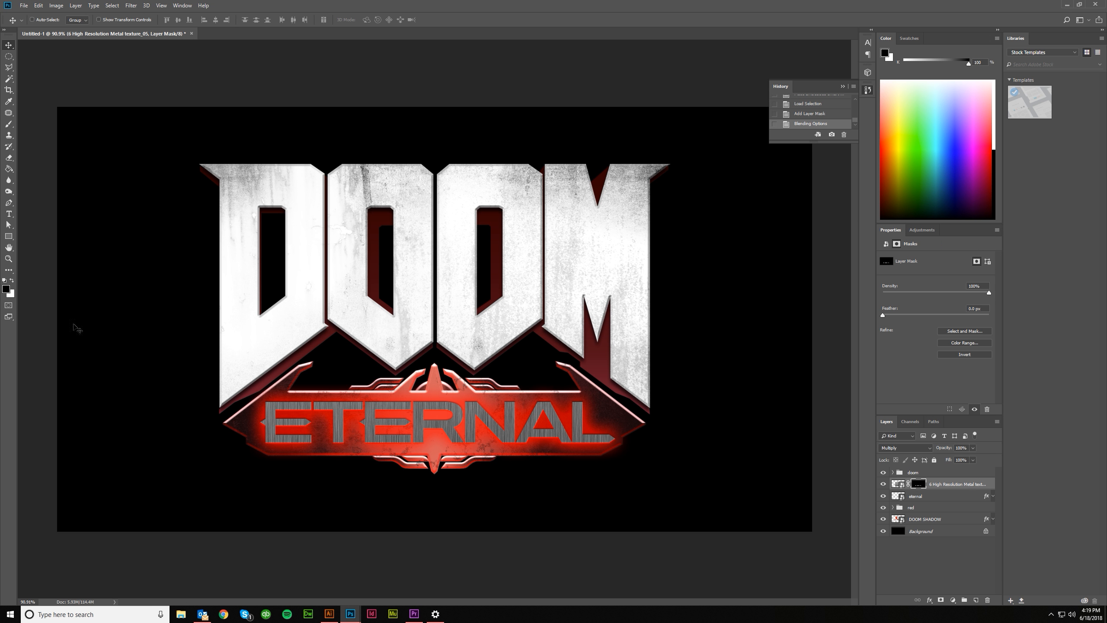
Paint black with the Brush on the metal texture's mask to hide most of the brushed metal across the ETERNAL letters
{"action": "left_click", "coordinate": [9, 124]}
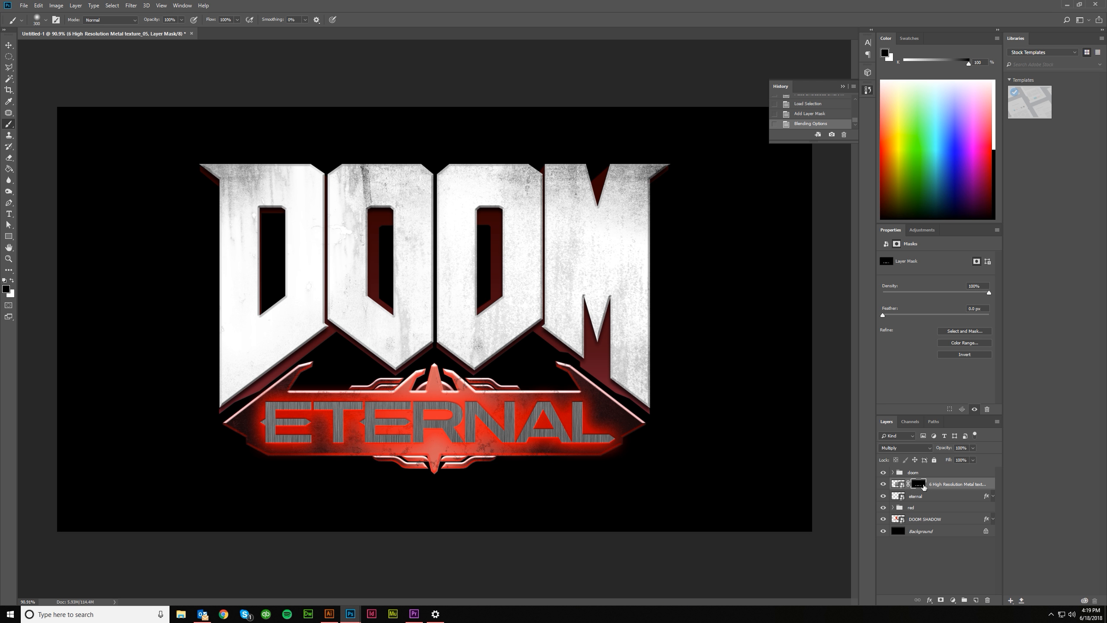
{"action": "left_click_drag", "start_coordinate": [263, 416], "coordinate": [269, 427]}
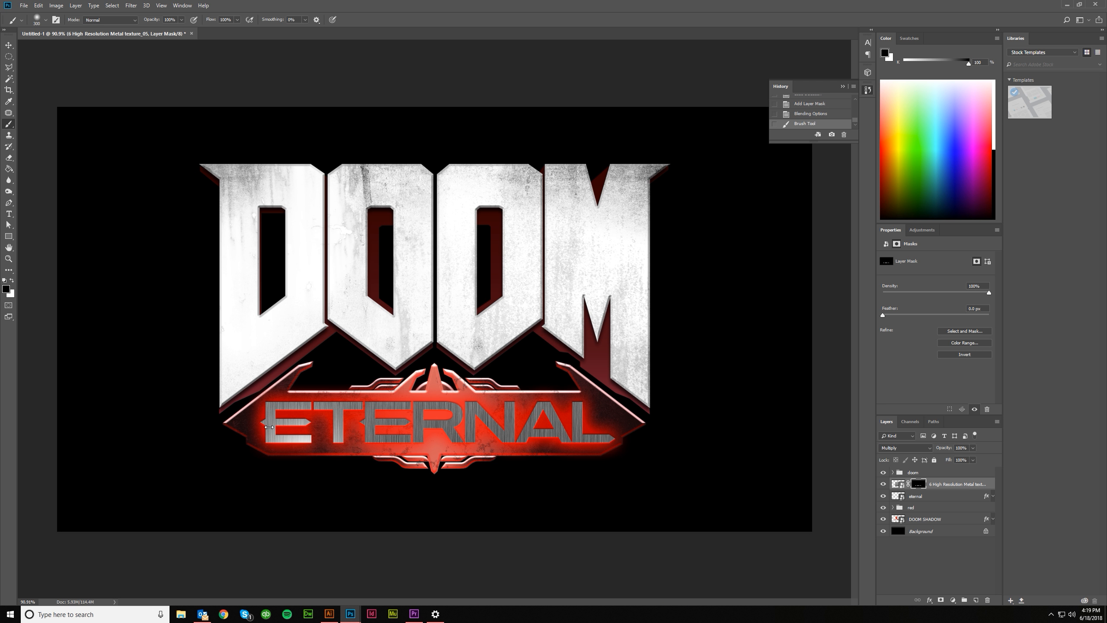
{"action": "mouse_move", "coordinate": [281, 371]}
{"action": "left_mouse_down"}
{"action": "mouse_move", "coordinate": [294, 400]}
{"action": "mouse_move", "coordinate": [279, 387]}
{"action": "mouse_move", "coordinate": [273, 350]}
{"action": "mouse_move", "coordinate": [305, 336]}
{"action": "mouse_move", "coordinate": [329, 390]}
{"action": "mouse_move", "coordinate": [362, 372]}
{"action": "mouse_move", "coordinate": [411, 378]}
{"action": "mouse_move", "coordinate": [427, 392]}
{"action": "mouse_move", "coordinate": [391, 370]}
{"action": "mouse_move", "coordinate": [377, 386]}
{"action": "mouse_move", "coordinate": [410, 412]}
{"action": "mouse_move", "coordinate": [446, 412]}
{"action": "mouse_move", "coordinate": [453, 386]}
{"action": "mouse_move", "coordinate": [479, 424]}
{"action": "mouse_move", "coordinate": [521, 360]}
{"action": "left_mouse_up"}
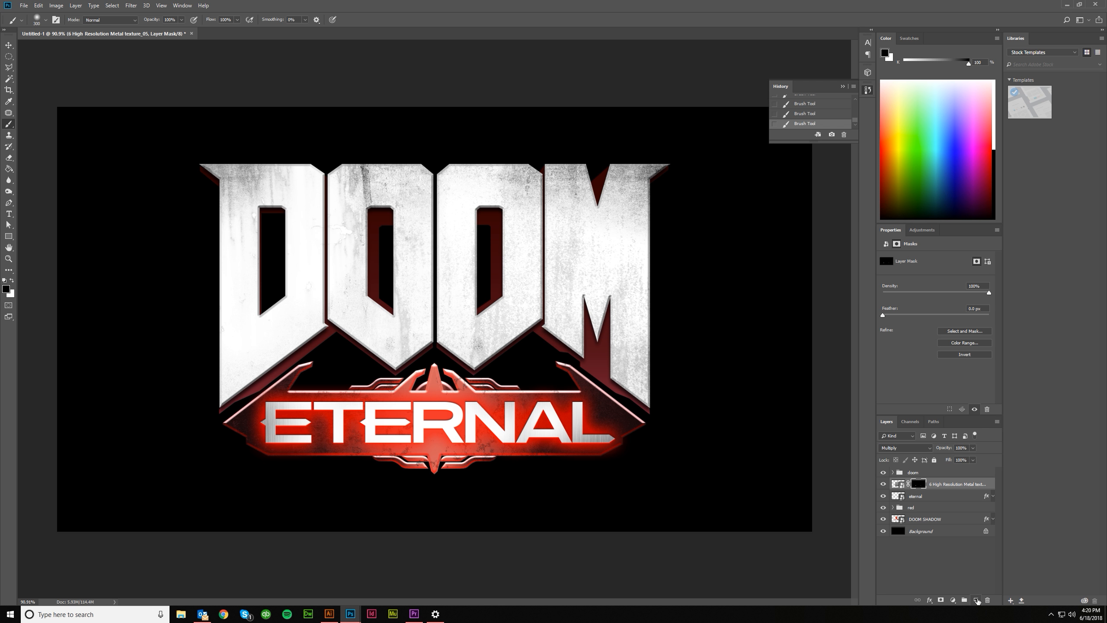
Add a new layer above the metal texture, choose the Gradient tool, and set the foreground to web color #333333
{"action": "left_click", "coordinate": [976, 600]}
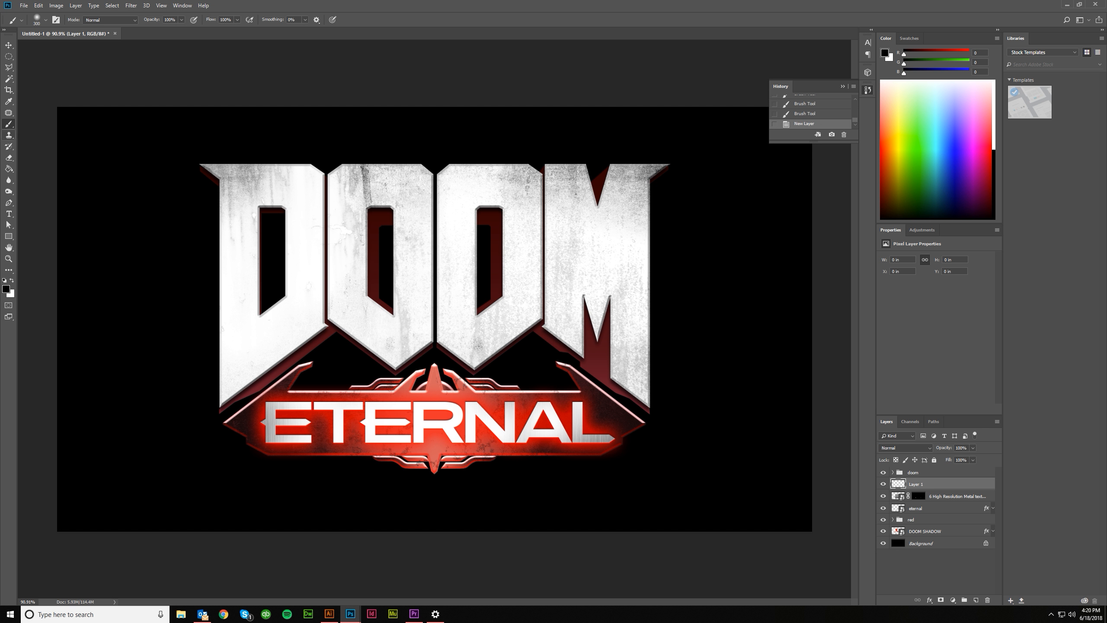
{"action": "left_click", "coordinate": [9, 169]}
{"action": "left_click", "coordinate": [42, 170]}
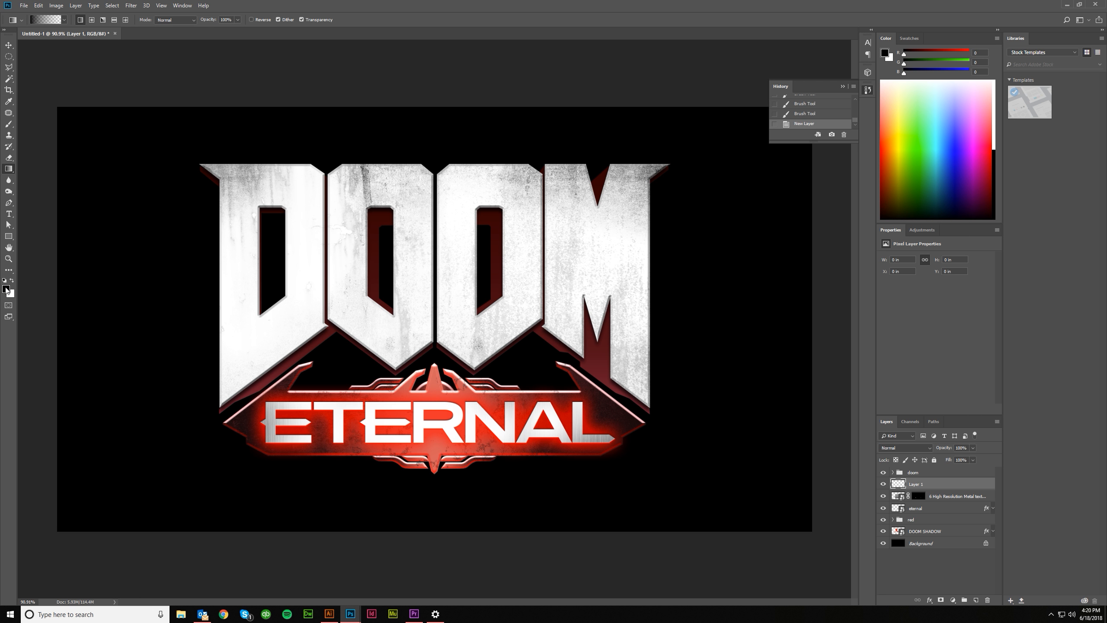
{"action": "left_click", "coordinate": [6, 288]}
{"action": "left_click", "coordinate": [778, 365]}
{"action": "left_click", "coordinate": [779, 334]}
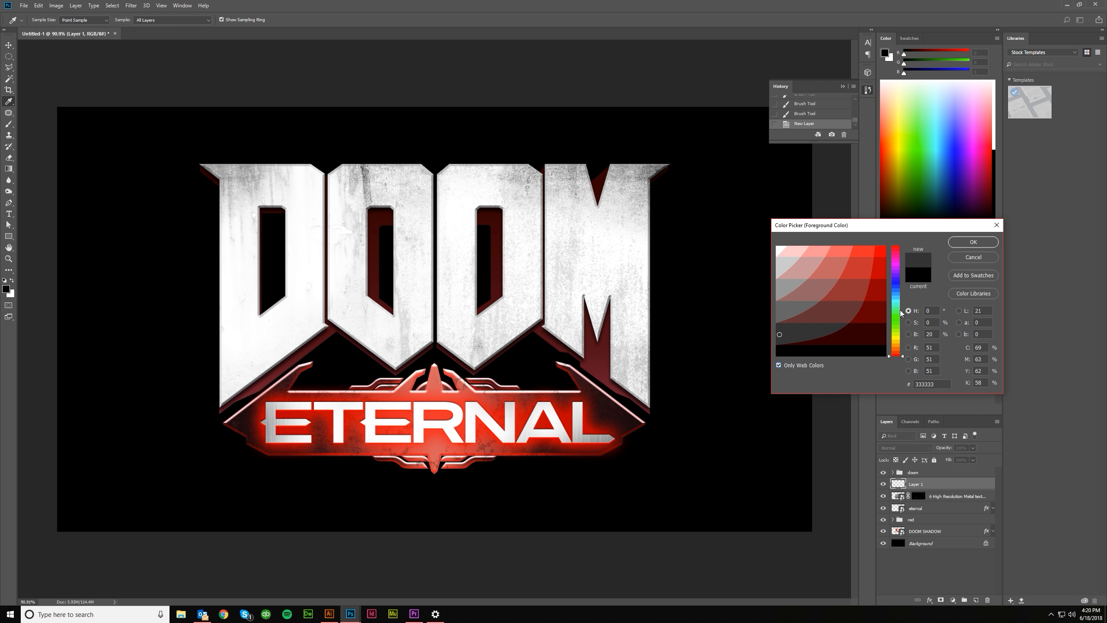
{"action": "left_click", "coordinate": [973, 241]}
Draw a short diagonal dark-gray-to-transparent gradient over the first E of ETERNAL, and mask it to the eternal layer's outline
{"action": "key", "text": "g"}
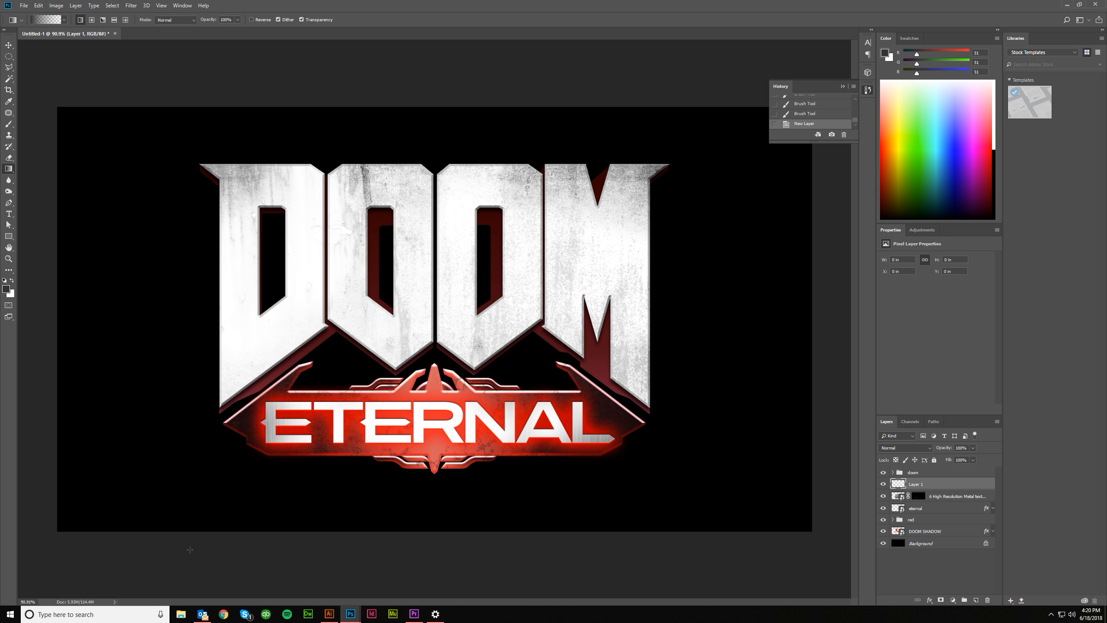
{"action": "left_click_drag", "start_coordinate": [255, 488], "coordinate": [319, 428]}
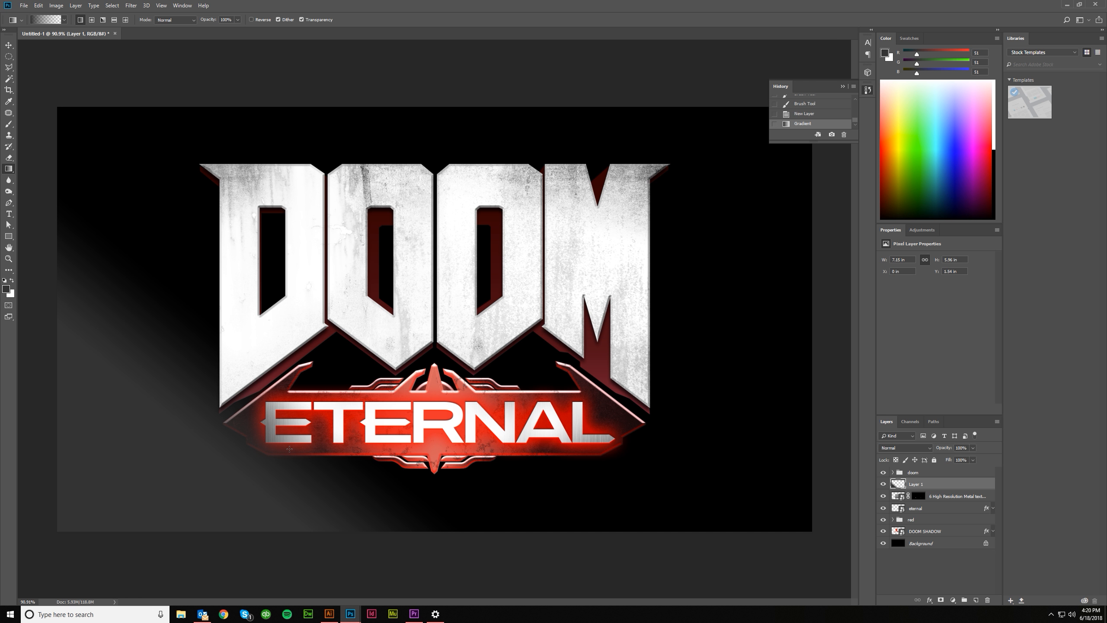
{"action": "key", "text": "ctrl+z"}
{"action": "left_click_drag", "start_coordinate": [289, 437], "coordinate": [309, 419]}
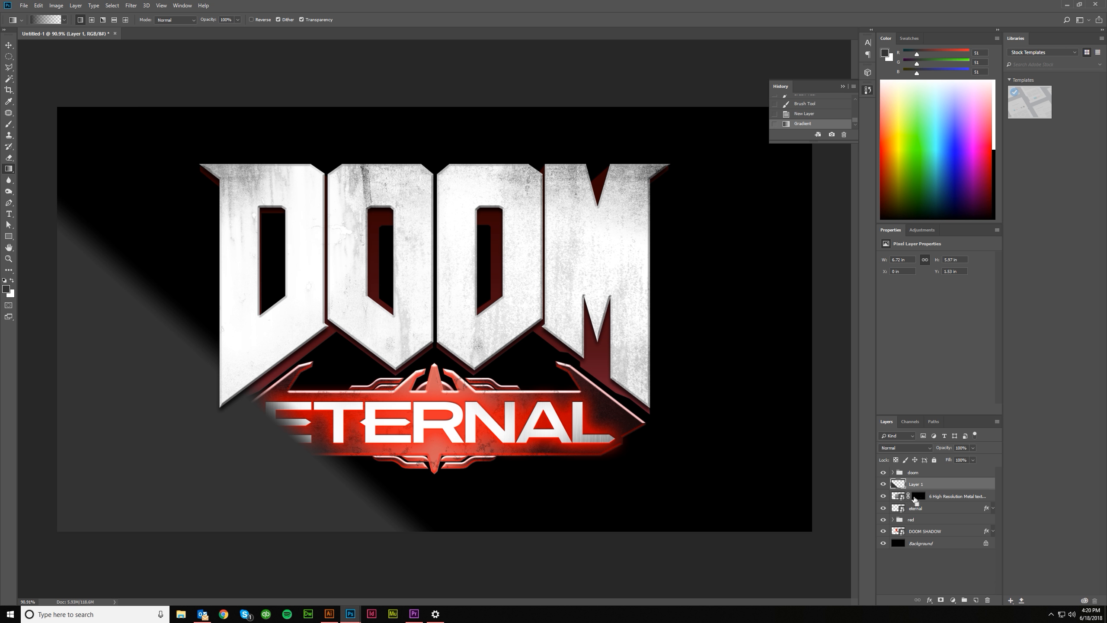
{"action": "left_click", "coordinate": [897, 510], "text": "ctrl"}
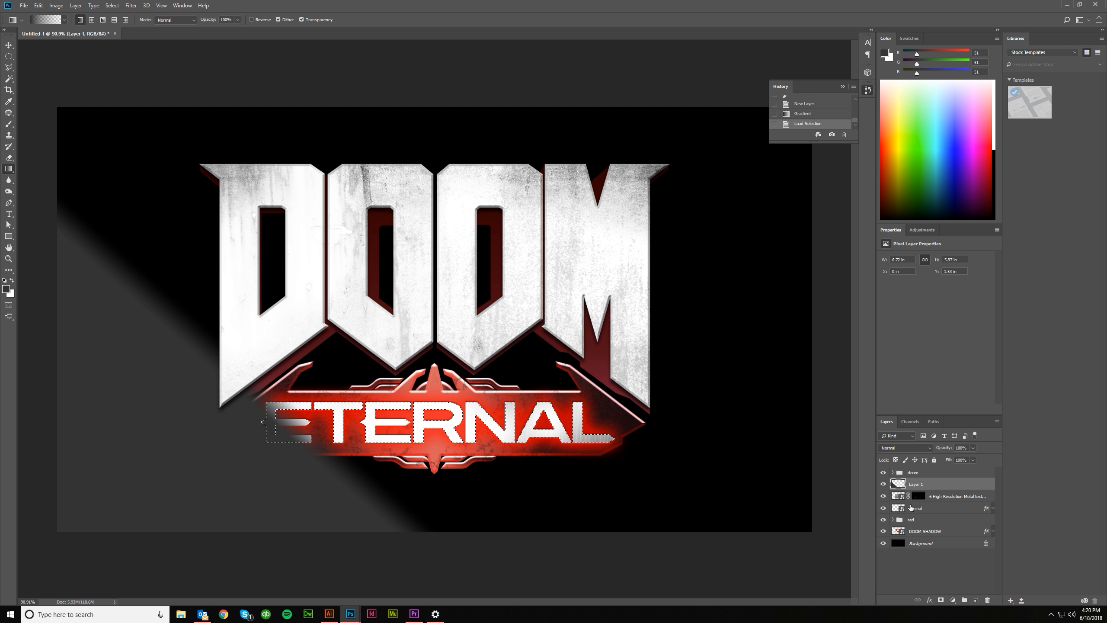
{"action": "left_click", "coordinate": [941, 600]}
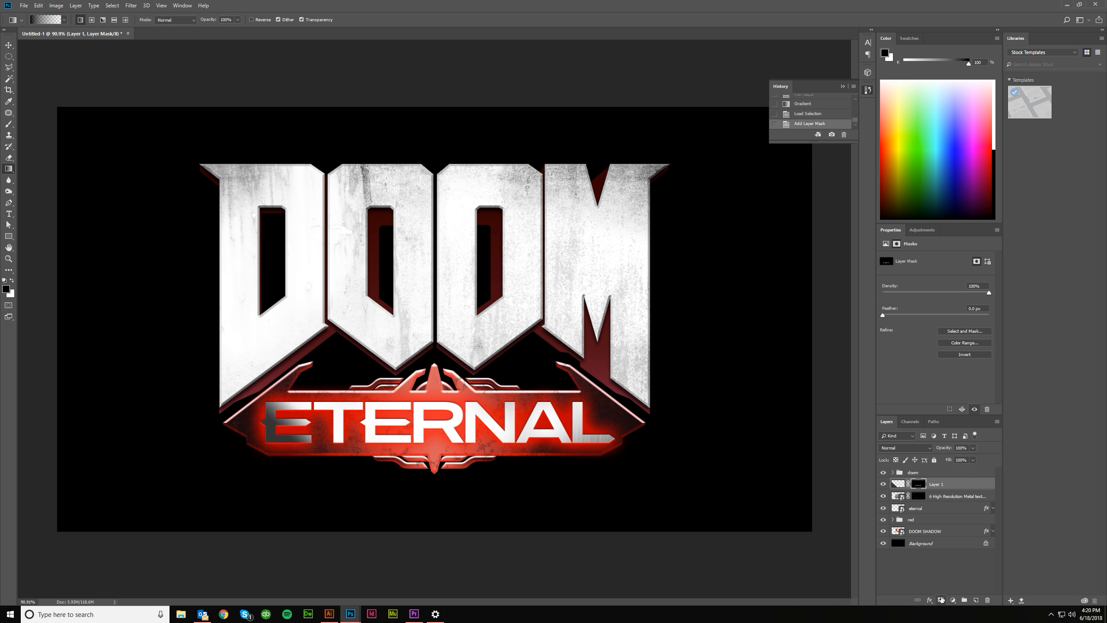
Set the gradient layer's blend mode to Linear Burn and its opacity to 50%
{"action": "left_click", "coordinate": [975, 487]}
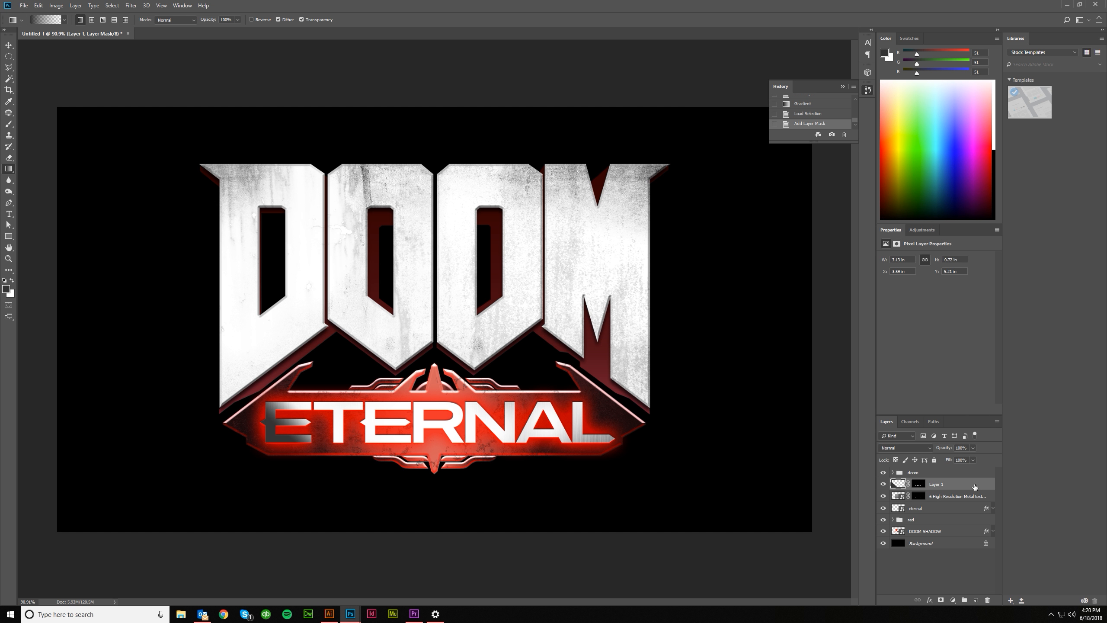
{"action": "double_click", "coordinate": [975, 487]}
{"action": "left_click", "coordinate": [870, 204]}
{"action": "left_click", "coordinate": [864, 240]}
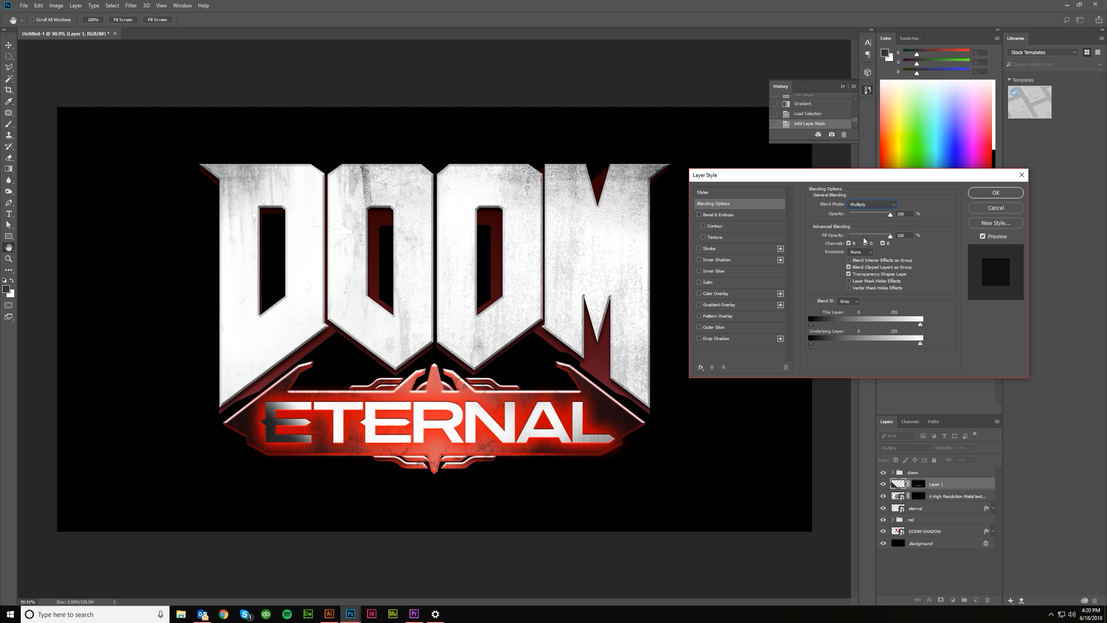
{"action": "key", "text": "Down"}
{"action": "key", "text": "Down"}
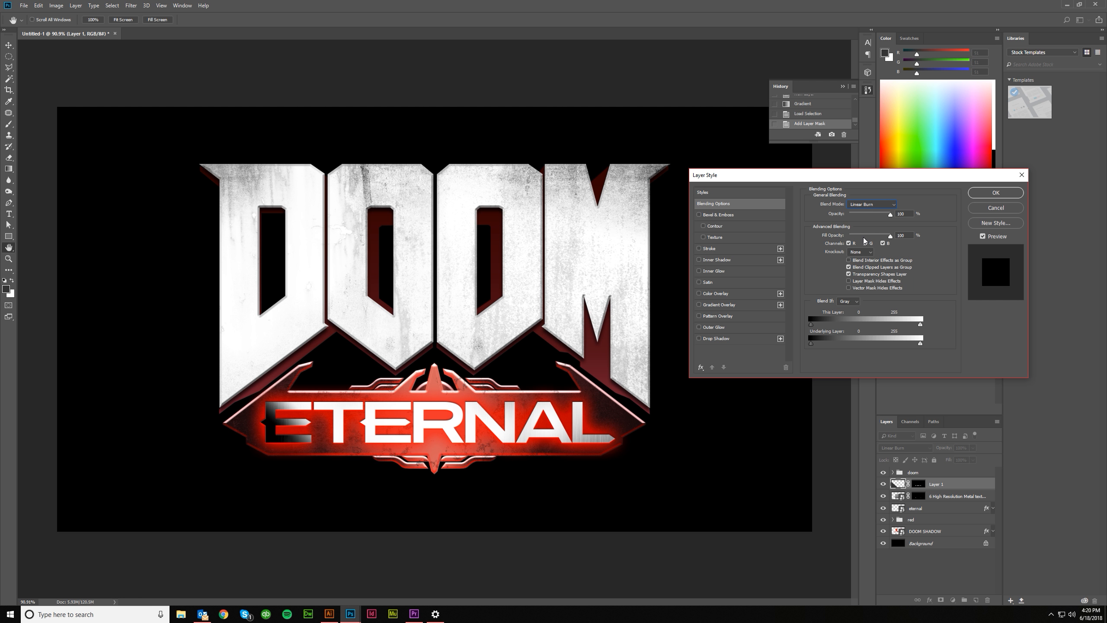
{"action": "double_click", "coordinate": [905, 211]}
{"action": "key", "text": "shift+Down"}
{"action": "key", "text": "shift+Down"}
{"action": "key", "text": "shift+Down"}
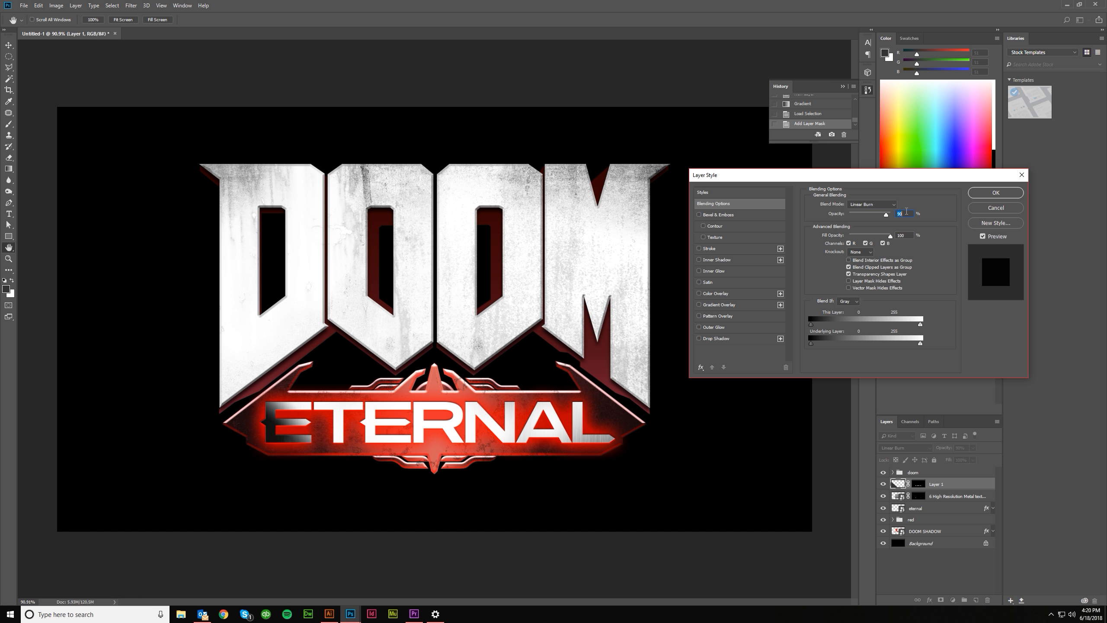
{"action": "key", "text": "shift+Down"}
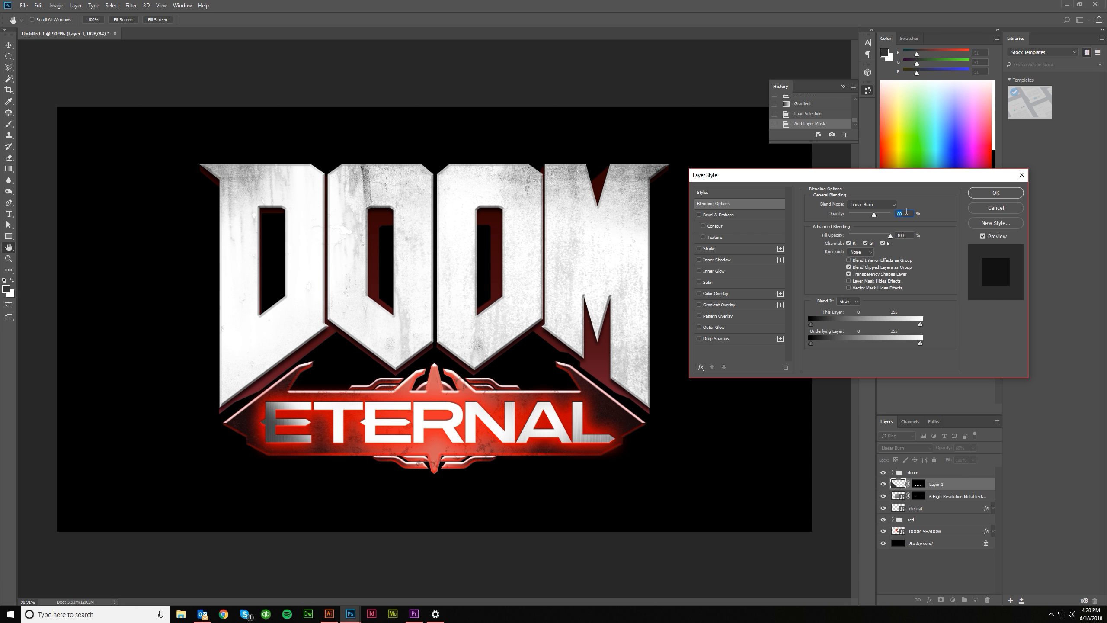
{"action": "key", "text": "shift+Down"}
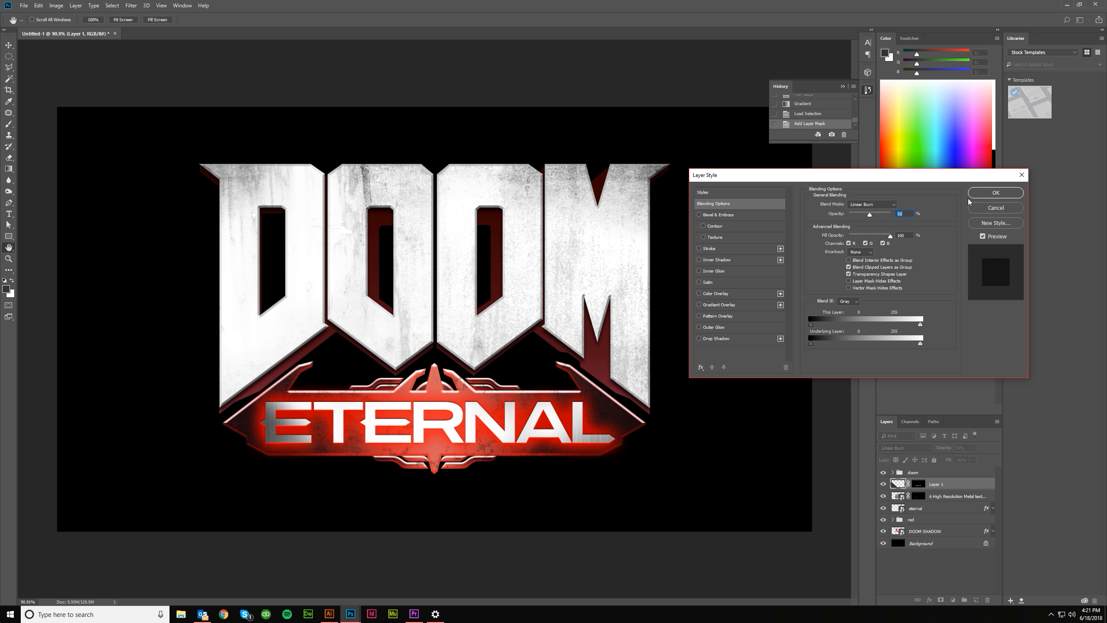
{"action": "left_click", "coordinate": [995, 193]}
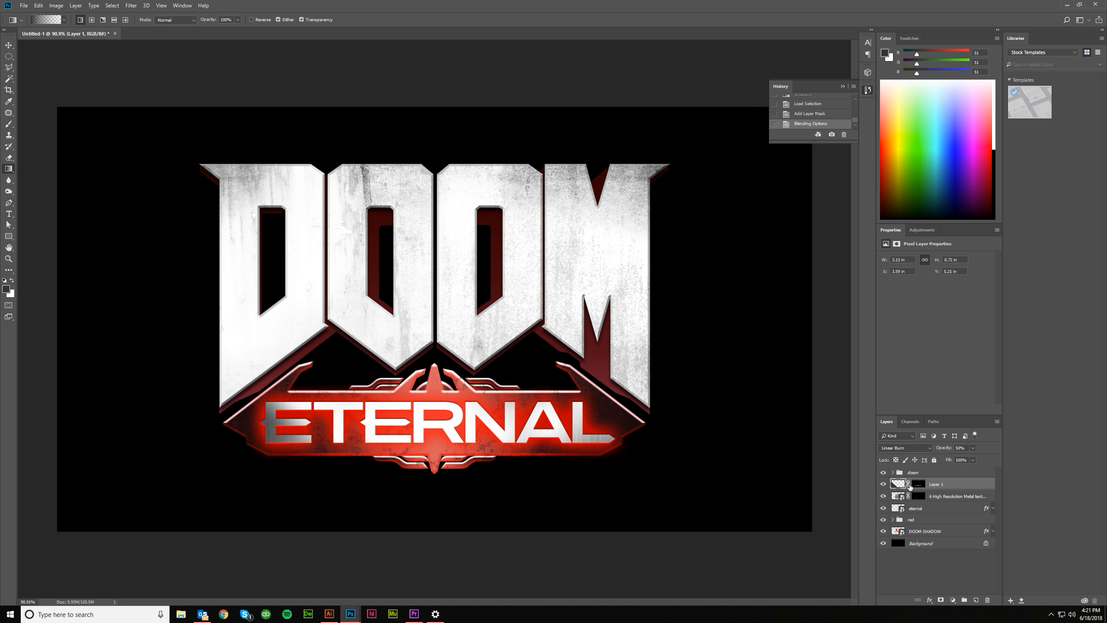
Unlink the gradient from its mask and rotate it about 22.7° counterclockwise
{"action": "left_click", "coordinate": [908, 484]}
{"action": "key", "text": "ctrl+t"}
{"action": "left_click_drag", "start_coordinate": [448, 525], "coordinate": [478, 482]}
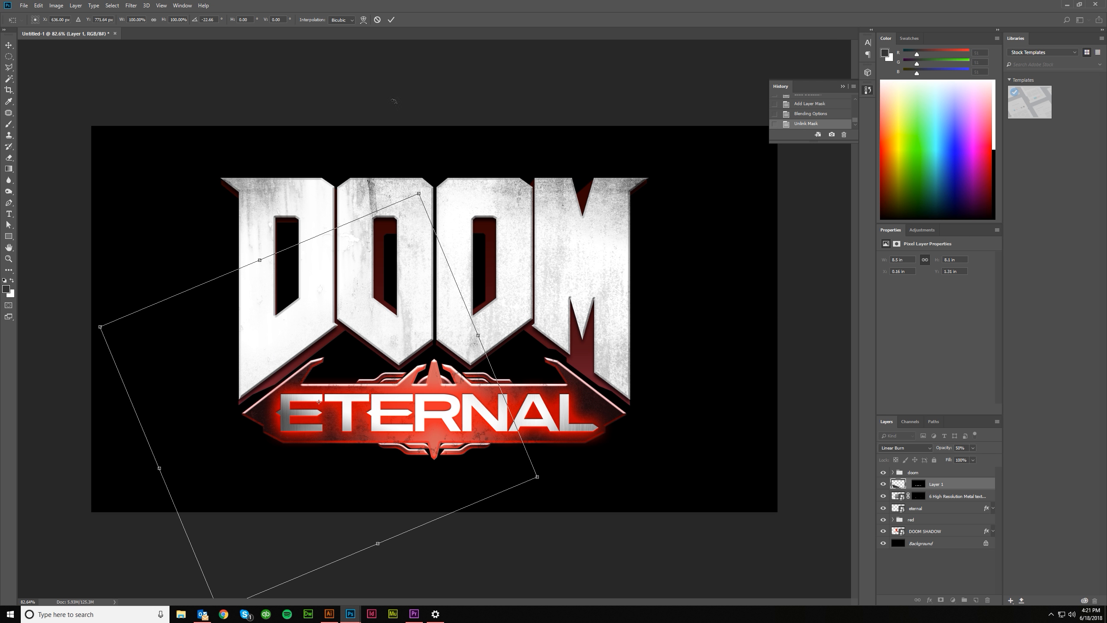
{"action": "left_click", "coordinate": [391, 19]}
{"action": "key", "text": "g"}
Shift the gradient slightly down and to the left across the first E of ETERNAL, and relink it to its mask
{"action": "scroll", "coordinate": [411, 447], "scroll_direction": "down", "scroll_amount": 2}
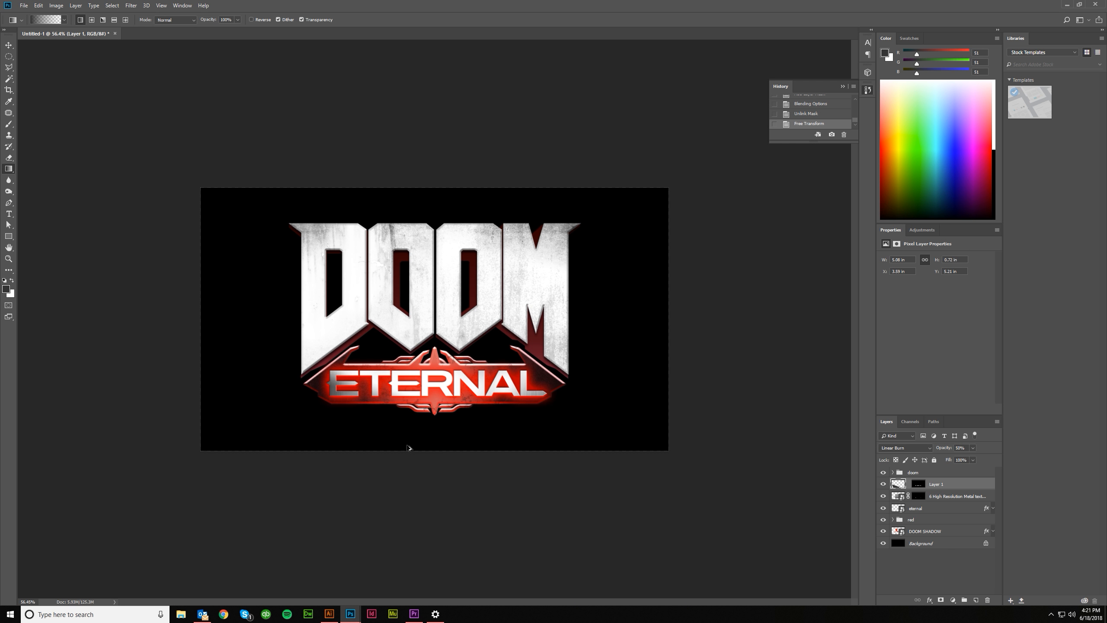
{"action": "scroll", "coordinate": [312, 415], "scroll_direction": "up", "scroll_amount": 3}
{"action": "scroll", "coordinate": [269, 462], "scroll_direction": "down", "scroll_amount": 4}
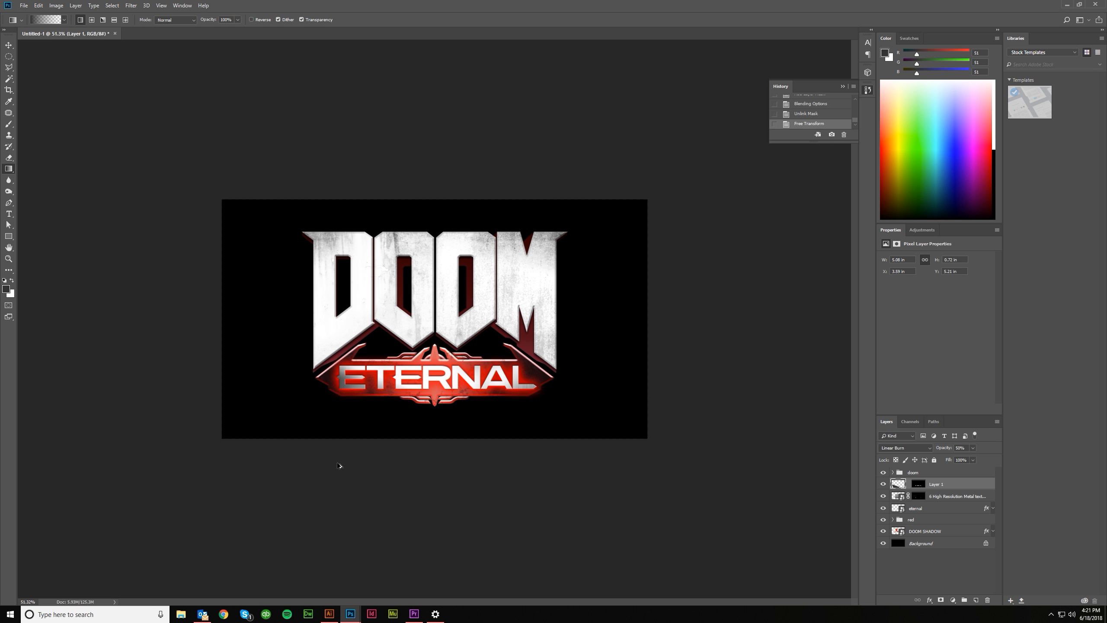
{"action": "scroll", "coordinate": [337, 466], "scroll_direction": "down", "scroll_amount": 2}
{"action": "scroll", "coordinate": [306, 420], "scroll_direction": "up", "scroll_amount": 5}
{"action": "key", "text": "v"}
{"action": "left_click_drag", "start_coordinate": [279, 449], "coordinate": [267, 458]}
{"action": "scroll", "coordinate": [272, 462], "scroll_direction": "down", "scroll_amount": 4}
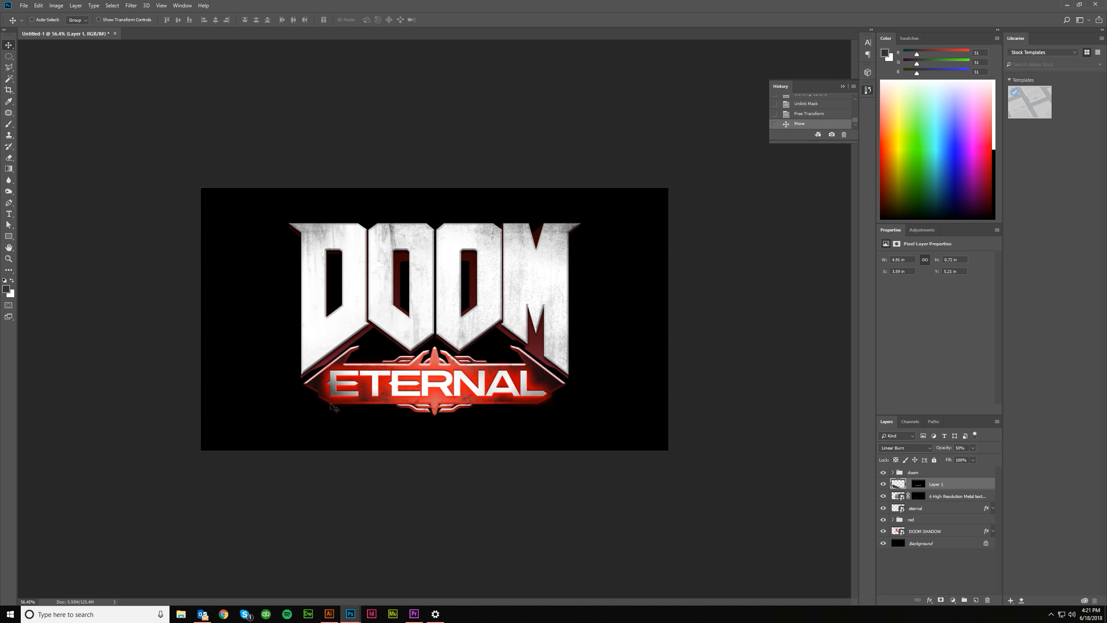
{"action": "left_click", "coordinate": [908, 484]}
{"action": "scroll", "coordinate": [396, 468], "scroll_direction": "up", "scroll_amount": 8}
{"action": "scroll", "coordinate": [396, 468], "scroll_direction": "down", "scroll_amount": 2}
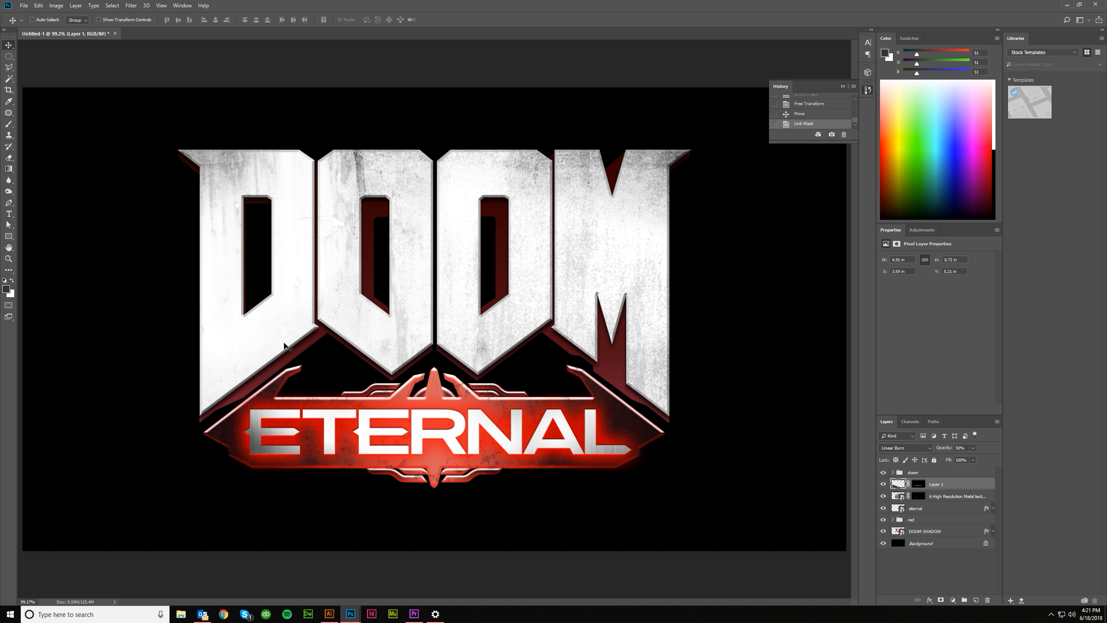